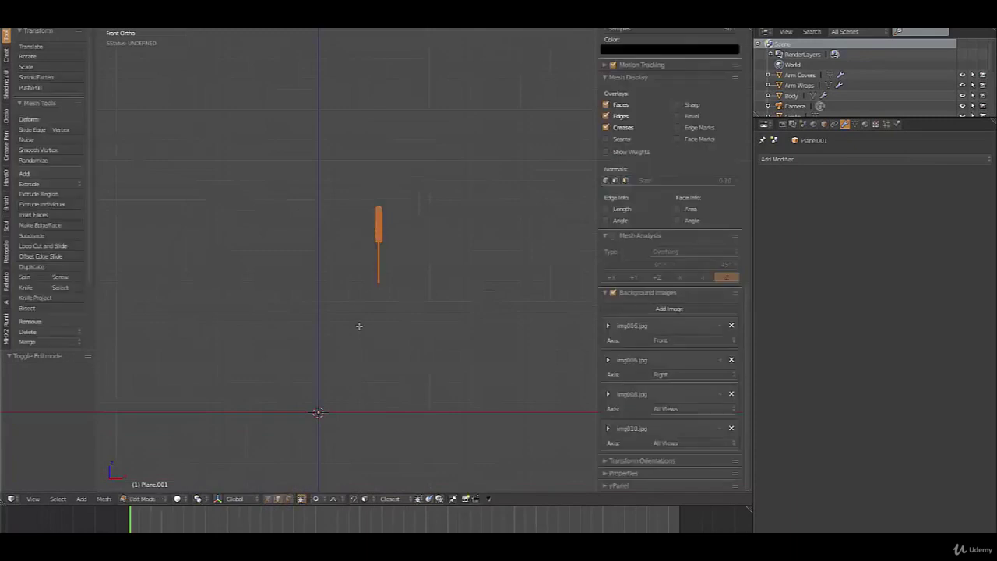
Leave editing of the knife, add a new plane mesh and rotate its geometry 90° so it stands vertical
key("Tab")
key("shift+a")
mouse_move(359, 327)
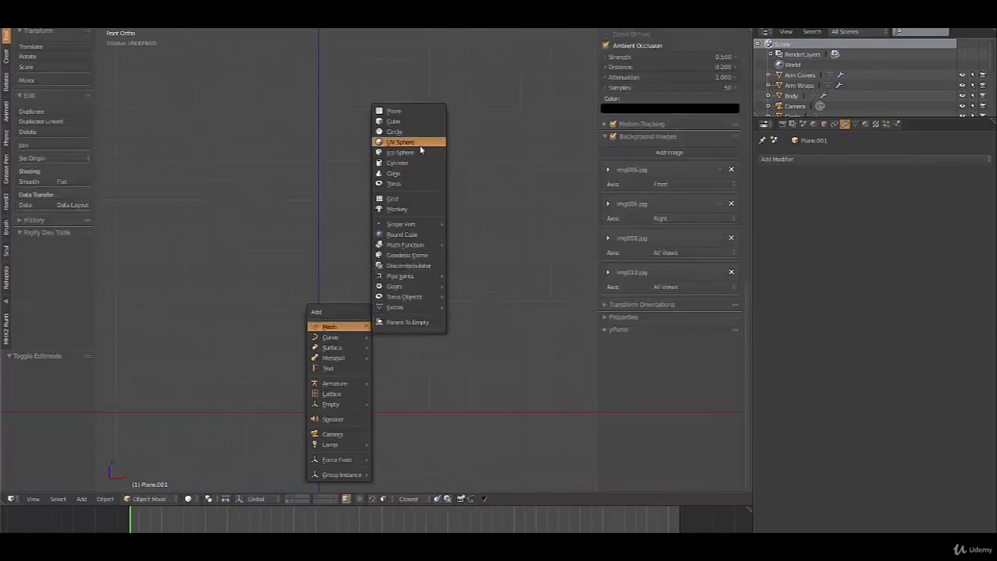
left_click(405, 110)
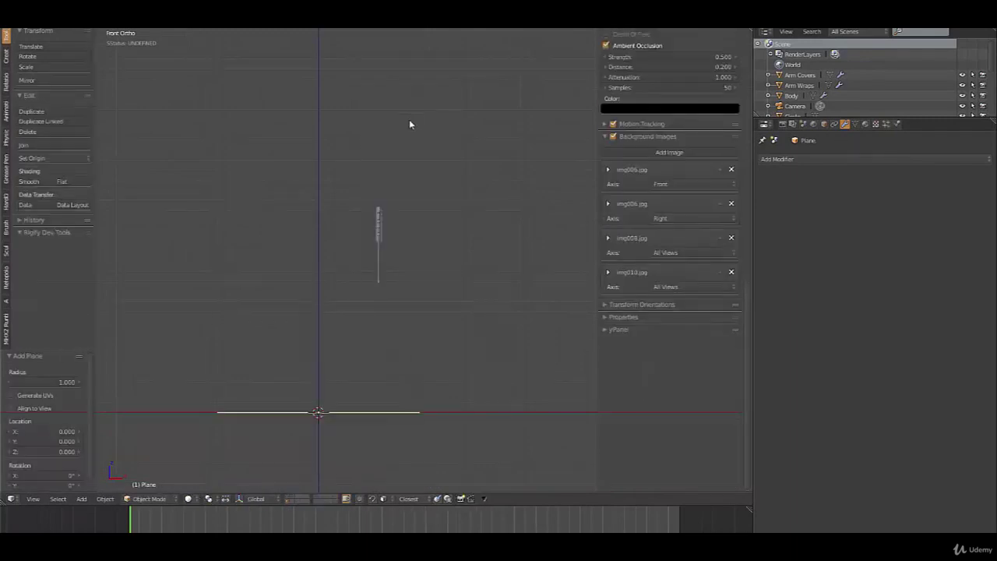
key("Tab")
key("r")
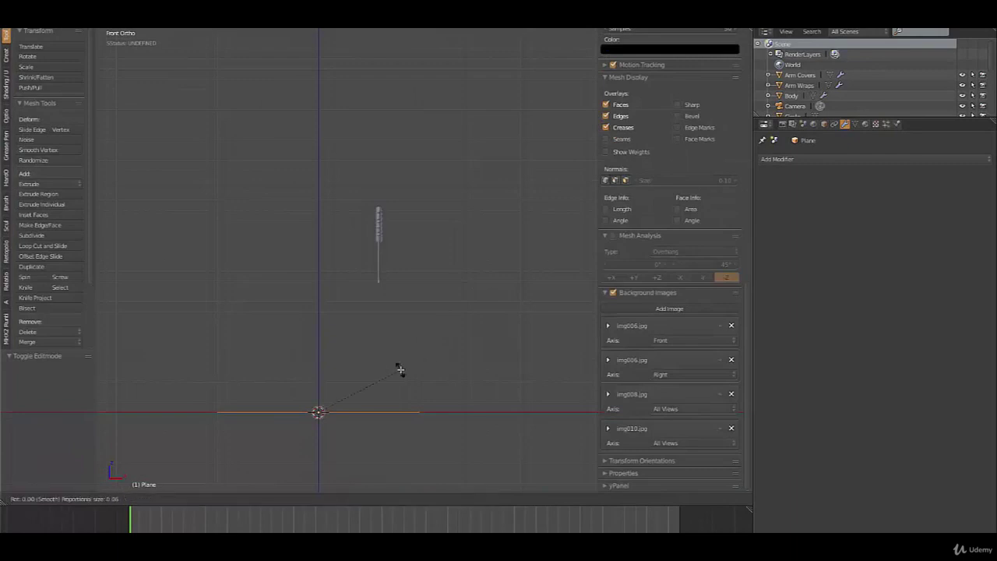
key("9")
key("0")
key("Return")
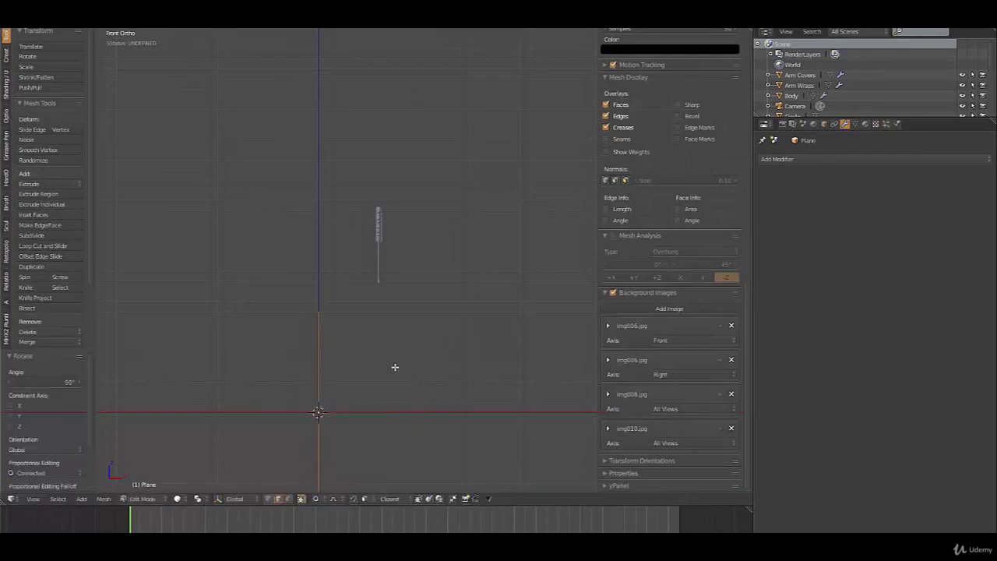
Move the upright plane up beside the knife and scale it to about 0.177 so it roughly matches the blade
key("g")
left_click(447, 203)
scroll(439, 279, "up", 5)
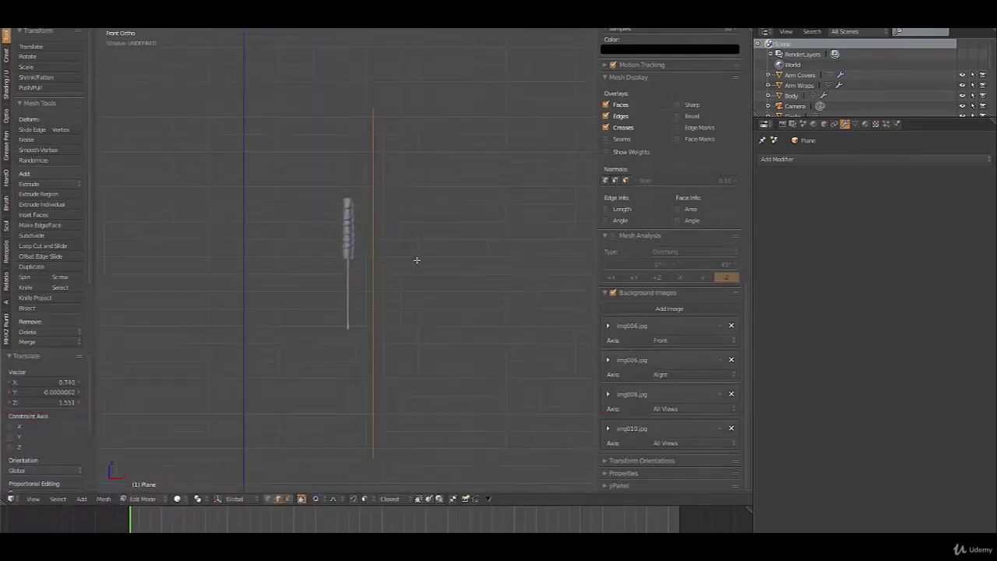
middle_click_drag(452, 309, 387, 320)
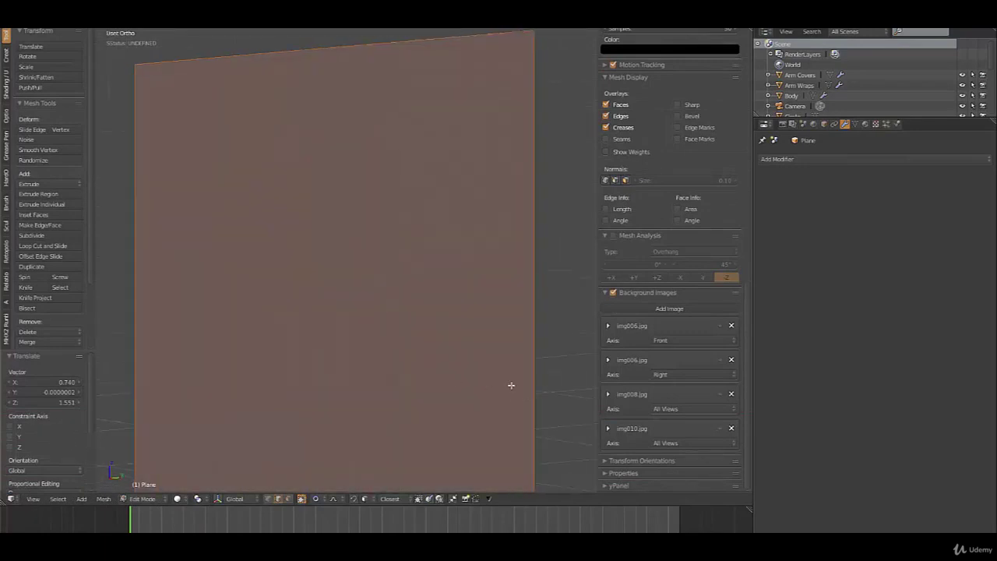
key("s")
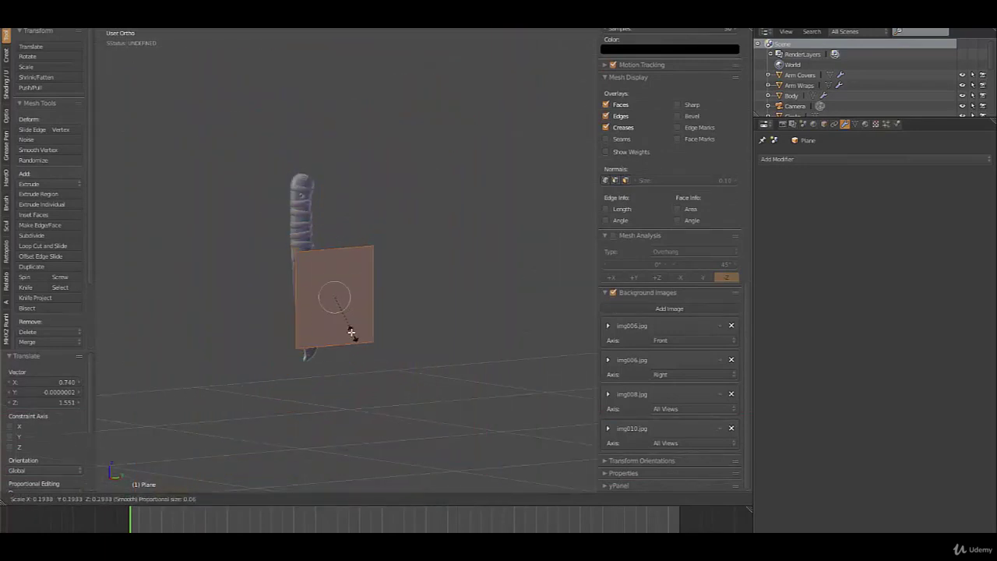
left_click(349, 333)
Show the img010.jpg reference in right view, examine the knife and sheath sketches, and hide the image again
key("KP_3")
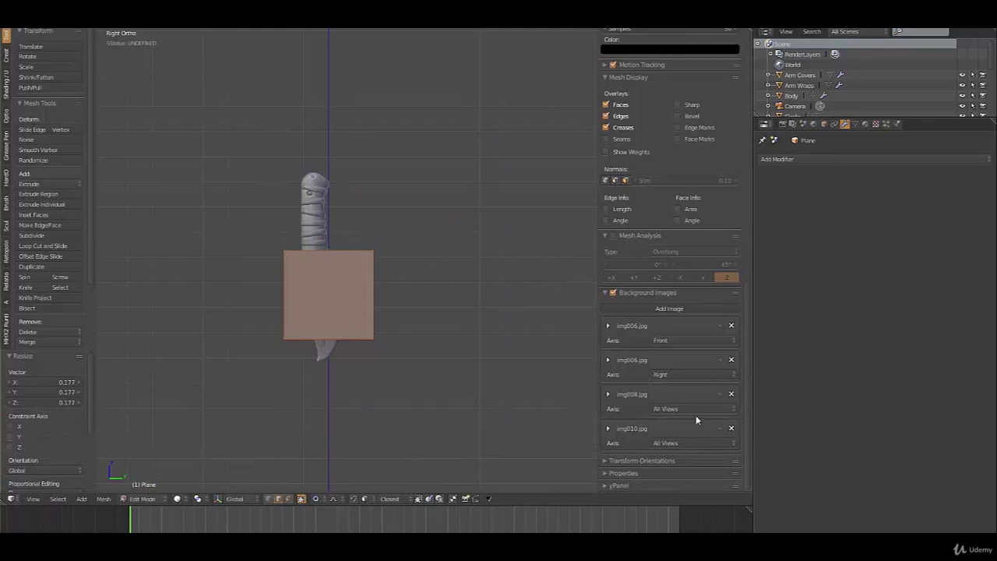
left_click(721, 429)
scroll(384, 378, "down", 5)
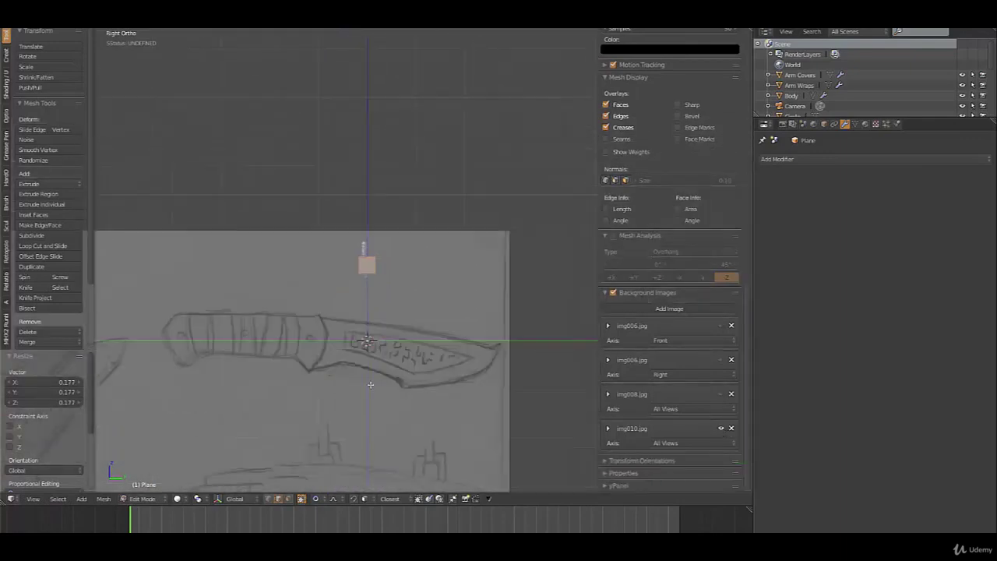
middle_click_drag(383, 376, 417, 211, "shift")
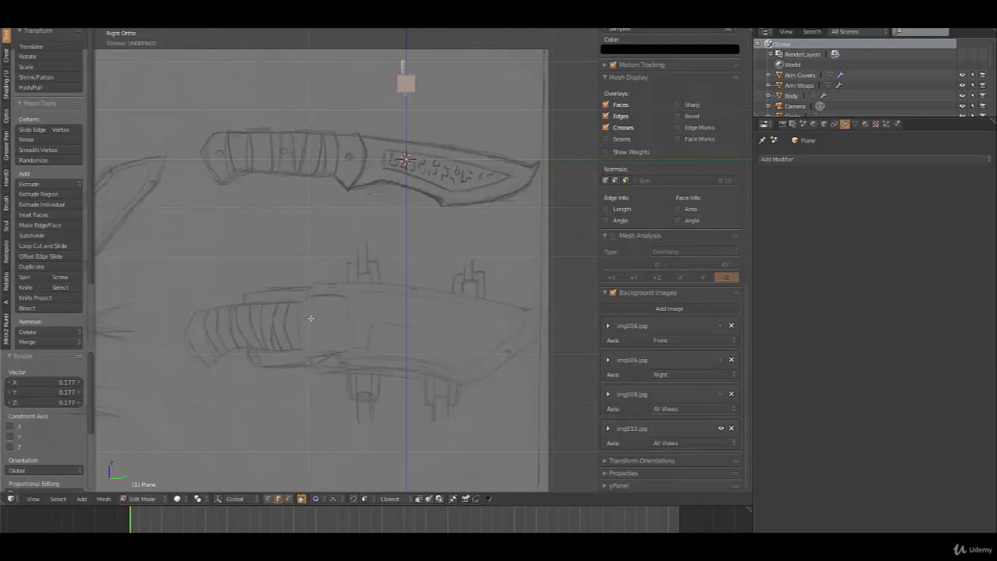
scroll(407, 253, "up", 2)
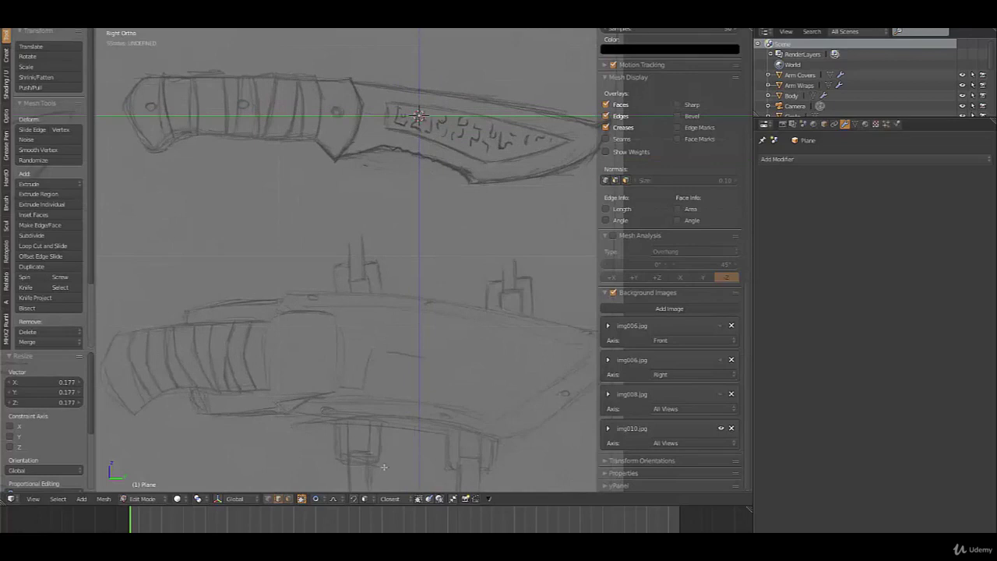
scroll(395, 333, "down", 2)
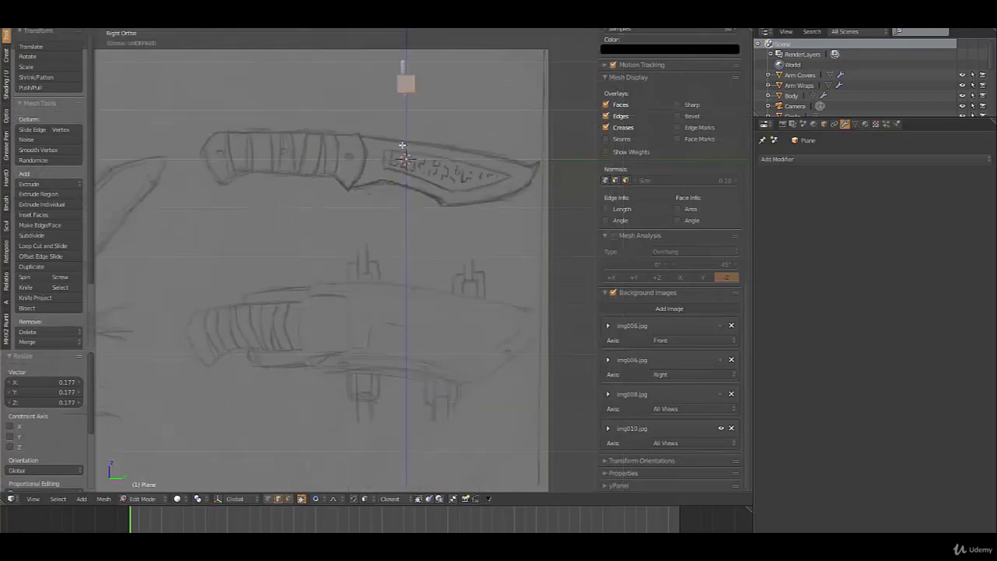
middle_click_drag(402, 145, 368, 256, "shift")
scroll(407, 243, "up", 4)
middle_click_drag(470, 201, 476, 254, "shift")
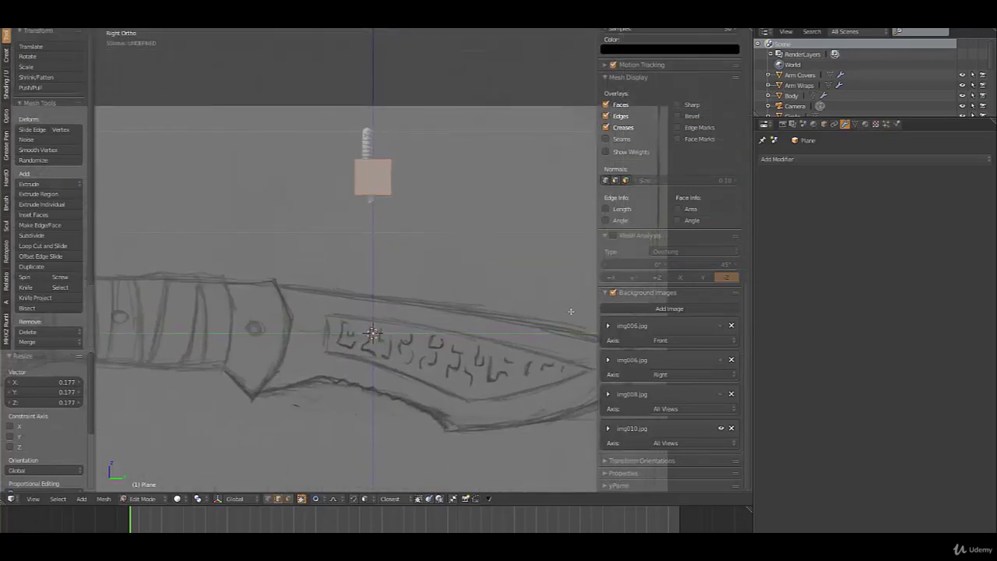
left_click(722, 428)
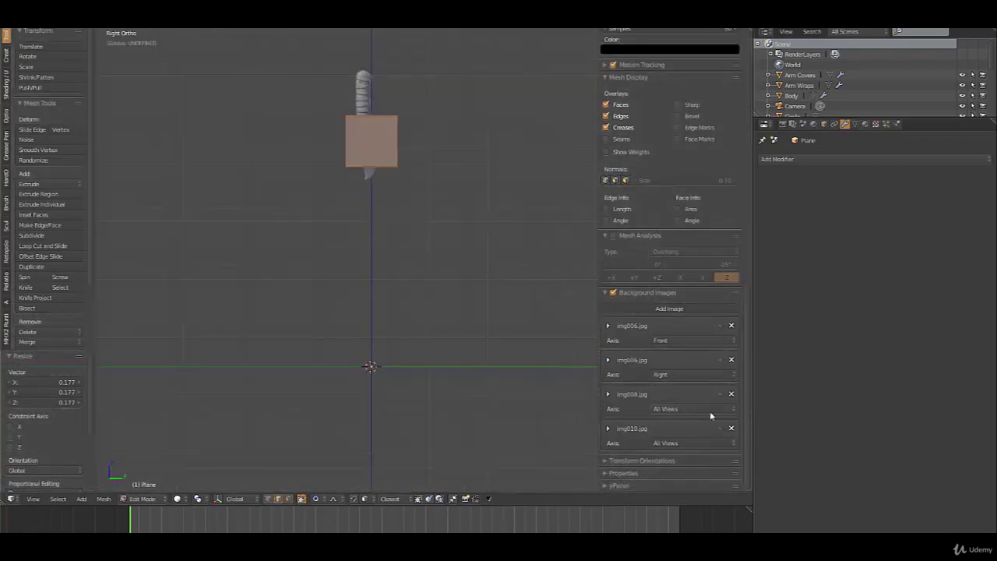
Switch to wireframe and move the plane's edge on the serrated side of the blade inward about 0.089 along Y
scroll(414, 226, "up", 3)
middle_click_drag(424, 153, 441, 301, "shift")
key("z")
scroll(430, 242, "up", 4)
middle_click_drag(377, 100, 391, 208, "shift")
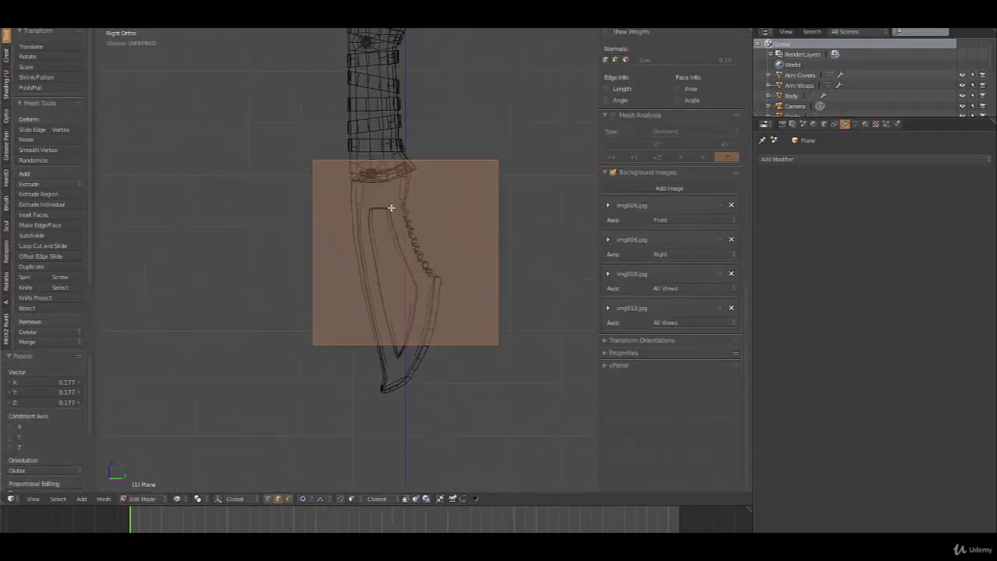
right_click(434, 161)
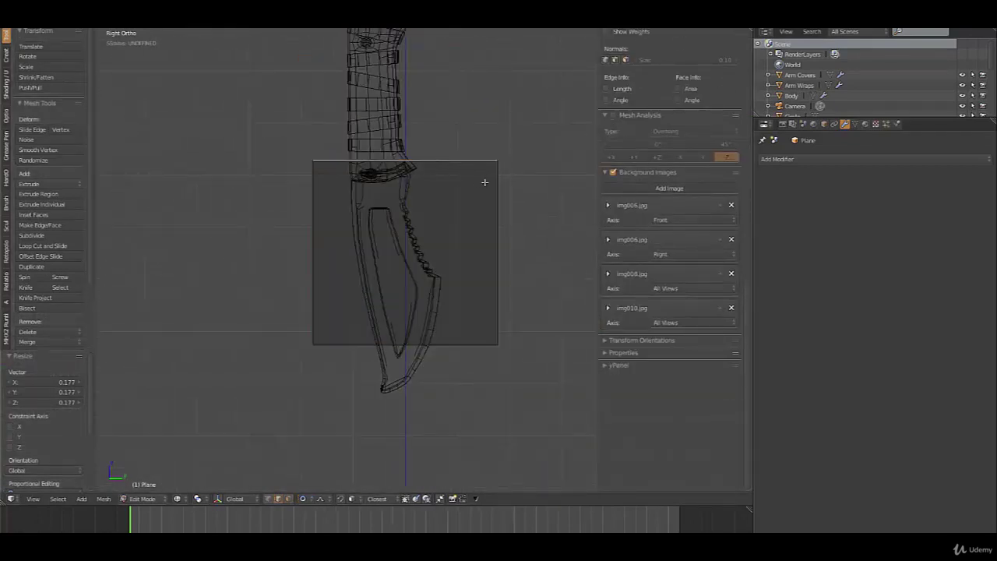
right_click(510, 230)
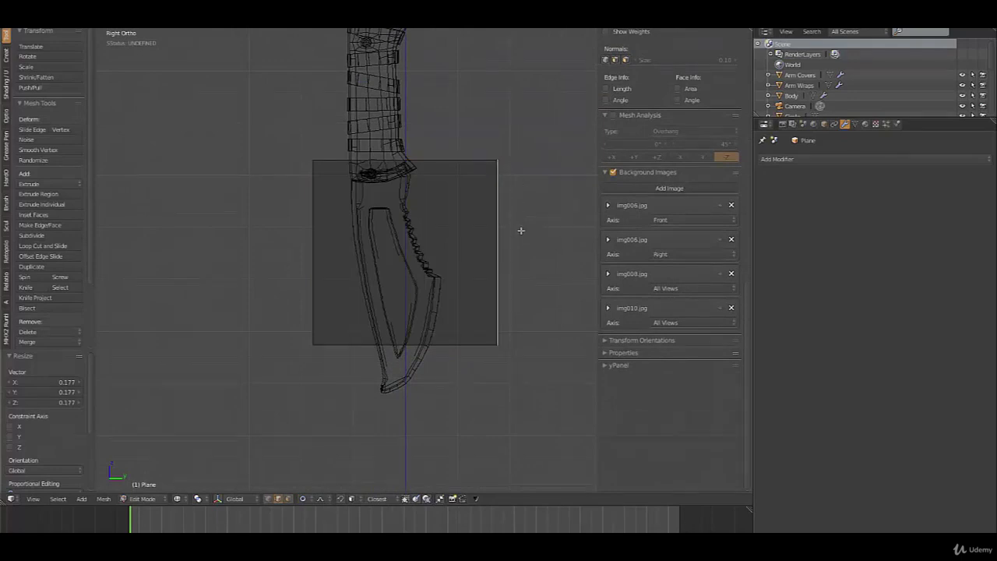
key("g")
key("x")
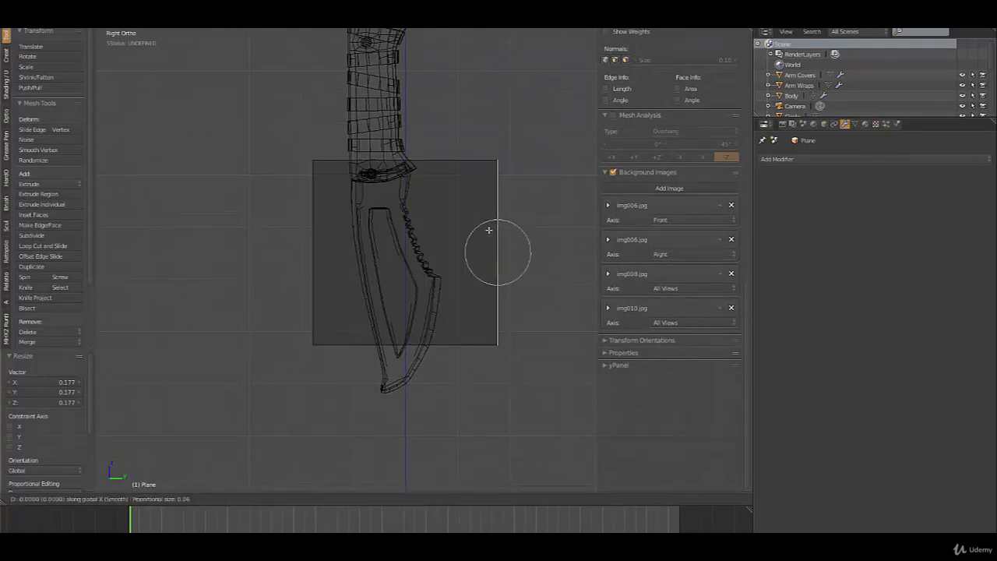
key("y")
left_click(467, 228)
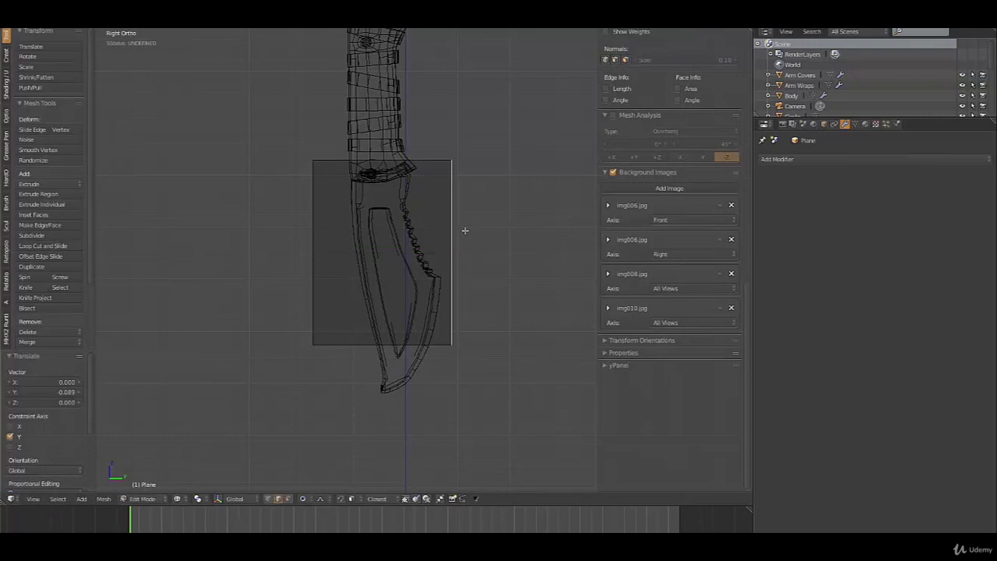
Move the plane's edge on the blade's spine side inward about 0.053 along Y
right_click(311, 242)
key("g")
key("y")
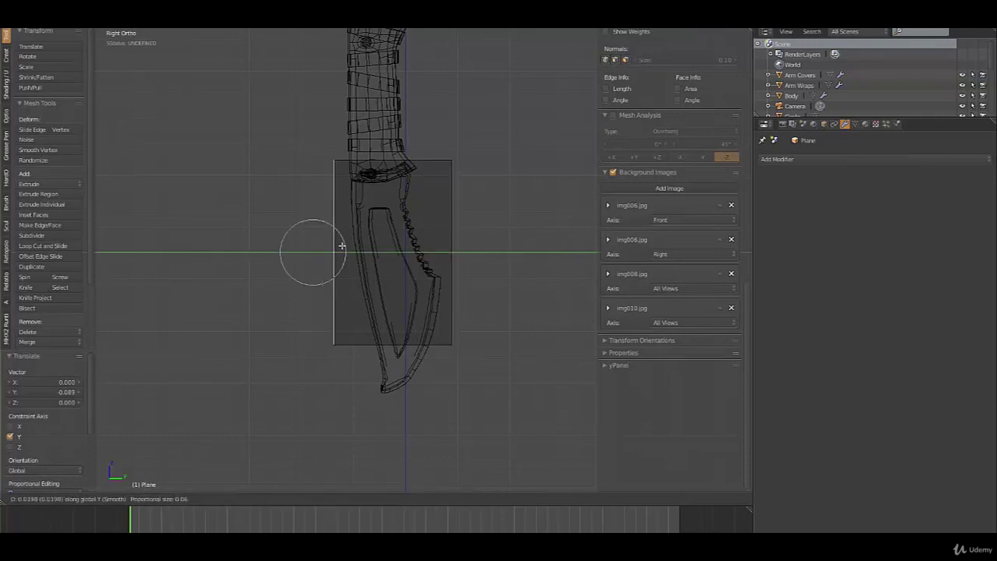
left_click(348, 244)
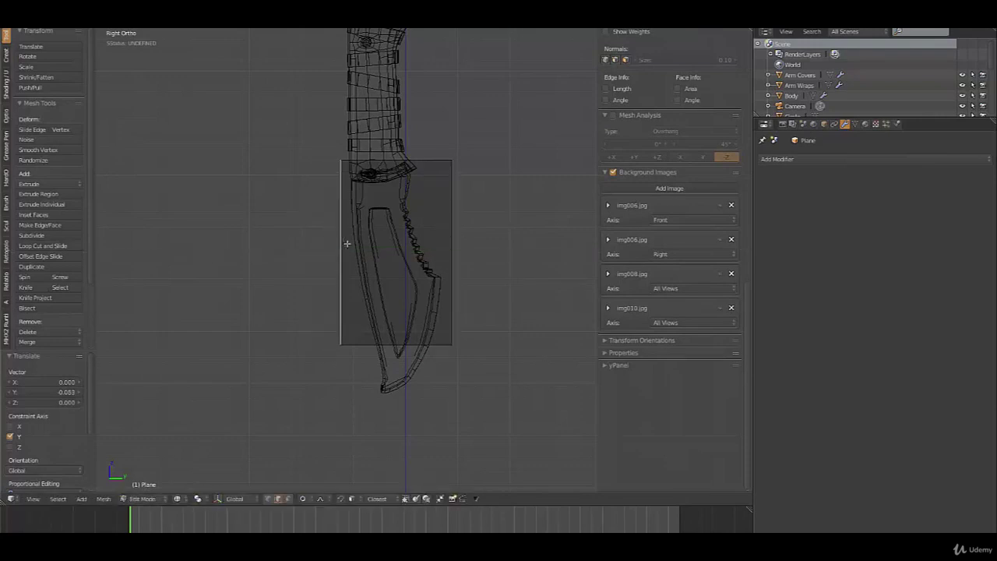
Raise the plane's lower edge to the end of the blade's serrations and tilt it about -17°
right_click(403, 345)
key("g")
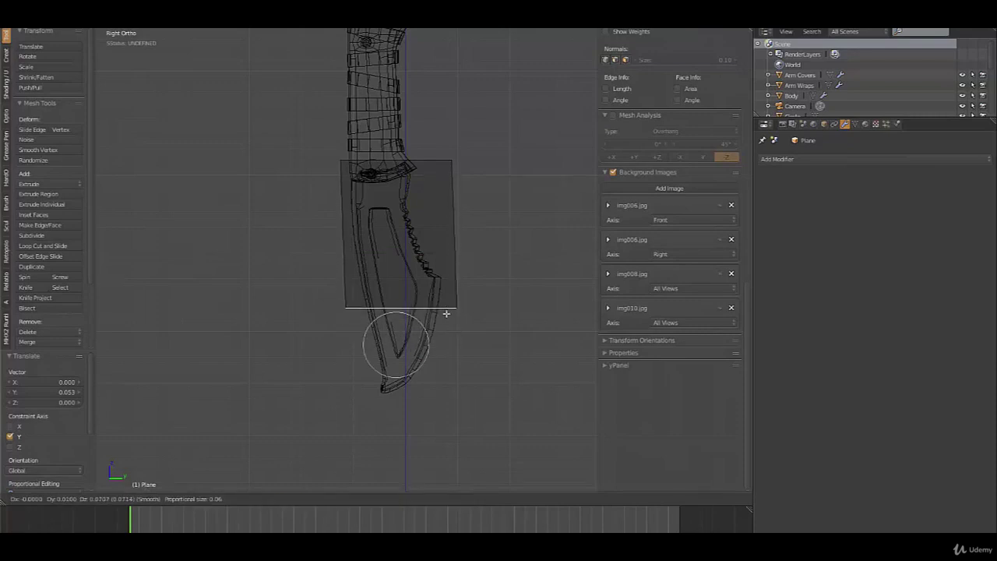
left_click(443, 295)
key("r")
left_click(512, 293)
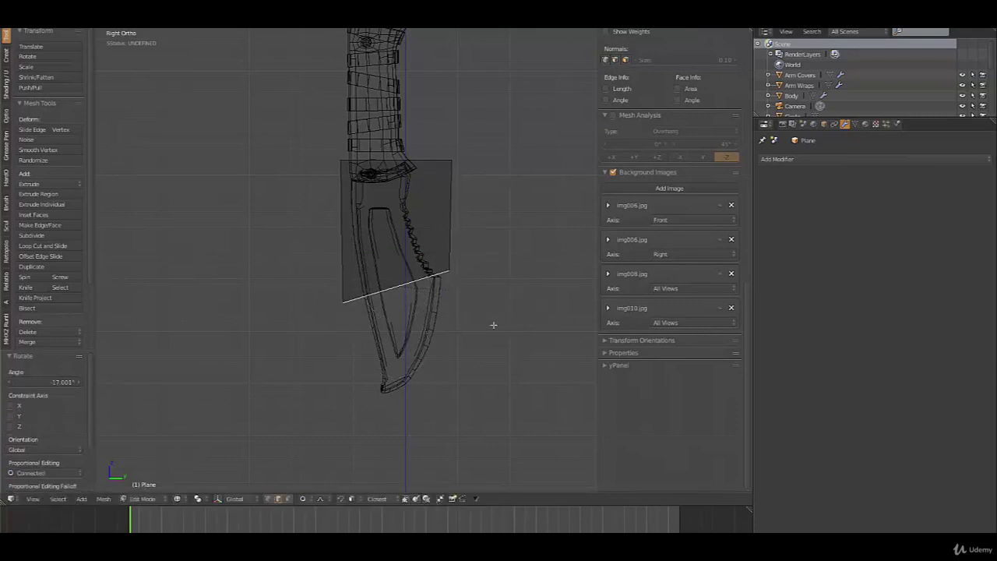
key("g")
left_click(495, 328)
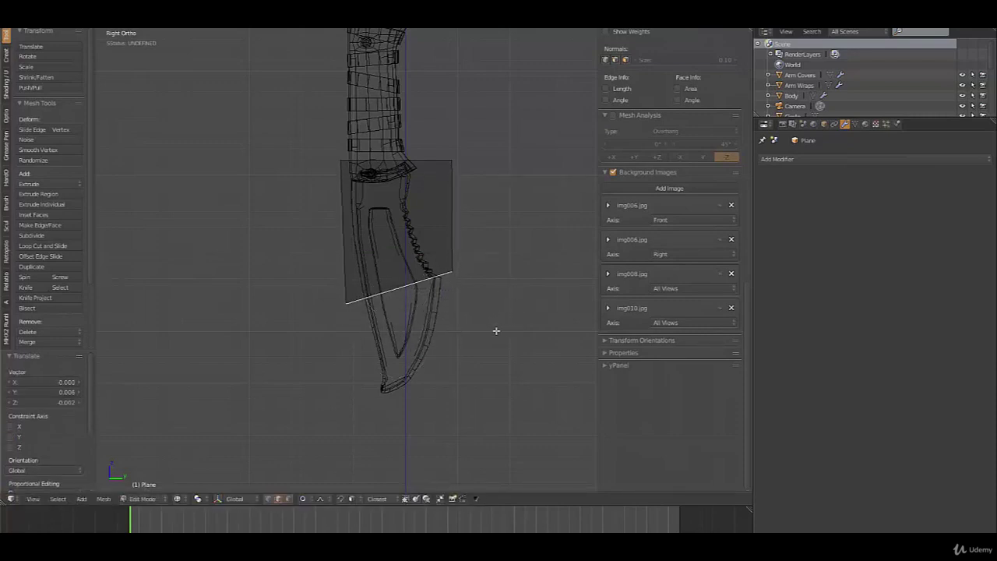
Shift the plane's upper edge at the knife guard about 0.028 toward the blade's spine side
right_click(425, 164)
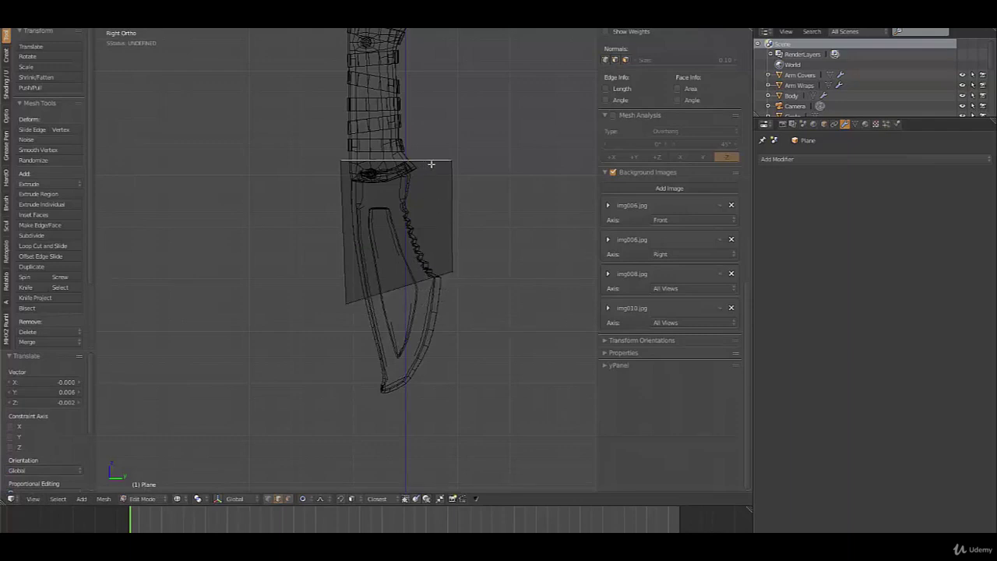
key("g")
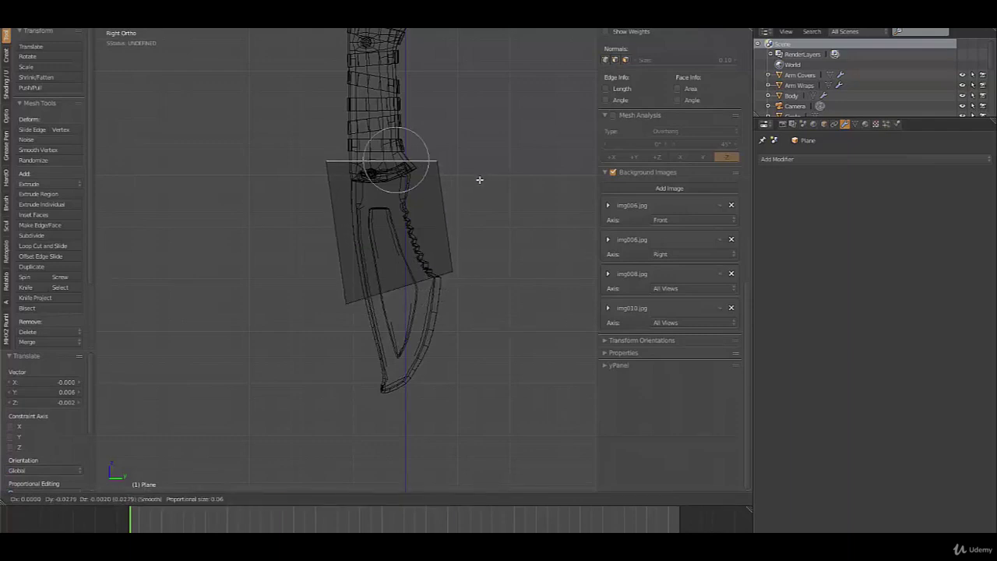
left_click(479, 180)
Extrude the plane's slanted lower edge past the blade tip, about 0.038 in Y and -0.194 in Z
right_click(414, 284)
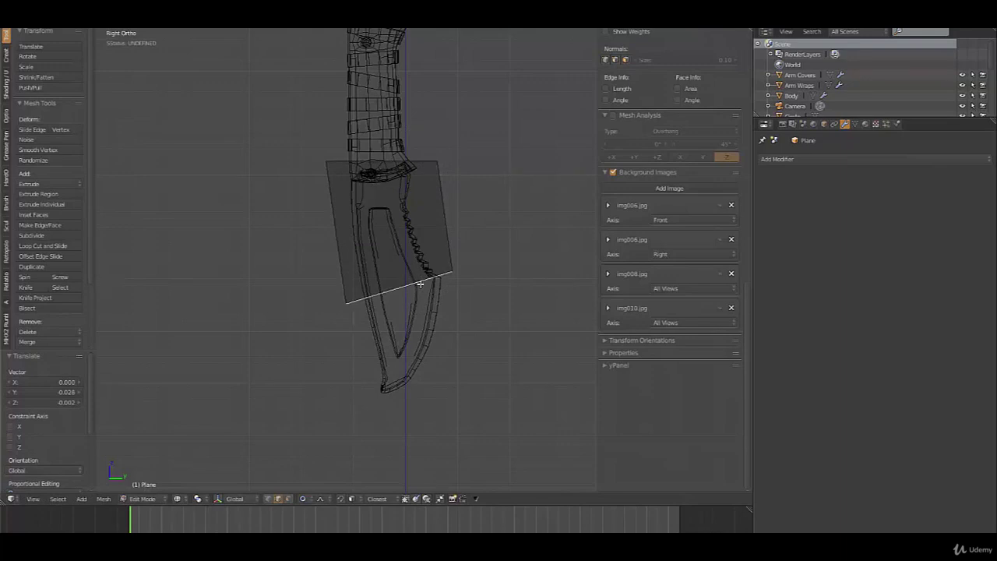
key("g")
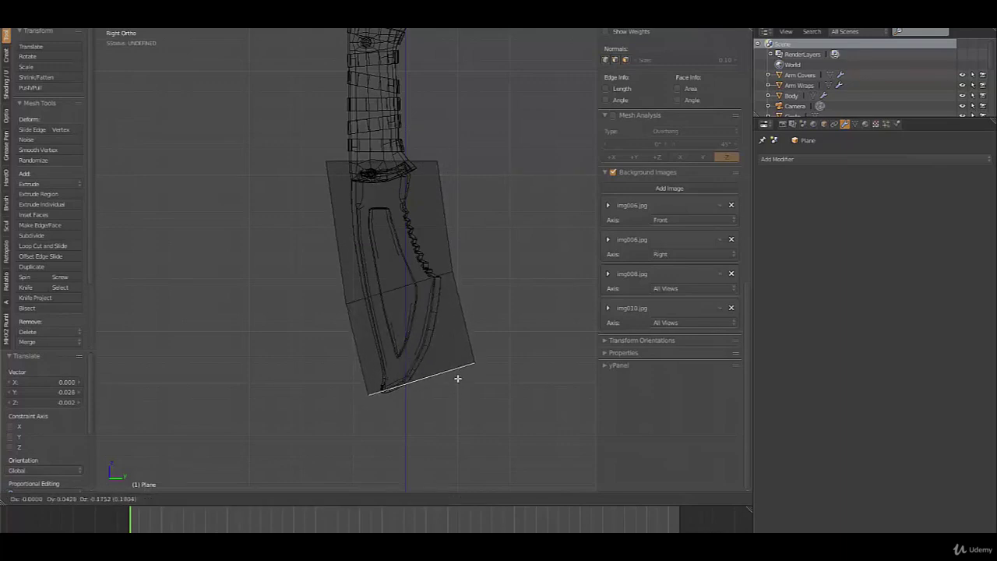
left_click(455, 387)
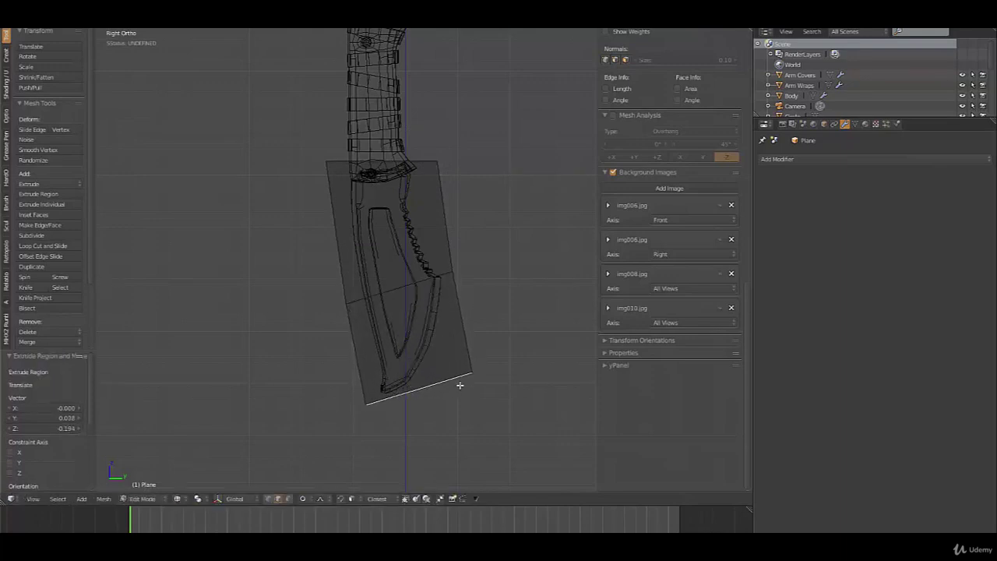
mouse_move(473, 374)
middle_mouse_down()
mouse_move(403, 378)
mouse_move(473, 375)
middle_mouse_up()
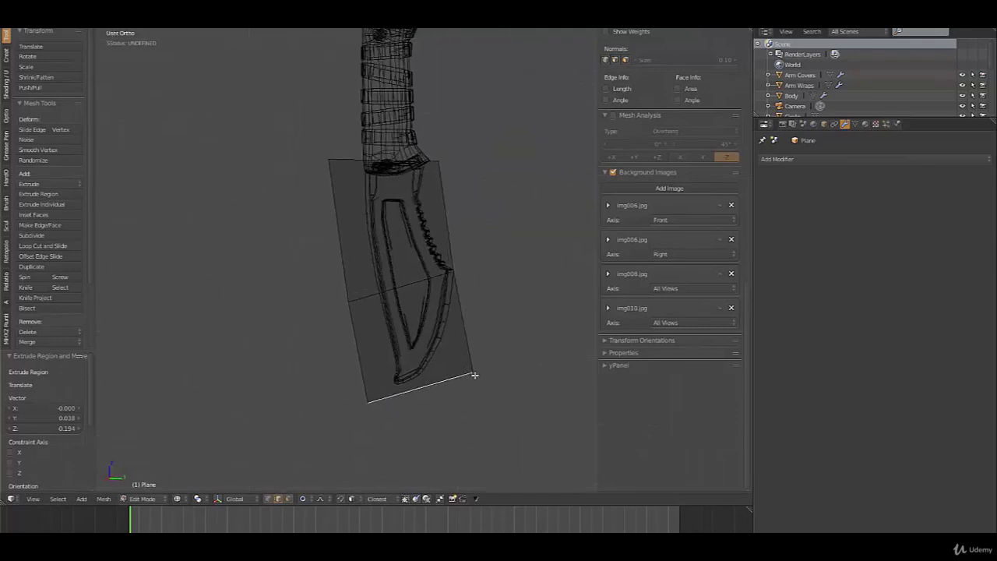
key("KP_3")
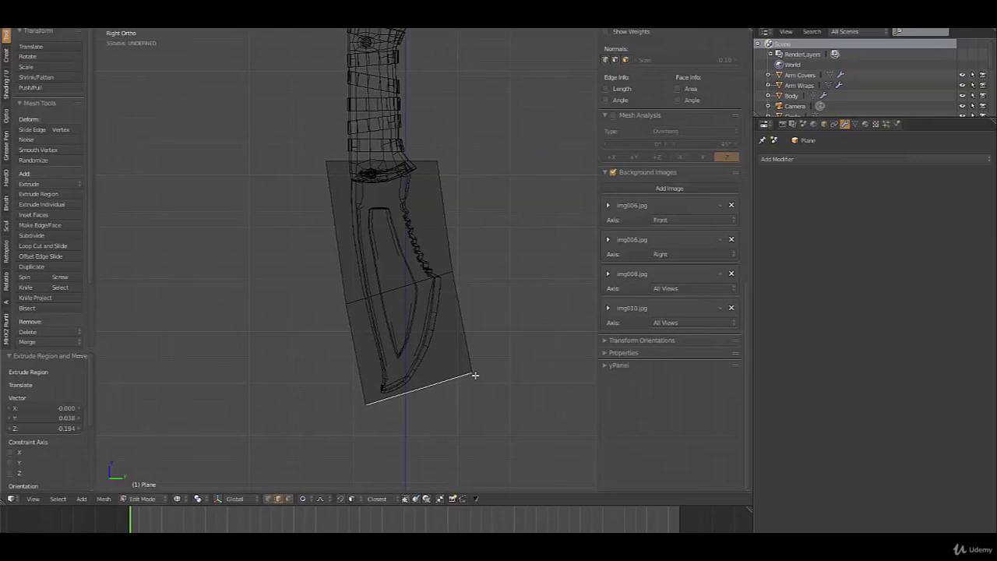
Switch to vertex selection and move the lower corner on the cutting-edge side inward about 0.079 toward the blade tip
key("ctrl+Tab")
left_click(459, 352)
right_click(472, 375)
key("g")
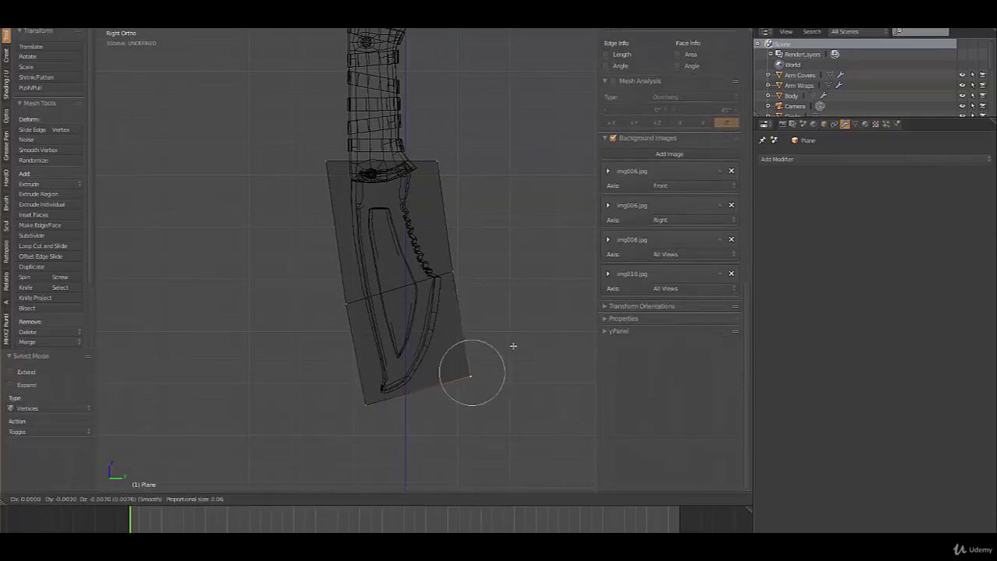
left_click(477, 343)
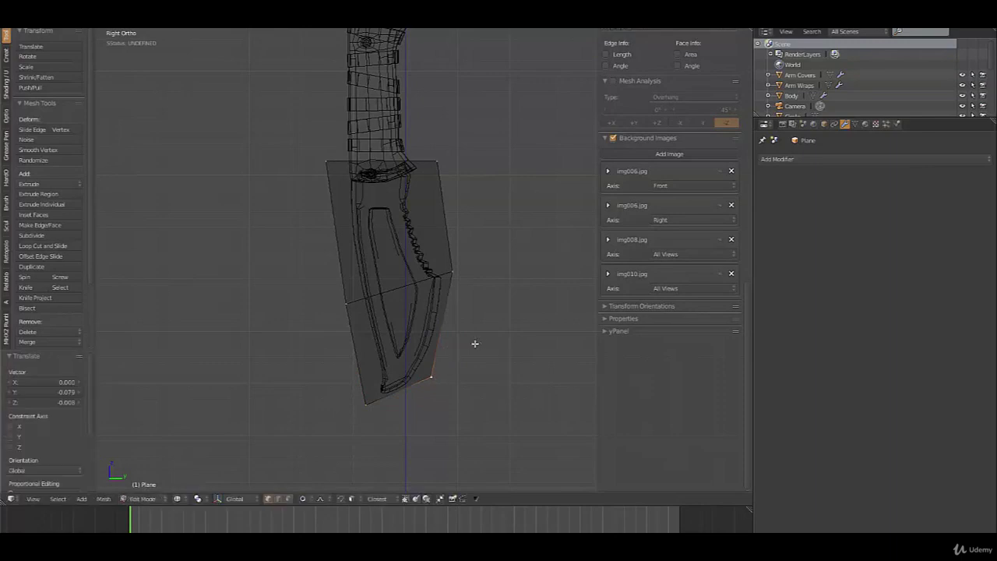
Add one loop cut across the lower section and move its cutting-edge-side vertex slightly outward to round the outline
key("ctrl+r")
left_click(436, 332)
left_click(436, 331)
right_click(443, 328)
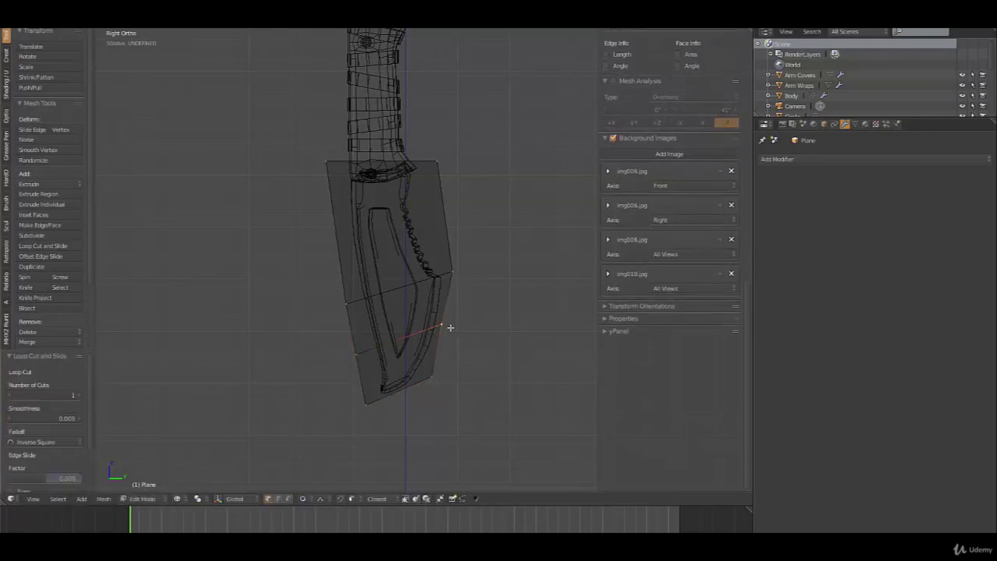
key("g")
left_click(453, 326)
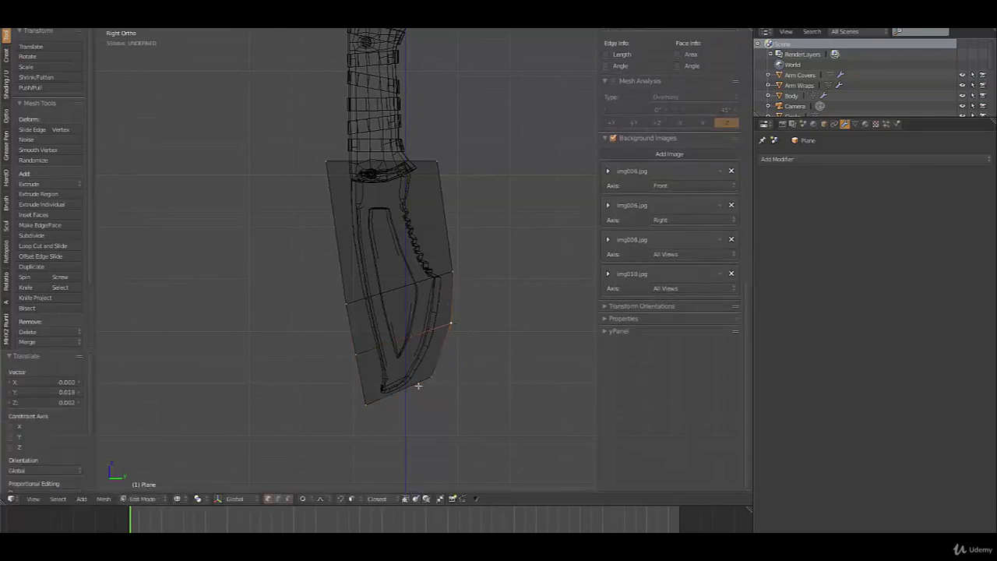
Move the plane's end edge beyond the blade tip down about 0.038 and the cutting-edge-side corner at the guard inward about 0.039
key("g")
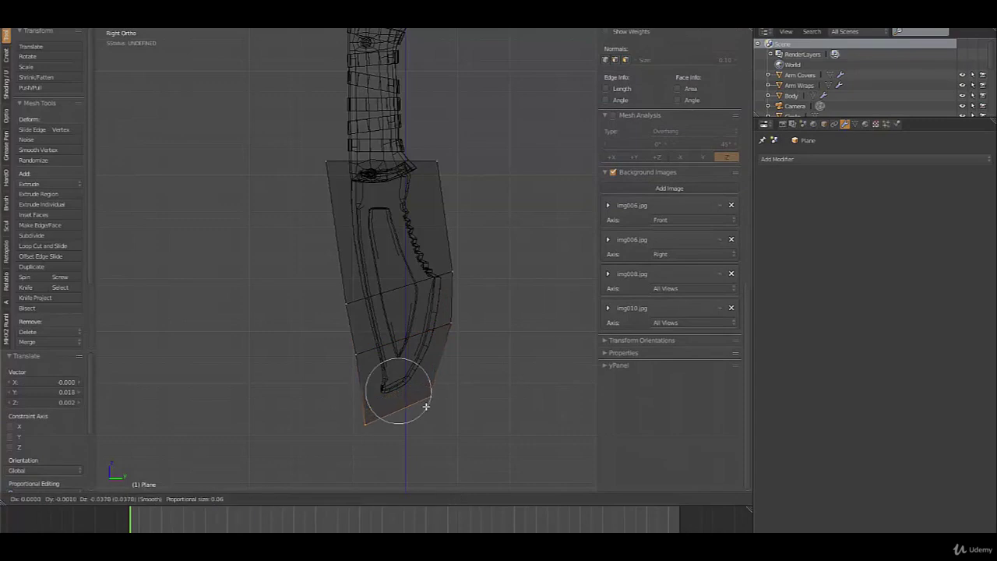
left_click(427, 406)
right_click(444, 156)
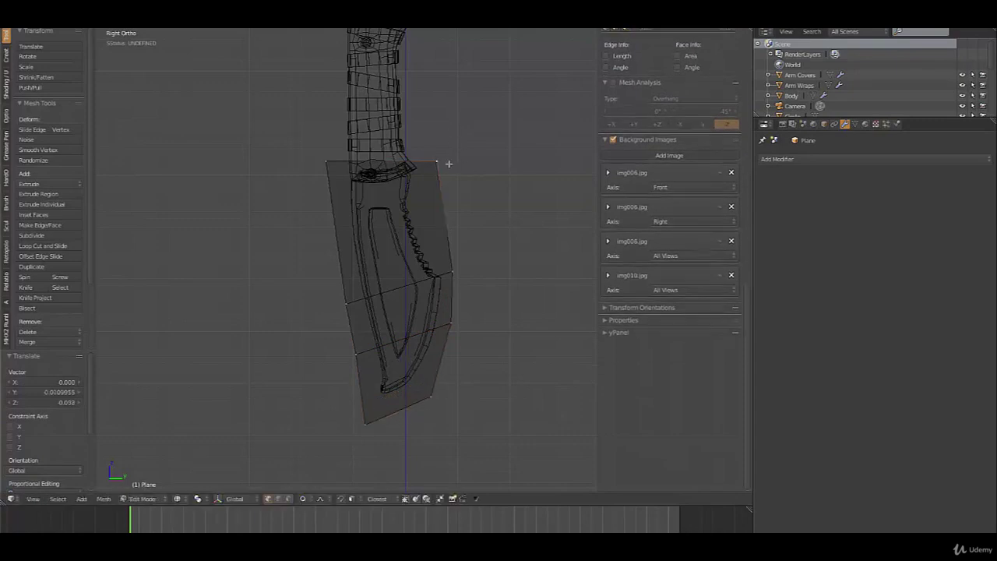
key("g")
left_click(502, 194)
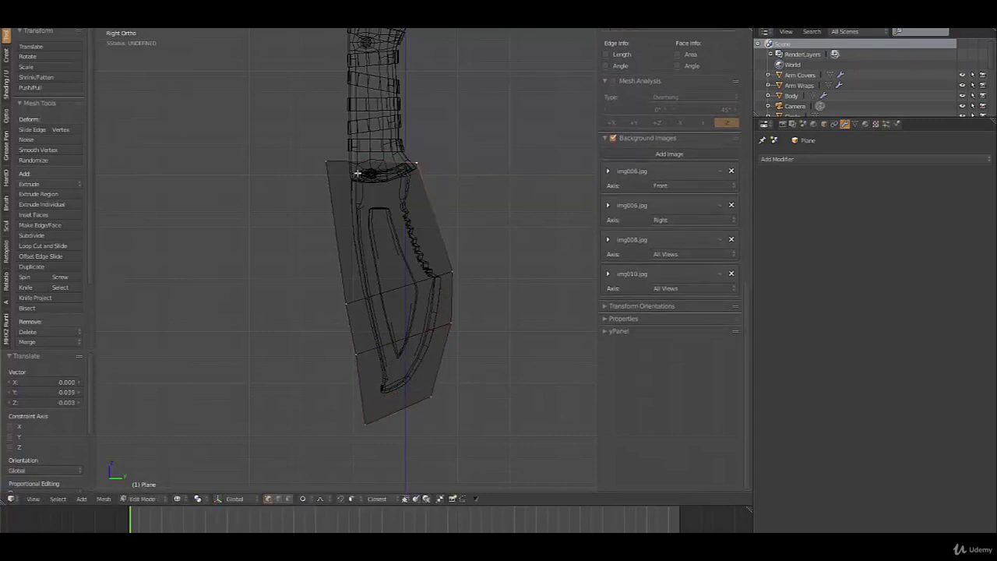
Move the lower loop's spine-side vertex outward about 0.005 and its cutting-edge-side vertex down about 0.016
right_click(359, 352)
key("g")
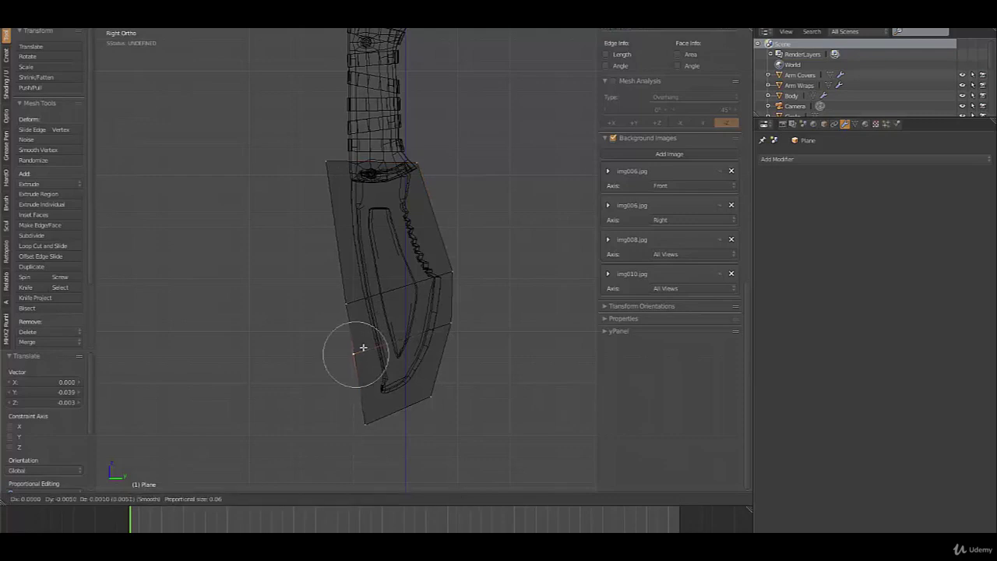
left_click(364, 349)
right_click(451, 326)
key("g")
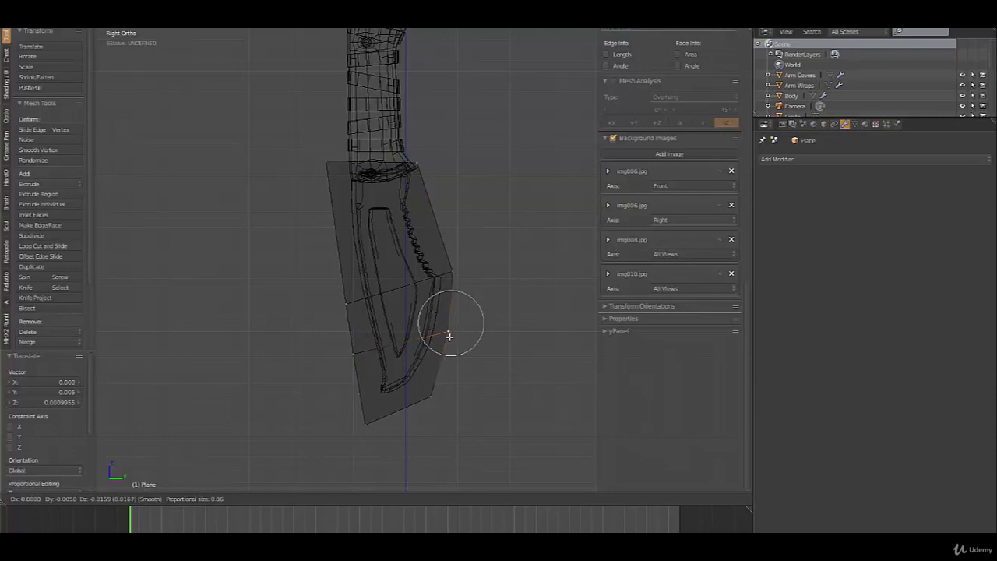
left_click(451, 337)
mouse_move(487, 226)
middle_mouse_down()
mouse_move(443, 228)
mouse_move(491, 219)
middle_mouse_up()
key("KP_3")
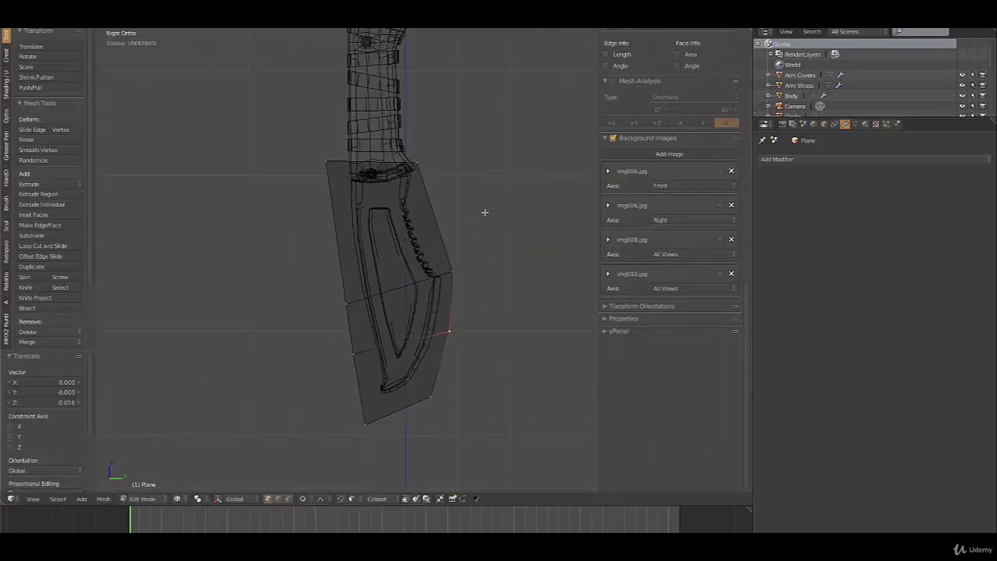
Display the img010.jpg background image and examine its knife and sheath sketches
scroll(452, 309, "up", 2)
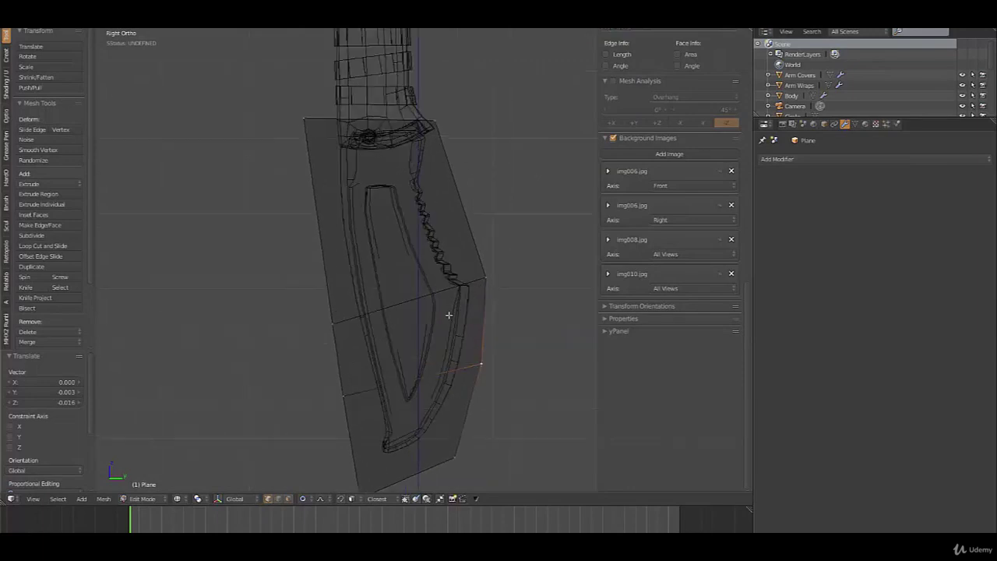
middle_click_drag(448, 320, 449, 244, "shift")
scroll(447, 246, "down", 2)
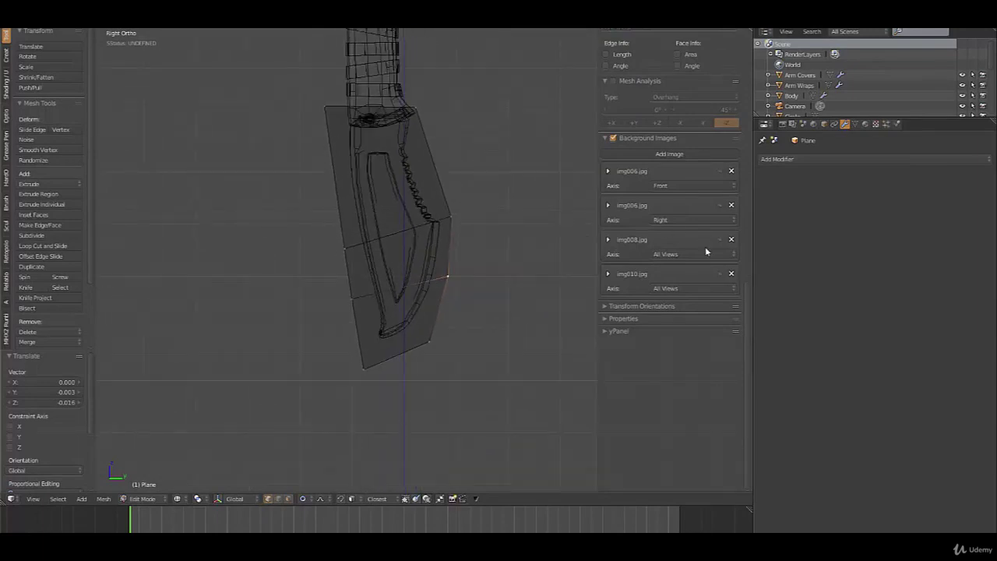
left_click(722, 273)
scroll(418, 296, "down", 4)
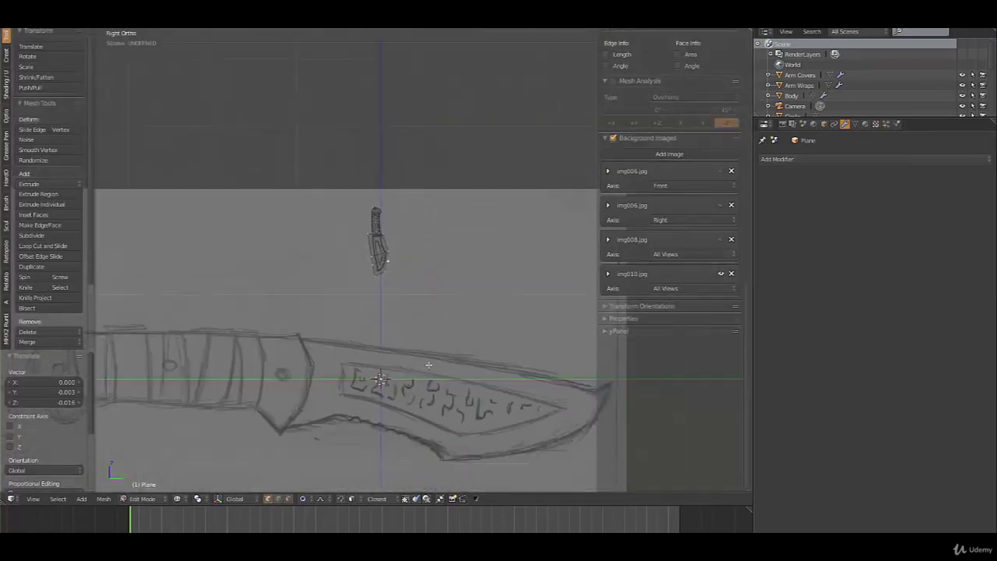
mouse_move(417, 296)
middle_mouse_down("shift")
mouse_move(472, 173)
mouse_move(457, 88)
mouse_move(470, 57)
middle_mouse_up("shift")
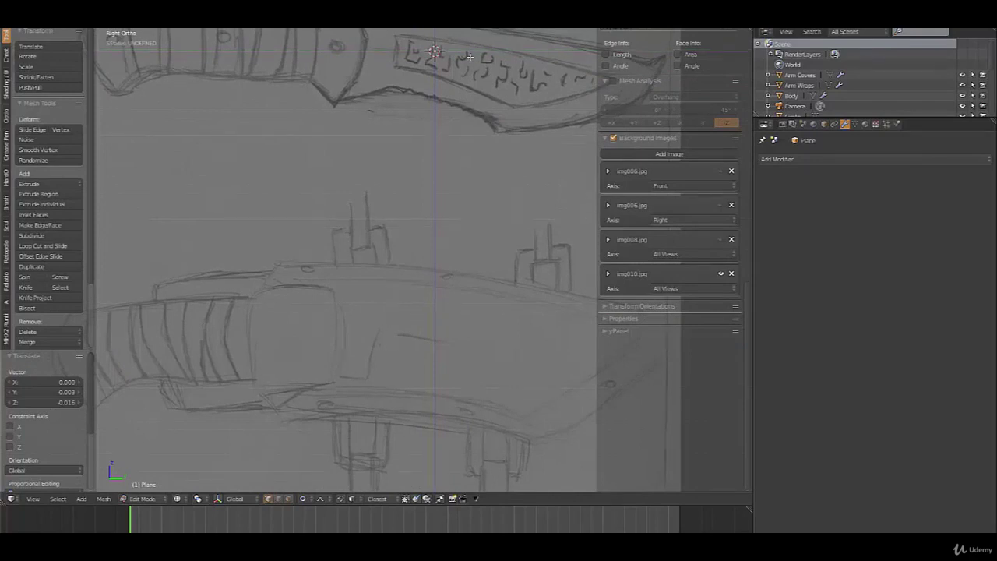
middle_click_drag(468, 57, 463, 118, "shift")
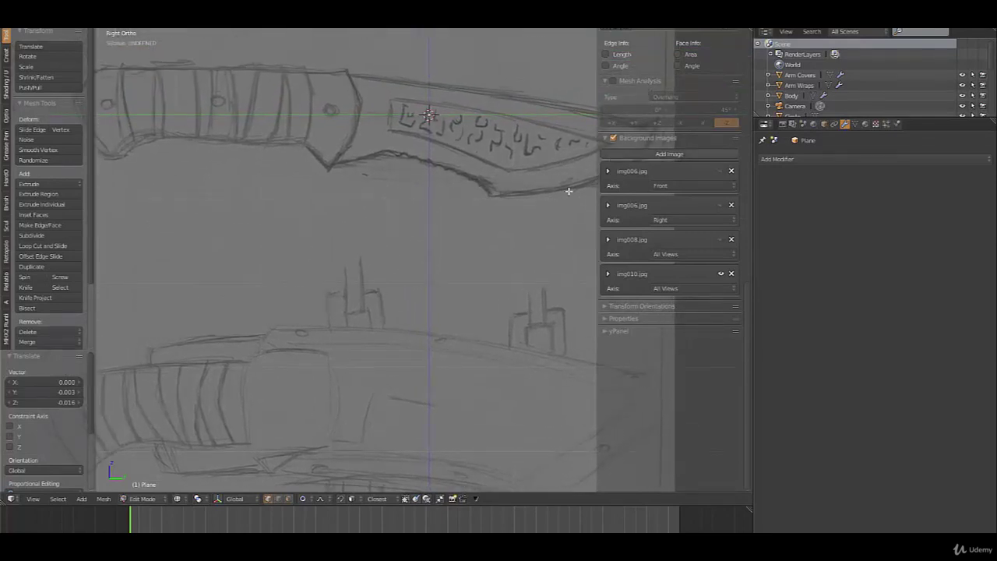
middle_click_drag(440, 184, 447, 335, "shift")
scroll(508, 293, "down", 4)
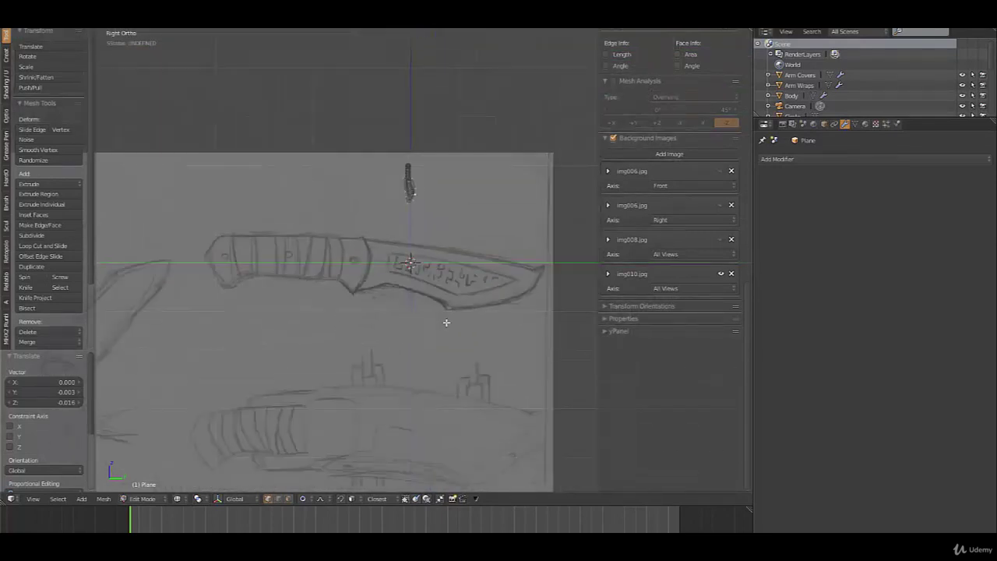
Scale the img010.jpg background to size 0.900 and offset it to X -0.700, Y 1.300 beside the knife
left_click(609, 275)
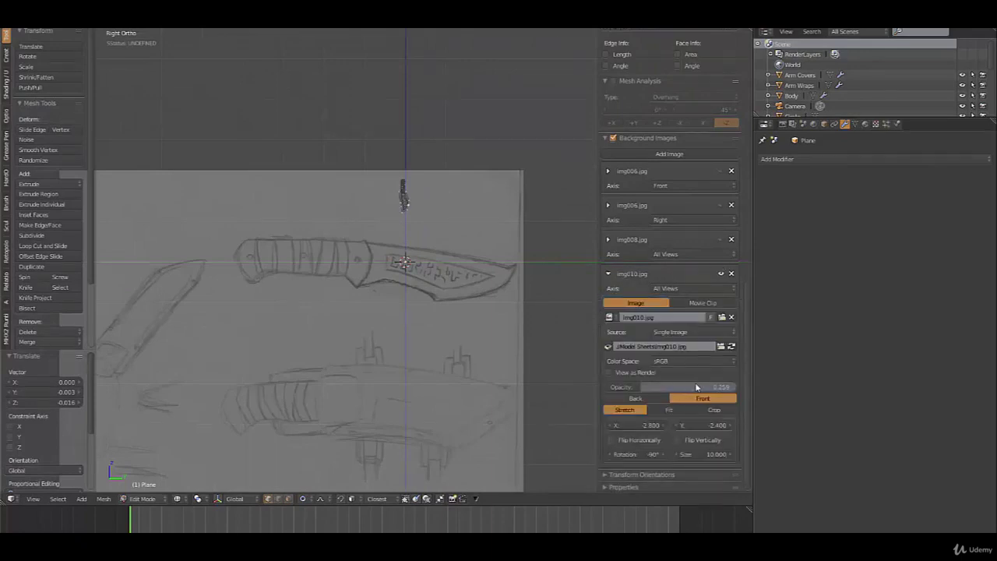
middle_click_drag(696, 409, 703, 373, "shift")
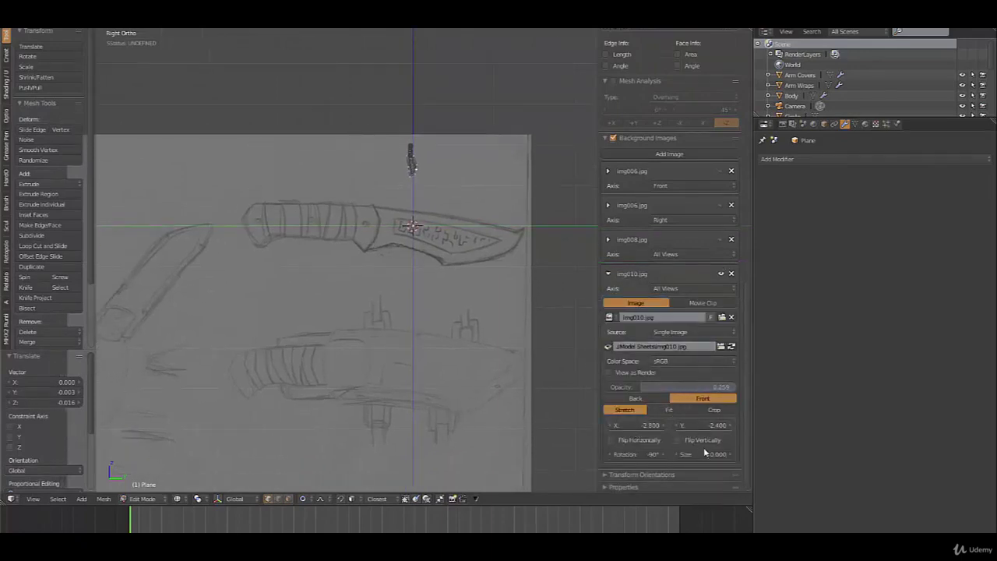
mouse_move(707, 455)
left_mouse_down()
mouse_move(674, 454)
mouse_move(729, 426)
mouse_move(776, 426)
mouse_move(659, 454)
mouse_move(650, 425)
mouse_move(675, 426)
left_mouse_up()
scroll(517, 218, "up", 4)
middle_click_drag(504, 158, 423, 282, "shift")
scroll(420, 261, "up", 5)
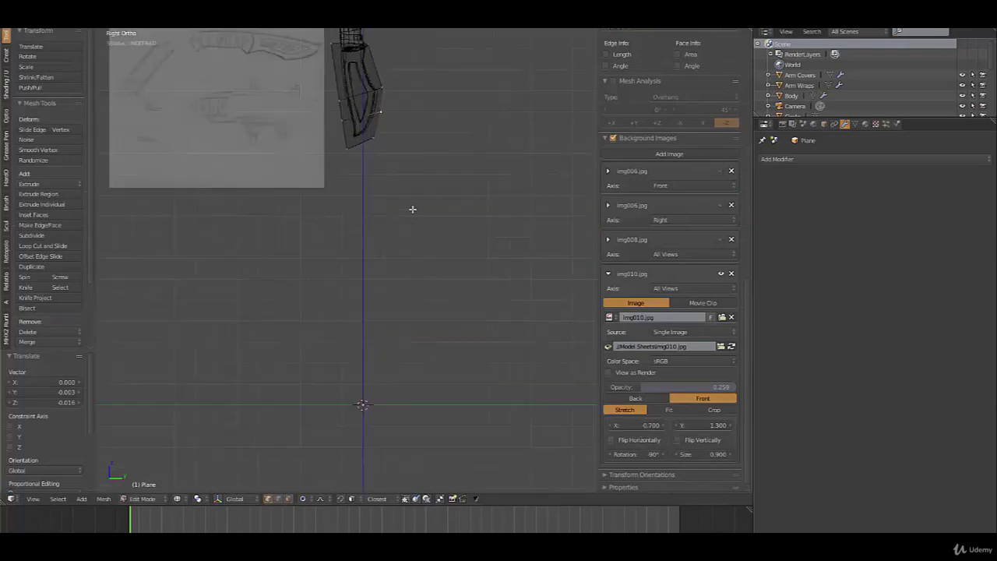
middle_click_drag(413, 210, 455, 327, "shift")
scroll(485, 234, "up", 4)
middle_click_drag(492, 221, 504, 325, "shift")
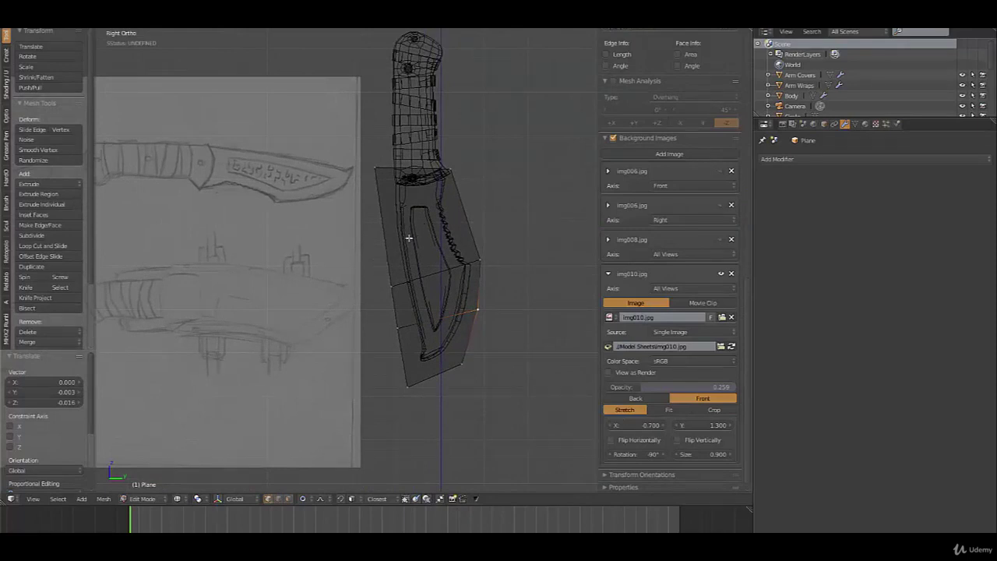
Select the whole linked plane and move it about -0.179 along X, close beside the knife
key("ctrl+l")
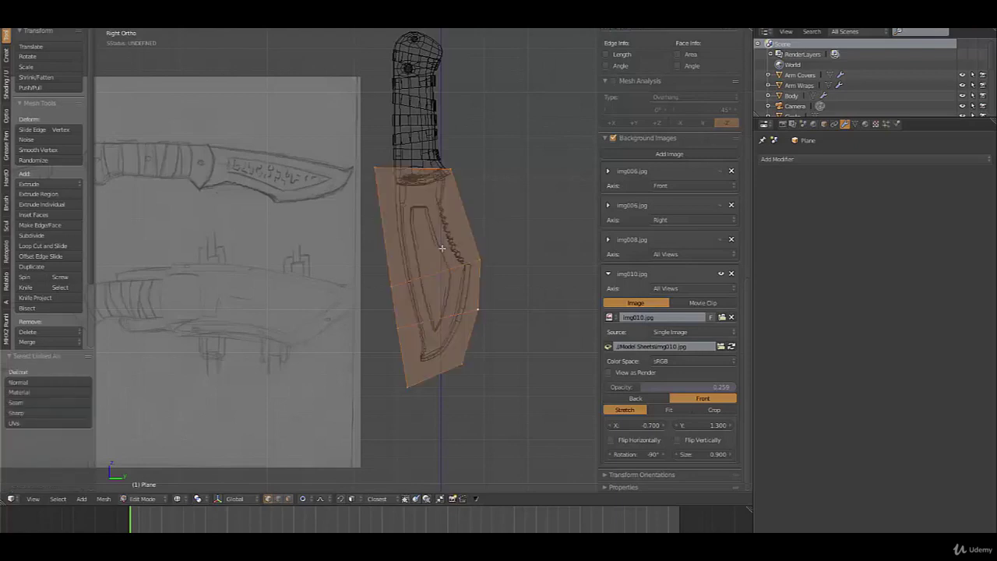
middle_click_drag(396, 258, 283, 247)
key("g")
key("x")
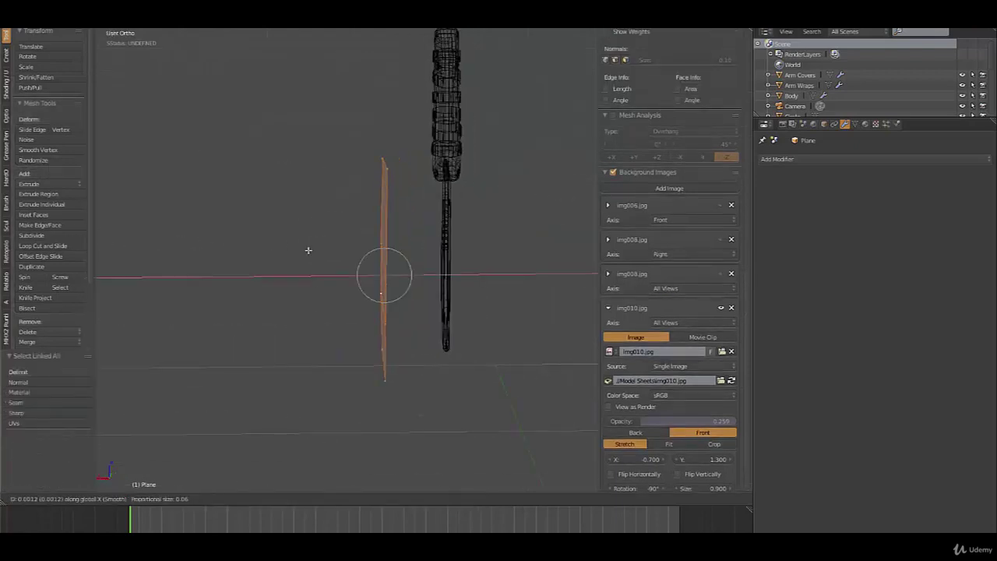
left_click(386, 251)
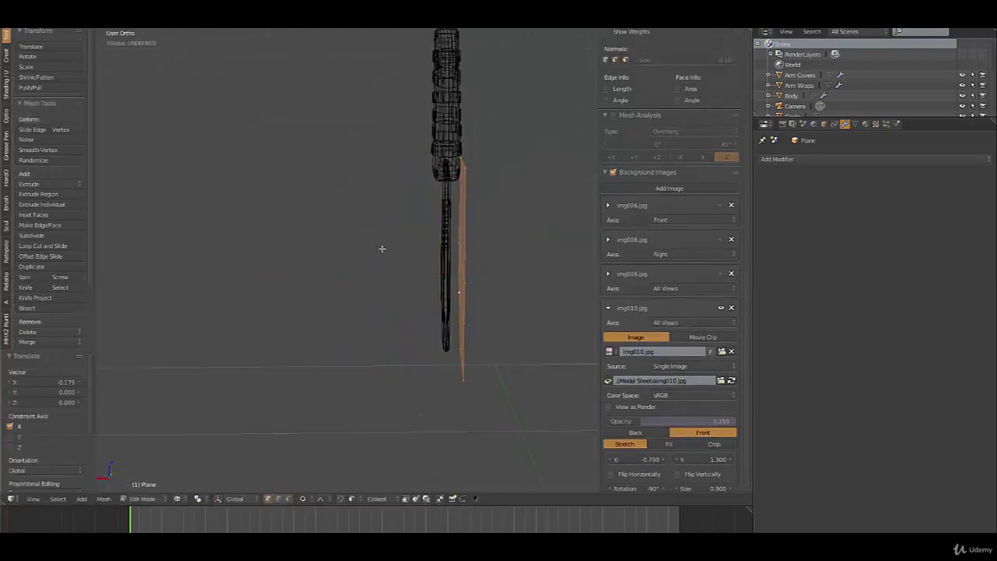
key("KP_1")
key("KP_3")
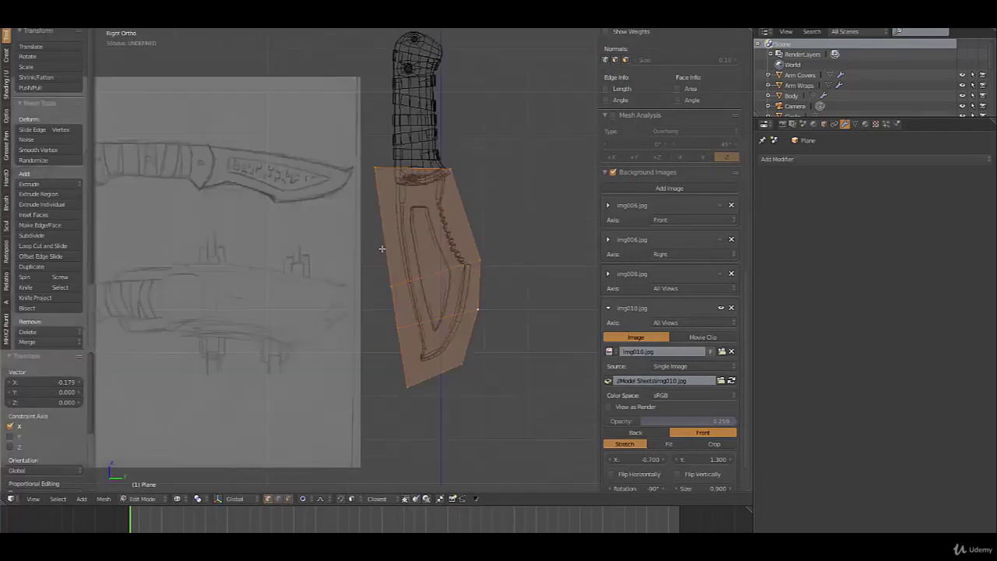
Extrude the plane's upper edge at the guard up along the handle, about -0.007 in Y and 0.148 in Z
right_click(416, 173)
key("e")
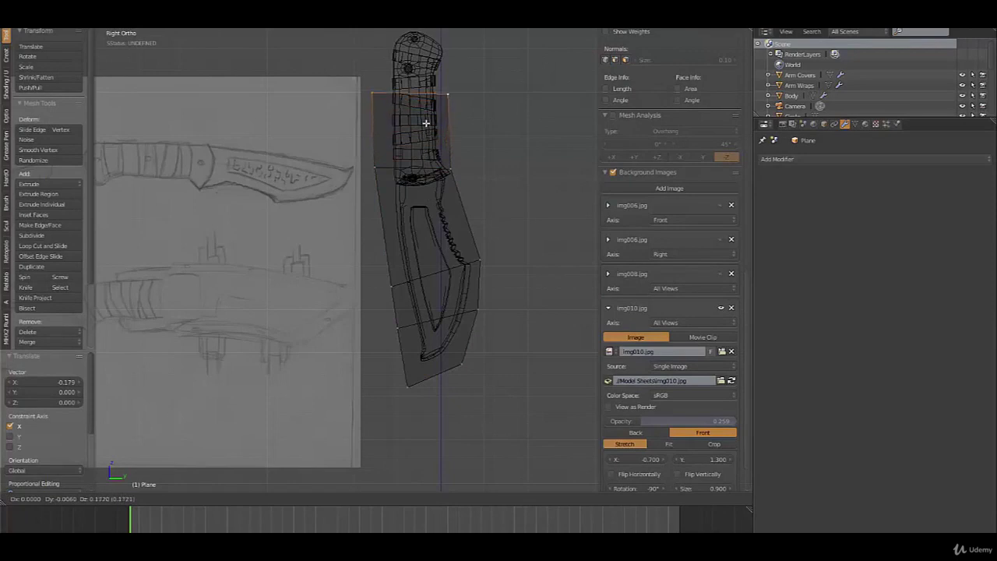
left_click(425, 131)
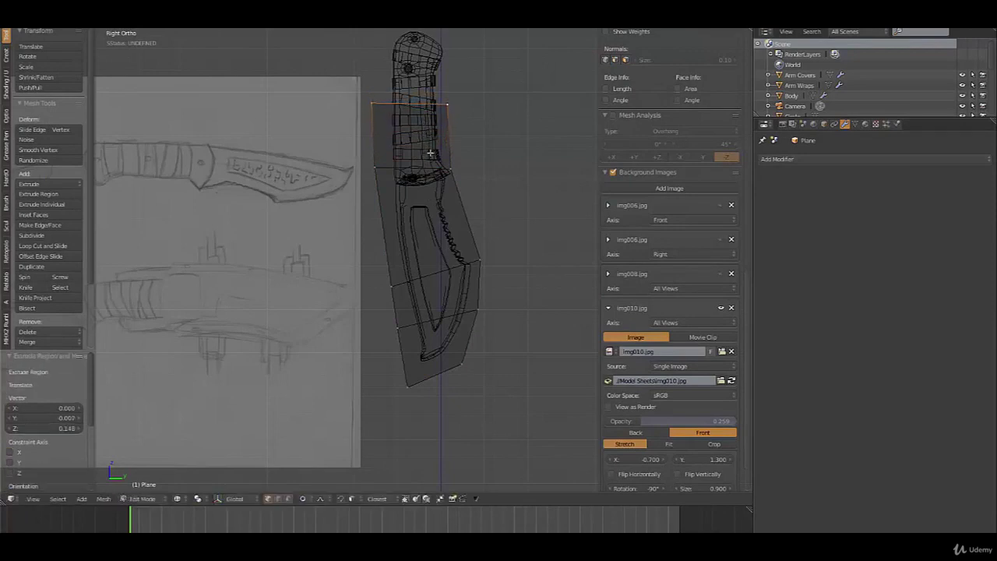
Switch the viewport to solid shading and check the sheath plane against the knife from the front and side
key("Tab")
key("z")
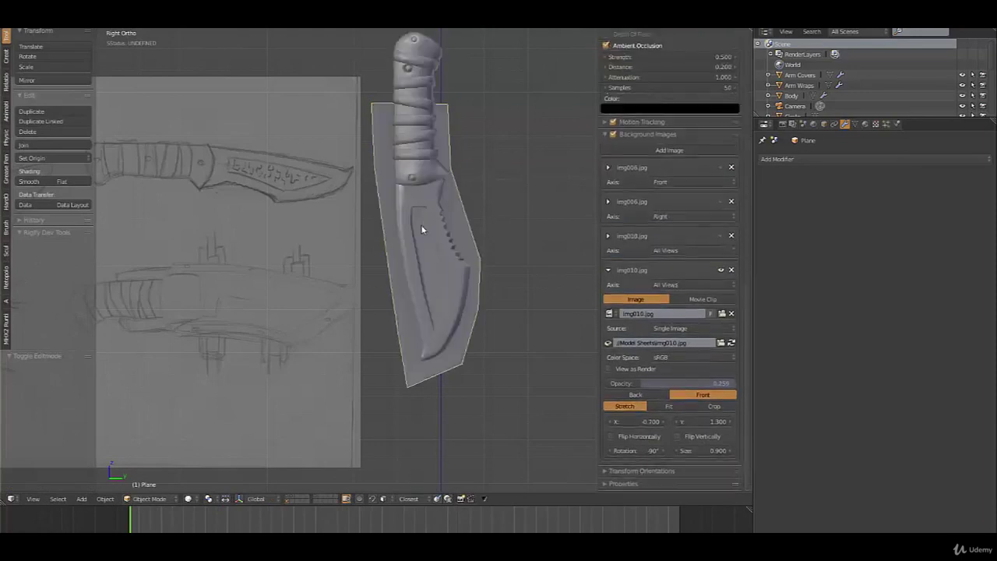
middle_click_drag(479, 232, 452, 241)
key("Tab")
key("KP_1")
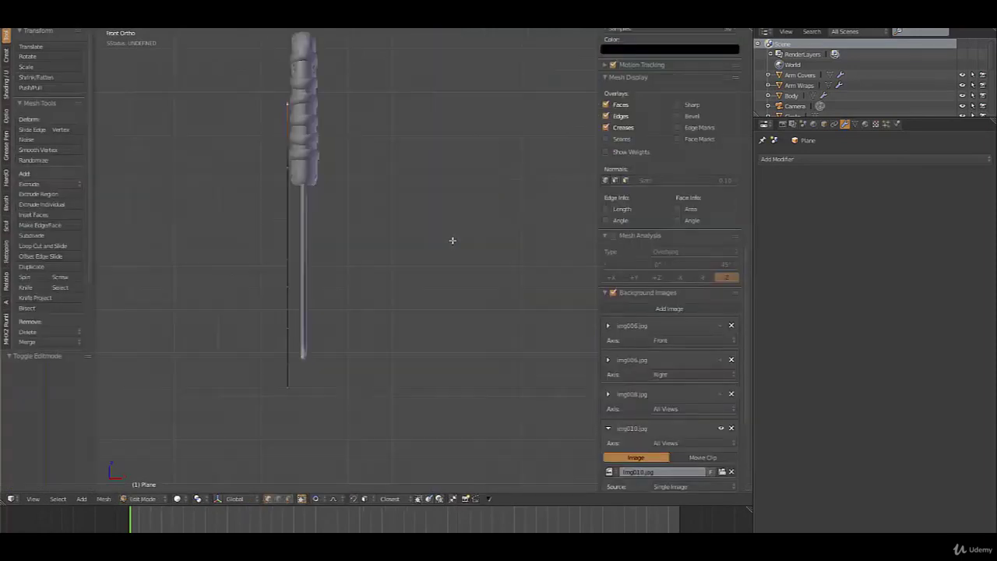
key("KP_3")
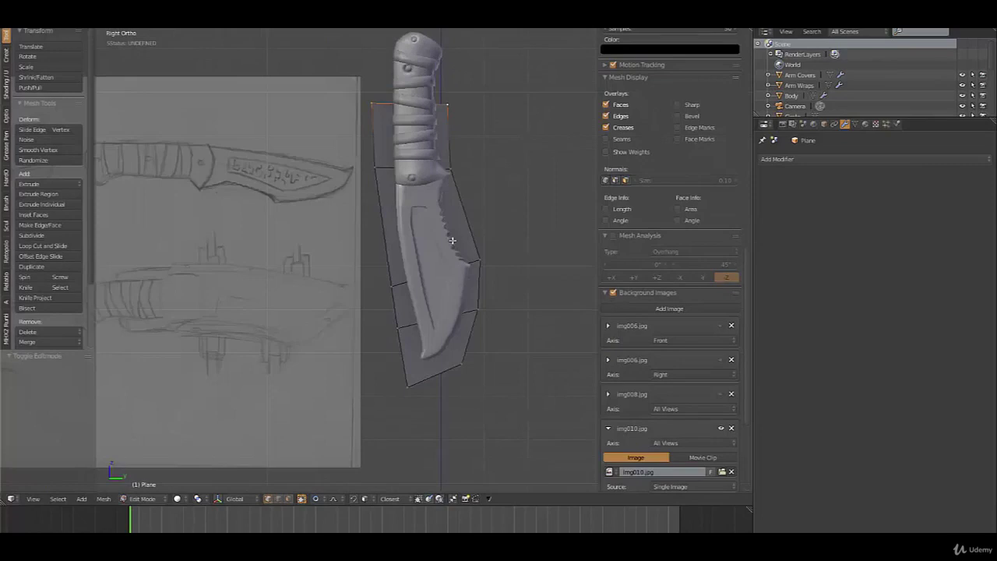
Select the entire plane and extrude it about 0.015 along its normal to give the sheath side thickness
scroll(452, 240, "up", 1)
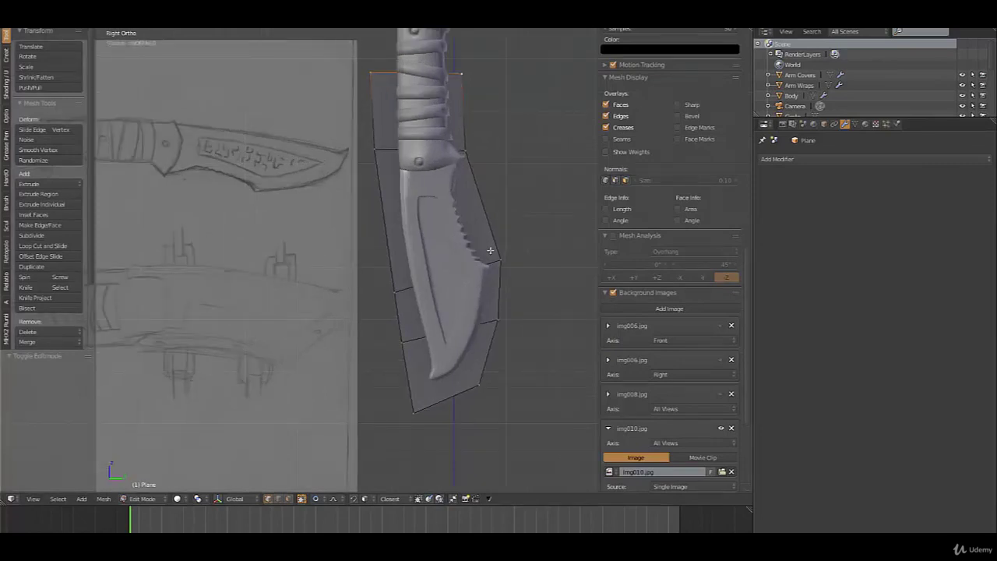
key("a")
mouse_move(494, 262)
middle_mouse_down()
mouse_move(405, 258)
mouse_move(485, 262)
middle_mouse_up()
key("e")
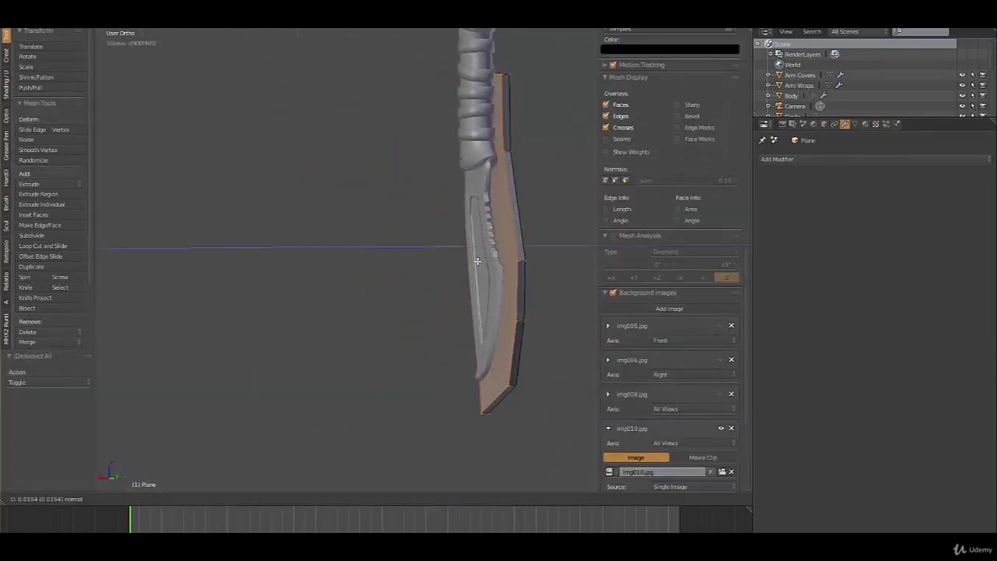
left_click(478, 261)
middle_click_drag(478, 262, 505, 284)
key("Tab")
key("Tab")
key("KP_1")
key("KP_3")
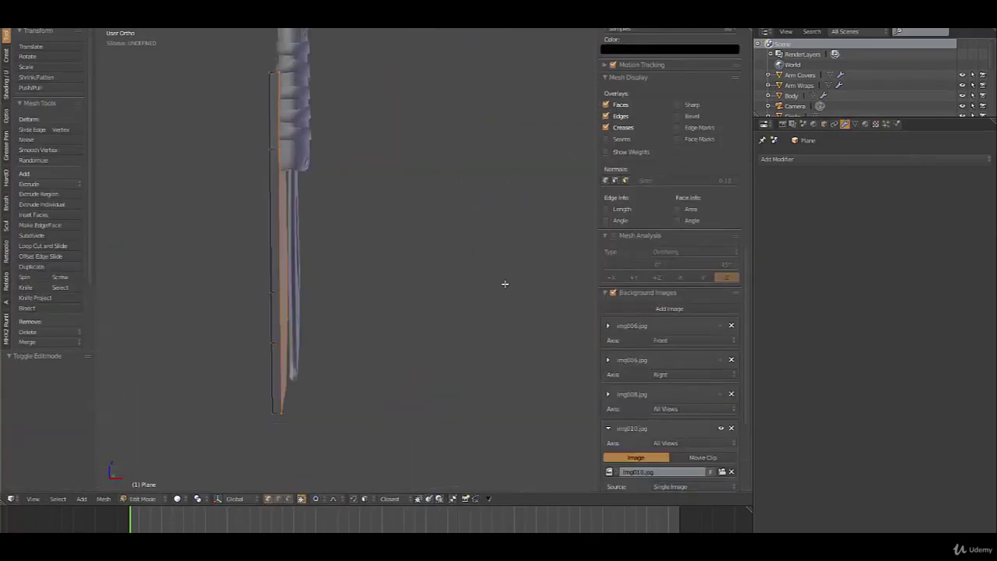
key("Tab")
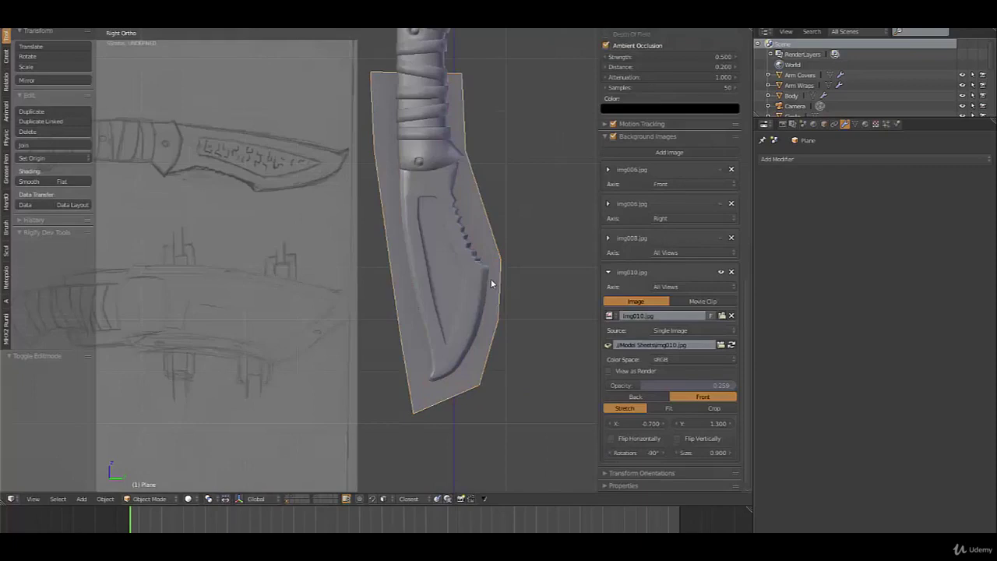
key("Tab")
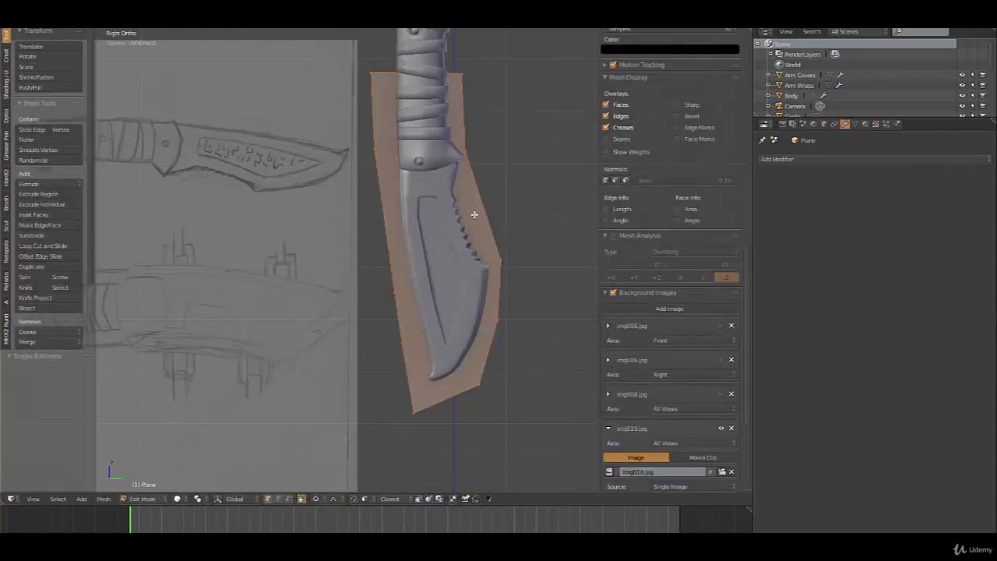
Add two lengthwise loop cuts close to the cutting-edge-side and spine-side borders, slid to factors of about -0.845 and 0.873
key("ctrl+r")
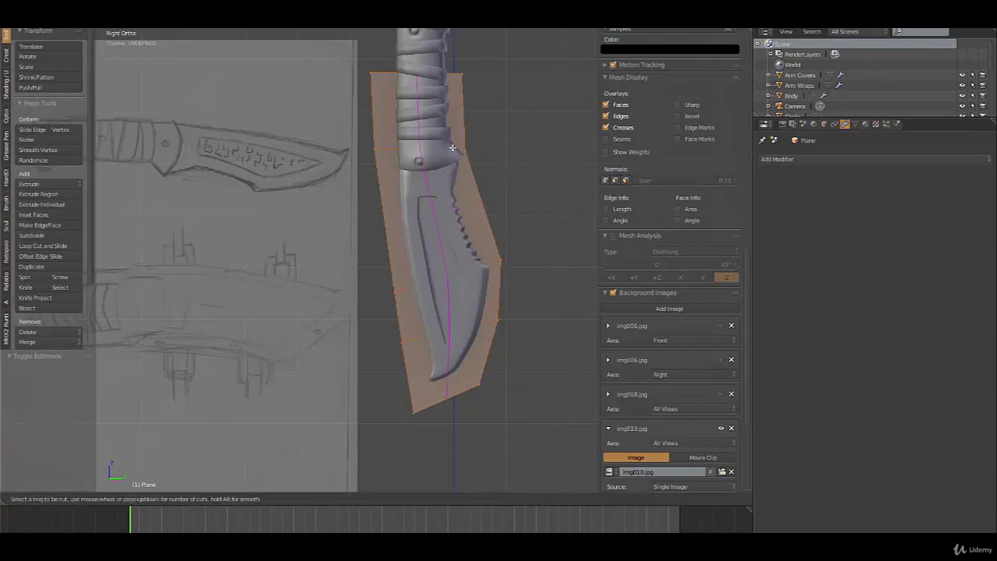
left_click(452, 147)
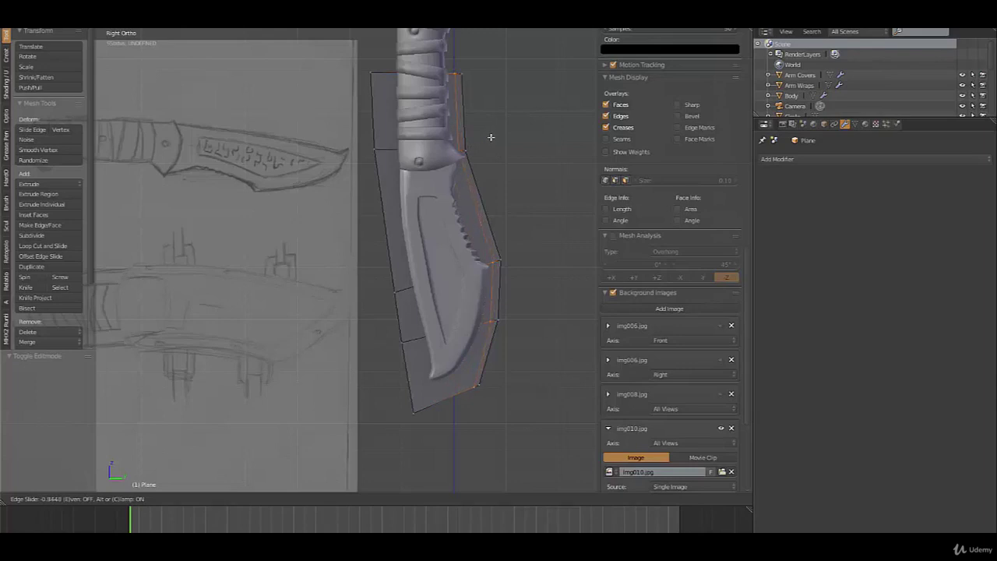
left_click(491, 137)
key("ctrl+r")
left_click(403, 152)
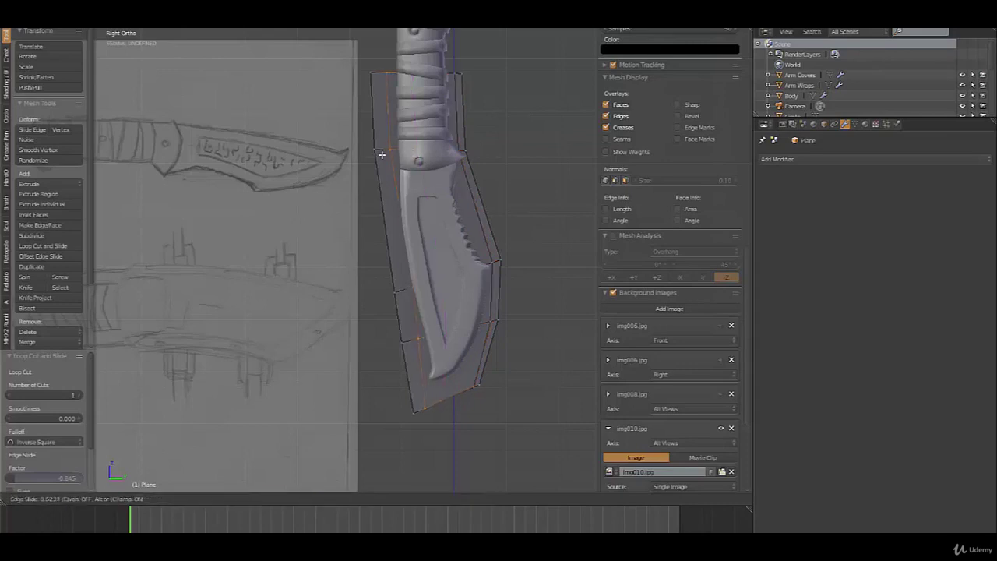
left_click(374, 154)
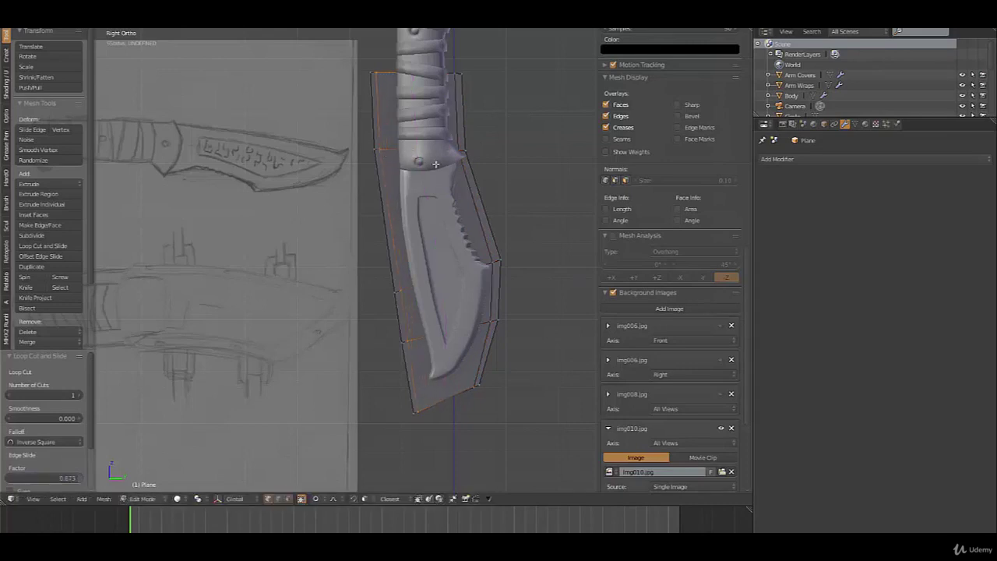
Select the full border strip on the blade's serrated side and shift it outward along Y in two moves, about 0.013 and 0.005
right_click(476, 195, "alt")
right_click(484, 199, "alt+shift")
middle_click_drag(496, 223, 425, 229)
right_click(537, 235, "alt+shift")
middle_click_drag(534, 249, 486, 265)
key("KP_3")
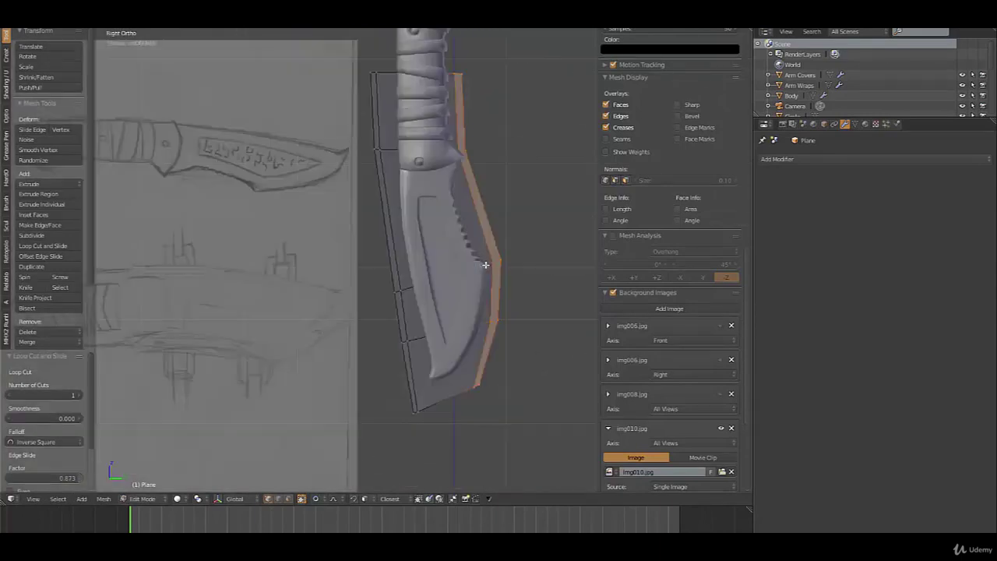
key("g")
key("x")
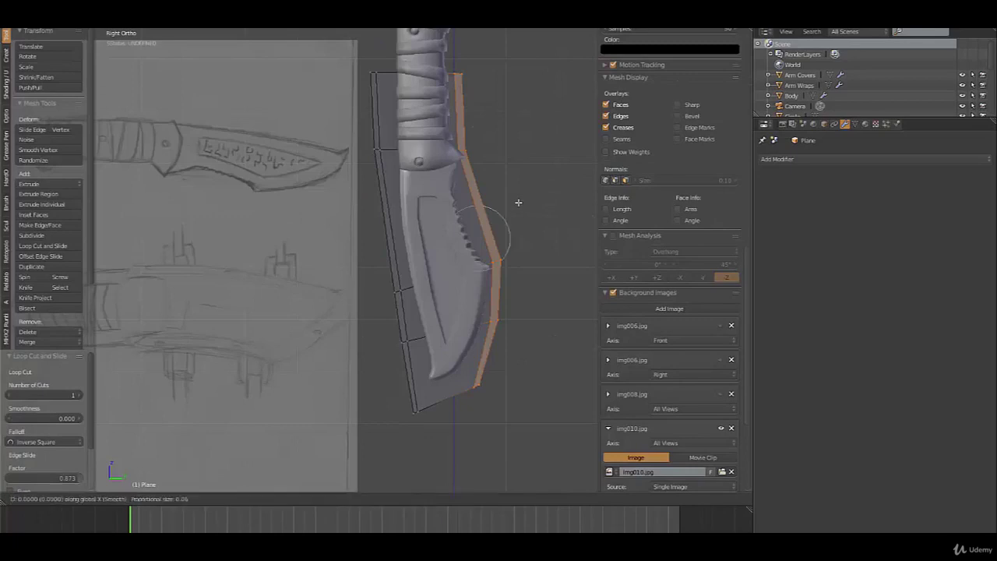
key("y")
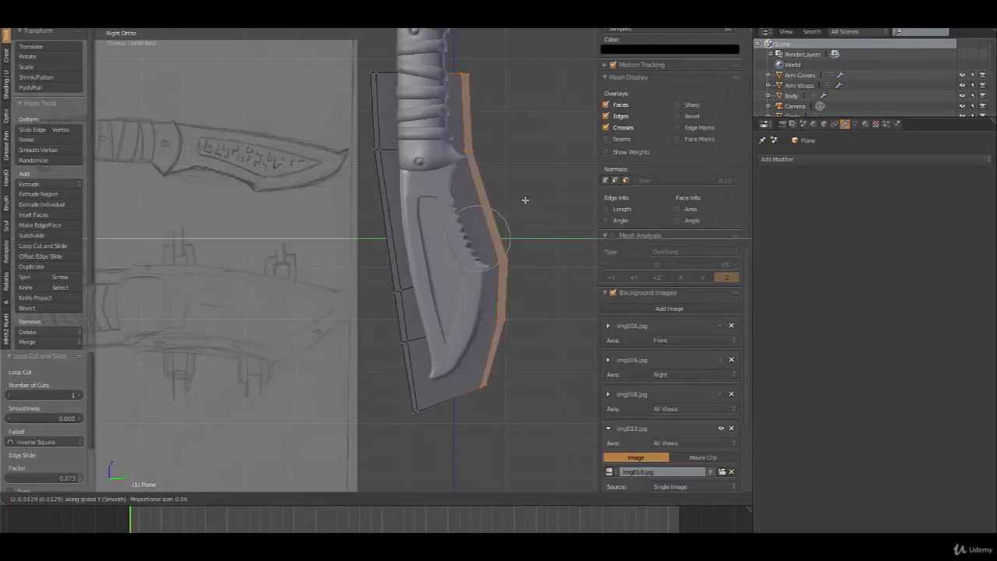
left_click(525, 200)
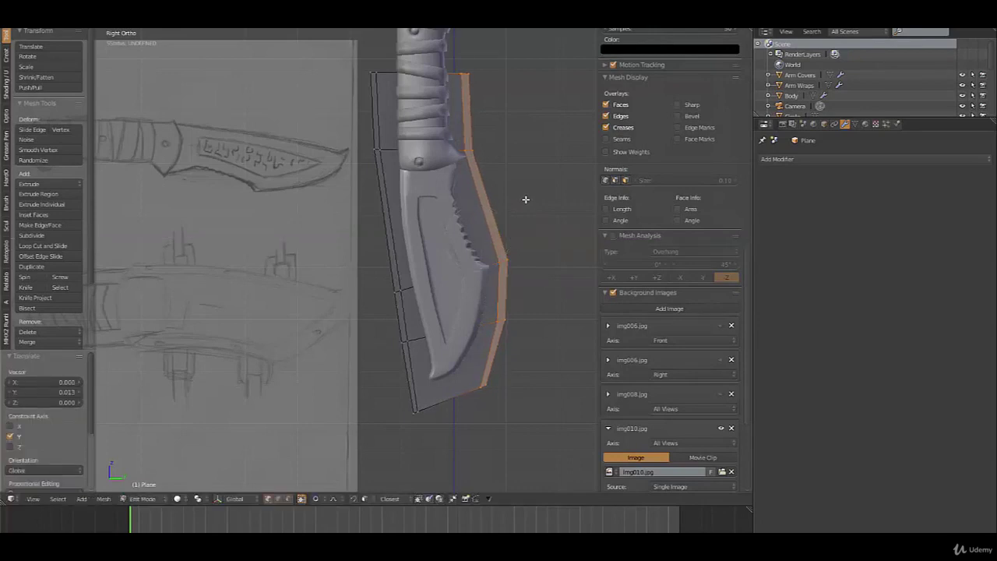
key("g")
key("y")
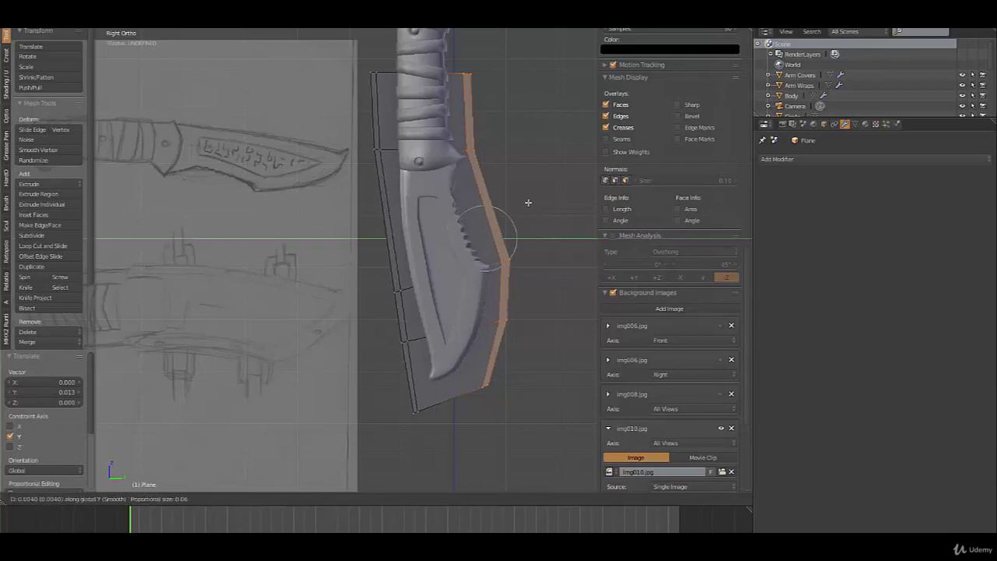
left_click(528, 203)
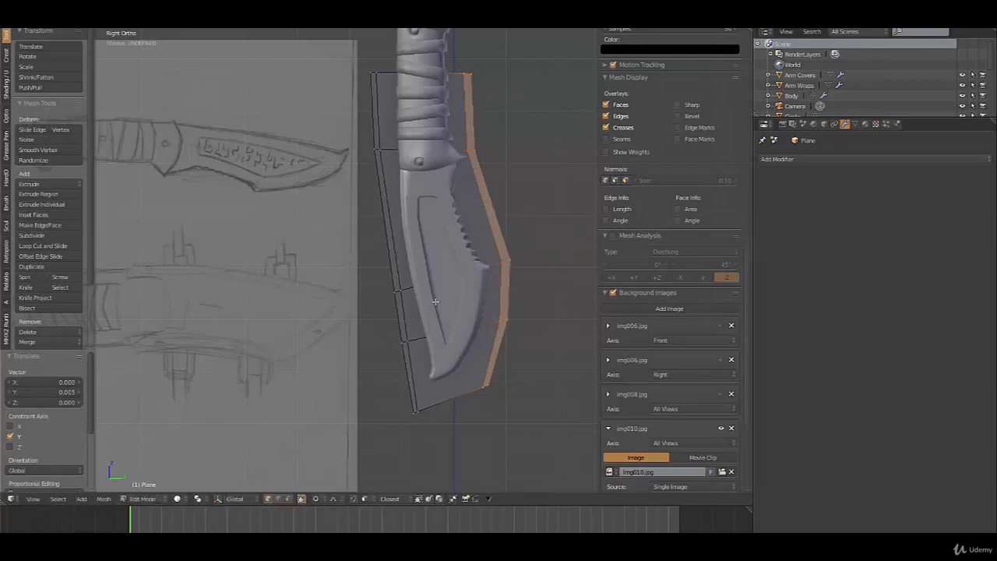
Select the three central sheath faces from the guard down to the tip and inset them about 0.011
middle_click_drag(435, 301, 476, 333, "shift")
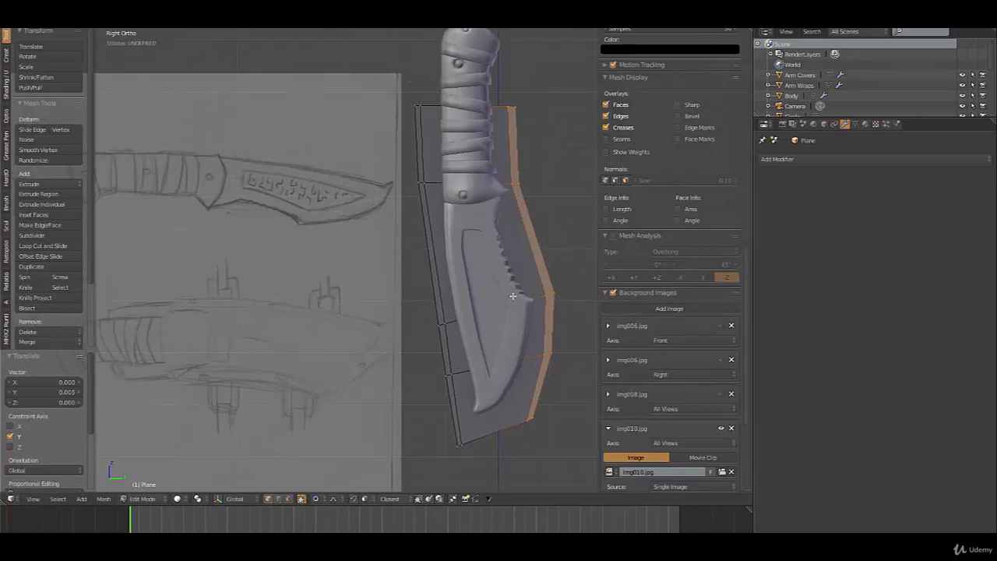
key("ctrl+Tab")
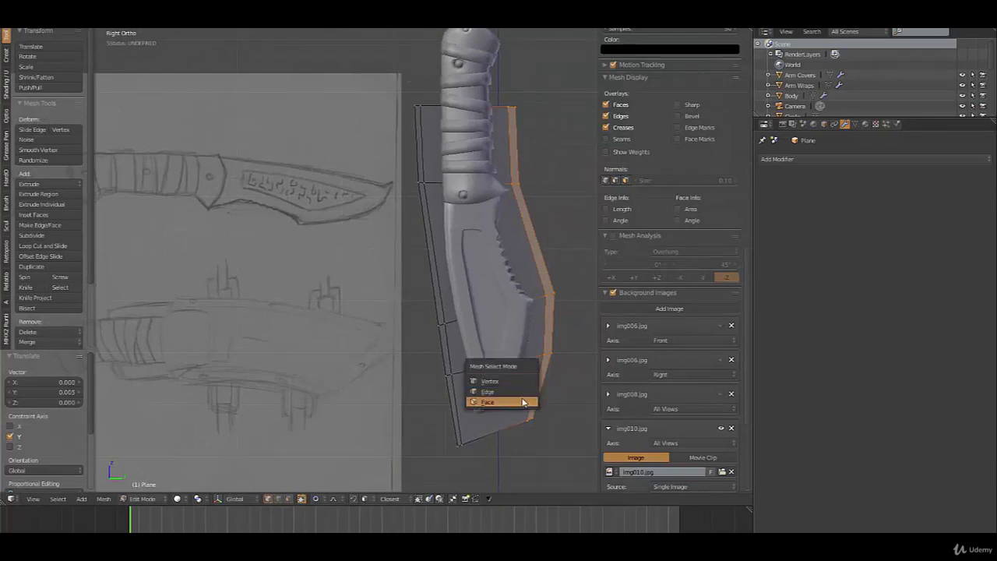
left_click(516, 402)
right_click(512, 410)
right_click(528, 345, "shift")
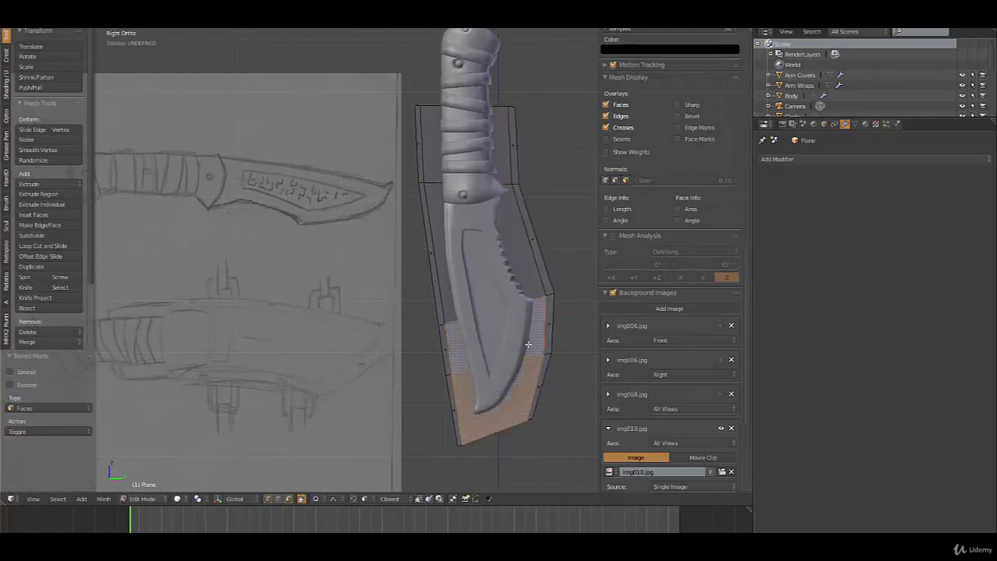
right_click(522, 286, "shift")
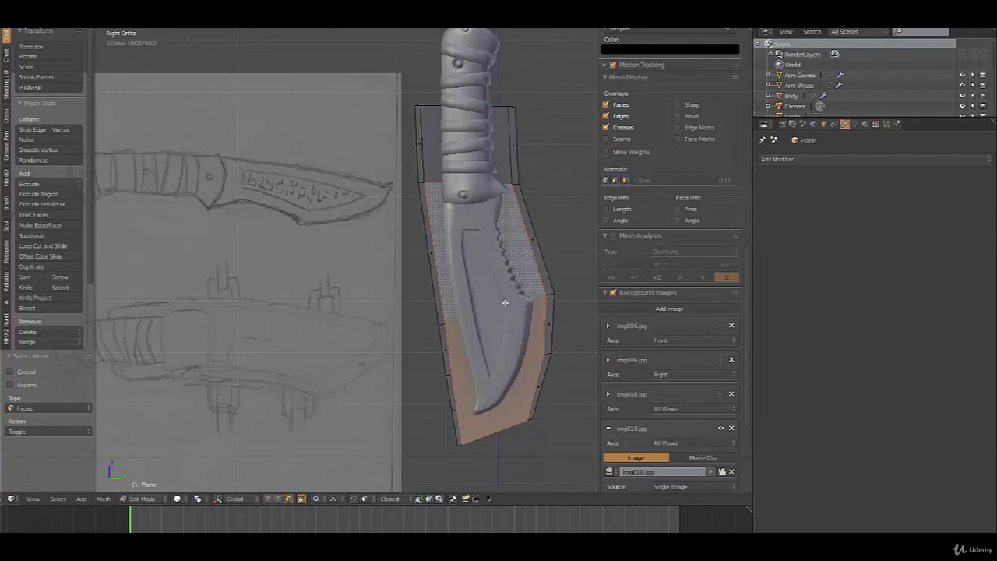
middle_click_drag(505, 302, 422, 305)
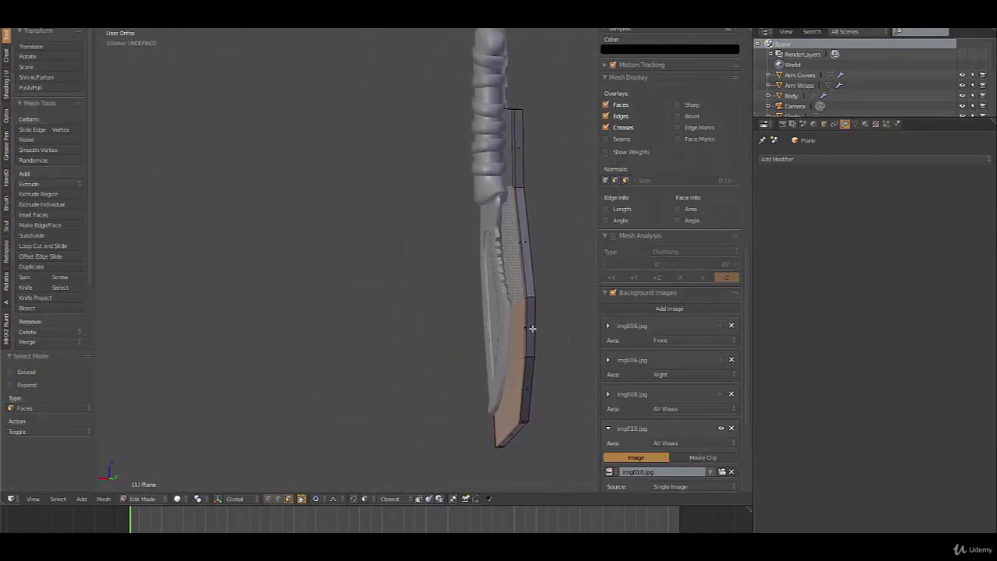
middle_click_drag(532, 328, 584, 346)
key("KP_1")
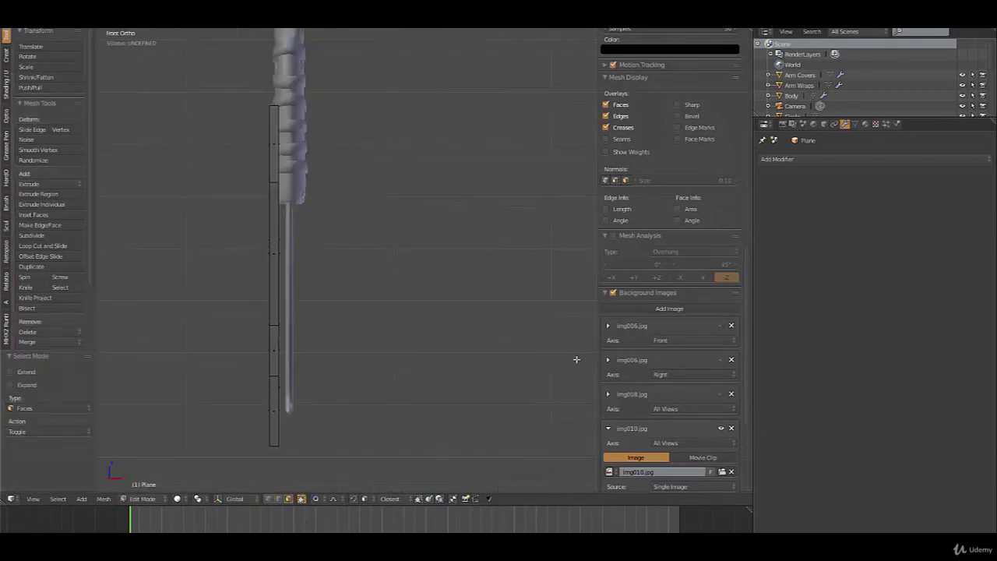
key("KP_3")
key("i")
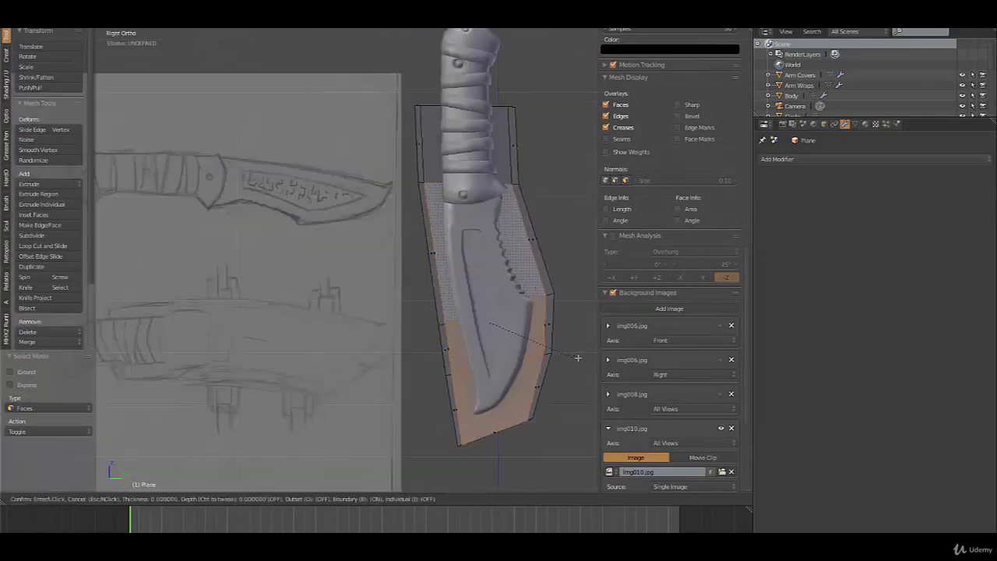
left_click(574, 351)
Extrude the inset faces about 0.053 along their normal and add a centred loop cut around the extruded side walls
middle_click_drag(561, 335, 491, 343)
key("e")
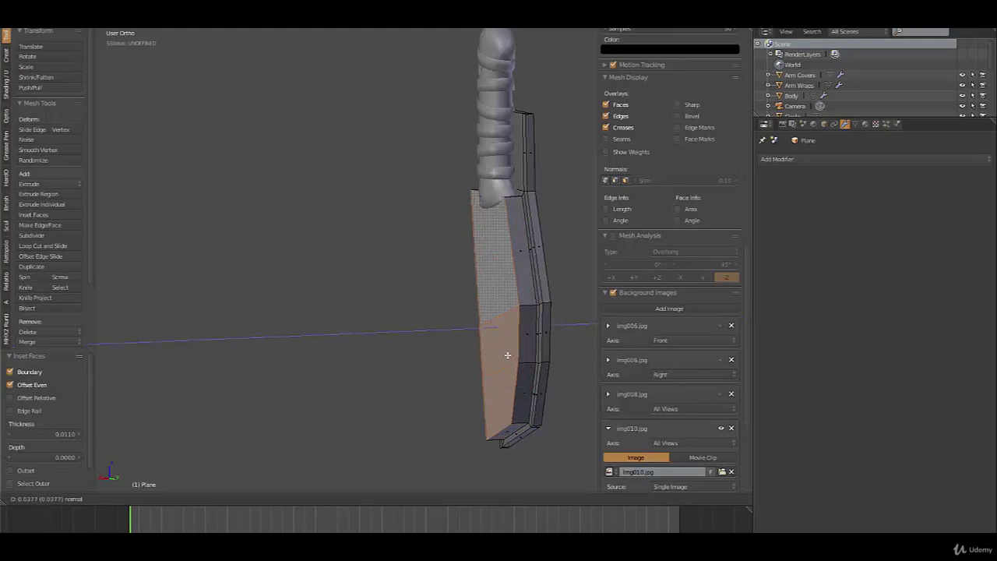
left_click(505, 352)
middle_click_drag(505, 353, 523, 314)
key("ctrl+r")
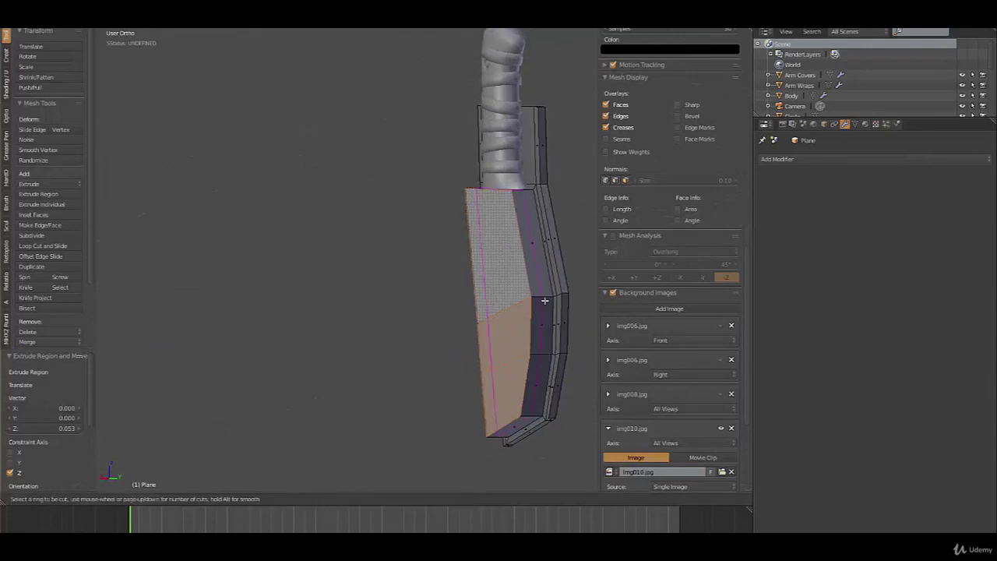
left_click(544, 301)
right_click(545, 301)
Select the three front faces of the extruded pouch and scale them to about 0.762 with proportional editing to taper its sides
key("ctrl+Tab")
left_click(517, 319)
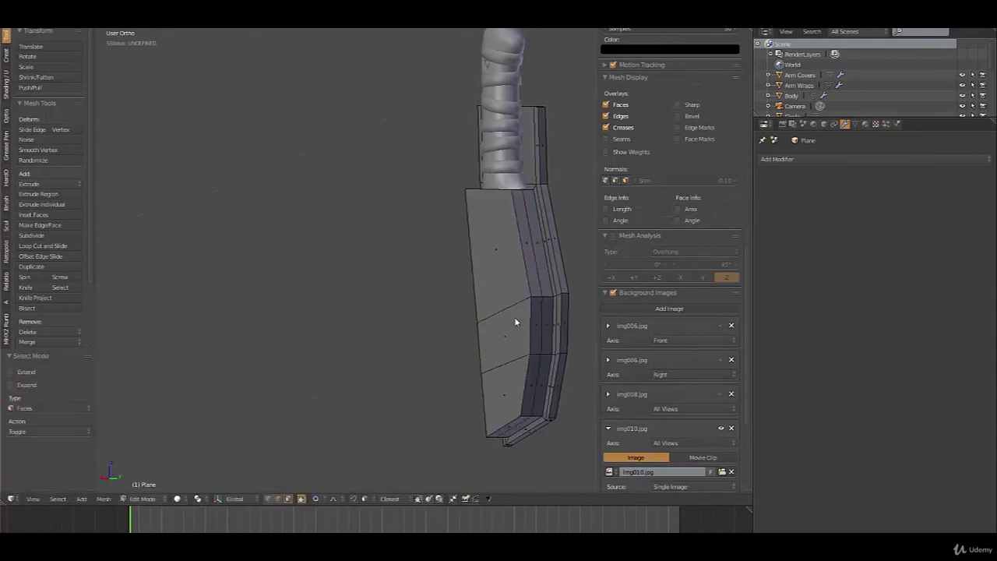
right_click(516, 327)
right_click(515, 381, "shift")
right_click(504, 242, "shift")
middle_click_drag(516, 315, 594, 336)
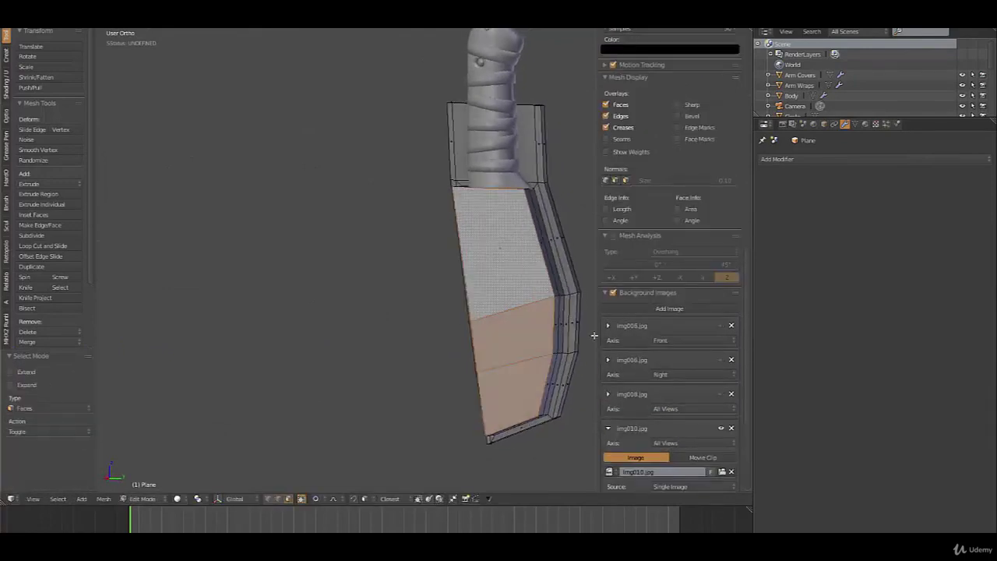
key("s")
scroll(575, 327, "up", 3)
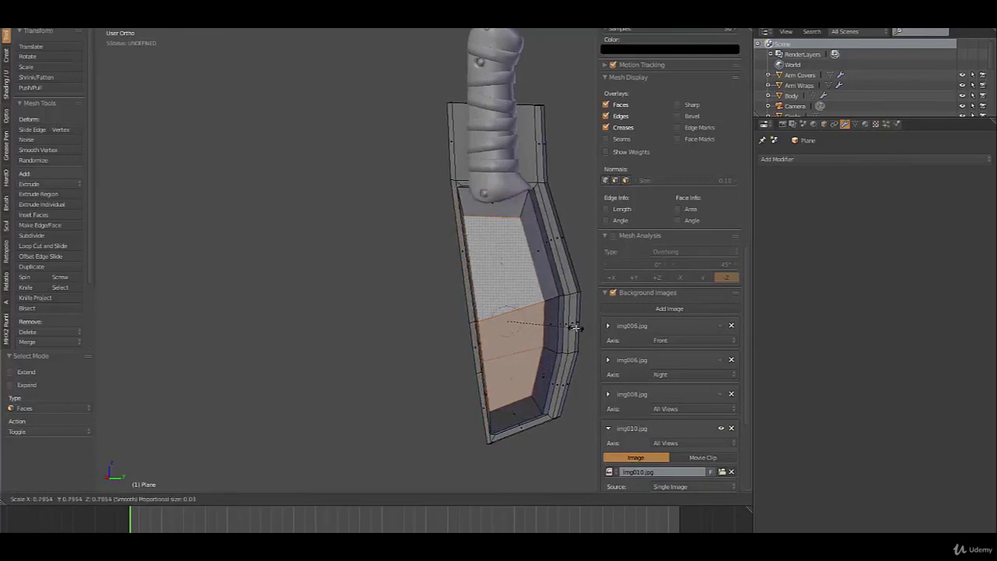
left_click(574, 327)
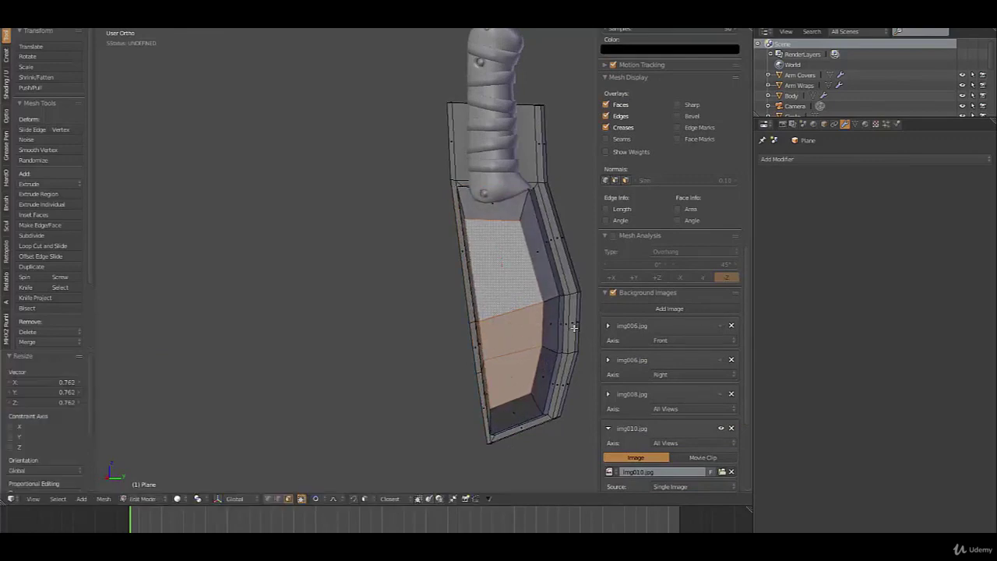
Add two evenly spaced lengthwise loop cuts down the front of the sheath pouch
key("Tab")
middle_click_drag(517, 338, 460, 251)
scroll(460, 251, "up", 1)
middle_click_drag(444, 163, 430, 276, "shift")
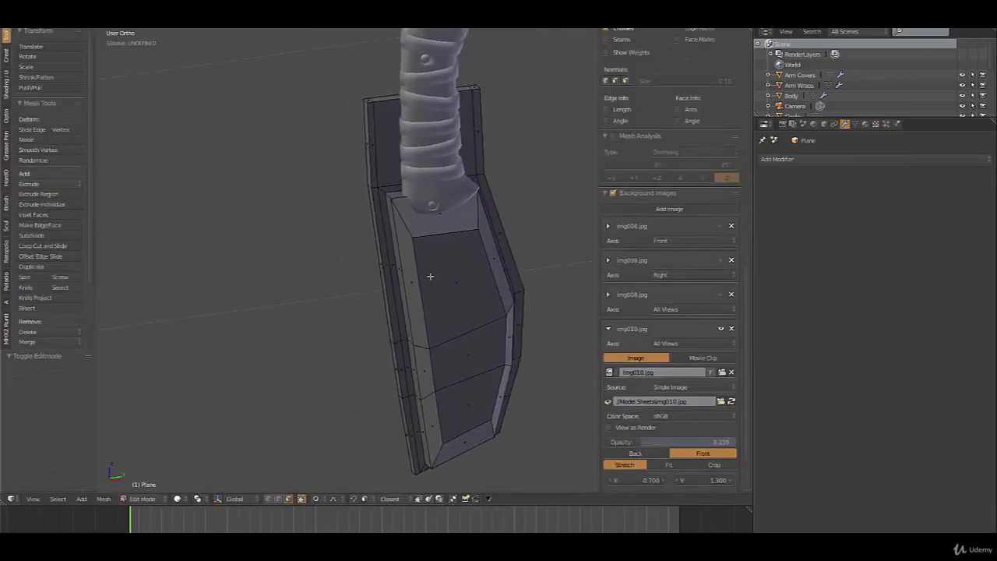
key("ctrl+r")
left_click(443, 246)
right_click(443, 246)
Pull the middle of the sheath's mouth outward around the handle using proportional editing
middle_click_drag(446, 241, 430, 195)
right_click(415, 158)
key("g")
scroll(438, 204, "down", 3)
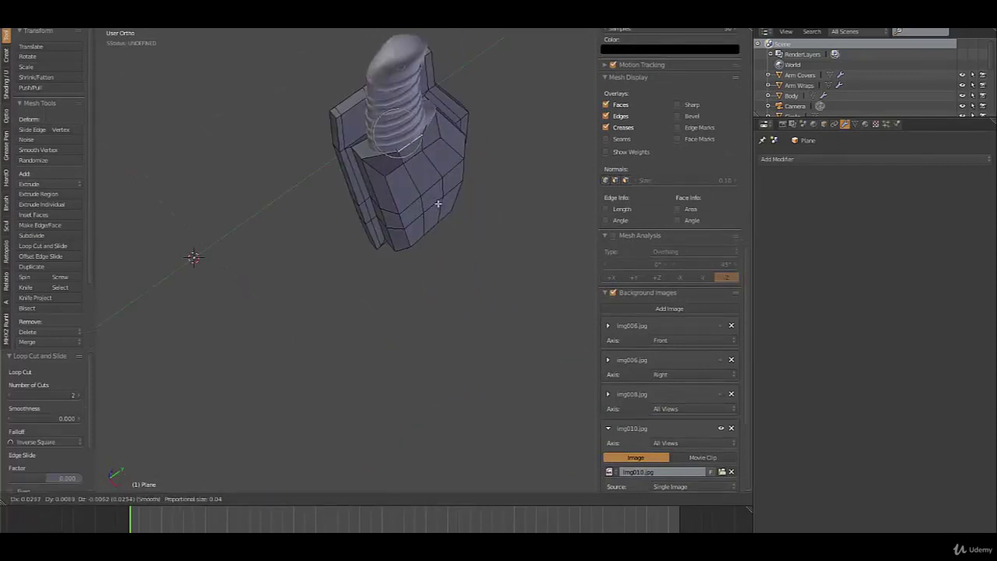
left_click(444, 203)
Move the mouth's corner vertex on the serrated side about 0.011 in X, -0.002 in Y and -0.002 in Z
middle_click_drag(434, 193, 349, 159)
scroll(546, 294, "up", 2)
middle_click_drag(545, 293, 481, 299, "shift")
key("ctrl+Tab")
left_click(466, 259)
right_click(501, 241)
key("g")
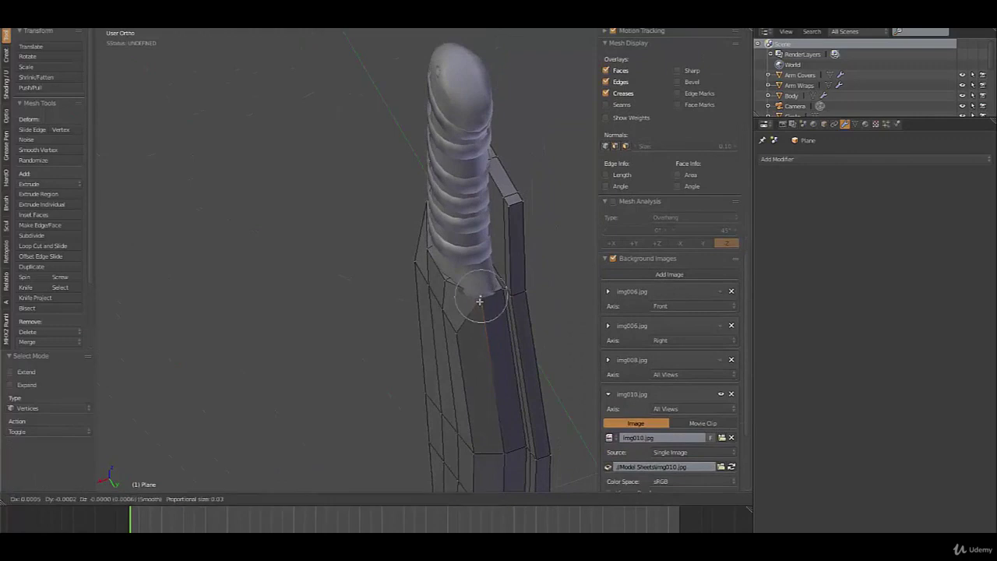
left_click(470, 304)
Add the neighbouring side-wall and border vertices at the mouth to the selection and move them outward to clear the guard
right_click(502, 293, "shift")
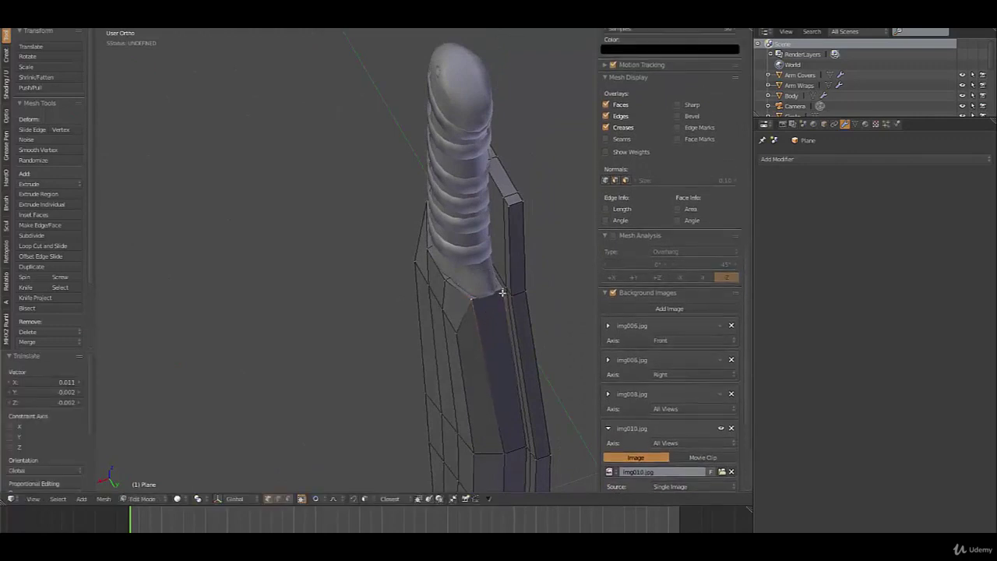
right_click(507, 295, "shift")
right_click(516, 304, "shift")
right_click(529, 295, "shift")
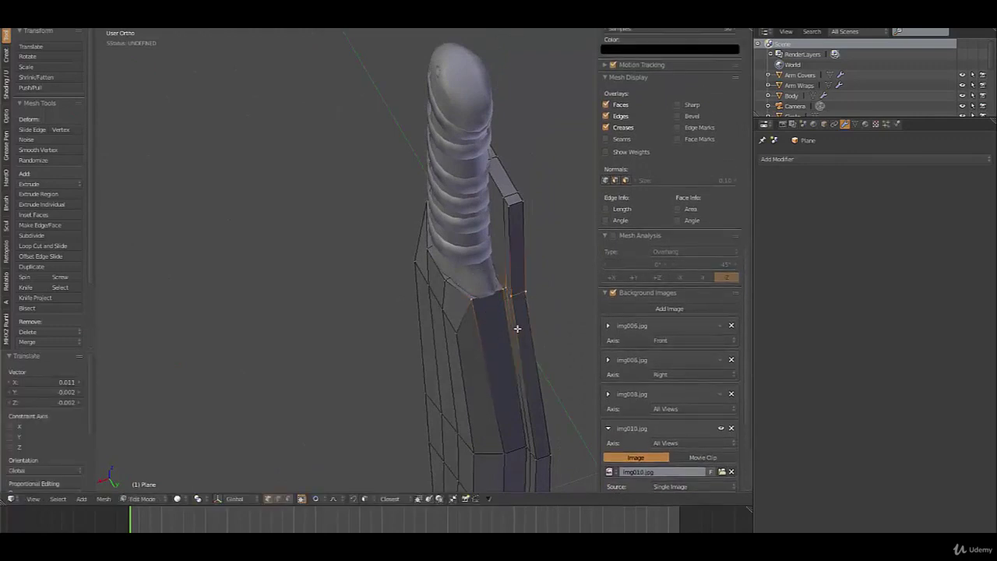
middle_click_drag(518, 329, 563, 314)
key("g")
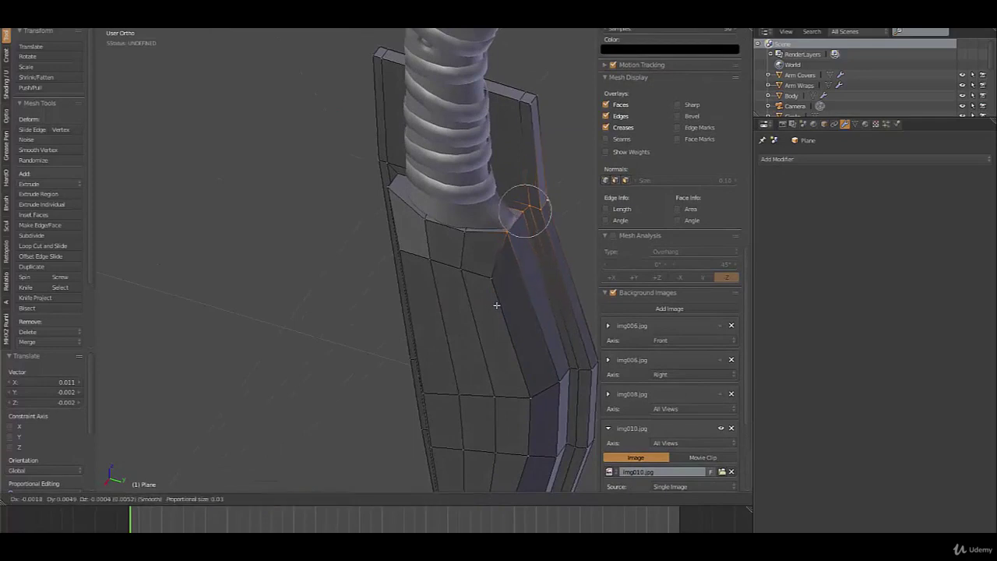
left_click(497, 305)
middle_click_drag(497, 305, 517, 303)
key("g")
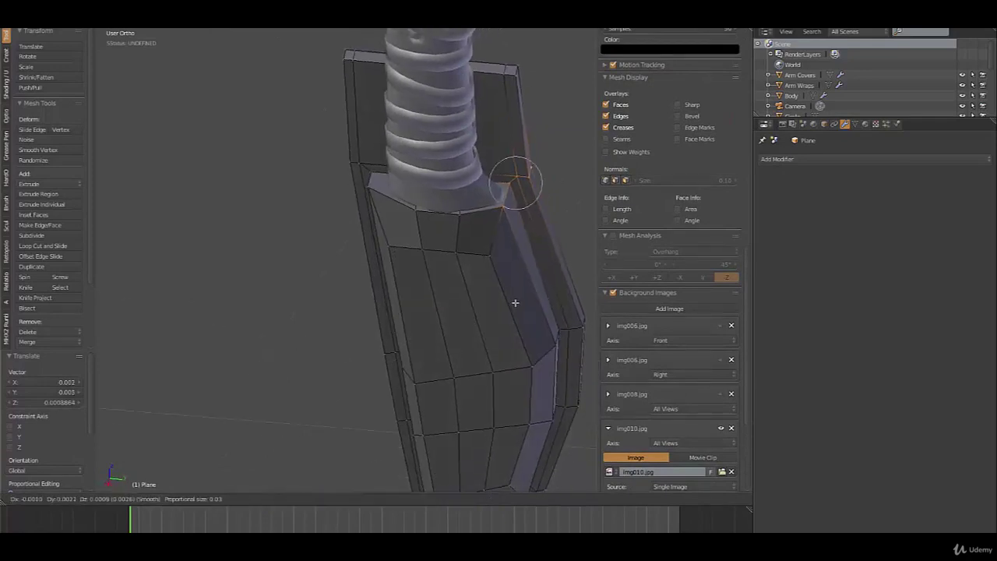
left_click(517, 303)
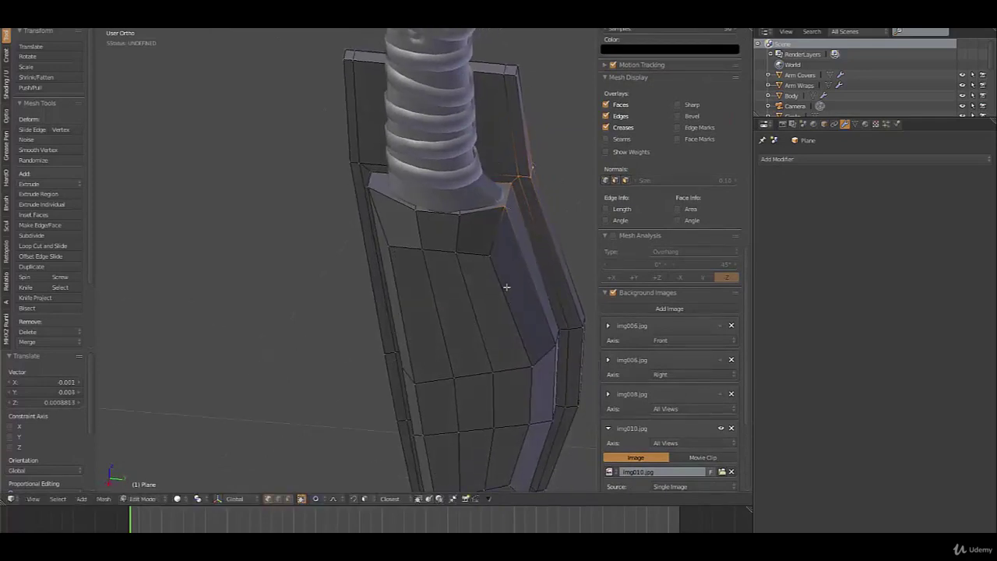
Move the front panel's upper corner vertex on the serrated side outward about 0.021 in Y, just below the mouth
middle_click_drag(506, 287, 491, 268)
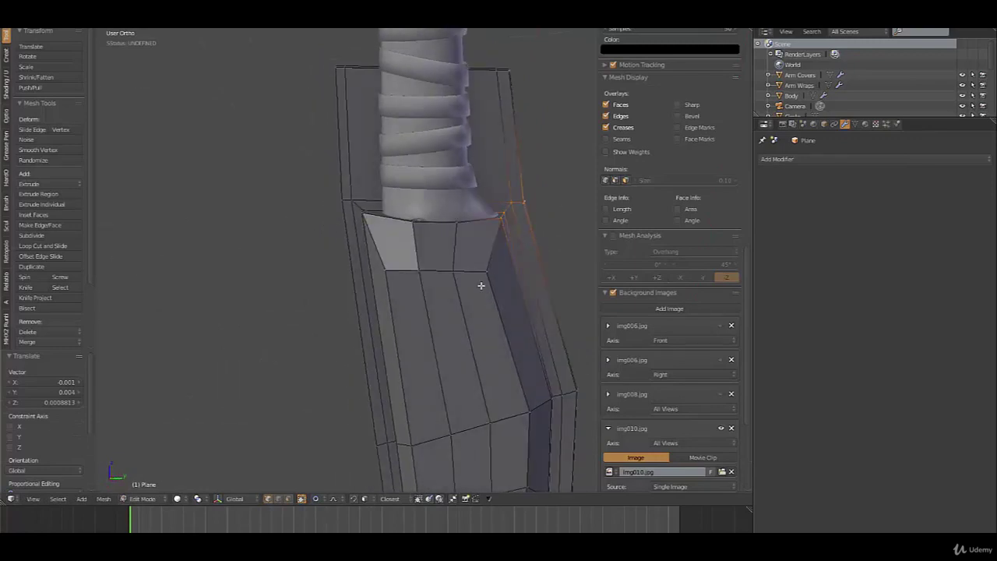
scroll(487, 290, "down", 4)
key("Tab")
mouse_move(420, 378)
middle_mouse_down()
mouse_move(540, 368)
mouse_move(437, 378)
middle_mouse_up()
key("KP_3")
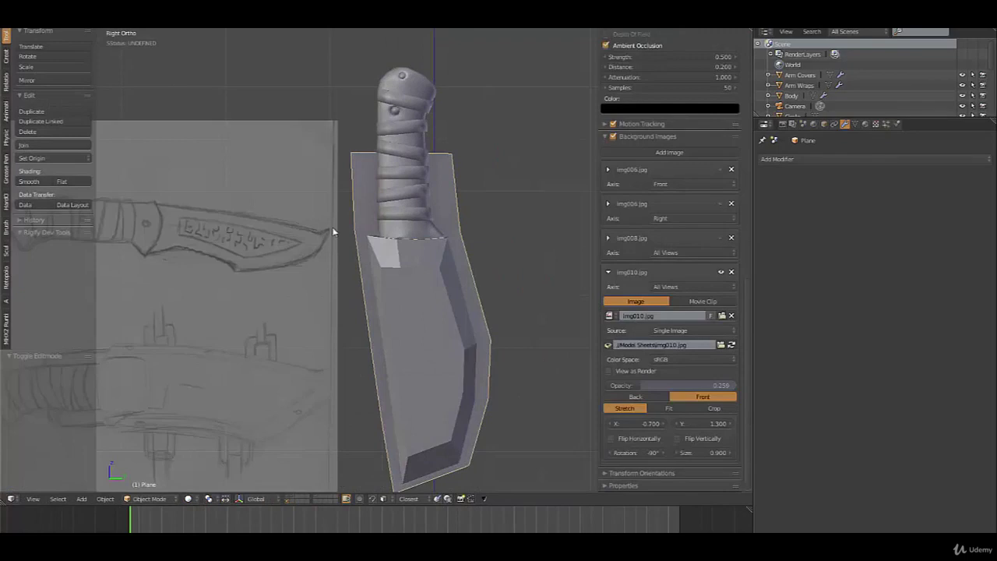
key("Tab")
scroll(437, 306, "up", 2)
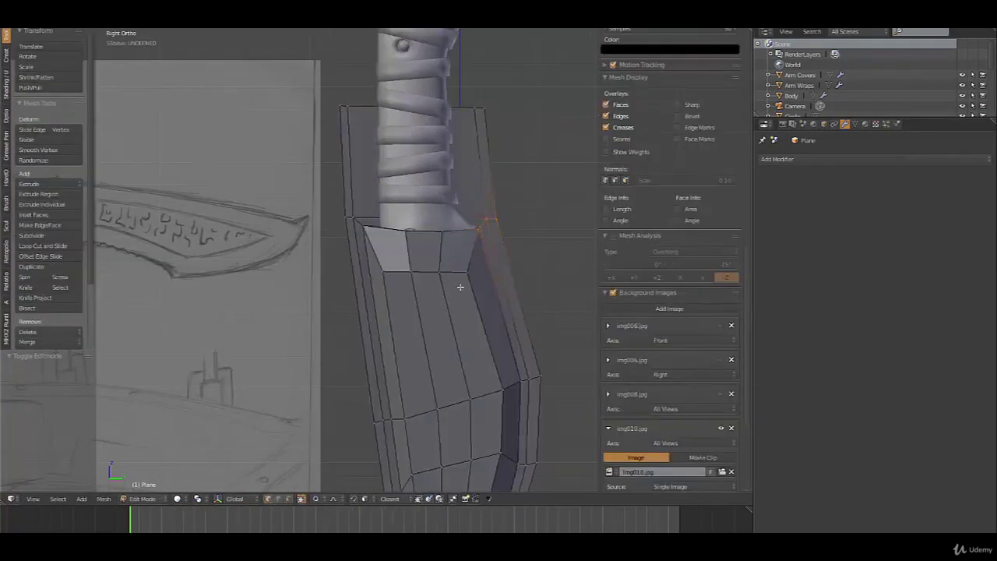
right_click(468, 282)
key("g")
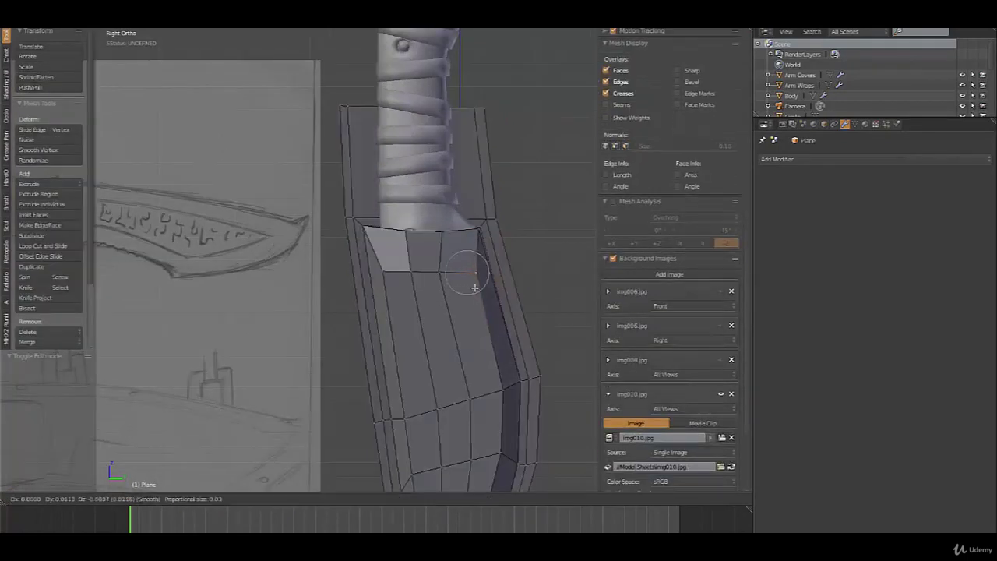
left_click(481, 287)
Move the front panel's opposite upper corner vertex outward and slightly down toward the sheath's straight side
key("o")
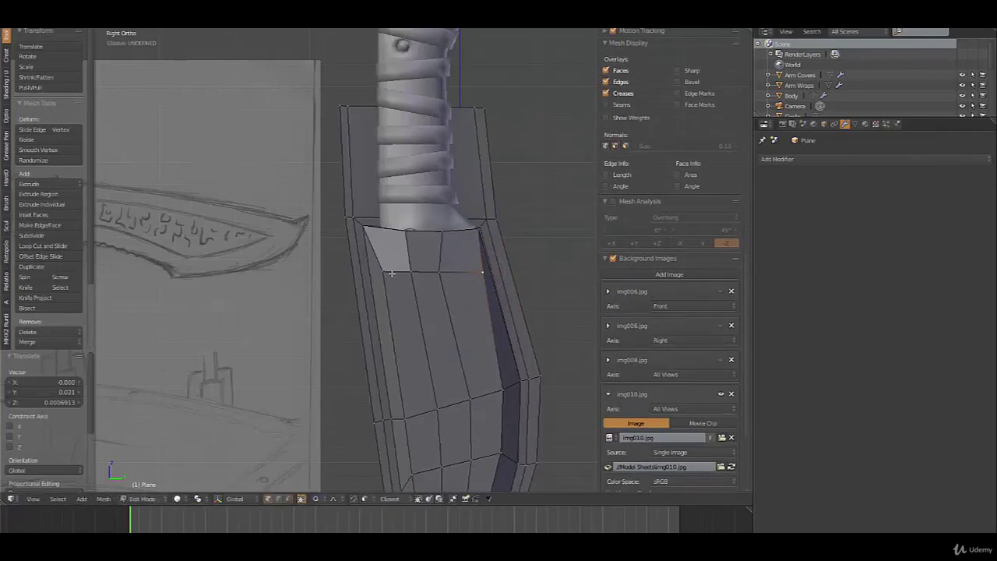
right_click(391, 273)
key("g")
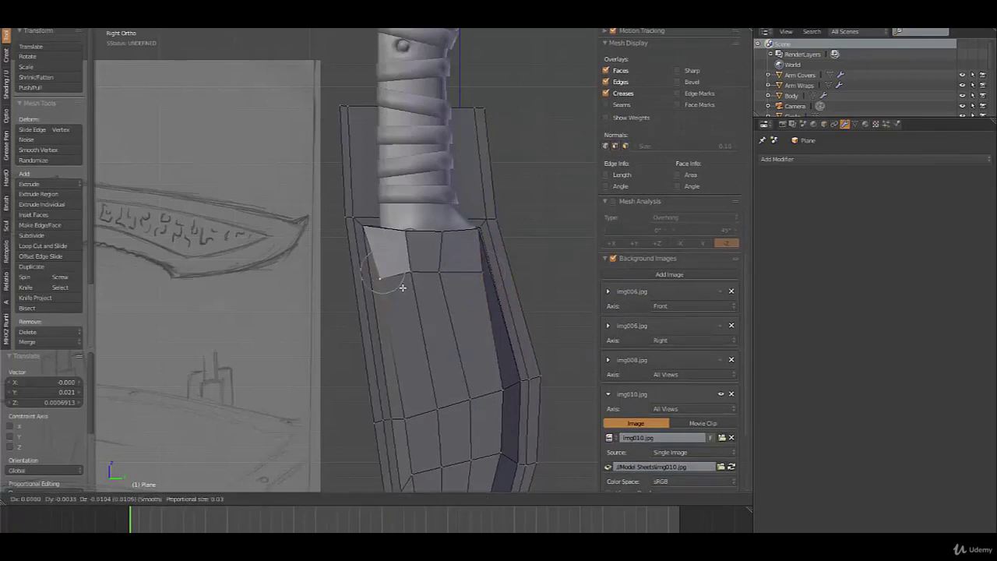
left_click(405, 287)
Lower the two middle vertices of the front panel's upper edge and rotate them about 3.9 degrees to form a dip below the mouth
key("g")
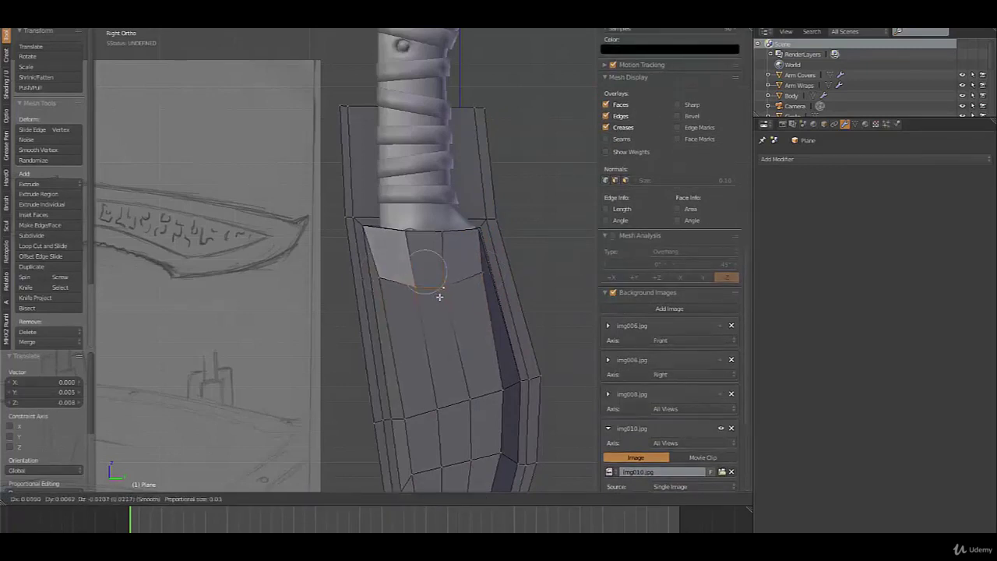
left_click(434, 303)
key("r")
left_click(462, 311)
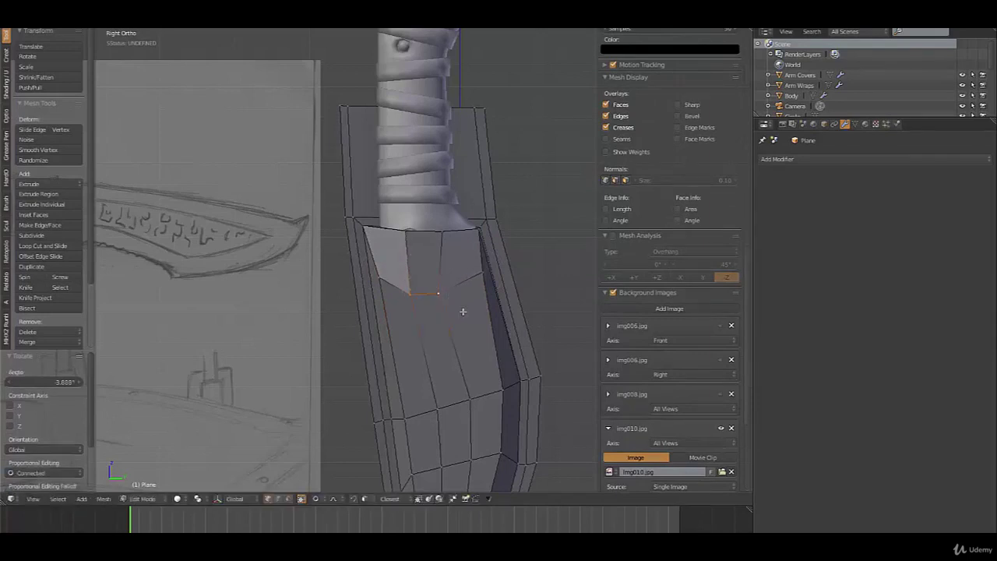
Nudge the dip's two middle vertices sideways, and extrude the three faces between the dip and the mouth outward about 0.013
key("g")
left_click(464, 310)
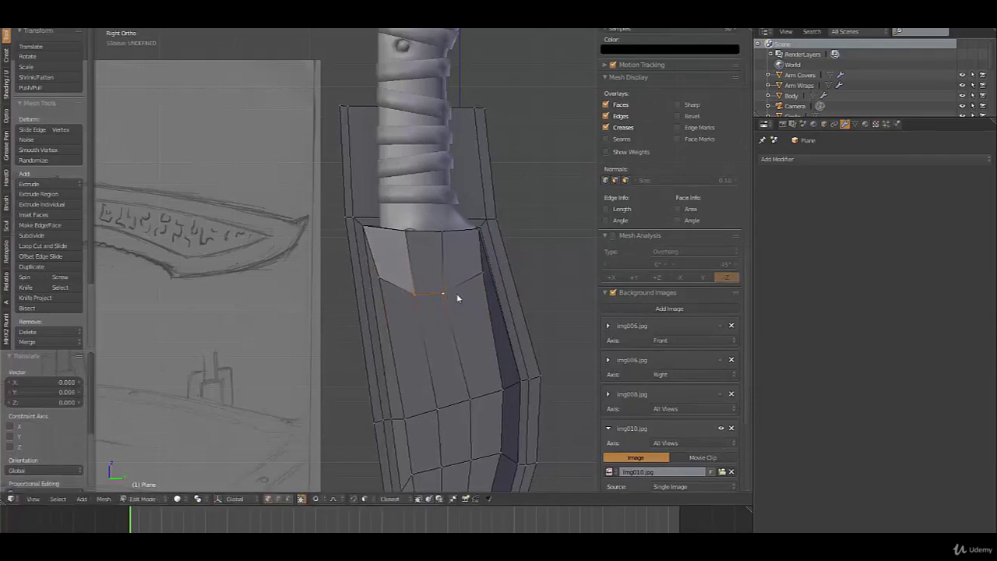
key("ctrl+Tab")
left_click(456, 318)
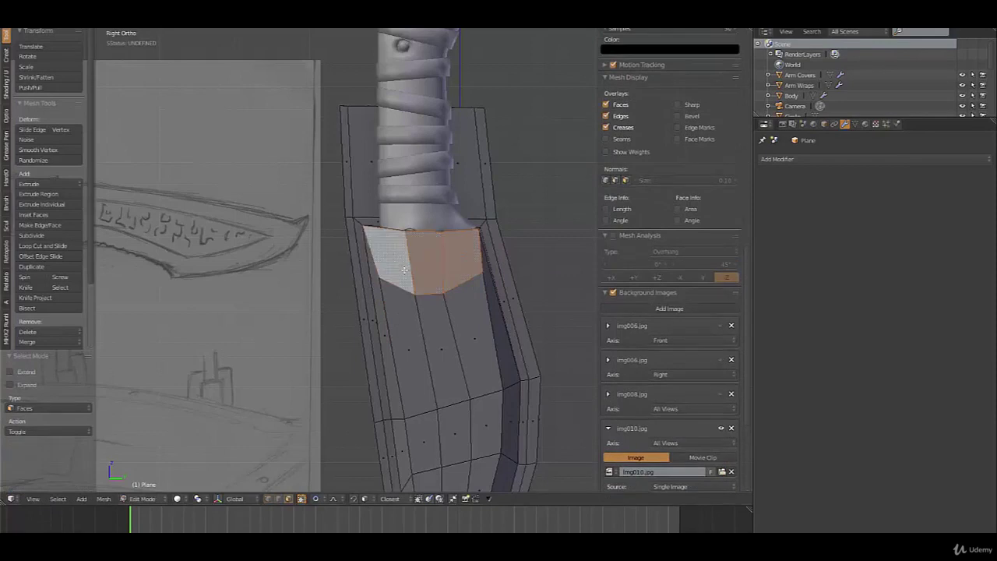
middle_click_drag(404, 270, 494, 325)
key("e")
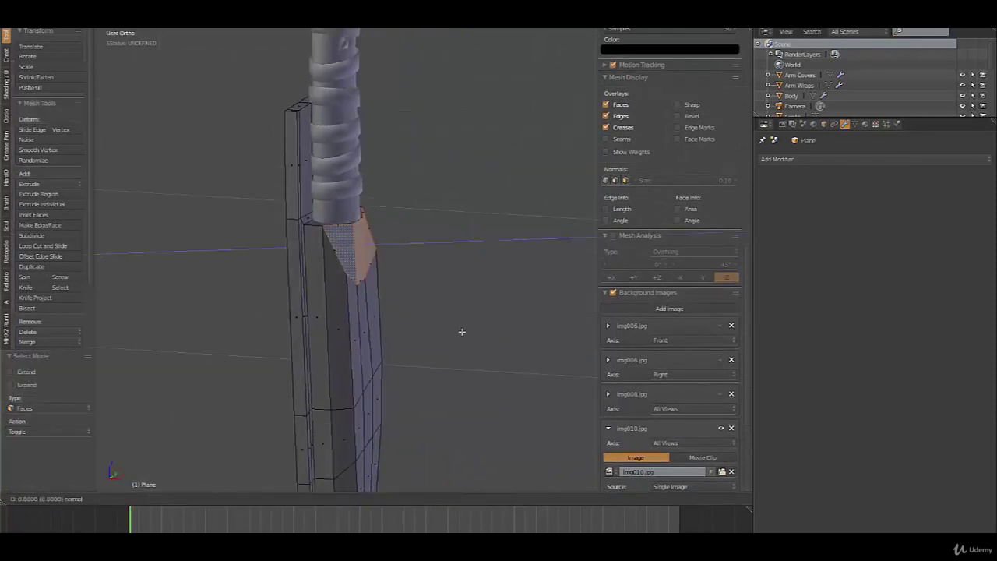
left_click(470, 334)
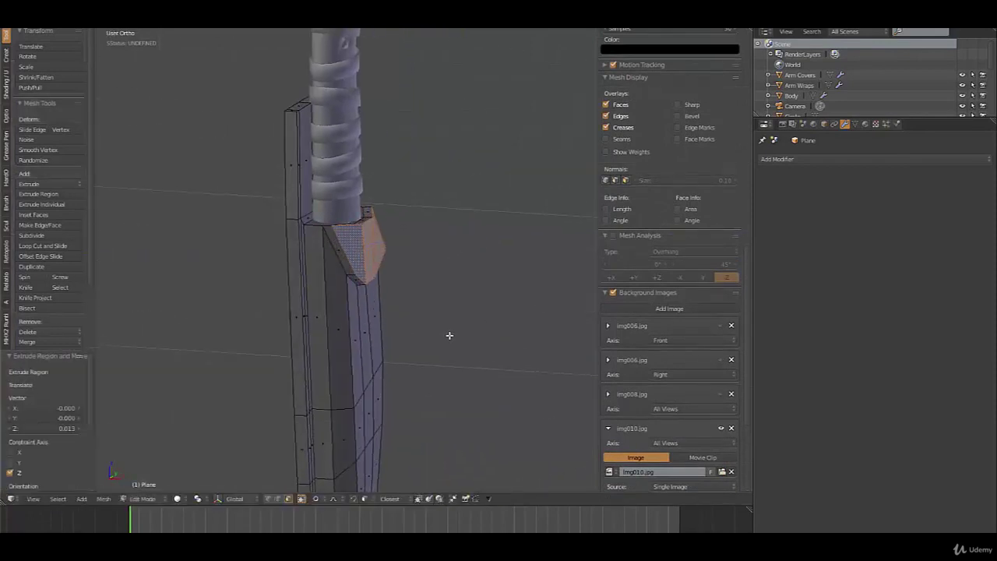
Smooth the extruded flap's vertices once and add an edge loop around its side walls close to the base
key("w")
left_click(398, 329)
middle_click_drag(450, 336, 414, 325)
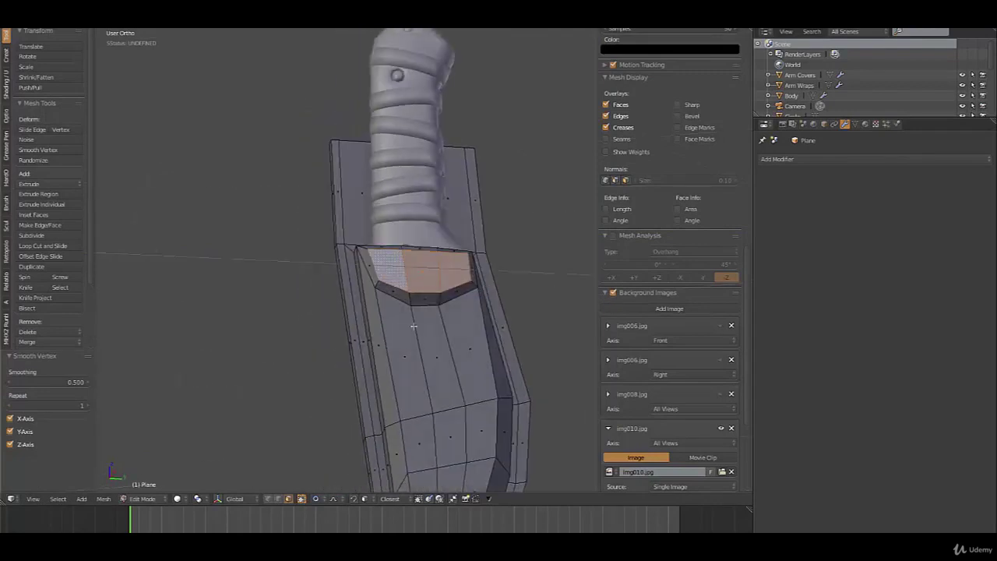
scroll(454, 312, "up", 3)
key("ctrl+r")
left_click(468, 317)
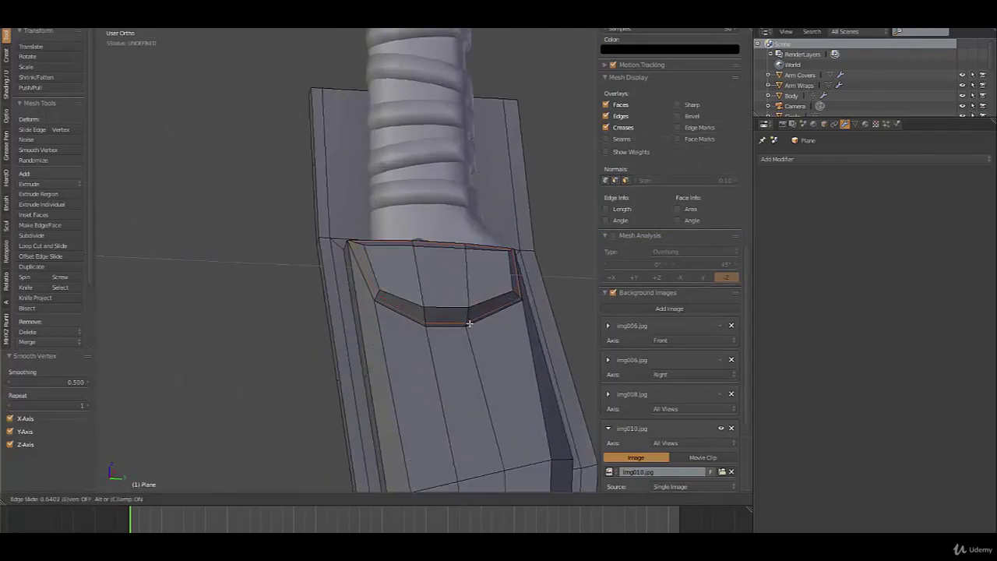
left_click(470, 324)
Deselect everything, return to Object Mode and give the sheath smooth shading
key("a")
key("Tab")
scroll(468, 323, "down", 4)
middle_click_drag(466, 312, 437, 290)
left_click(28, 182)
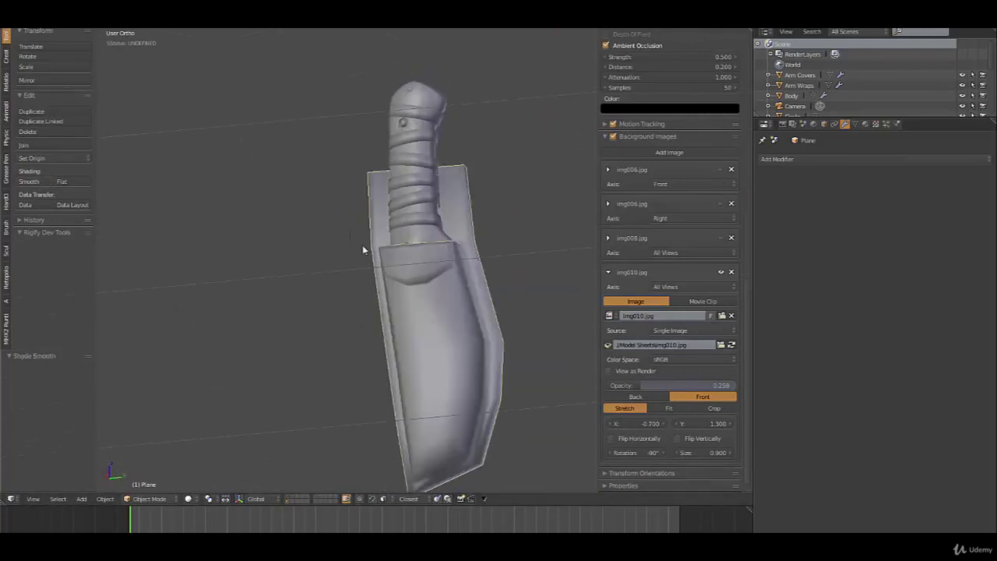
mouse_move(363, 249)
middle_mouse_down()
mouse_move(507, 283)
mouse_move(456, 285)
mouse_move(385, 314)
mouse_move(411, 330)
mouse_move(436, 307)
middle_mouse_up()
Inset the top faces around the sheath's mouth by 0.0063 and extrude them 0.100 down into the sheath
key("Tab")
scroll(437, 306, "up", 4)
key("ctrl+Tab")
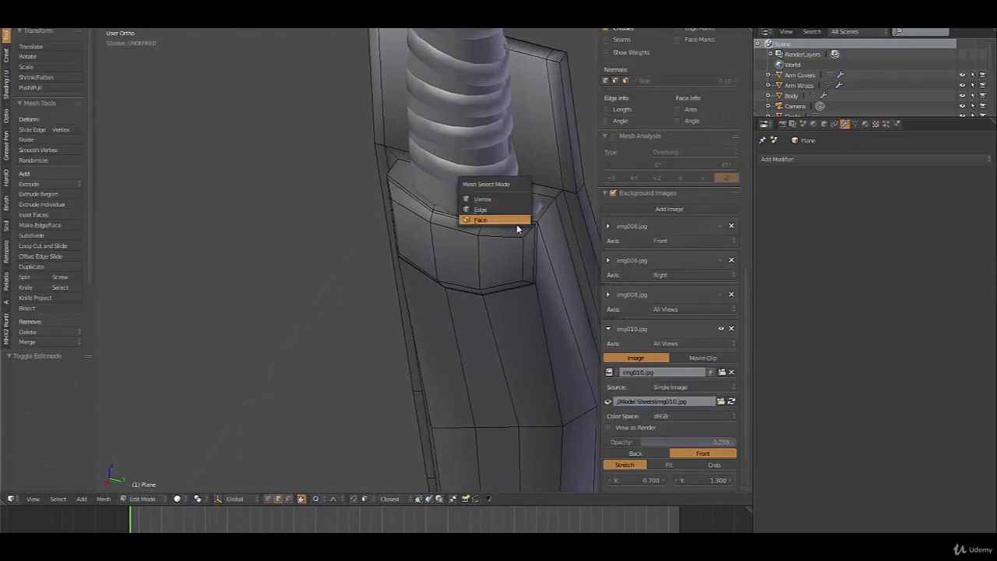
left_click(516, 221)
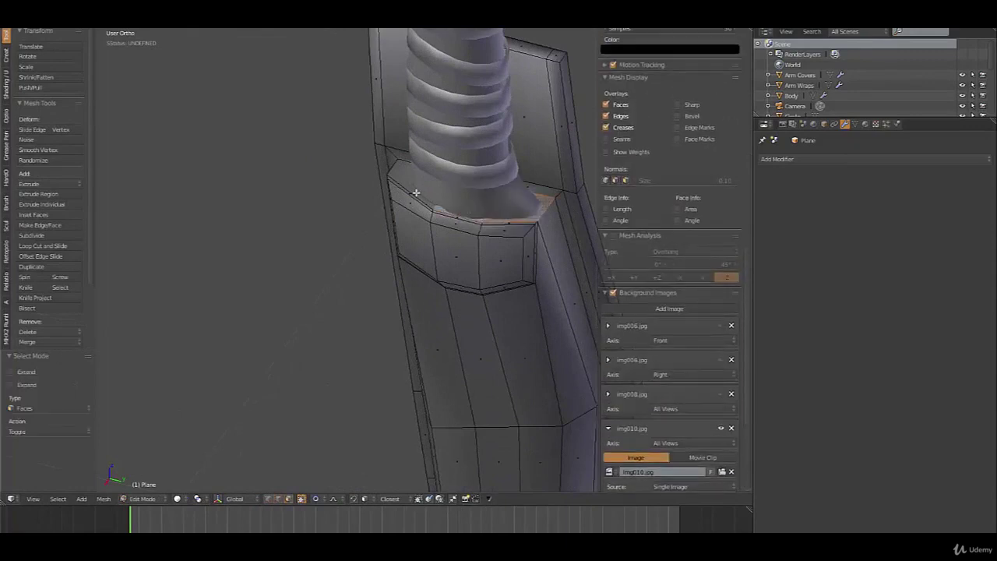
middle_click_drag(490, 245, 565, 301)
key("i")
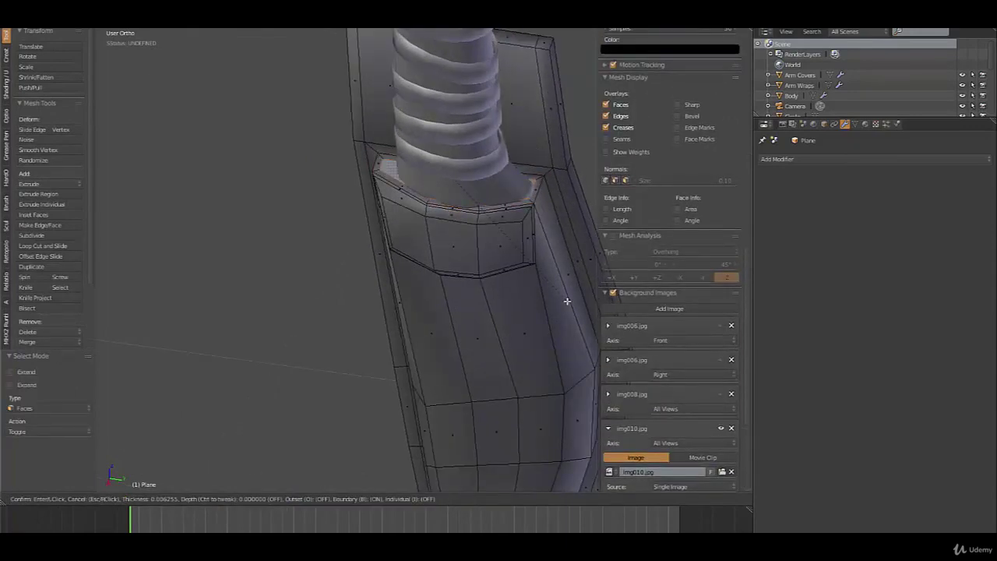
left_click(556, 296)
key("e")
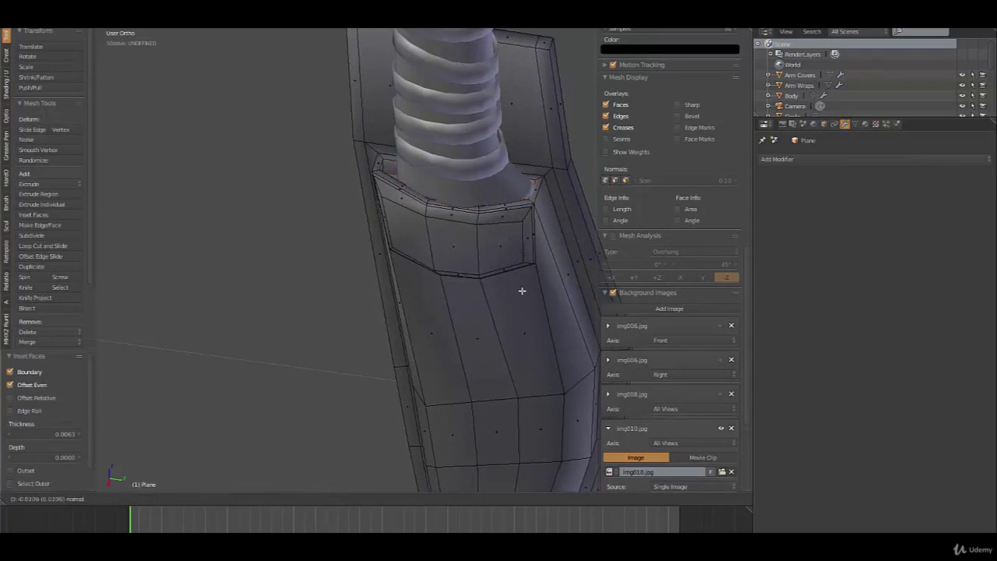
left_click(532, 347)
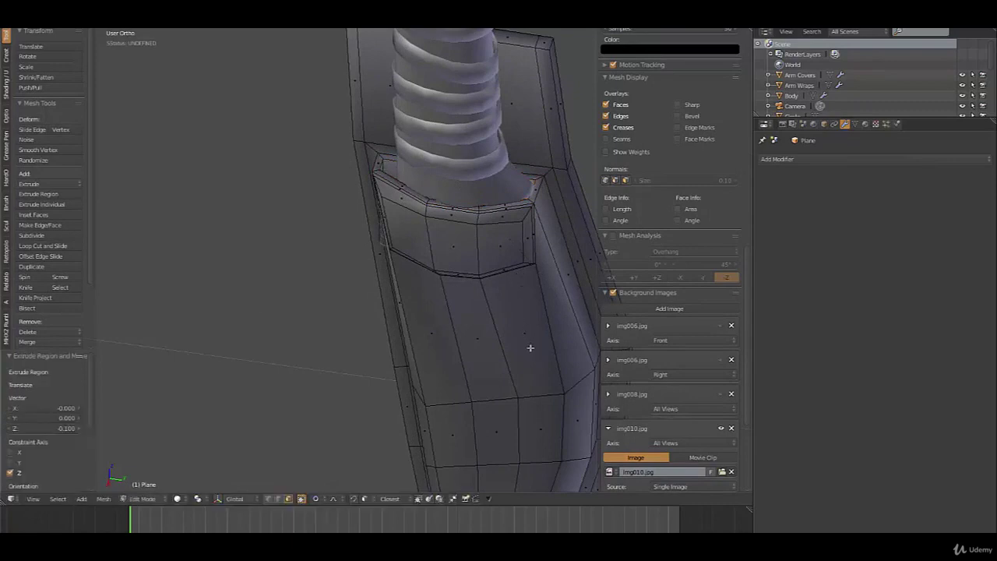
Shift the extruded cavity floor about 0.022 in Y, rotate it to follow the sheath's slant, and scale it to 0.886
key("KP_3")
key("z")
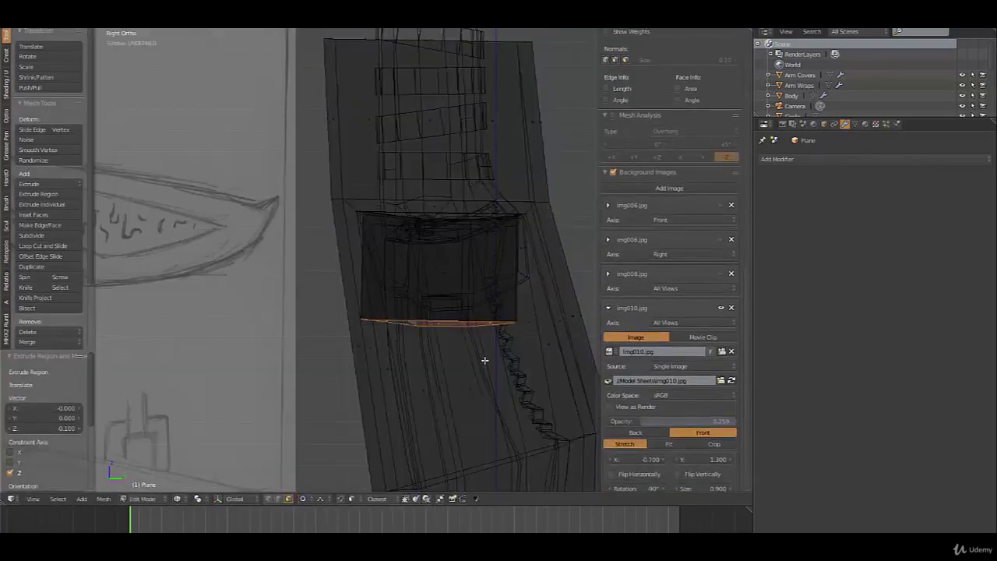
key("g")
left_click(485, 367)
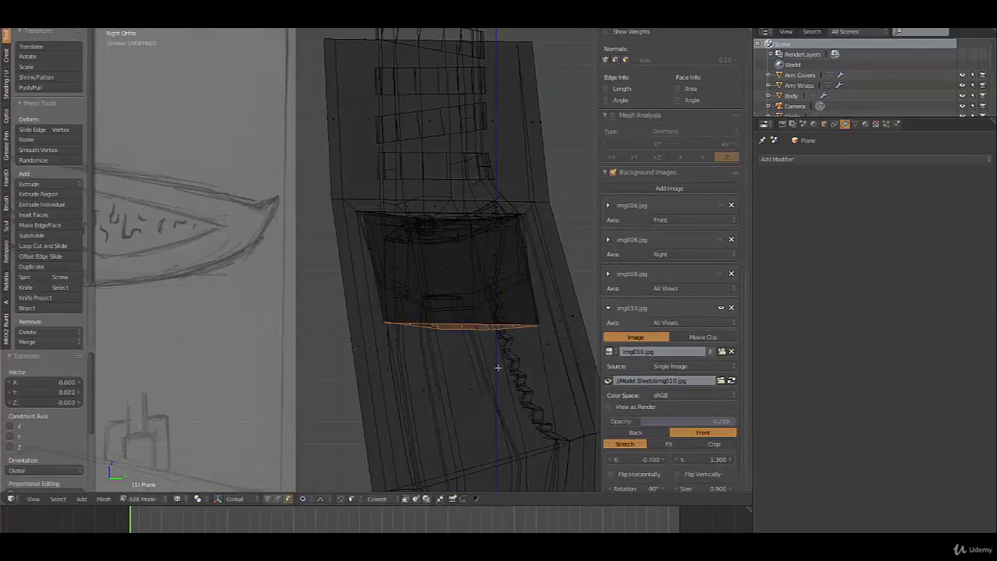
key("r")
left_click(535, 360)
key("s")
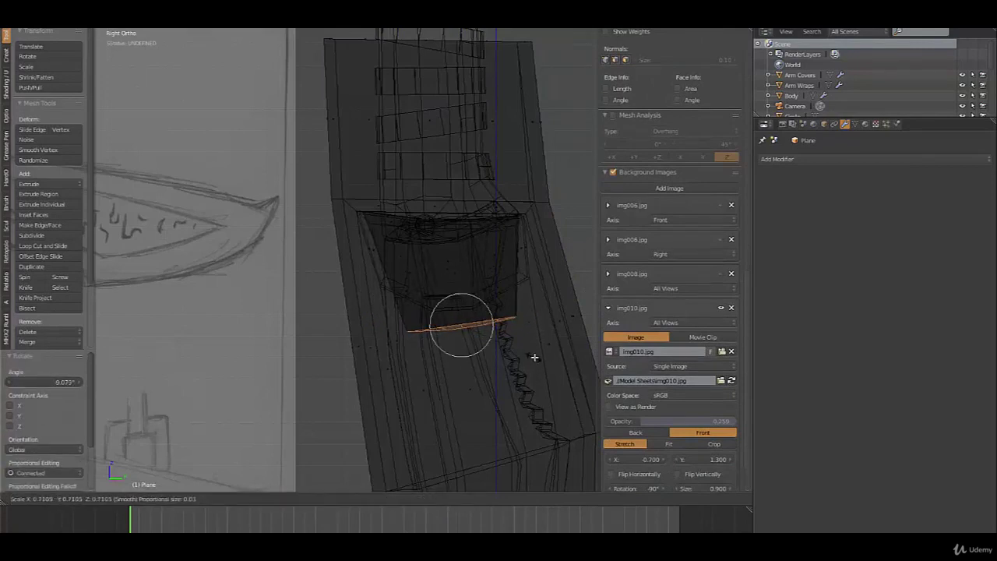
left_click(554, 359)
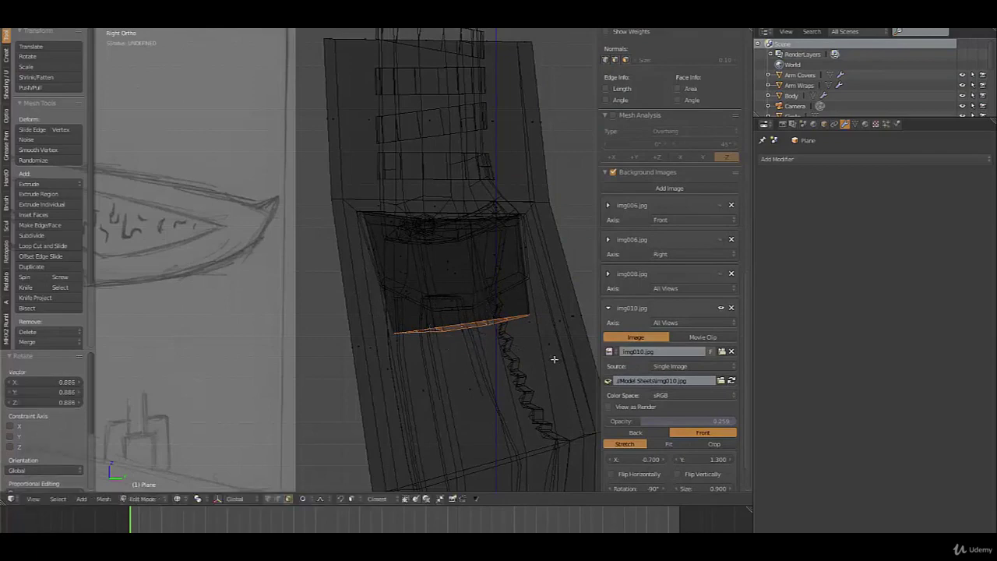
Move the middle face of the mouth's front rim outward about 0.004 in X and Y to clear the handle
key("Tab")
middle_click_drag(511, 335, 504, 264)
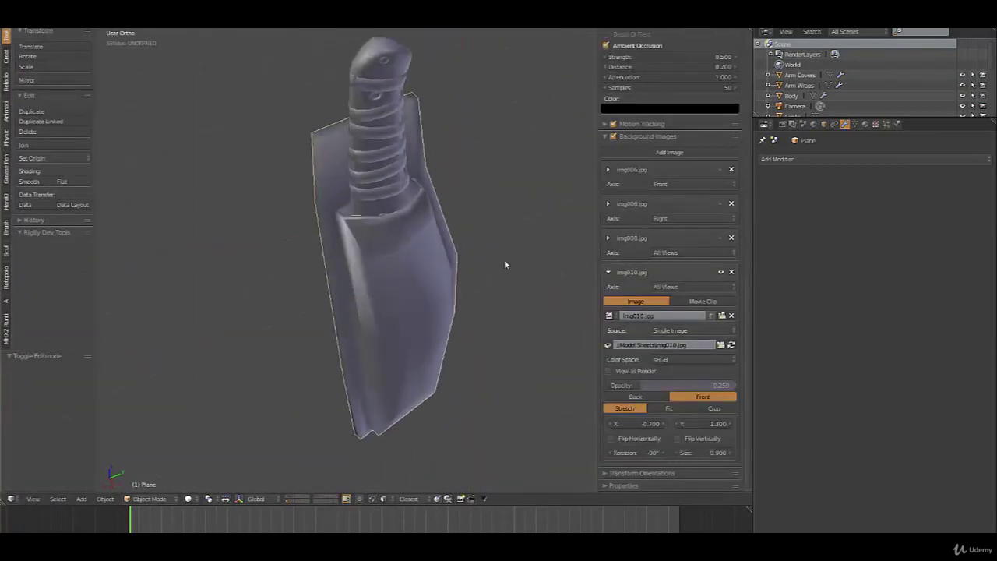
key("Tab")
middle_click_drag(396, 244, 436, 197)
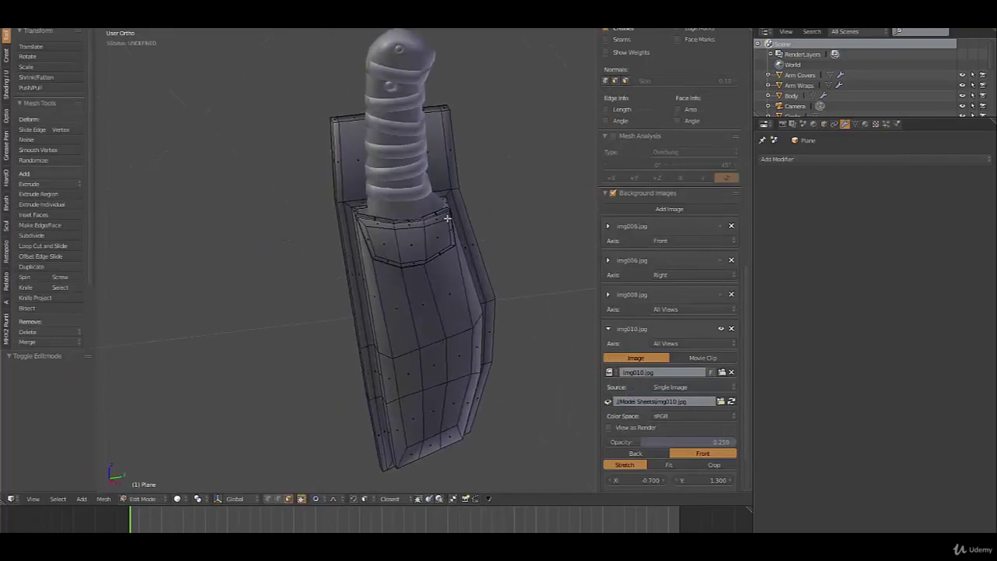
scroll(448, 219, "down", 3)
scroll(479, 278, "up", 5)
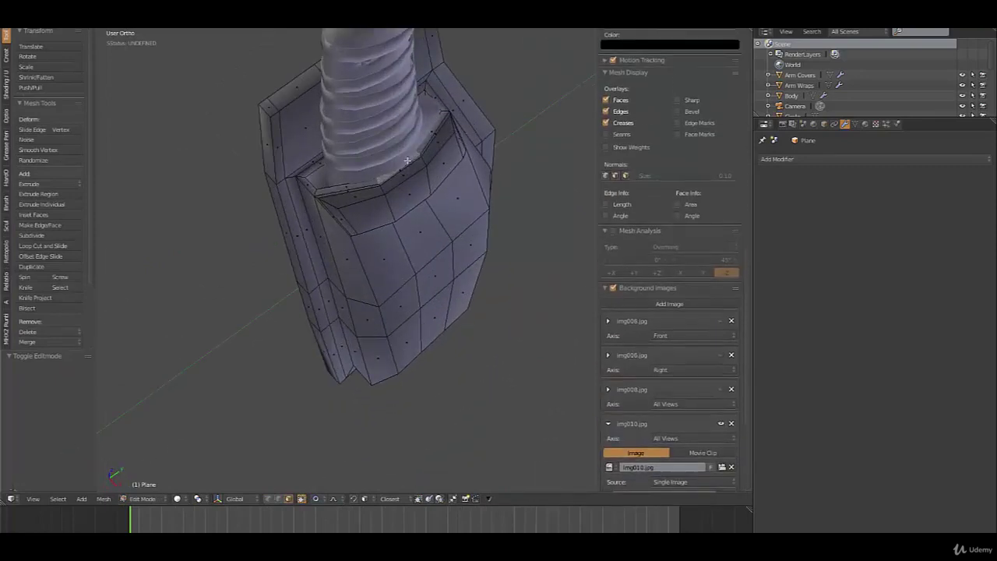
middle_click_drag(405, 159, 412, 200)
key("g")
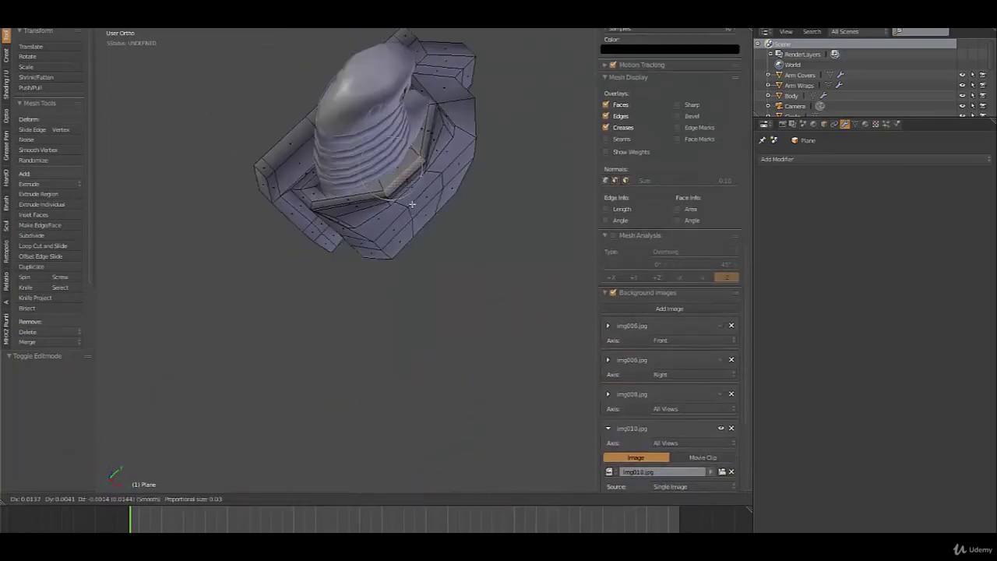
left_click(406, 197)
Move the front rim faces on the serrated side and the straight side outward about 0.002 in X each
right_click(430, 118)
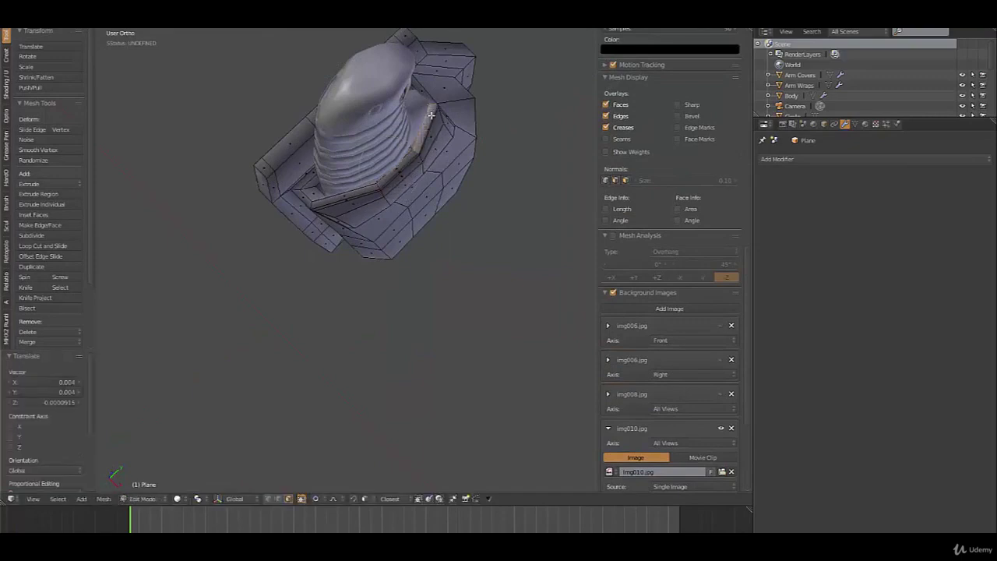
key("g")
left_click(429, 125)
right_click(351, 196)
key("g")
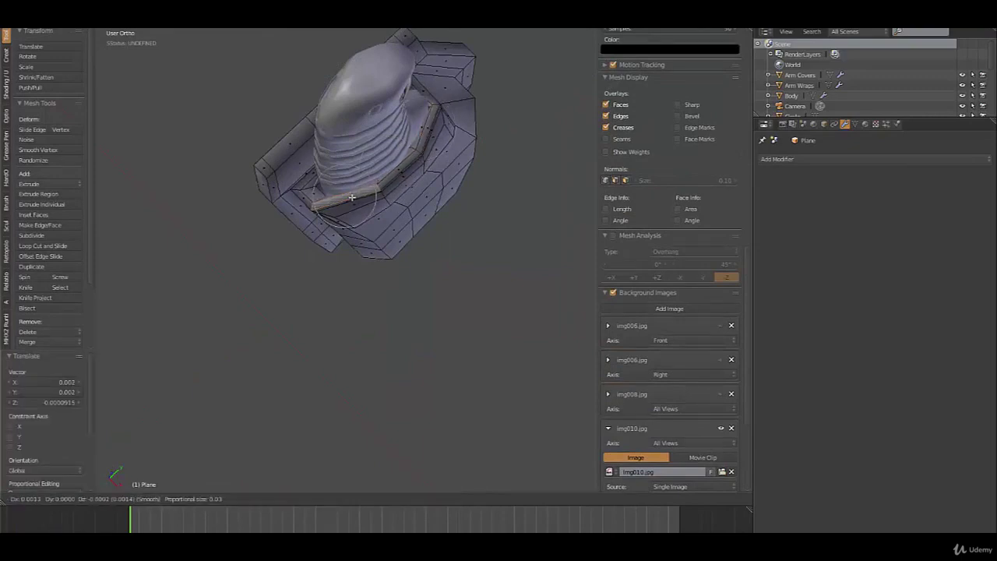
left_click(337, 198)
Add one edge loop around the inside of the mouth, slid by a factor of 0.722
key("g")
key("g")
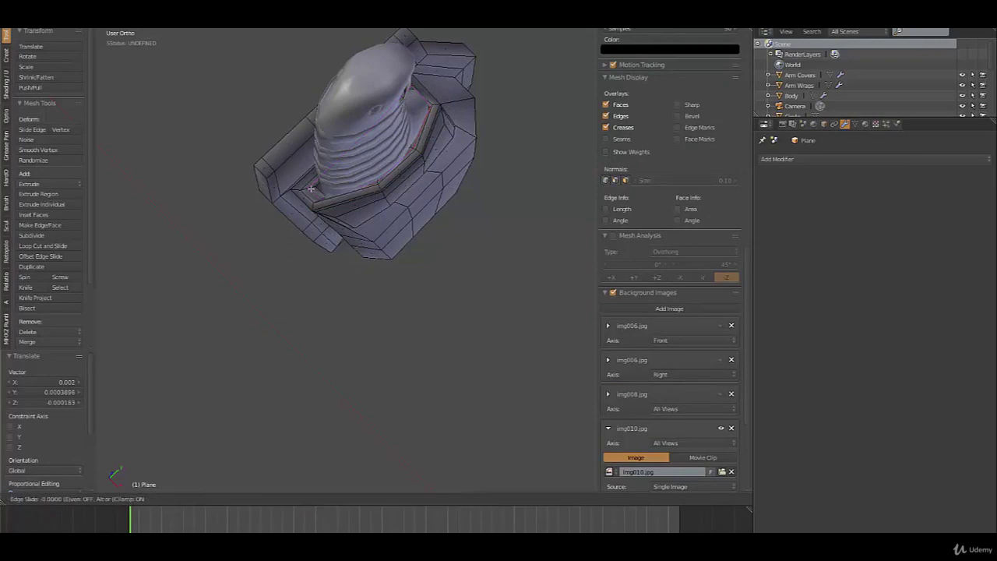
left_click(307, 187)
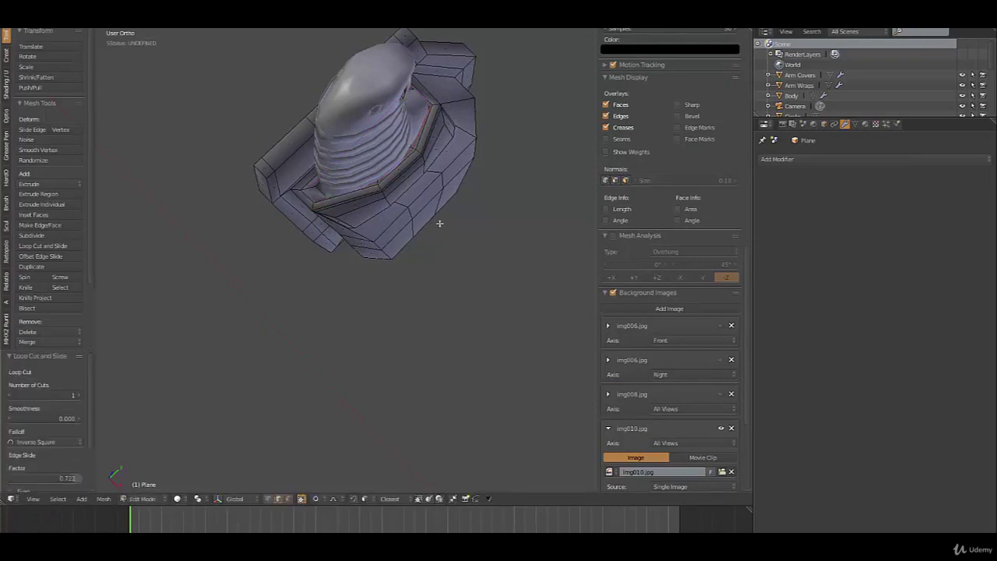
middle_click_drag(440, 223, 365, 157)
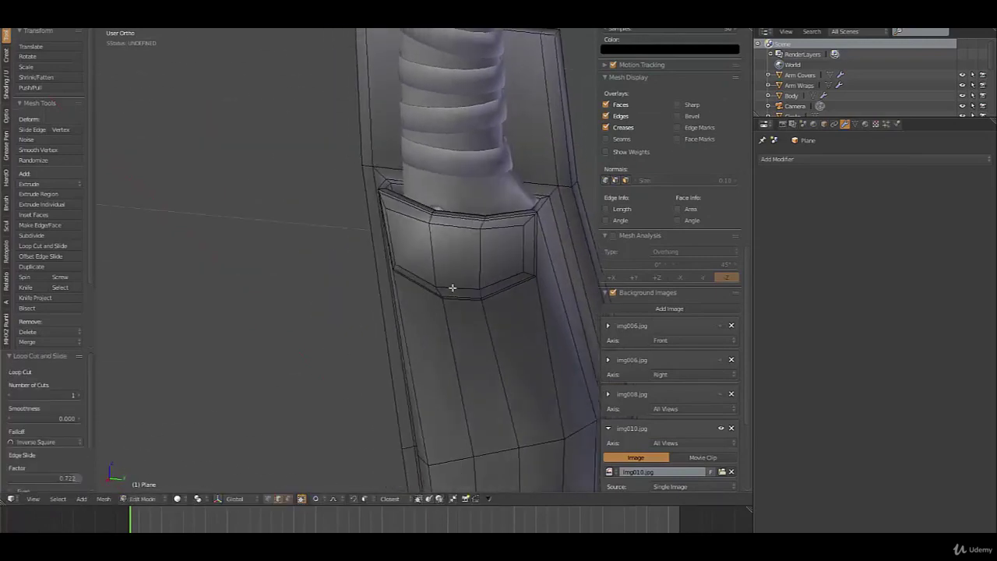
scroll(439, 335, "down", 6)
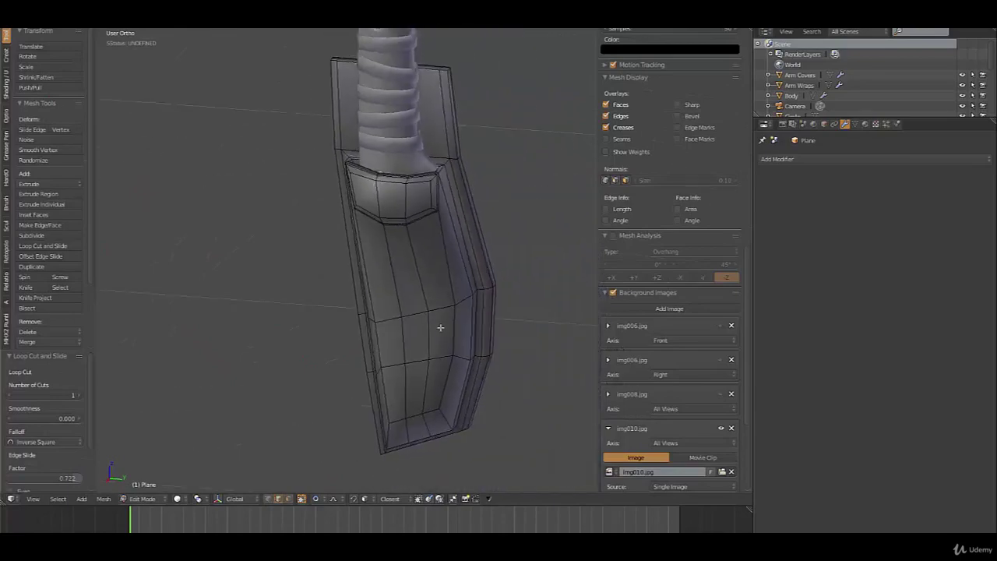
Return to Object Mode with solid shading and add a Subdivision Surface modifier to the sheath
key("z")
key("Tab")
middle_click_drag(417, 337, 403, 355)
key("z")
left_click(840, 159)
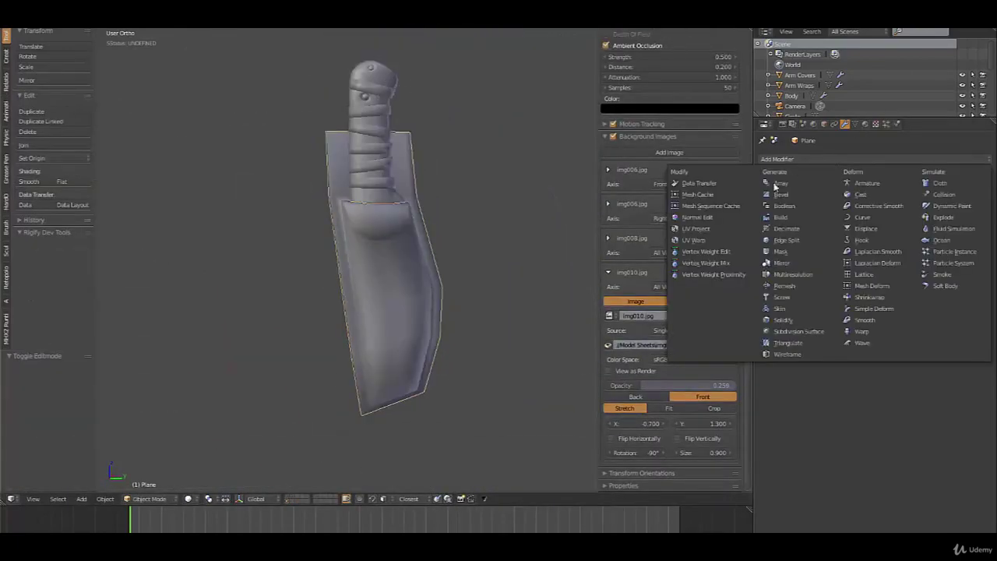
left_click(798, 331)
Add an edge loop along the outer side of the sheath's border and return to Object Mode
middle_click_drag(546, 290, 472, 291)
key("Tab")
scroll(472, 292, "up", 2)
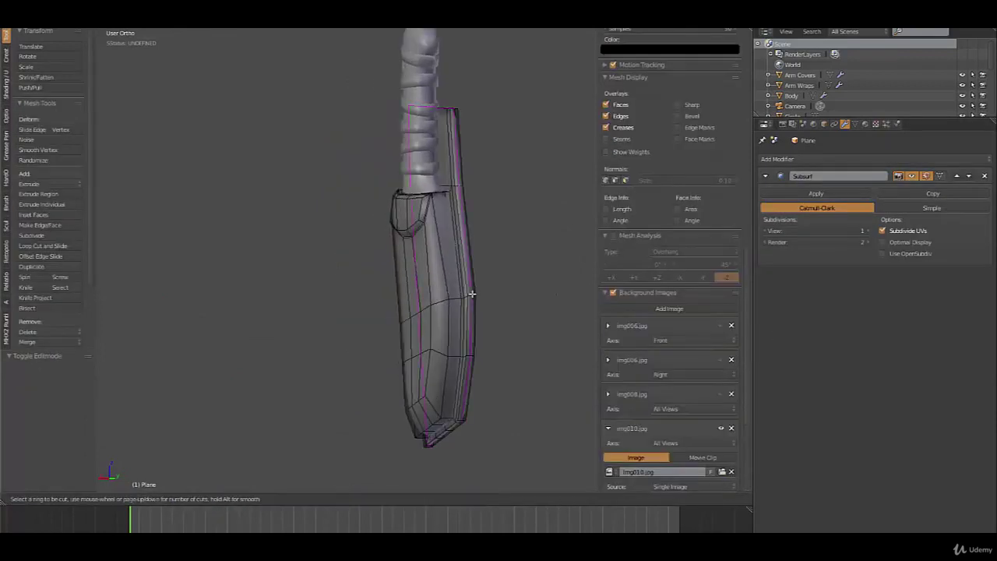
key("Tab")
Examine the subdivided sheath's shape and thickness around the knife in the front and right views
mouse_move(475, 301)
middle_mouse_down()
mouse_move(413, 318)
mouse_move(363, 313)
mouse_move(416, 276)
mouse_move(606, 298)
mouse_move(459, 315)
mouse_move(327, 310)
middle_mouse_up()
scroll(601, 307, "up", 2)
key("KP_1")
key("KP_3")
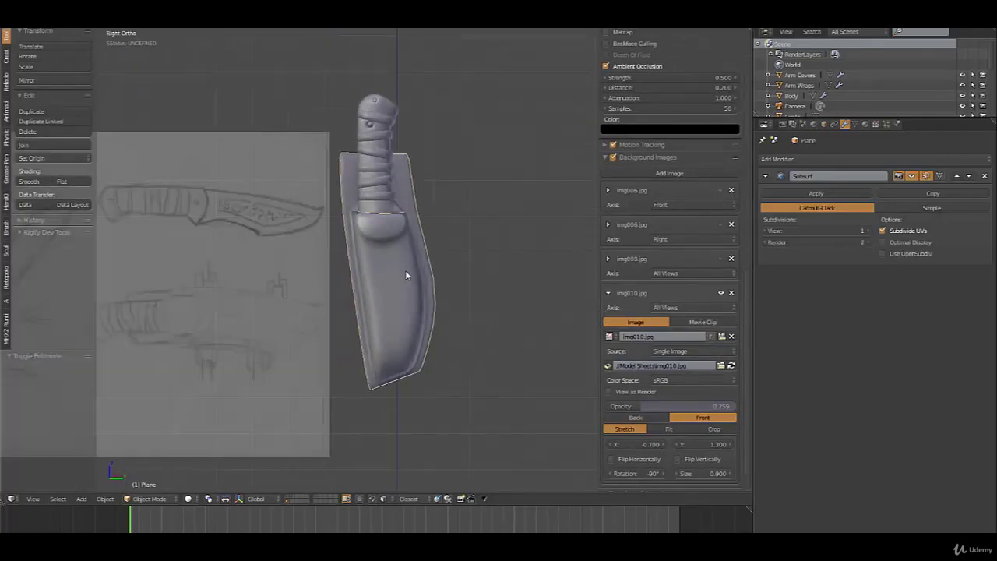
mouse_move(405, 274)
middle_mouse_down()
mouse_move(348, 279)
mouse_move(406, 272)
middle_mouse_up()
key("KP_1")
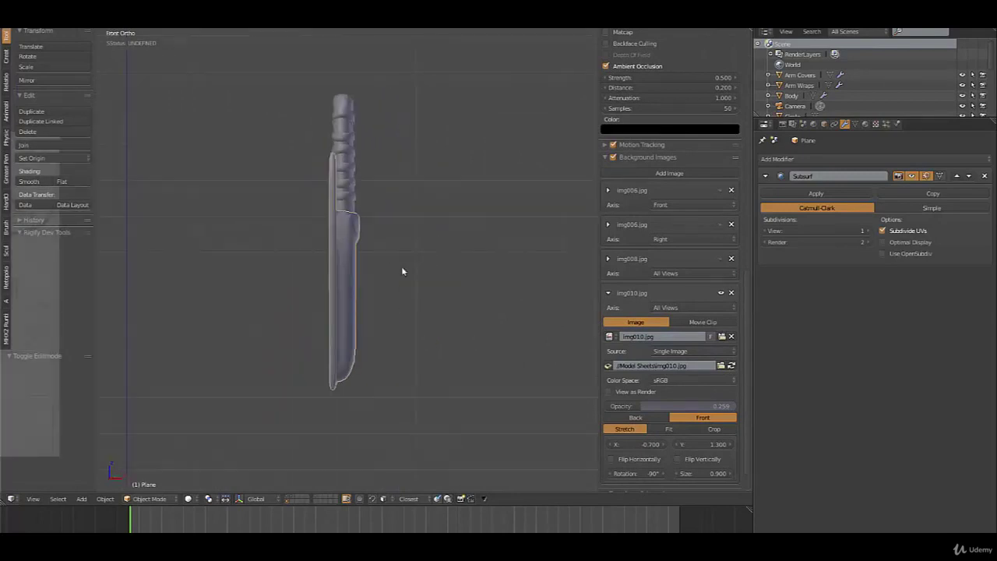
key("KP_3")
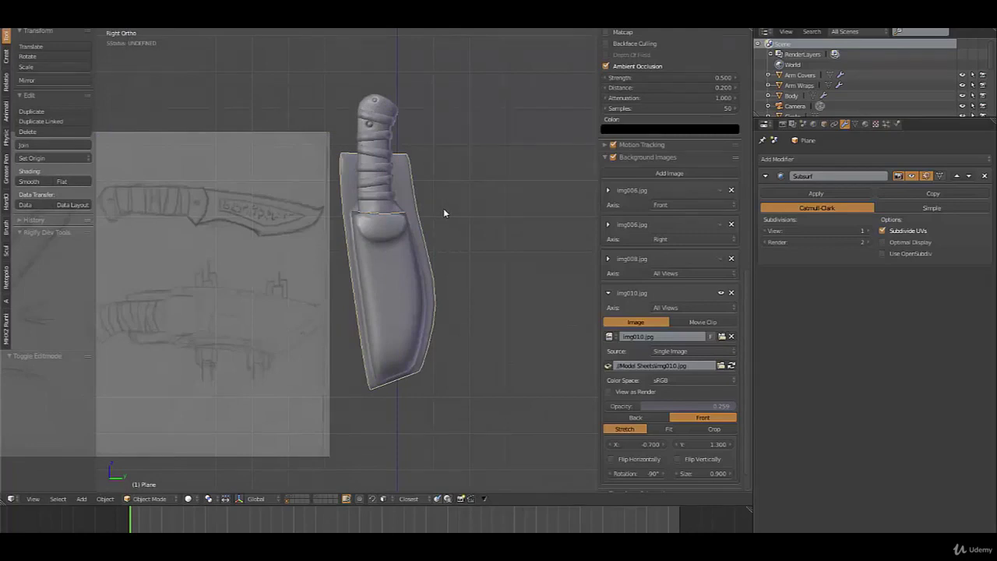
Move the faces along the sheath's tip edge by 0.005 in Y and -0.014 in Z in the right view
scroll(439, 278, "up", 3)
key("Tab")
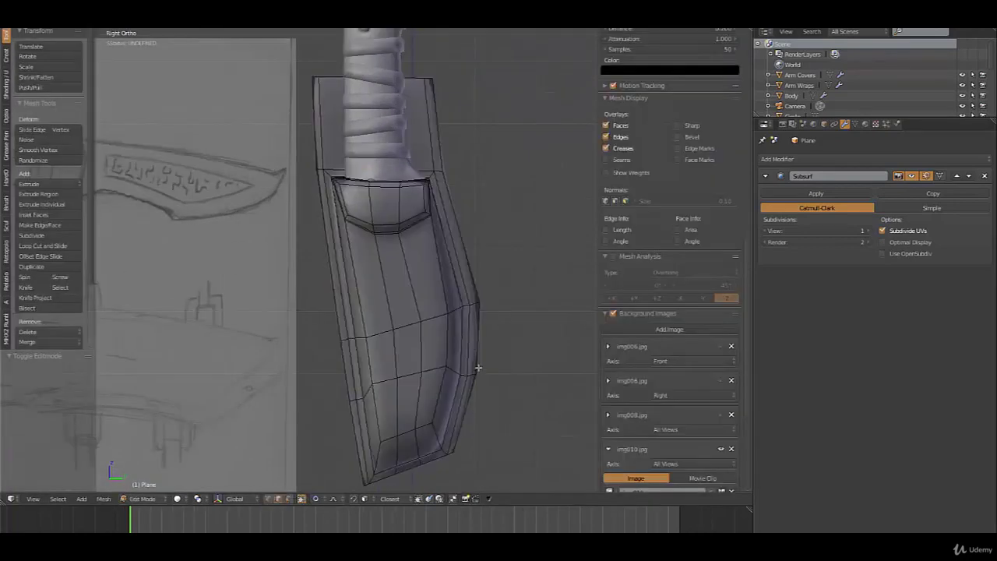
scroll(473, 382, "up", 4)
middle_click_drag(465, 361, 459, 337)
key("ctrl+Tab")
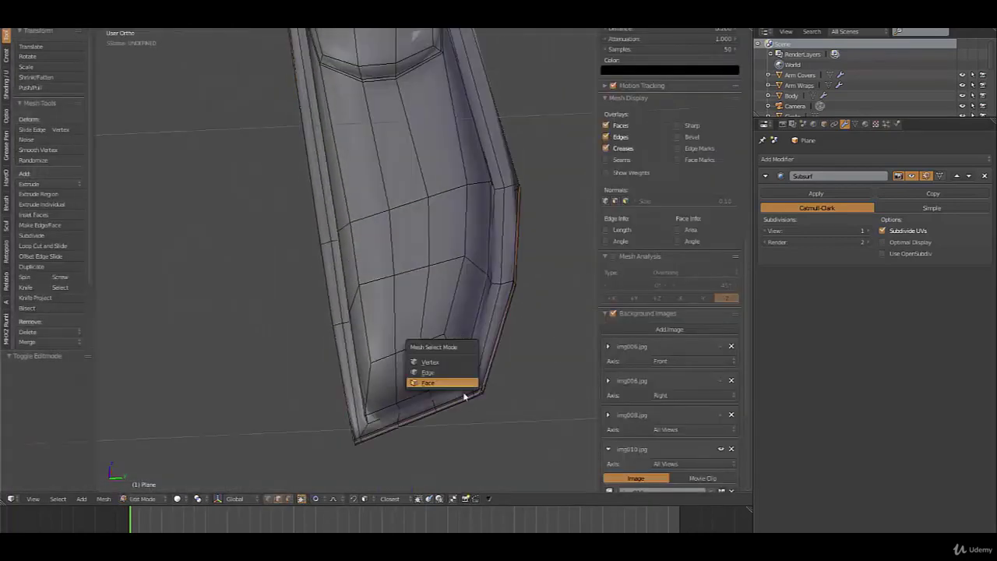
left_click(458, 384)
middle_click_drag(467, 410, 532, 372)
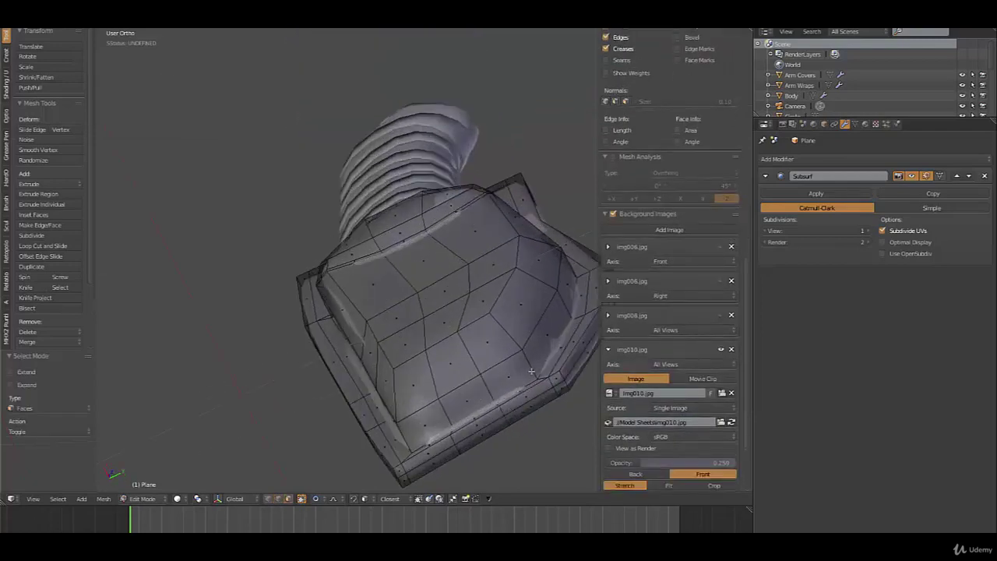
right_click(559, 385)
right_click(532, 393, "shift")
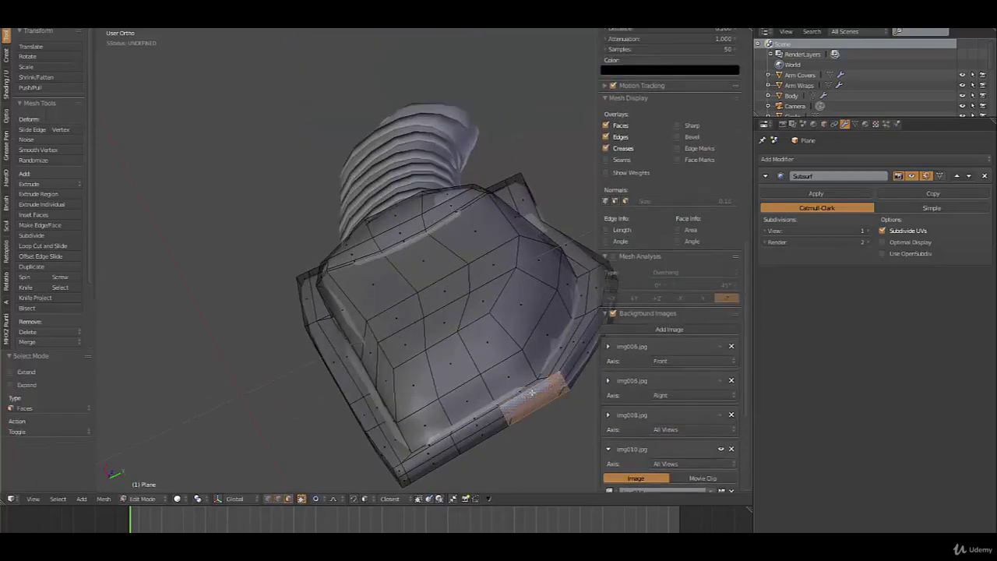
right_click(472, 427, "shift")
right_click(441, 446, "shift")
right_click(411, 464, "shift")
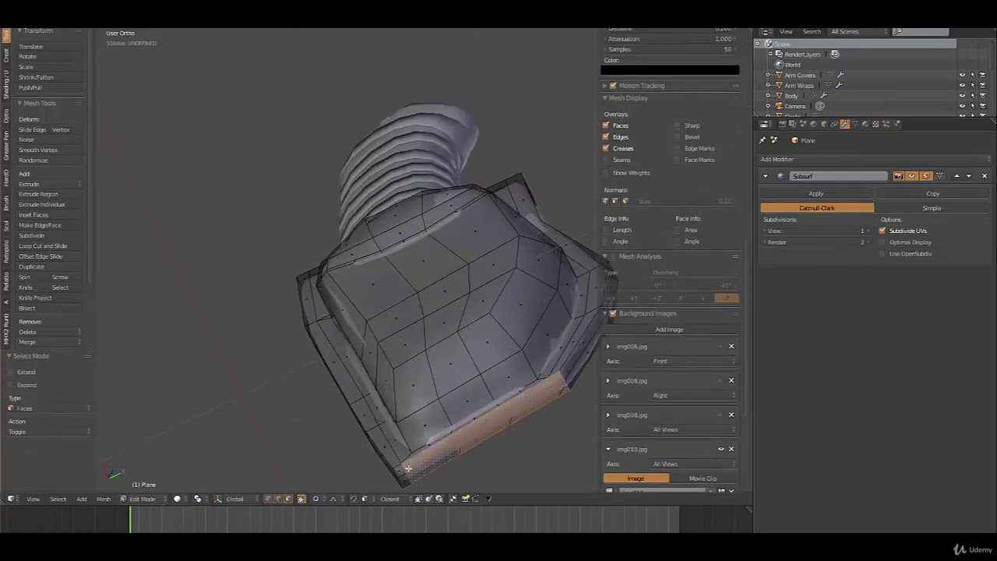
right_click(402, 473, "shift")
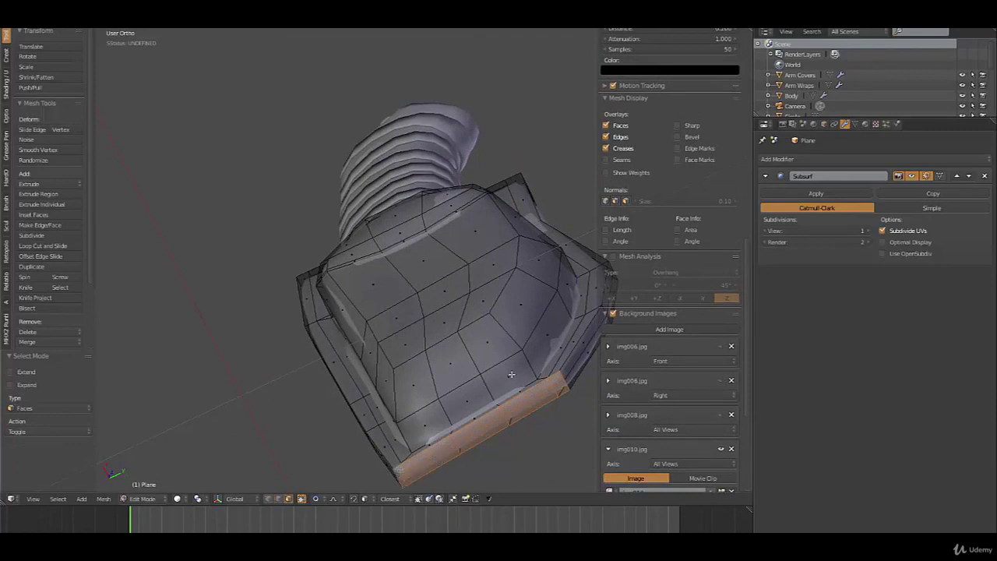
key("KP_1")
key("KP_3")
scroll(504, 390, "down", 2)
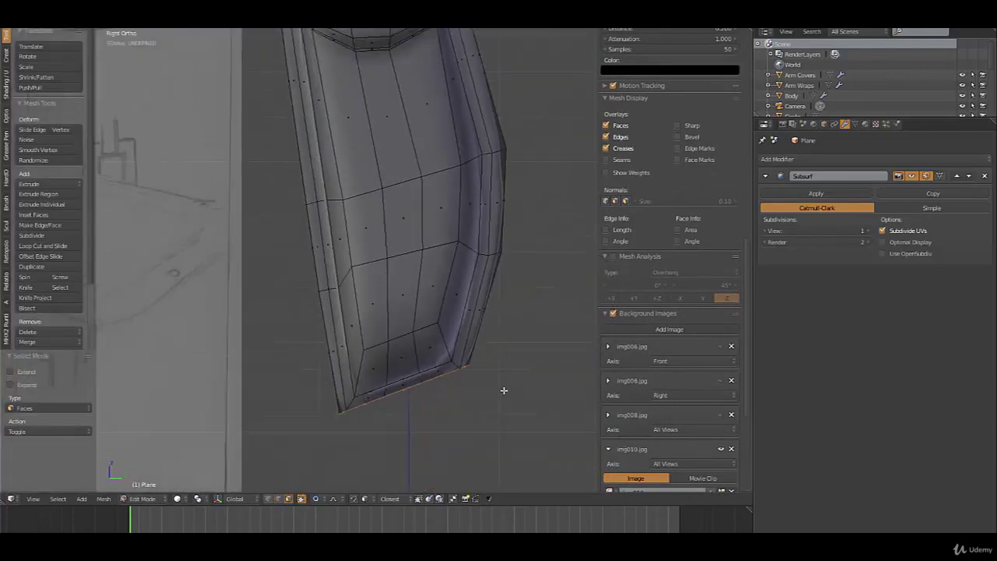
key("g")
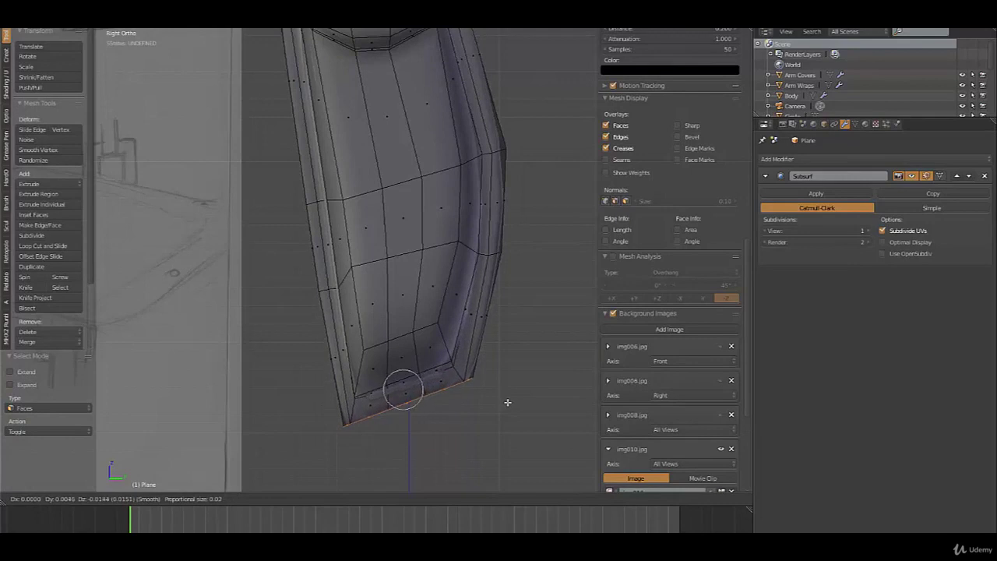
left_click(510, 403)
Add two edge loops across the sheath below the flap, one across its middle and one near the tip, without sliding, and return to Object Mode
scroll(464, 221, "down", 1)
middle_click_drag(464, 221, 452, 305, "shift")
key("ctrl+r")
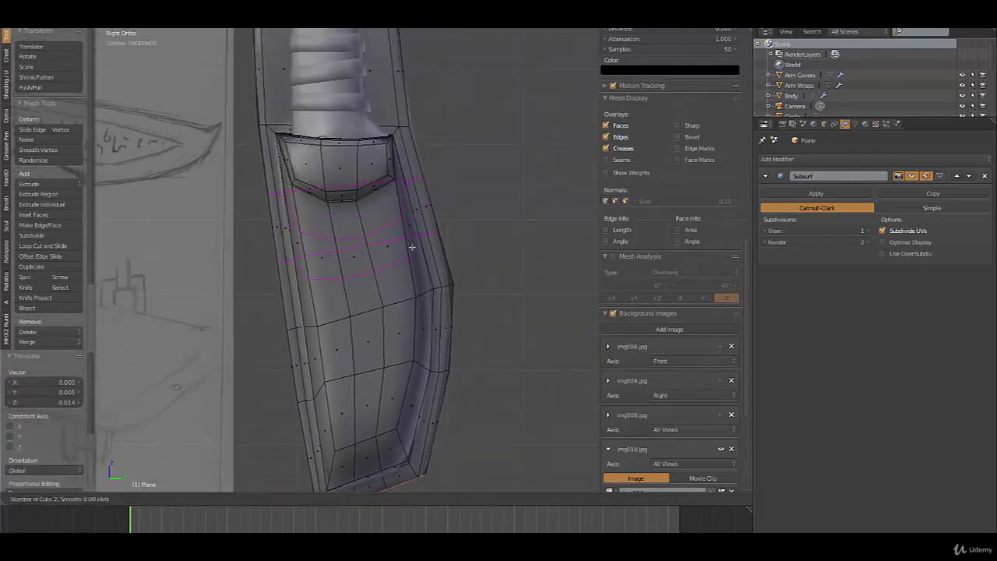
left_click(412, 247)
right_click(413, 247)
key("ctrl+r")
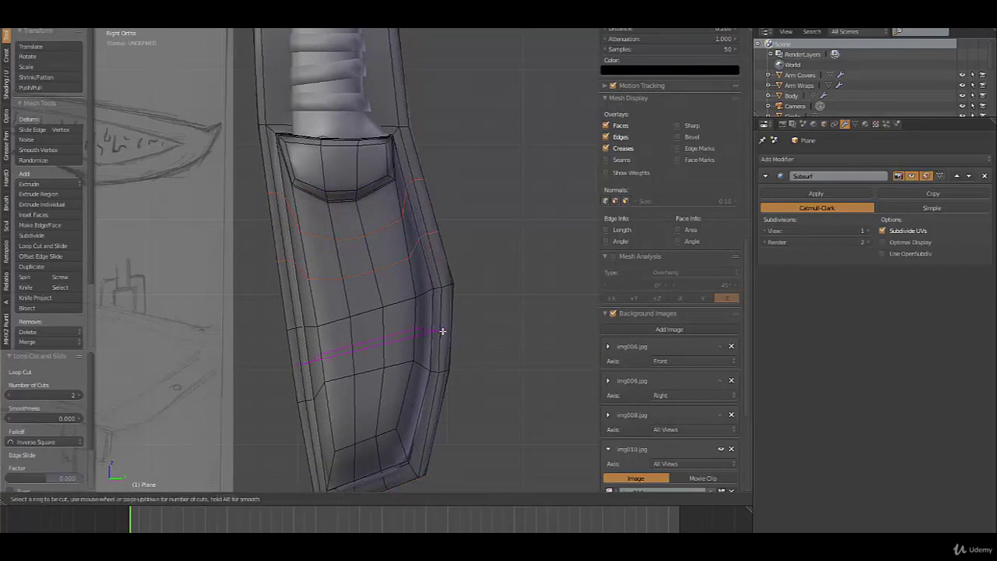
left_click(442, 332)
right_click(445, 346)
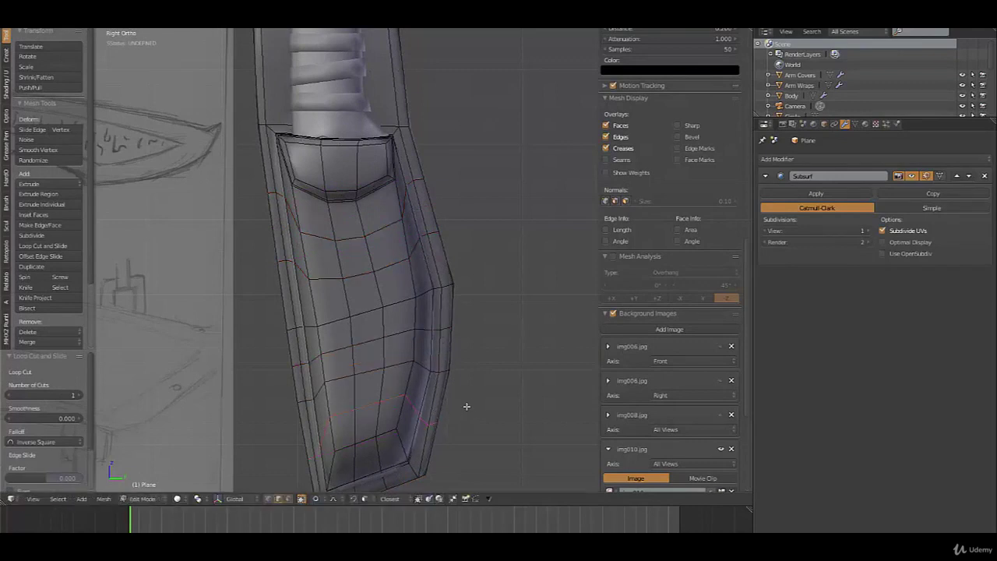
key("a")
scroll(468, 393, "down", 3)
key("Tab")
scroll(470, 369, "up", 4)
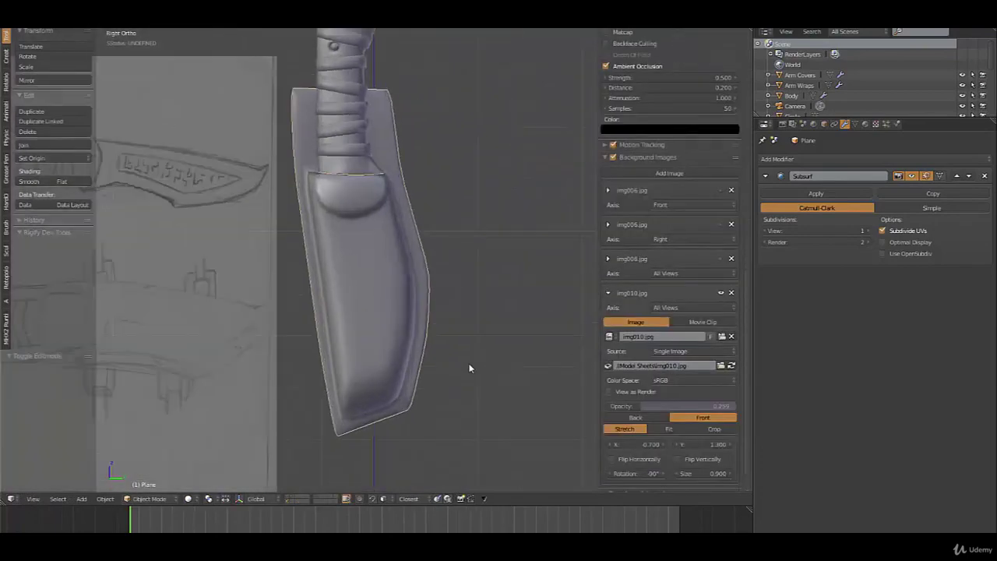
Compare the sheath's border mesh with the background sketch in Edit Mode and dismiss the message notification
key("Tab")
scroll(435, 353, "up", 2)
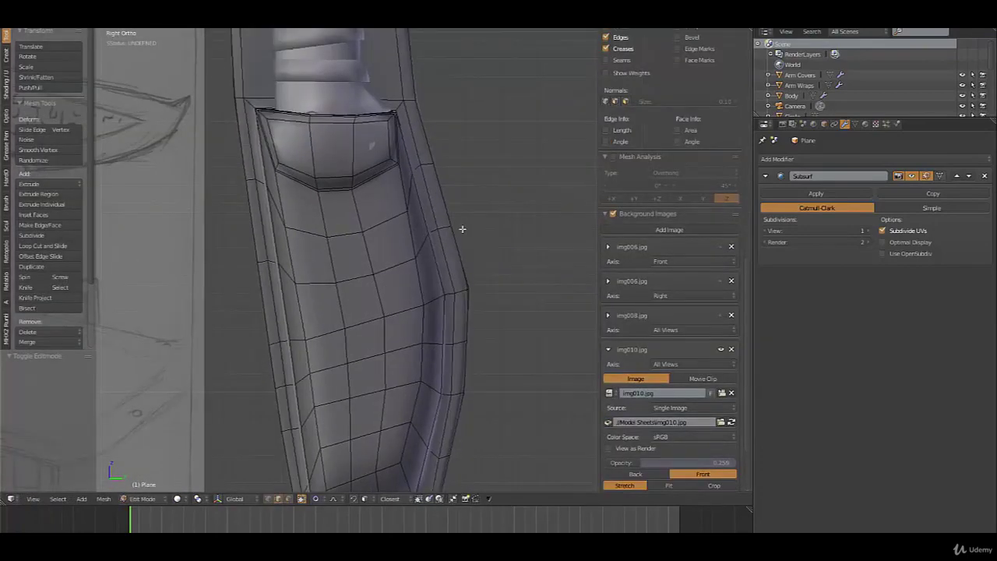
middle_click_drag(273, 293, 379, 275, "shift")
scroll(272, 371, "down", 4)
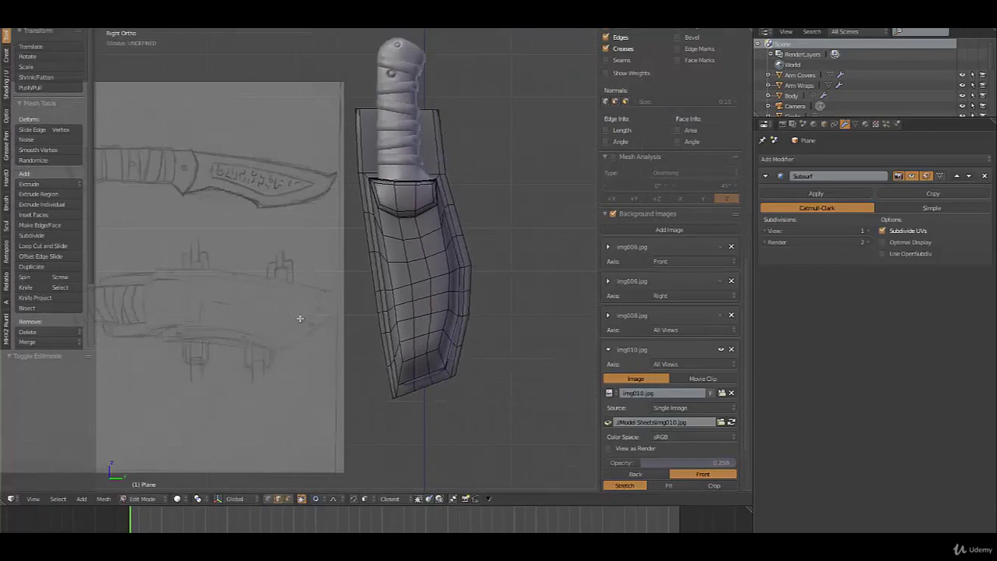
scroll(435, 307, "up", 5)
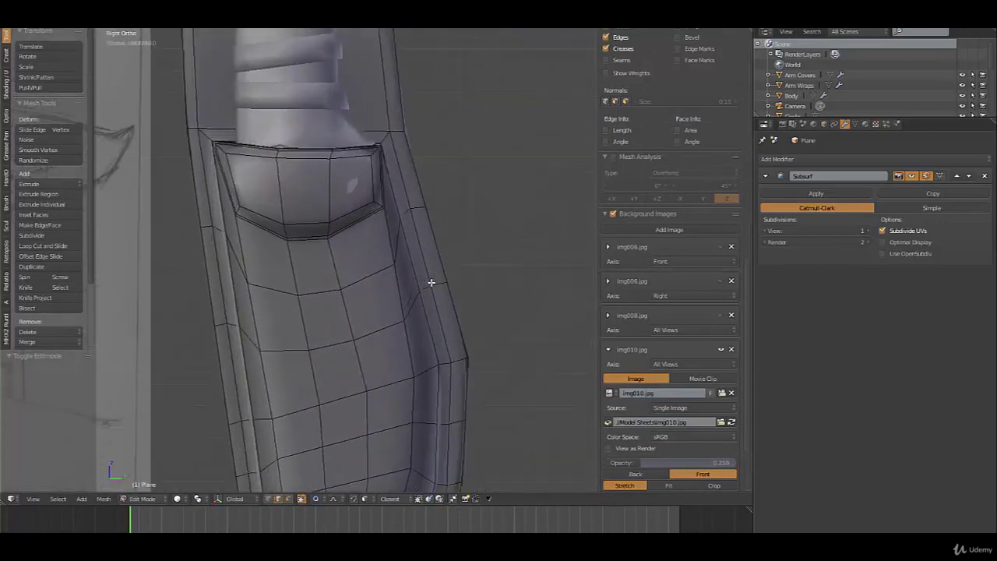
scroll(431, 283, "up", 1)
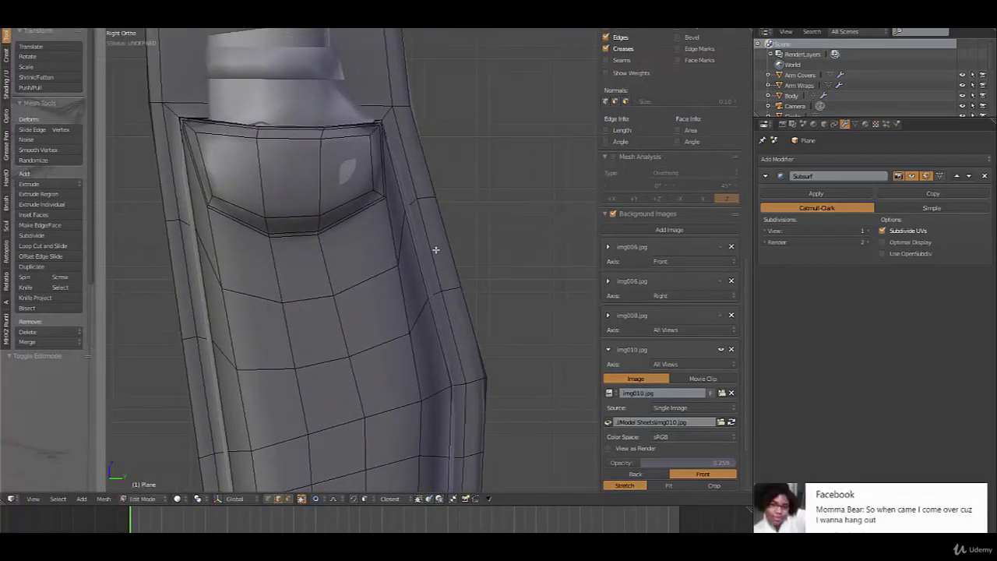
mouse_move(979, 489)
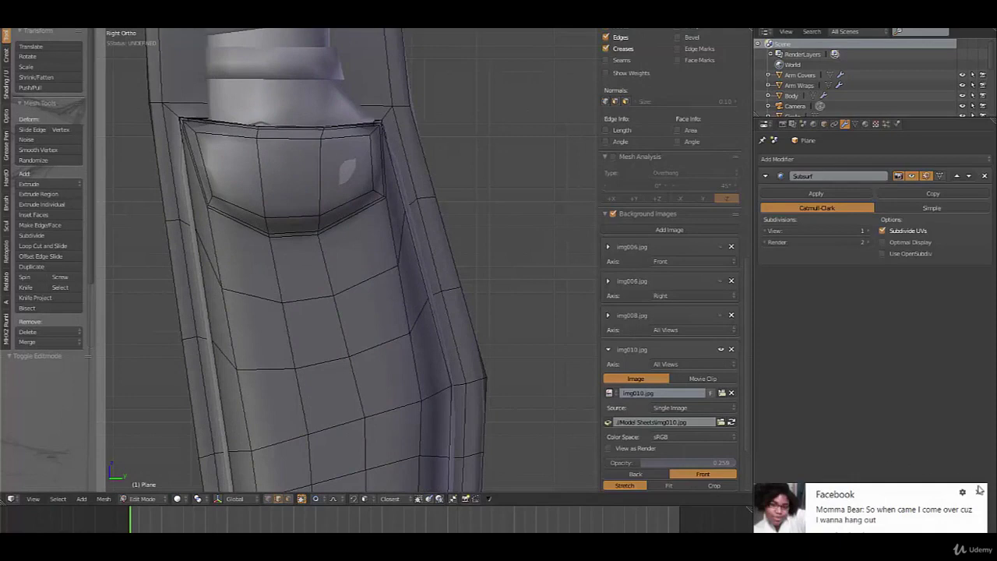
left_click(978, 492)
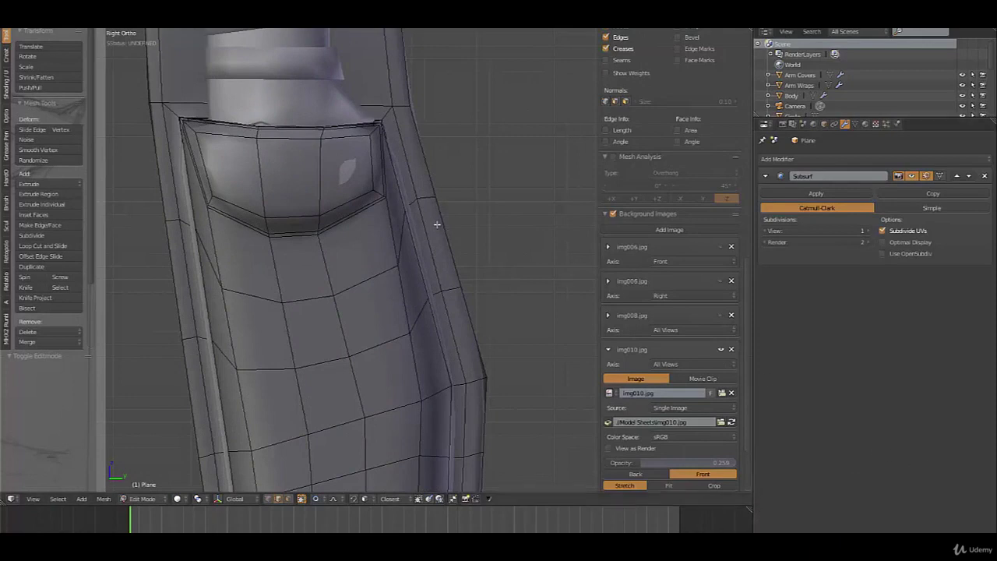
Inset the two adjacent border faces beside the mouth, on the curved side, by about 0.009
key("ctrl+Tab")
left_click(406, 179)
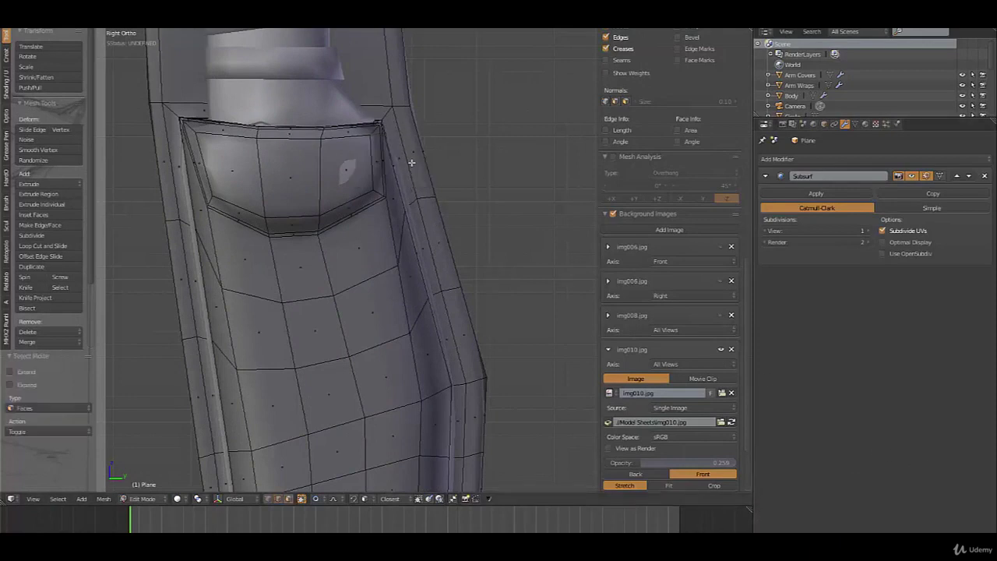
right_click(409, 165)
right_click(401, 168, "shift")
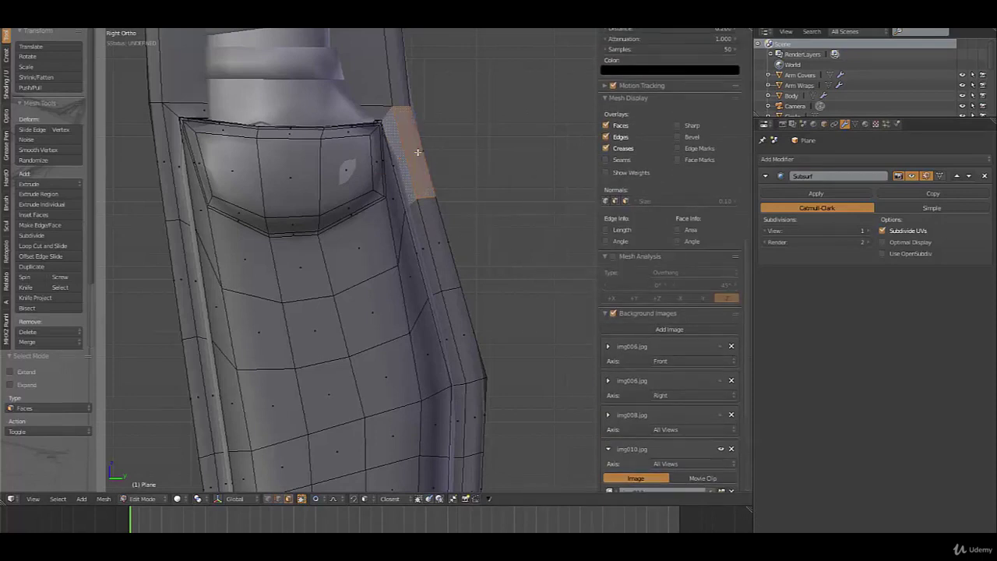
key("i")
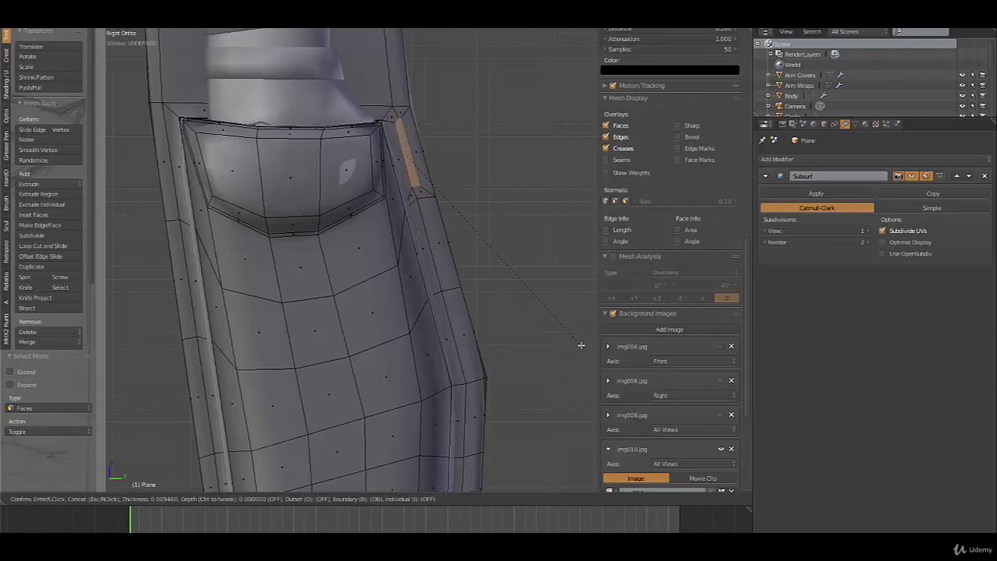
left_click(581, 346)
Smooth the inset faces' vertices several times and shape them into a regular circle with LoopTools
key("w")
key("o")
key("shift+r")
key("shift+r")
key("shift+r")
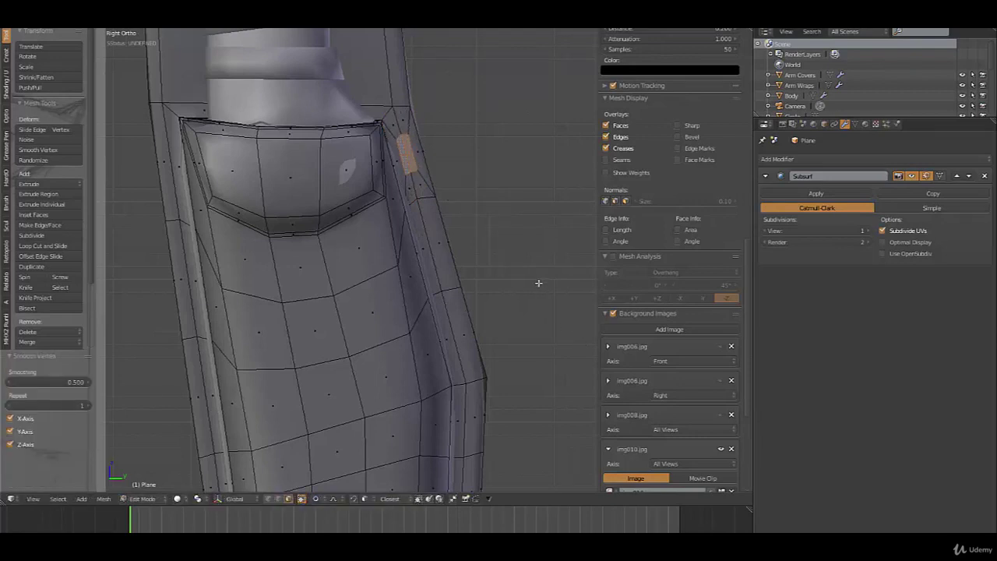
key("w")
mouse_move(539, 283)
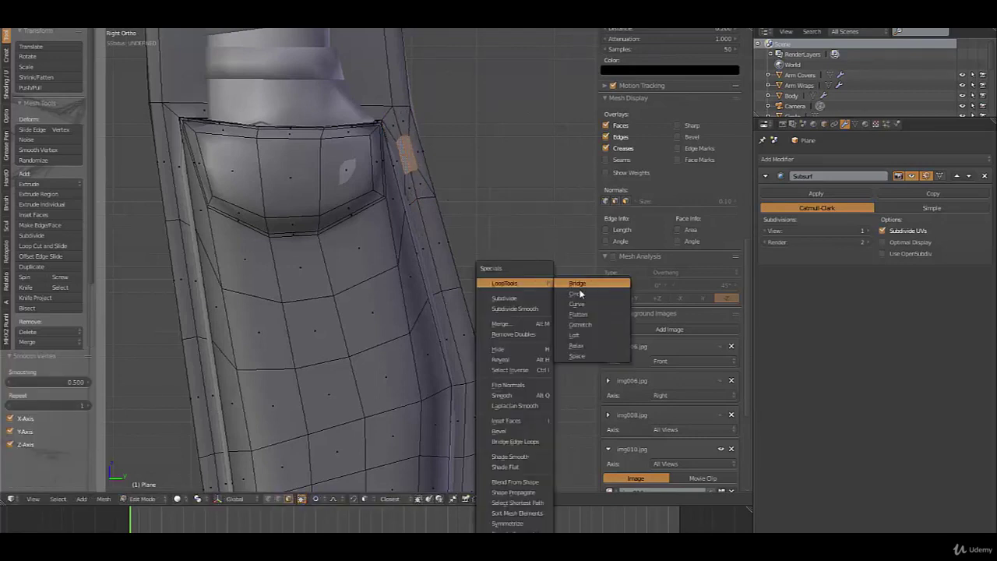
left_click(582, 294)
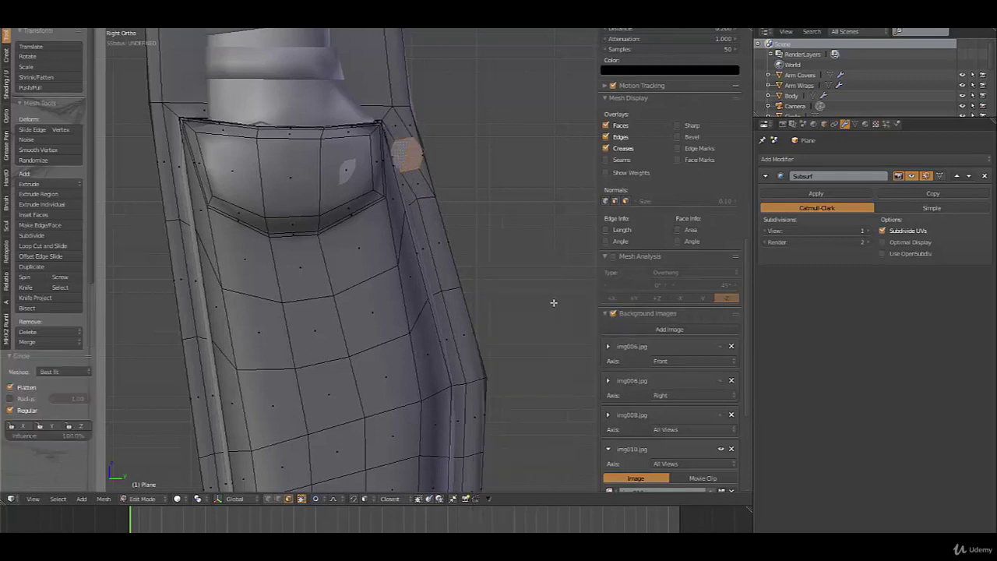
Scale the circular faces beside the mouth by 0.693 and rotate them by -27.614°
key("s")
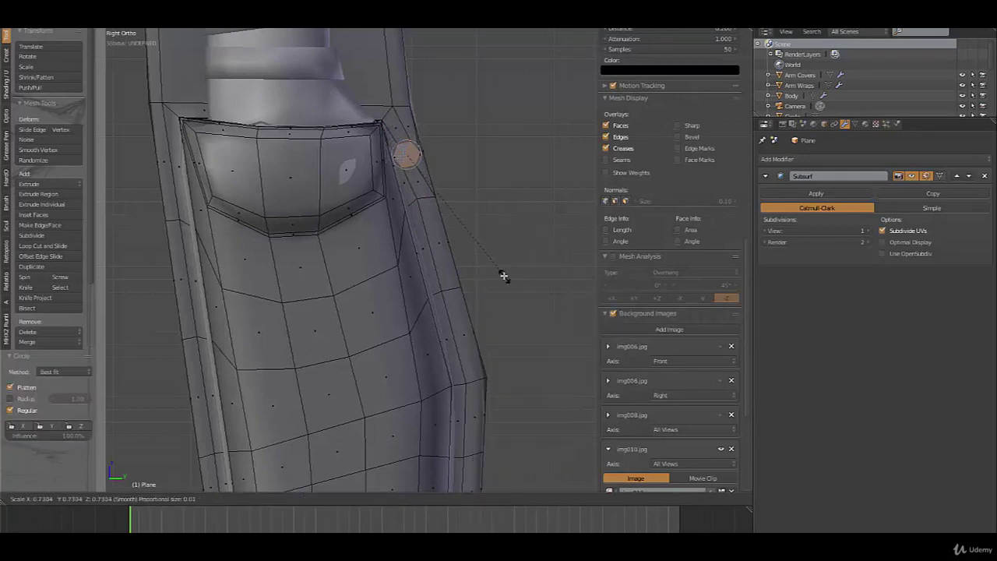
left_click(499, 271)
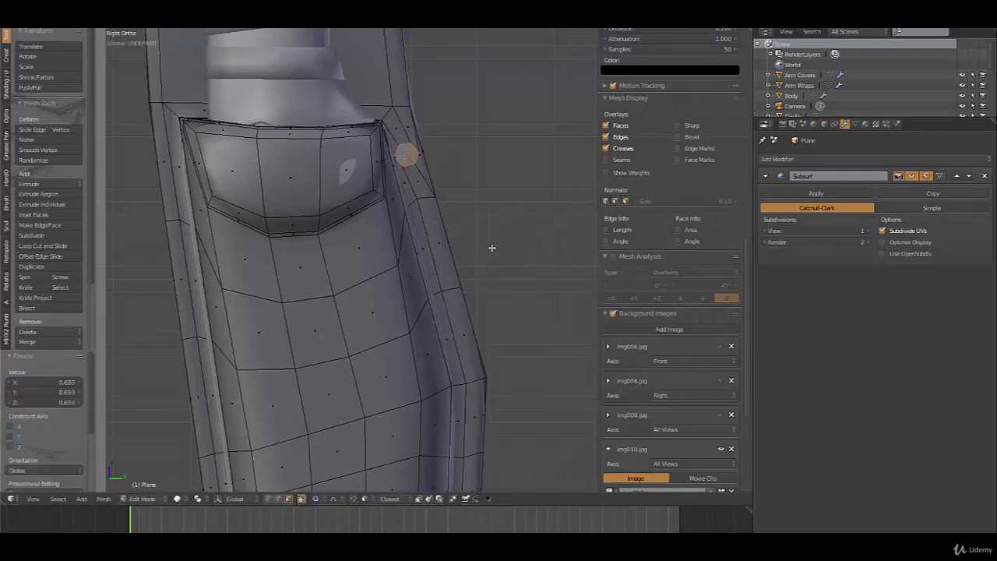
key("r")
left_click(504, 197)
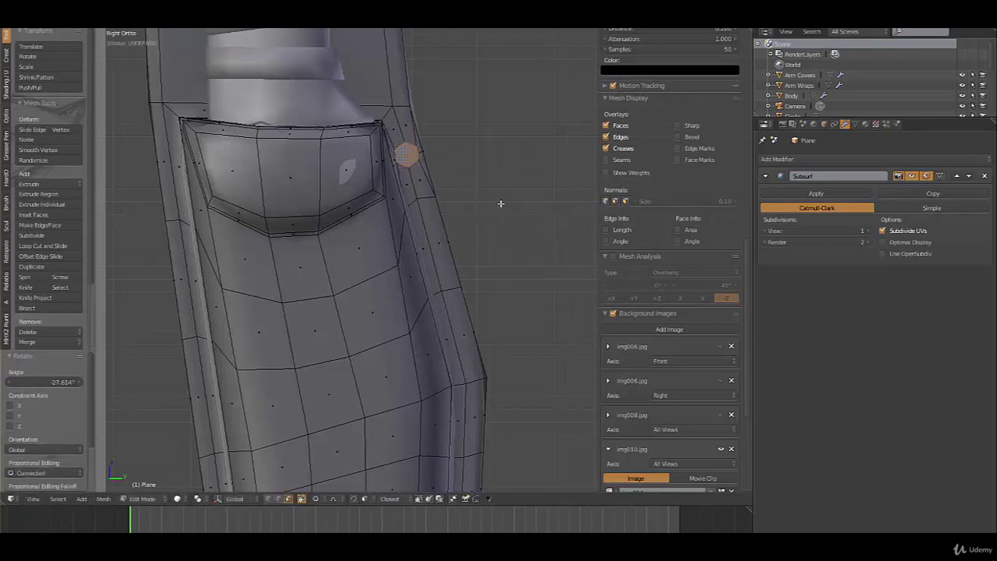
key("w")
Inset the next pair of border faces down the curved side by about 0.009 and smooth the inset vertices several times
middle_click_drag(423, 243, 442, 273)
middle_click_drag(353, 183, 449, 123)
right_click(436, 245)
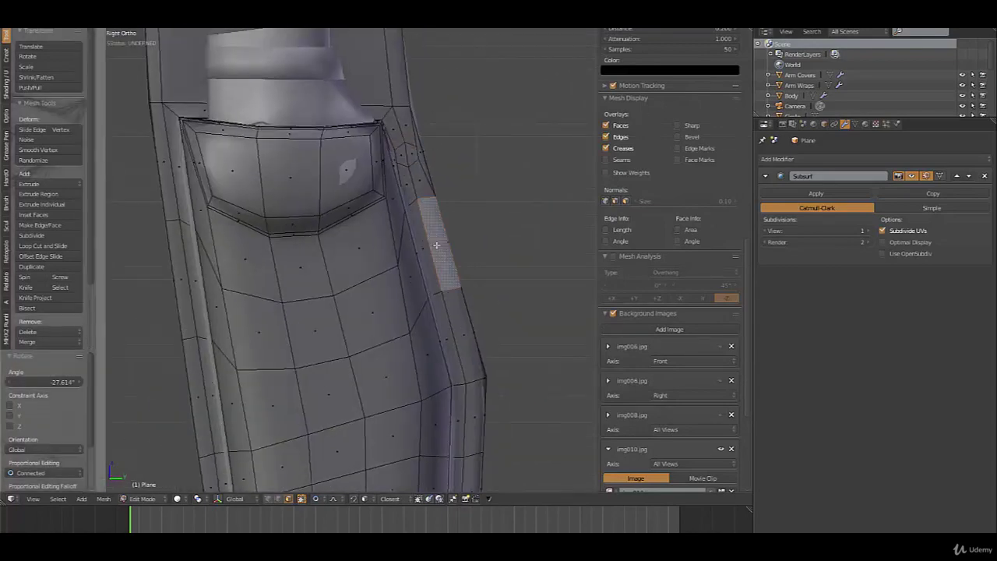
key("i")
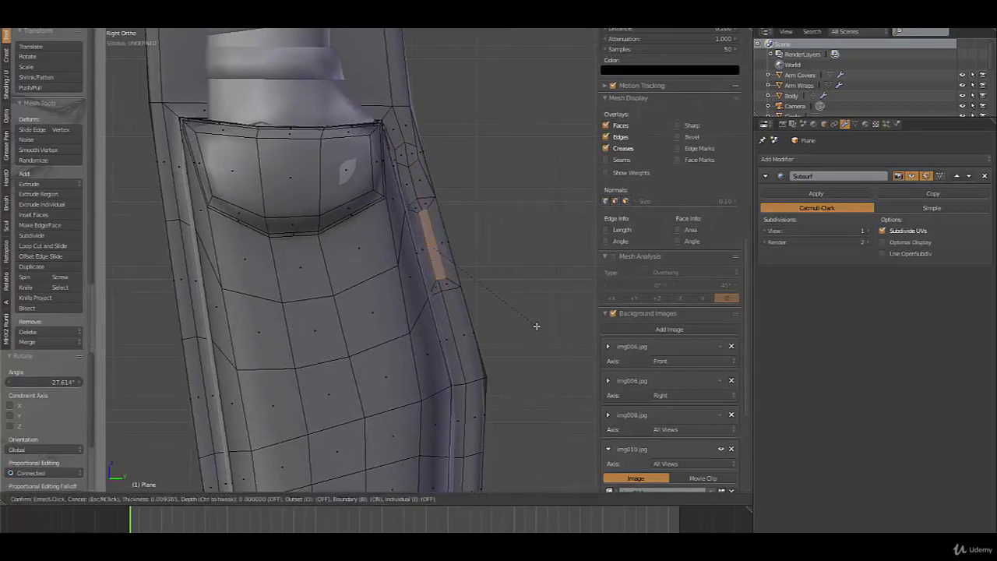
left_click(535, 324)
key("shift+r")
key("shift+r")
key("shift+r")
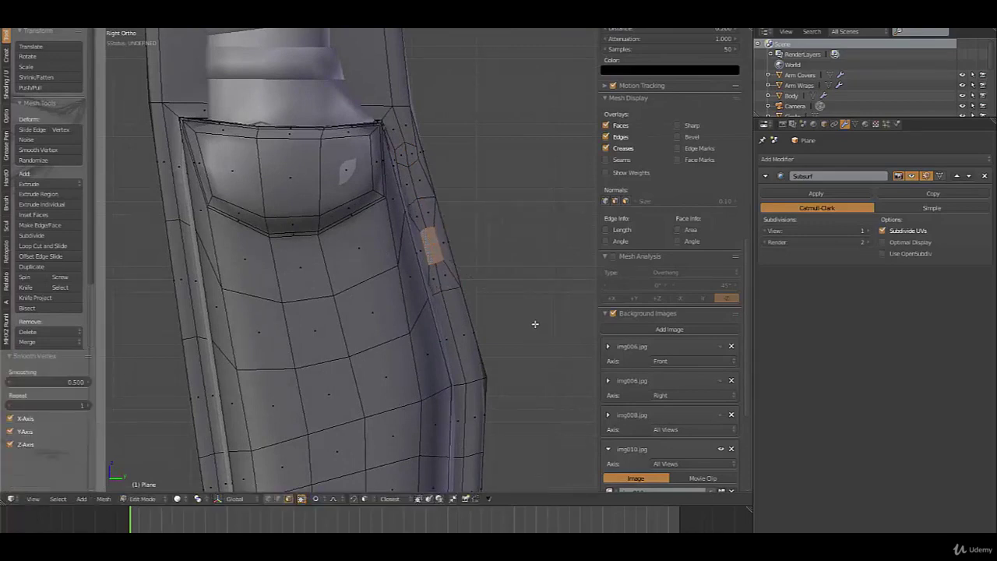
Shape the second inset pair into a regular circle with LoopTools and scale it by 0.681
key("w")
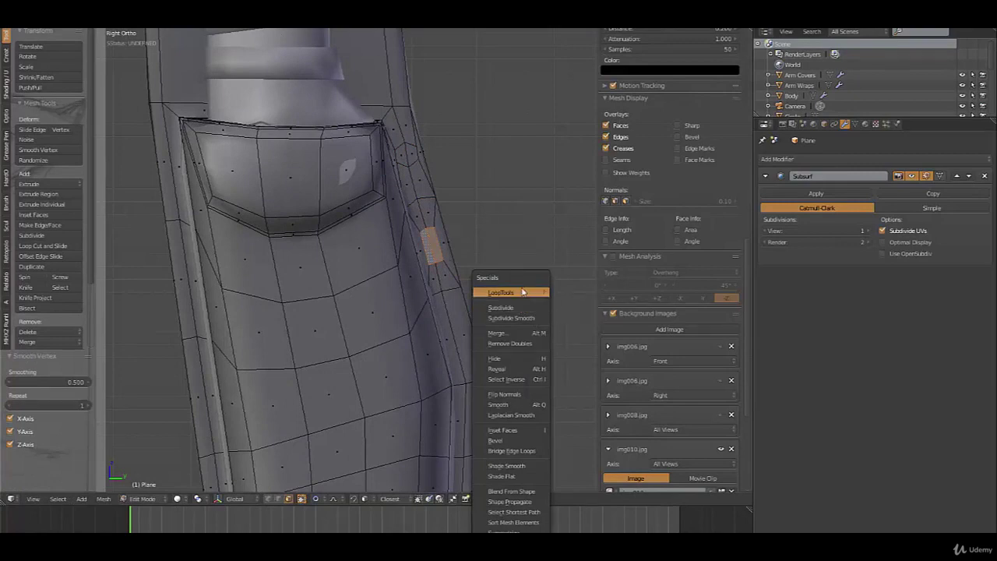
mouse_move(524, 293)
left_click(575, 302)
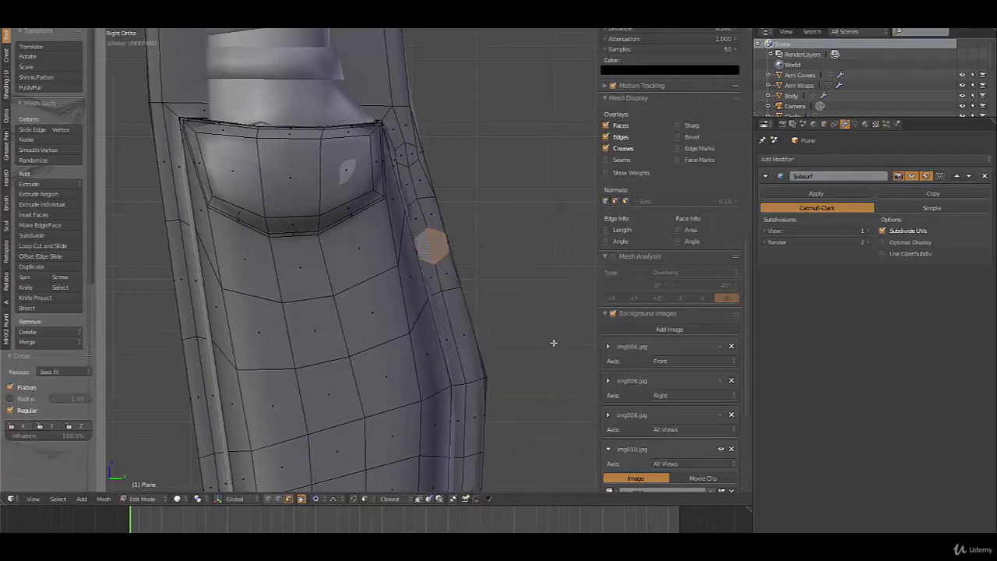
key("s")
left_click(515, 311)
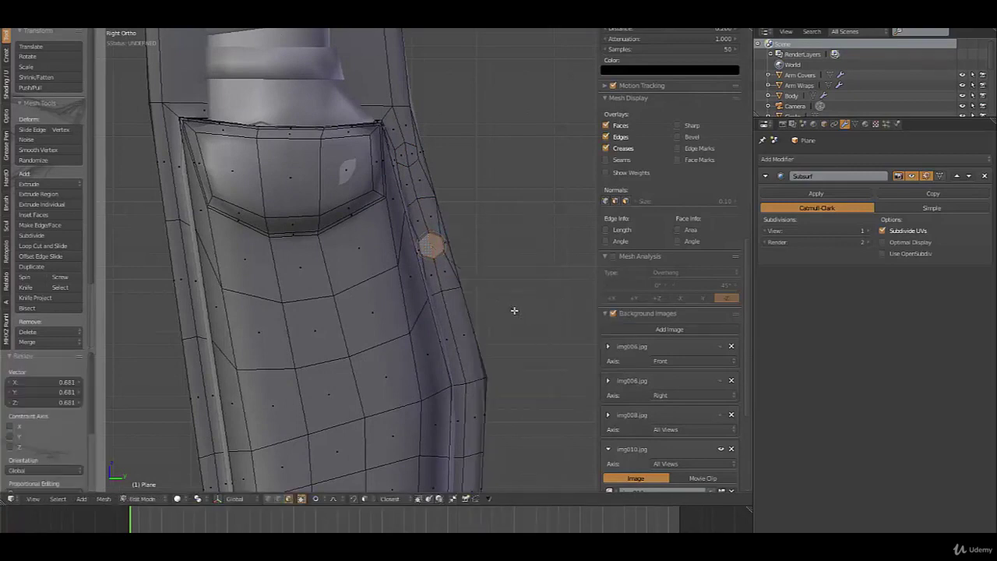
Try insetting the third pair of border faces down the curved side by about 0.009
right_click(466, 335)
right_click(447, 340, "shift")
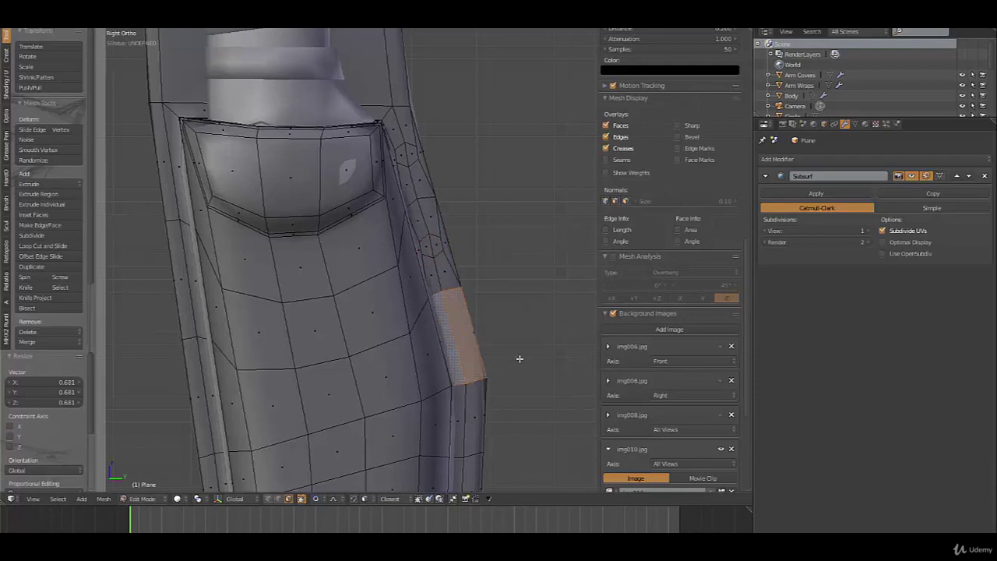
key("i")
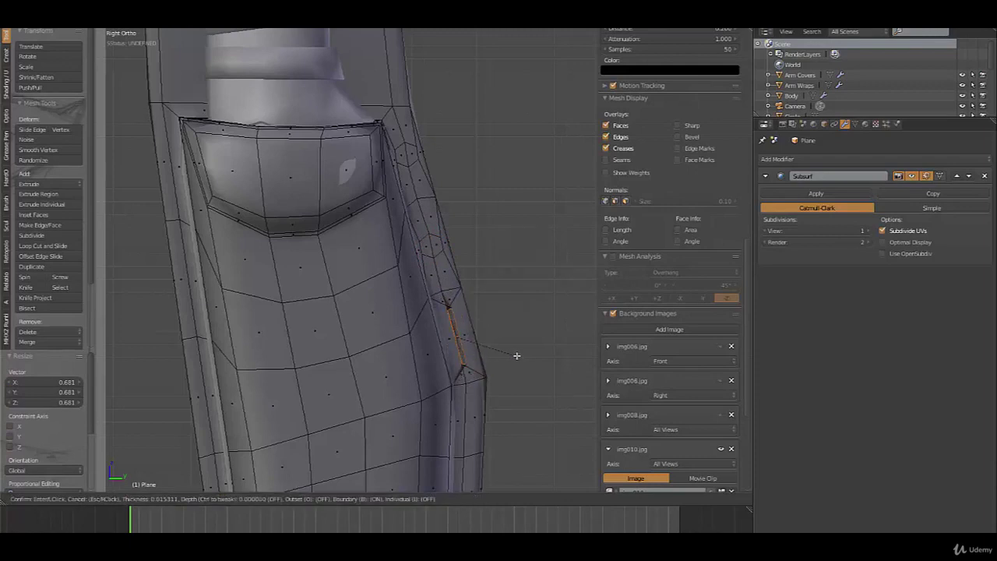
left_click(520, 354)
scroll(468, 344, "down", 5)
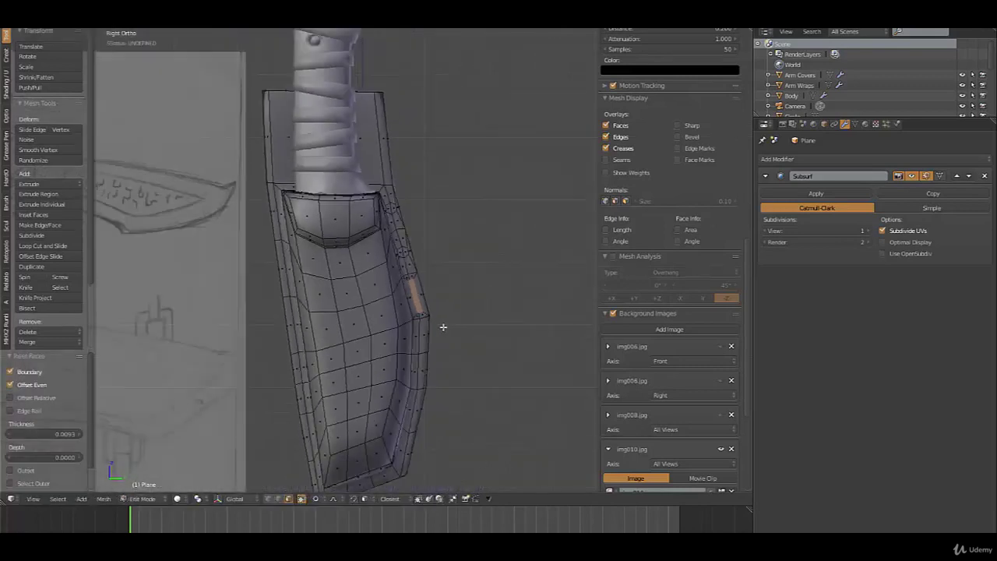
Undo the third pair's inset and the second circle, back to the plain second pair of border faces
scroll(433, 286, "up", 5)
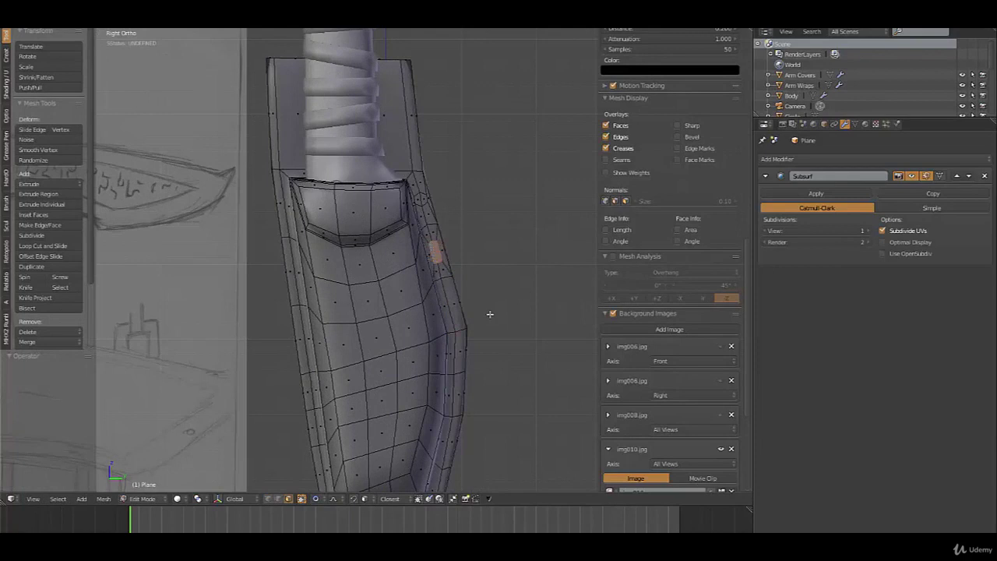
key("ctrl+KP_Add")
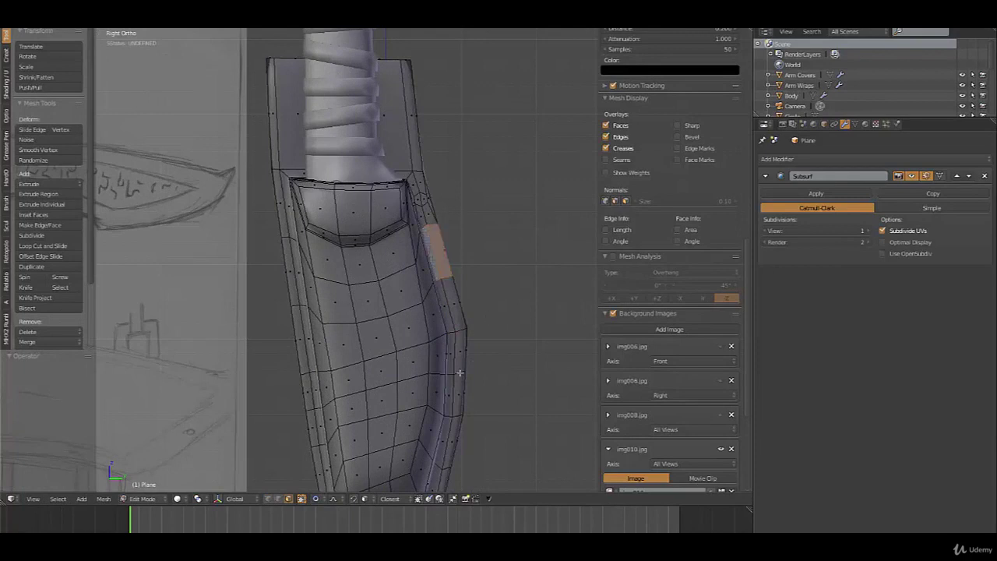
Inset the border face pair just below the curved side's widest corner by about 0.013 and smooth the inset vertices several times
middle_click_drag(459, 373, 442, 262, "shift")
right_click(430, 251)
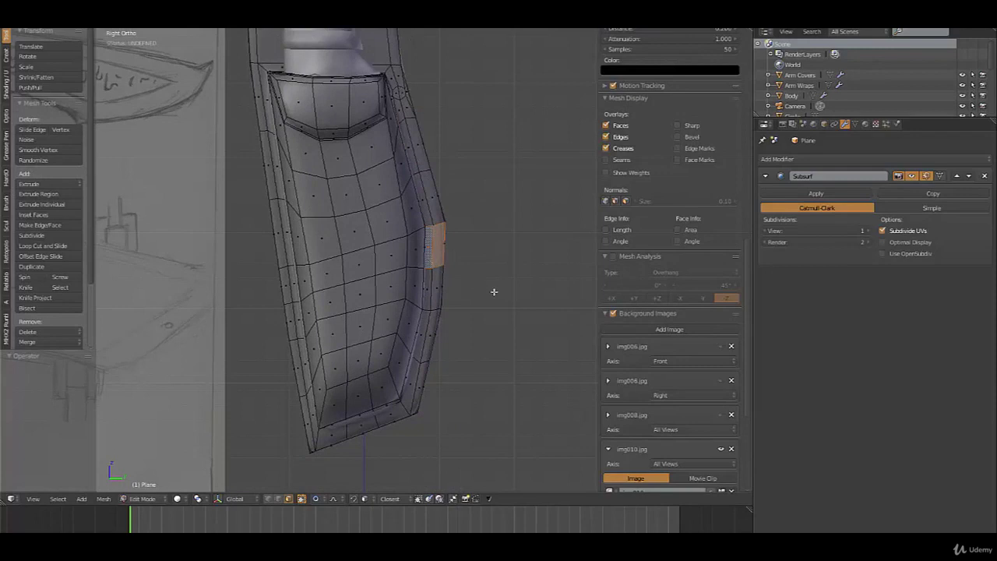
key("i")
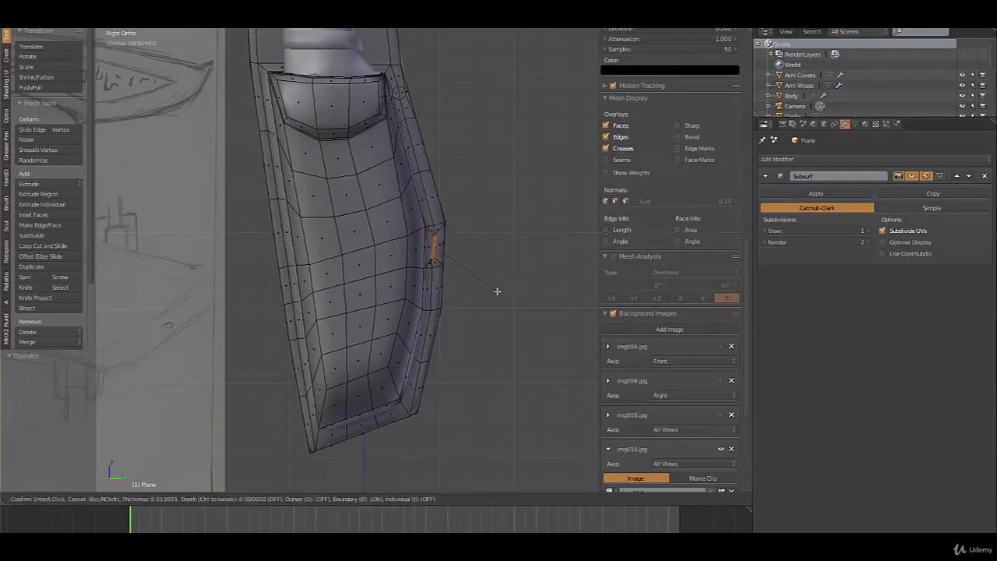
left_click(497, 292)
key("shift+r")
key("shift+r")
key("shift+r")
Shape the inset below the widest corner into a regular circle with LoopTools and scale it by 0.903
key("w")
mouse_move(499, 291)
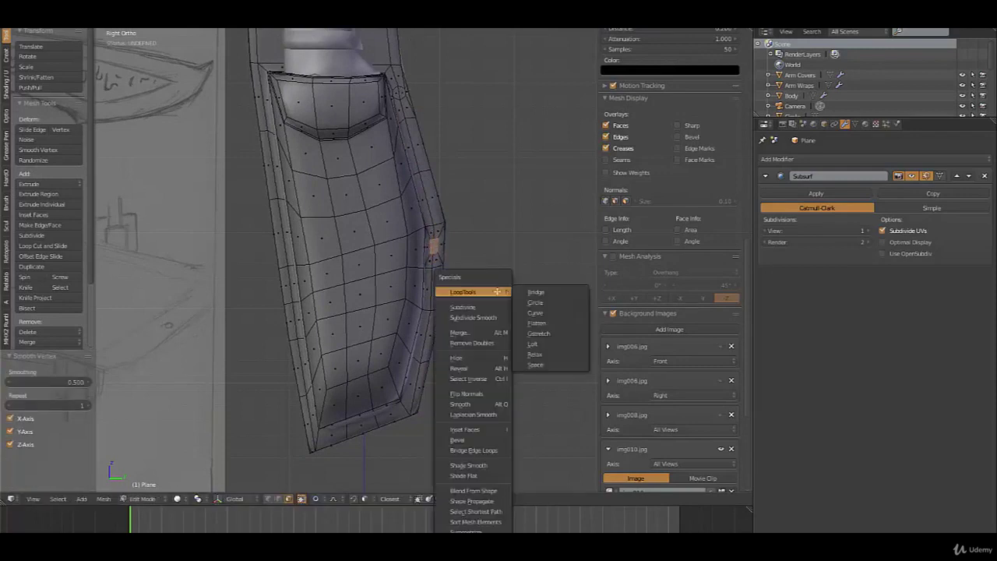
left_click(535, 304)
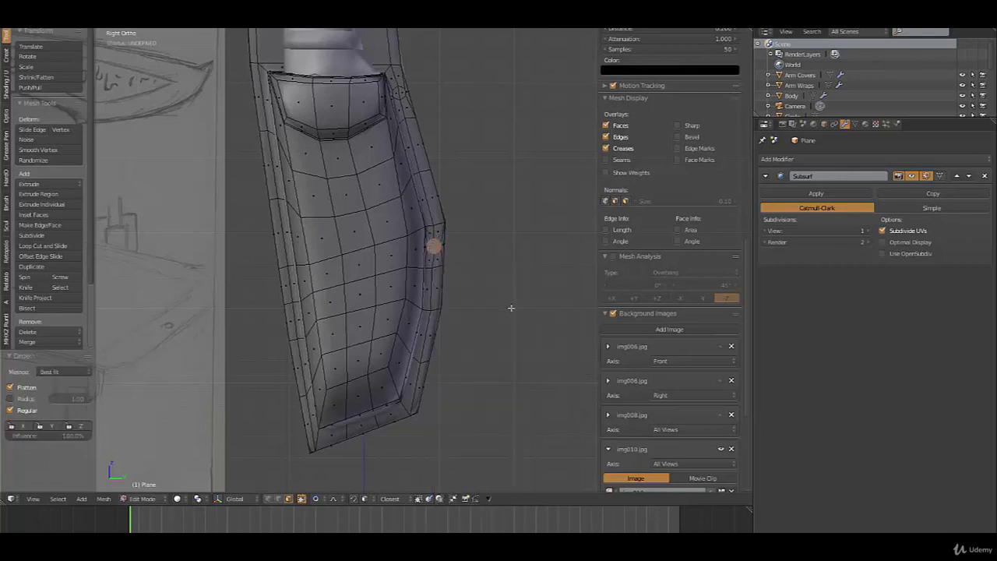
key("s")
left_click(512, 322)
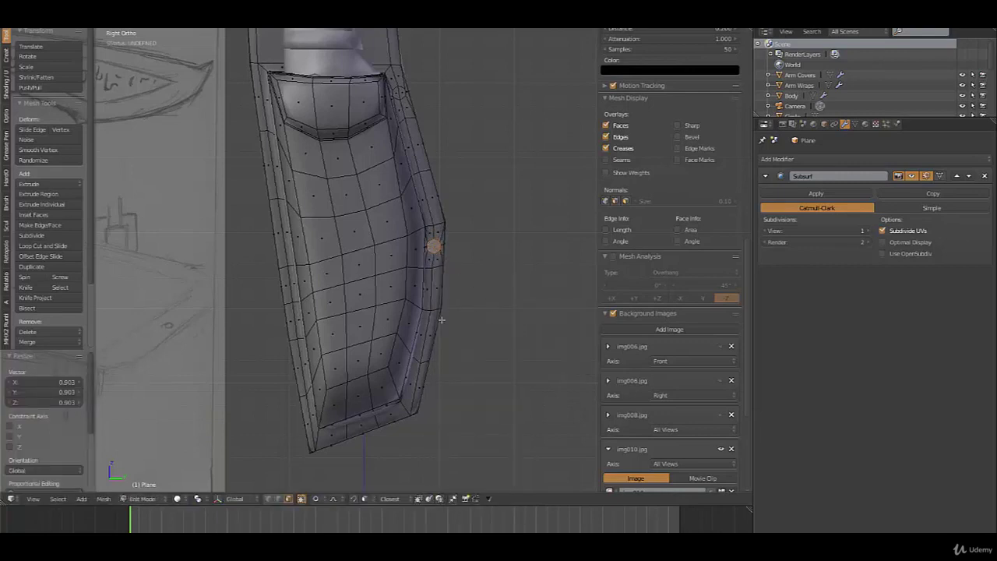
Inset the lowest border face pair on the curved side, near the sheath's tip, and smooth the inset vertices
right_click(409, 382, "alt")
key("i")
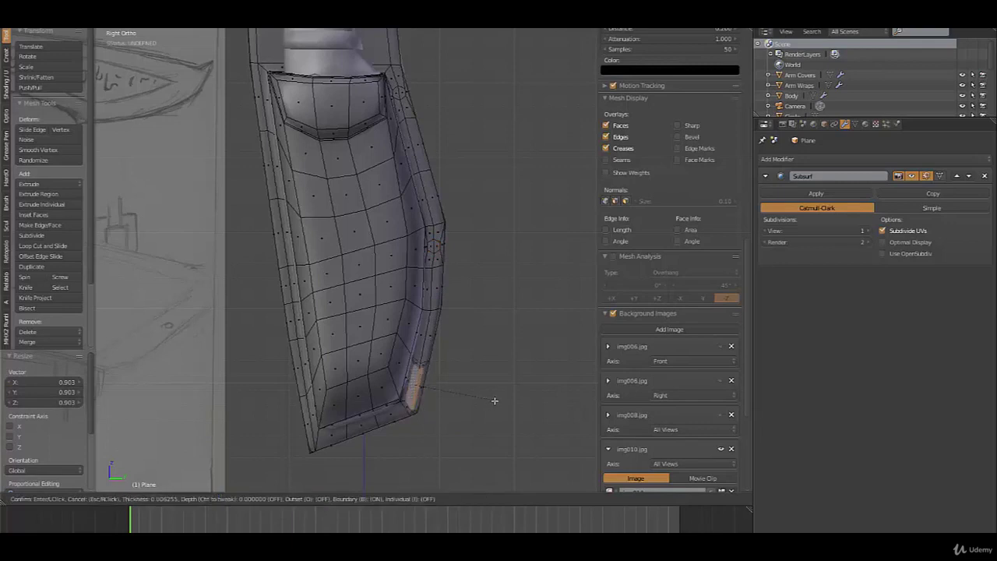
left_click(492, 404)
key("w")
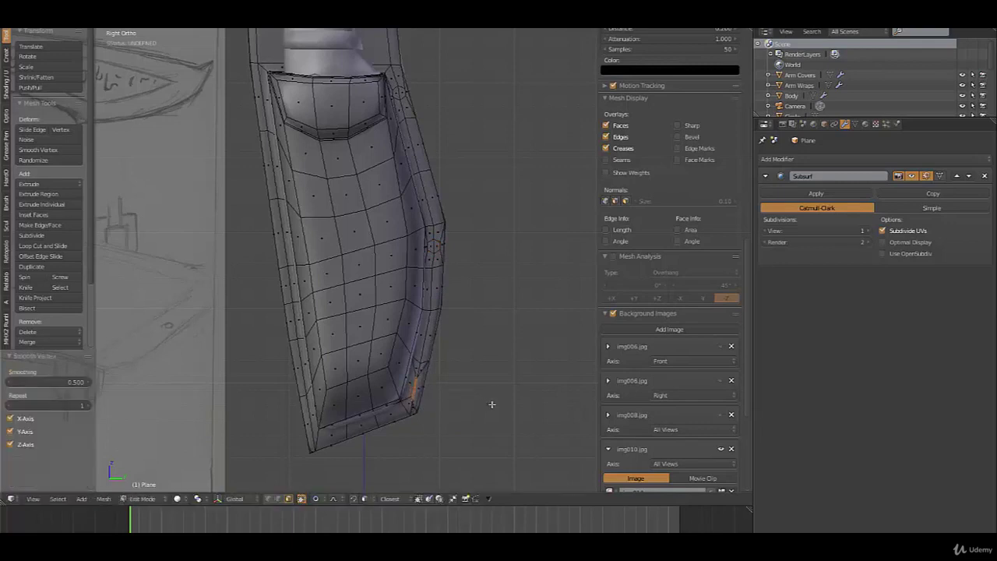
key("shift+r")
Shape the lowest curved-side inset into a regular circle with LoopTools and scale it by 0.749
key("w")
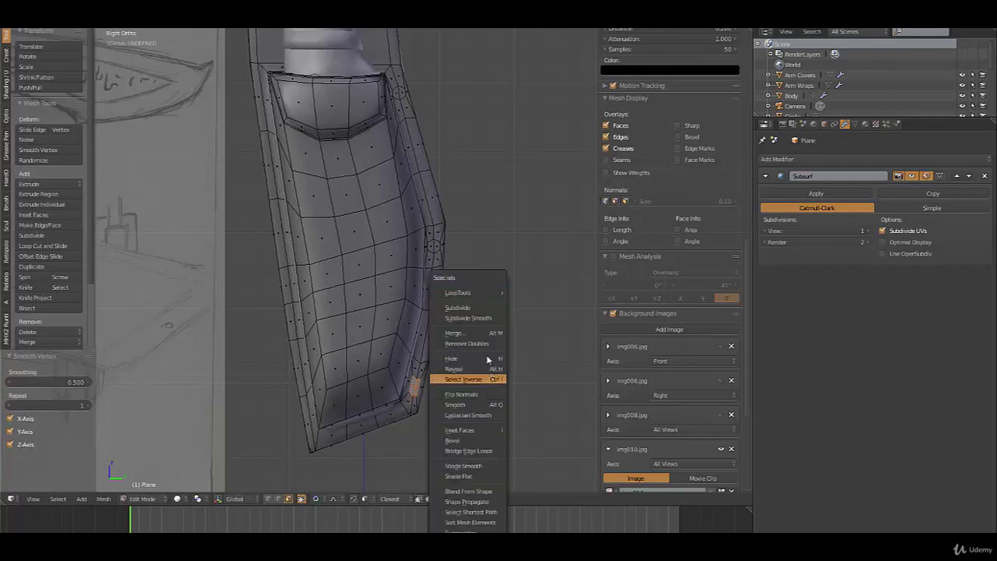
mouse_move(503, 293)
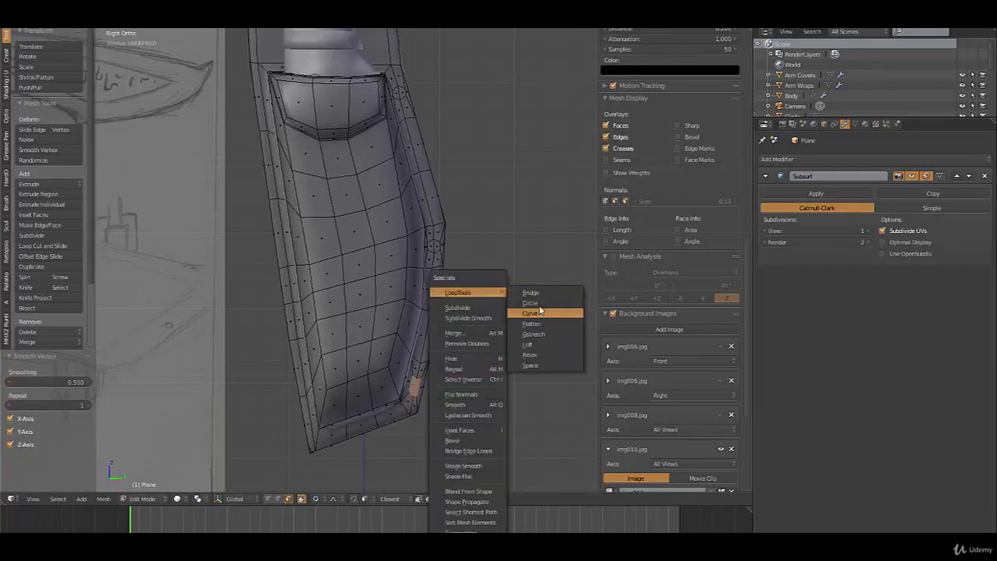
left_click(542, 304)
key("s")
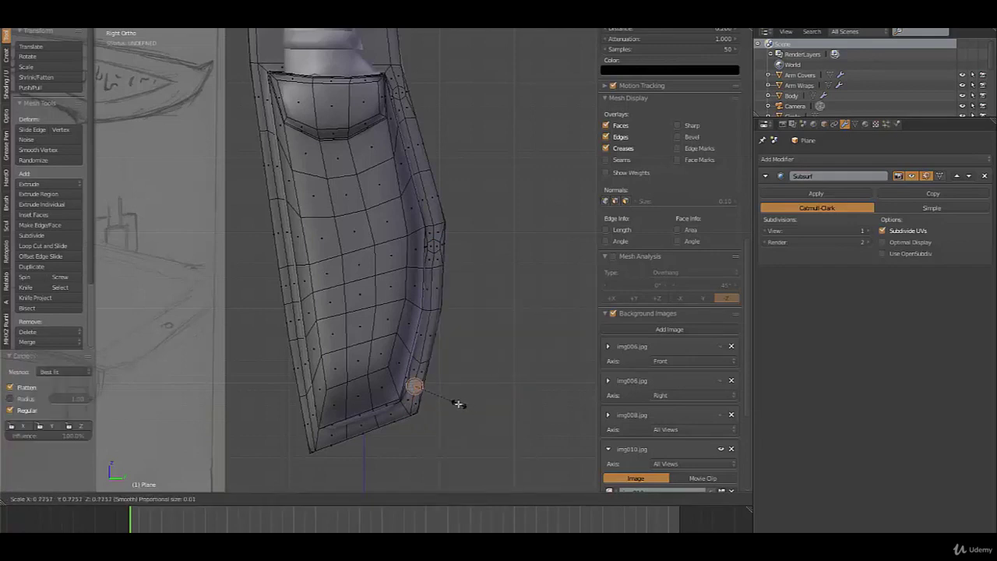
left_click(457, 403)
Try insetting the border face pair at the straight side's pointed bottom corner by about 0.012 and smoothing its vertices
middle_click_drag(357, 389, 432, 339, "shift")
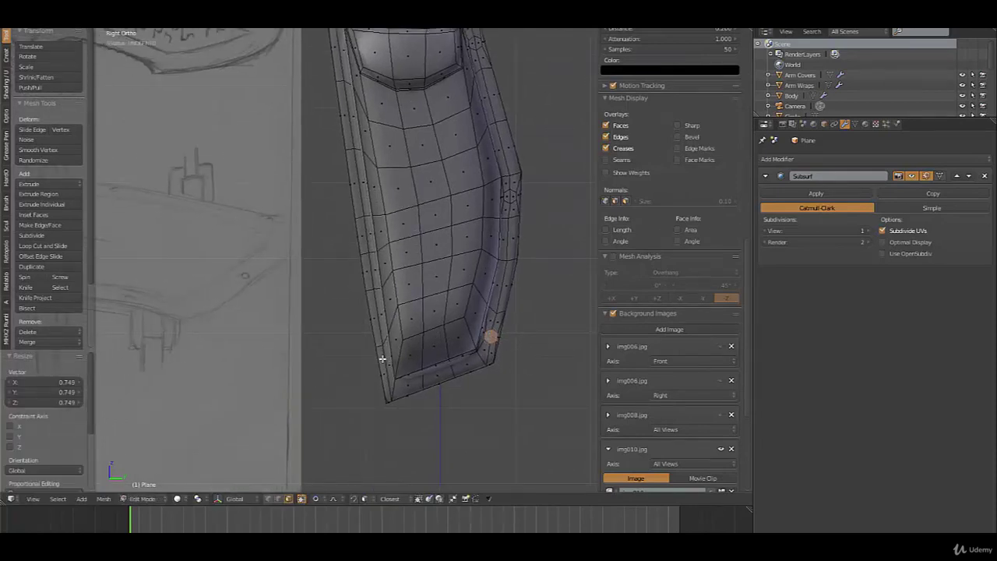
right_click(388, 363)
key("a")
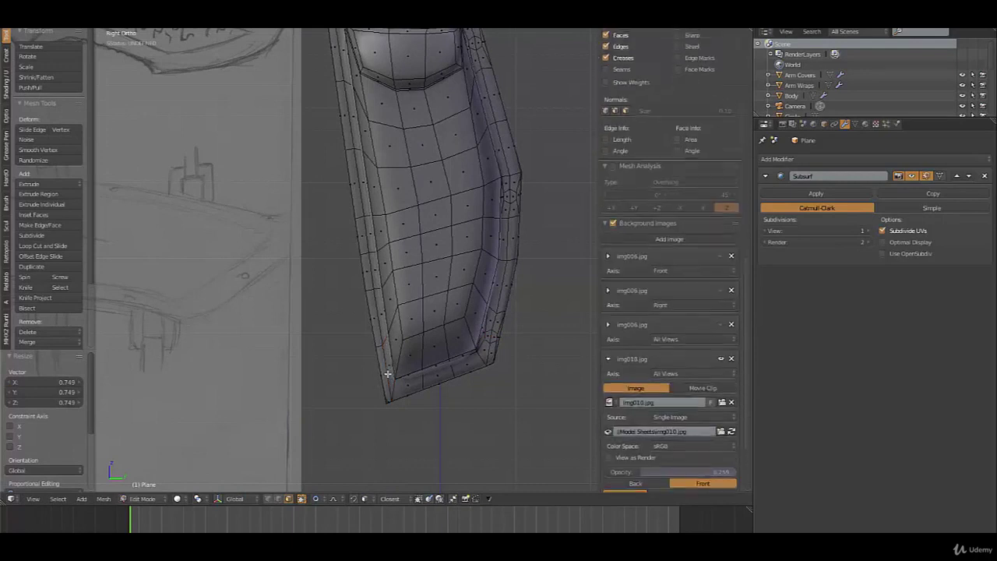
right_click(397, 373)
key("a")
right_click(390, 371)
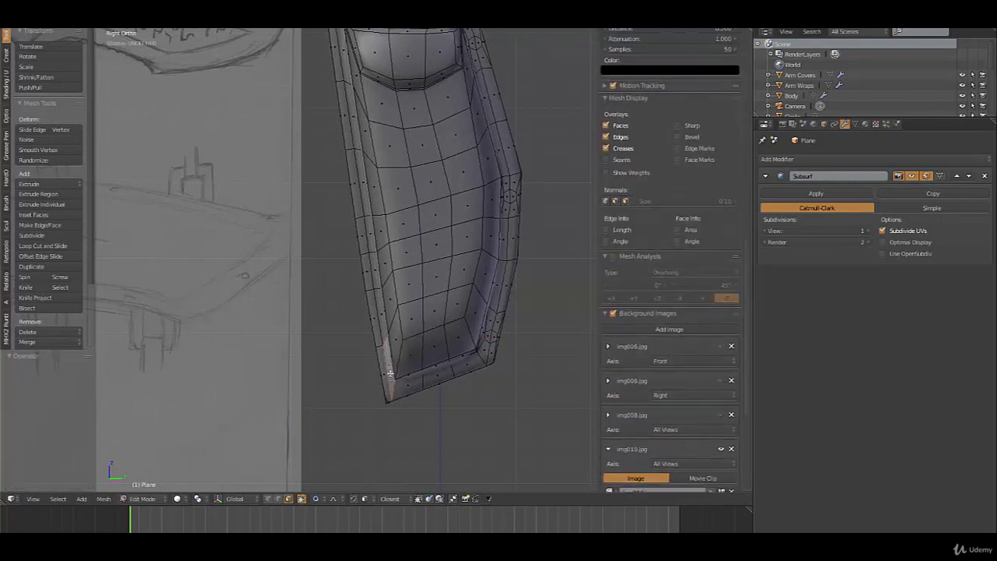
right_click(386, 377, "shift")
key("i")
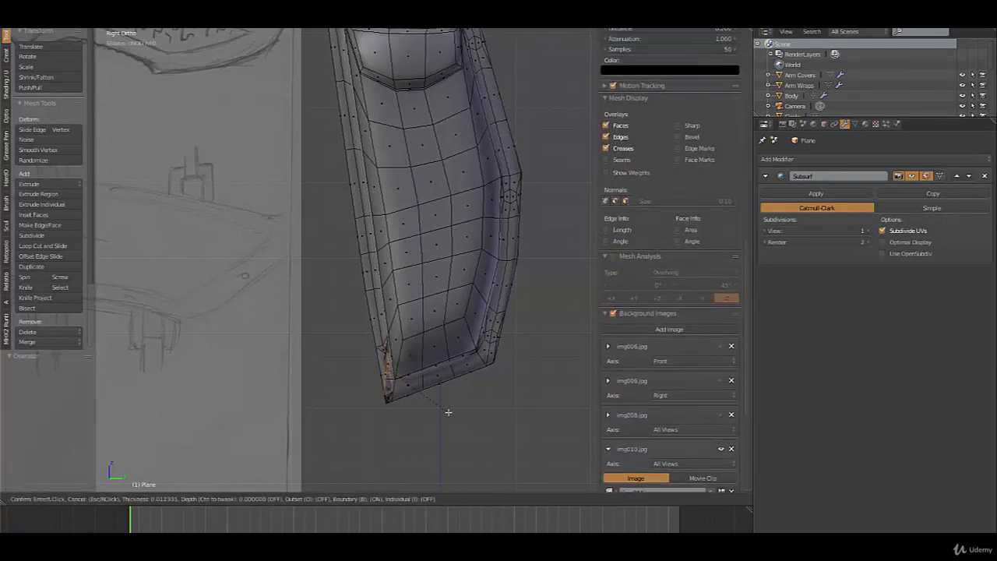
left_click(448, 412)
key("w")
key("shift+r")
key("shift+r")
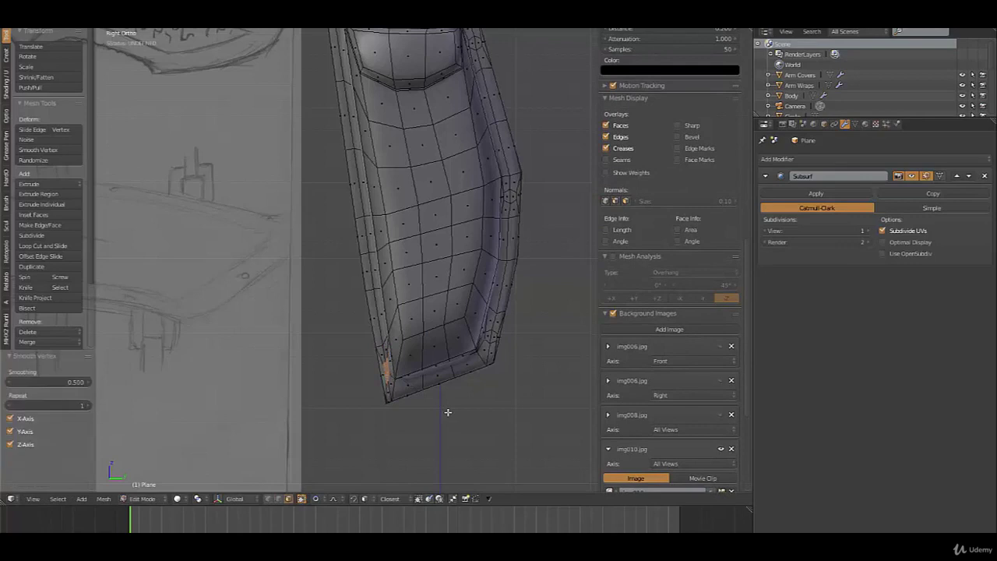
Try to shape the pointed corner's inset faces into a regular circle with LoopTools
key("w")
mouse_move(445, 293)
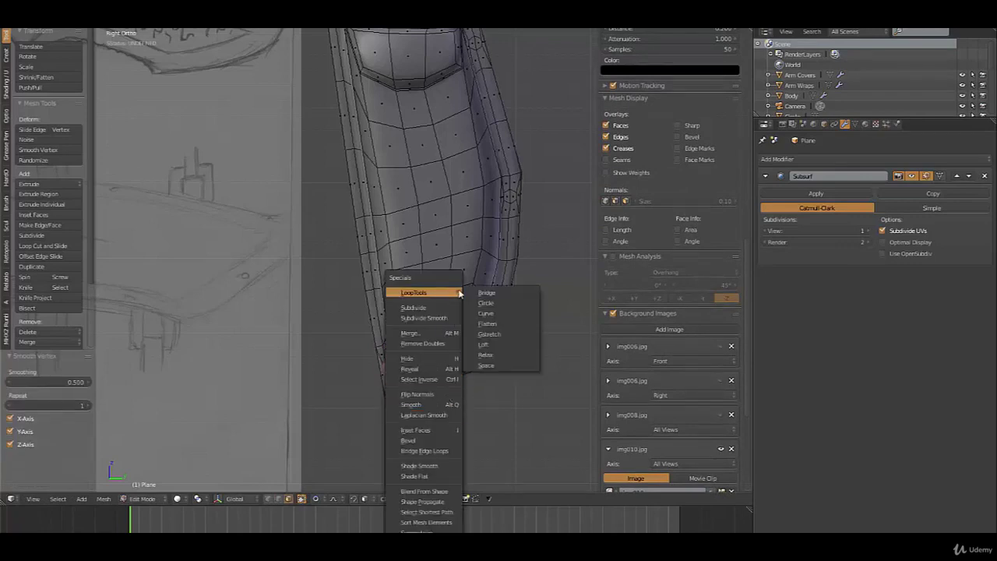
left_click(499, 303)
key("ctrl+z")
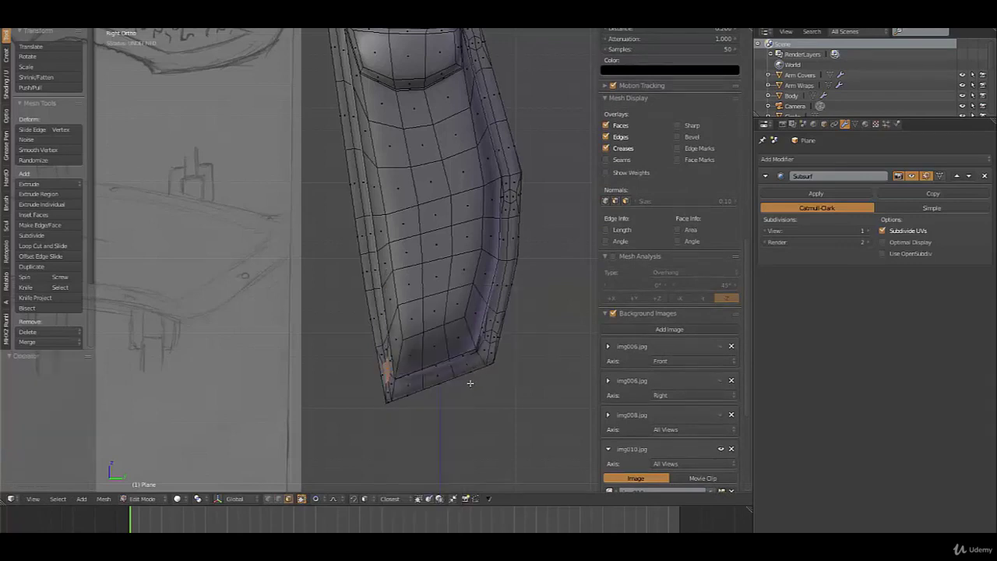
key("w")
mouse_move(467, 295)
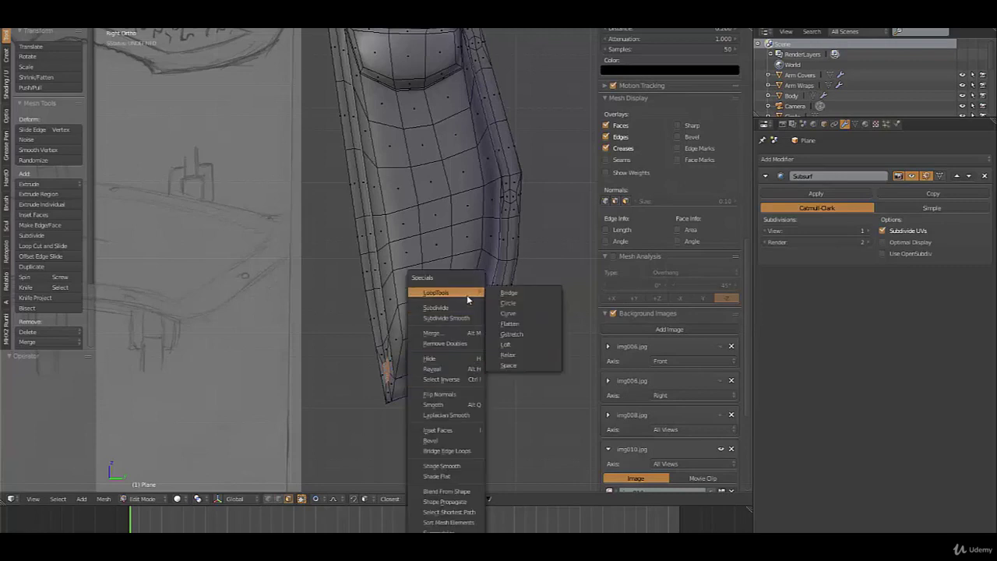
left_click(512, 308)
middle_click_drag(417, 356, 429, 334)
key("s")
right_click(435, 406)
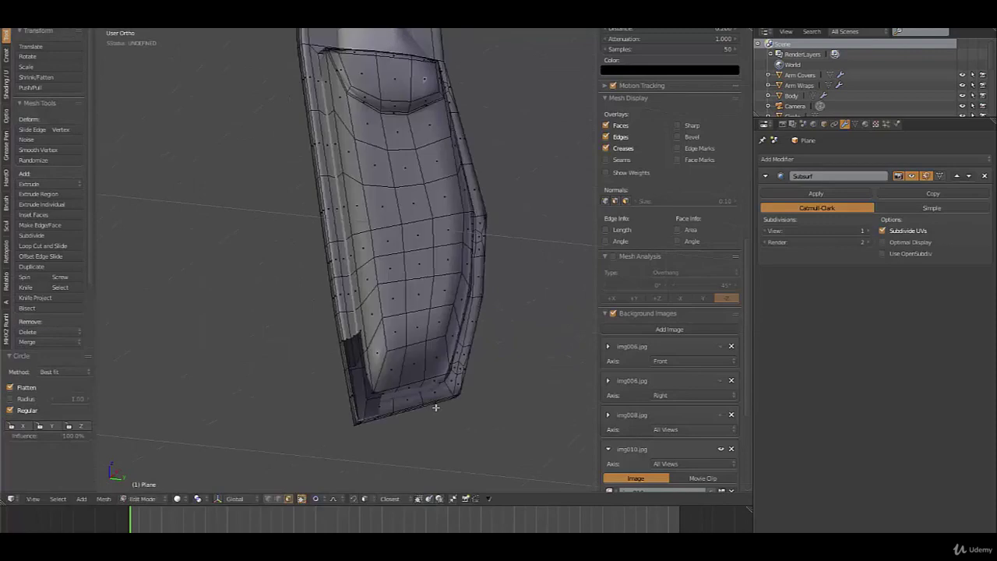
Undo the circle, smoothing and inset at the straight side's pointed bottom corner
key("Tab")
key("Tab")
key("ctrl+z")
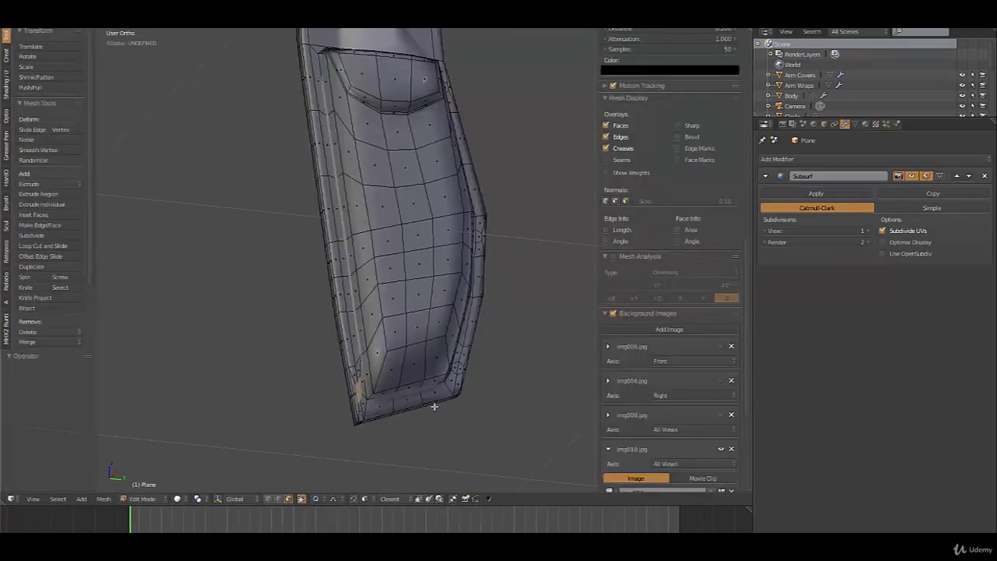
middle_click_drag(427, 374, 425, 372)
key("ctrl+z")
key("ctrl+z")
key("ctrl+z")
key("ctrl+z")
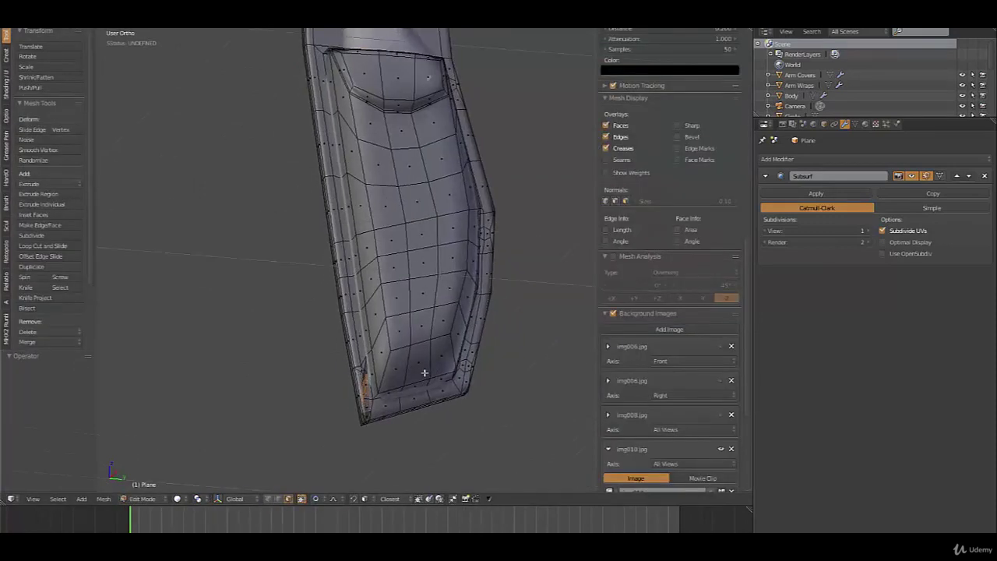
Inset the border face pair just above the straight side's bottom corner by about 0.011 and smooth the vertices three times
right_click(363, 346)
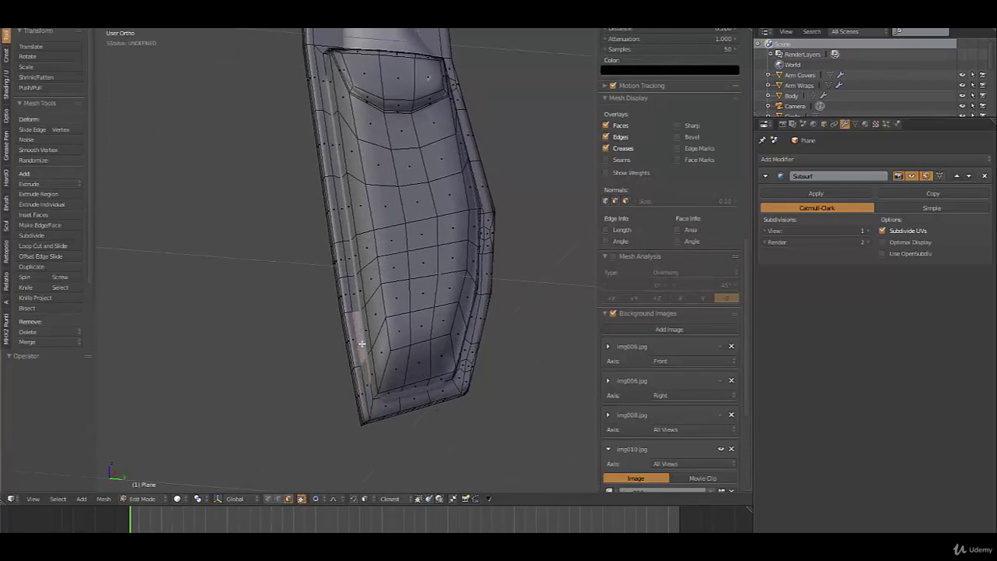
key("i")
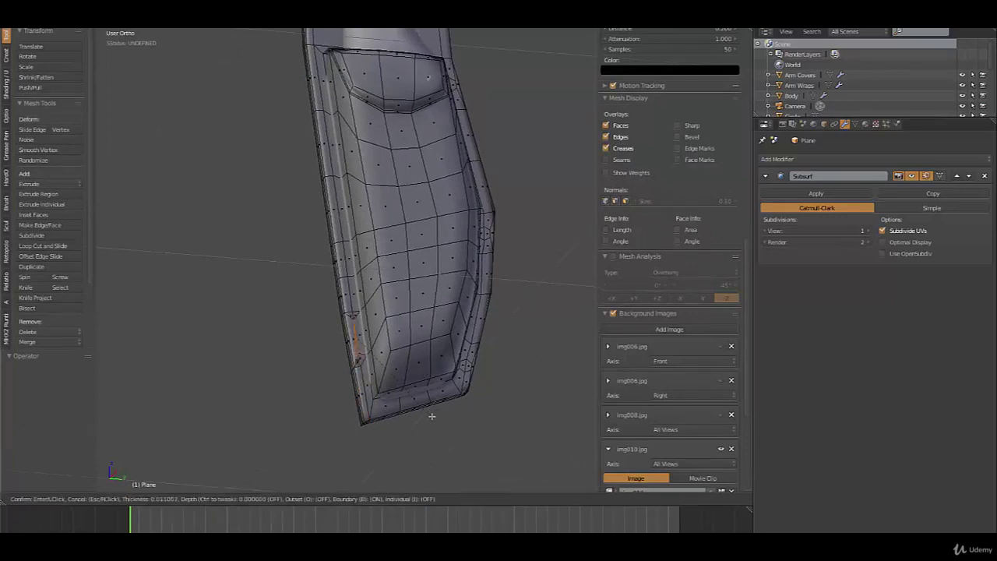
left_click(429, 415)
key("alt+q")
key("alt+q")
key("alt+q")
Shape the straight side's inset faces into a regular circle with LoopTools and scale it by 0.772
key("w")
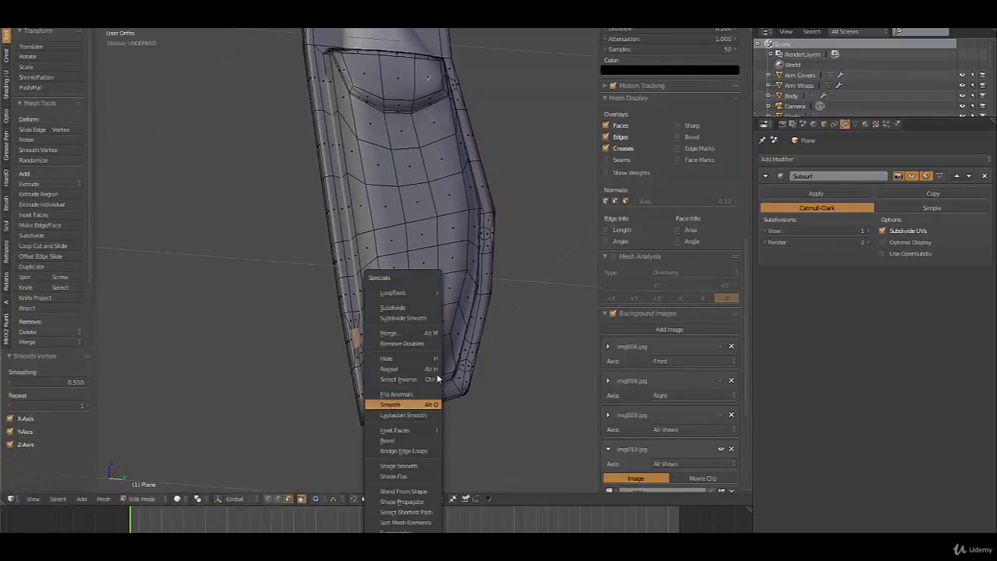
mouse_move(413, 293)
left_click(469, 306)
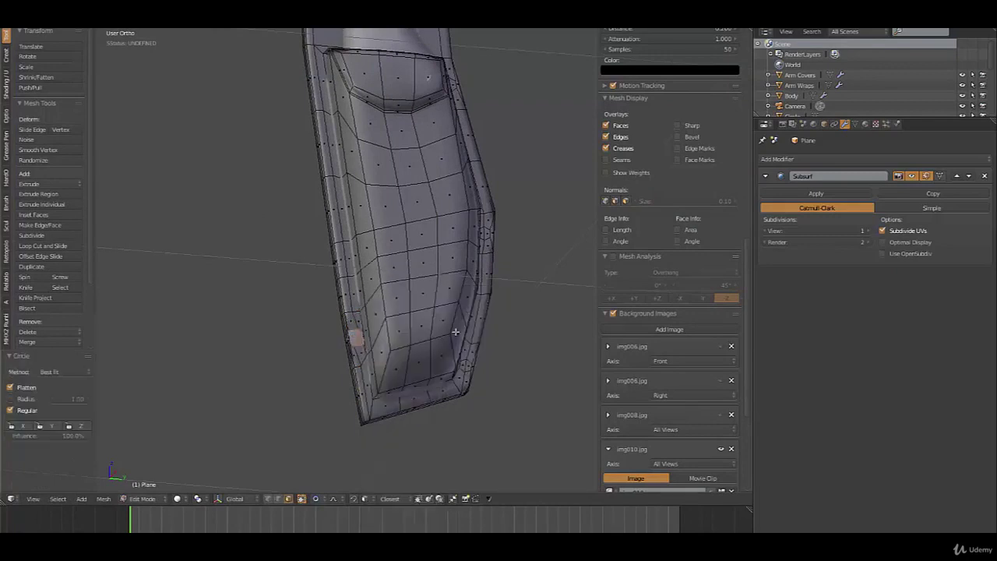
key("s")
left_click(434, 421)
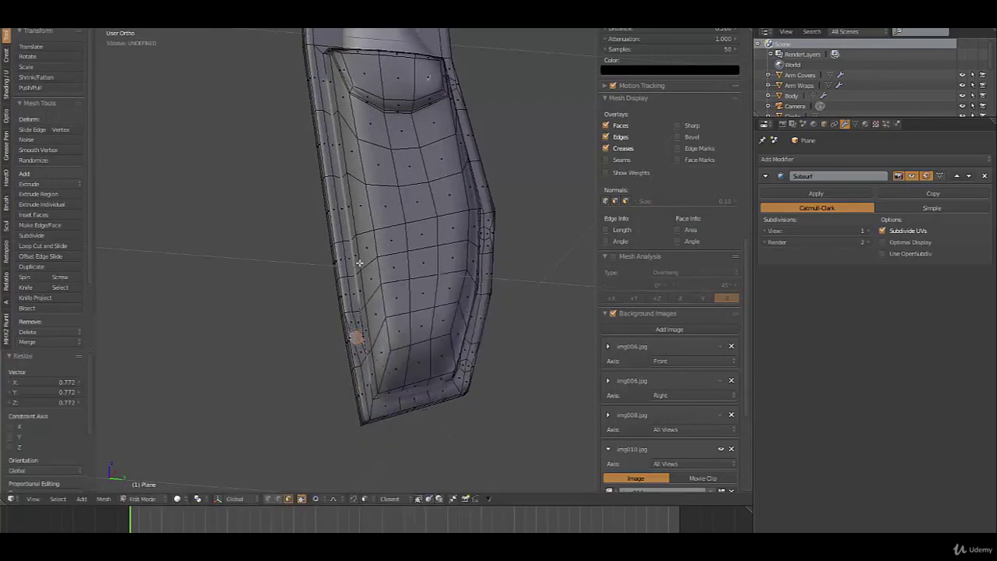
Scale the straight side's circular faces down further by 0.762
middle_click_drag(360, 273, 380, 306, "shift")
scroll(413, 390, "up", 3)
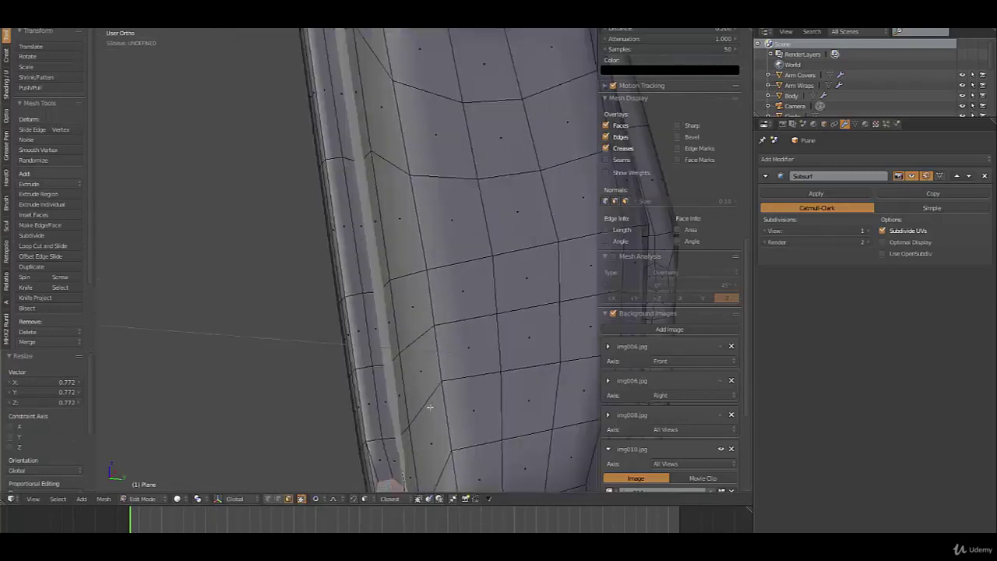
scroll(431, 401, "down", 1)
key("s")
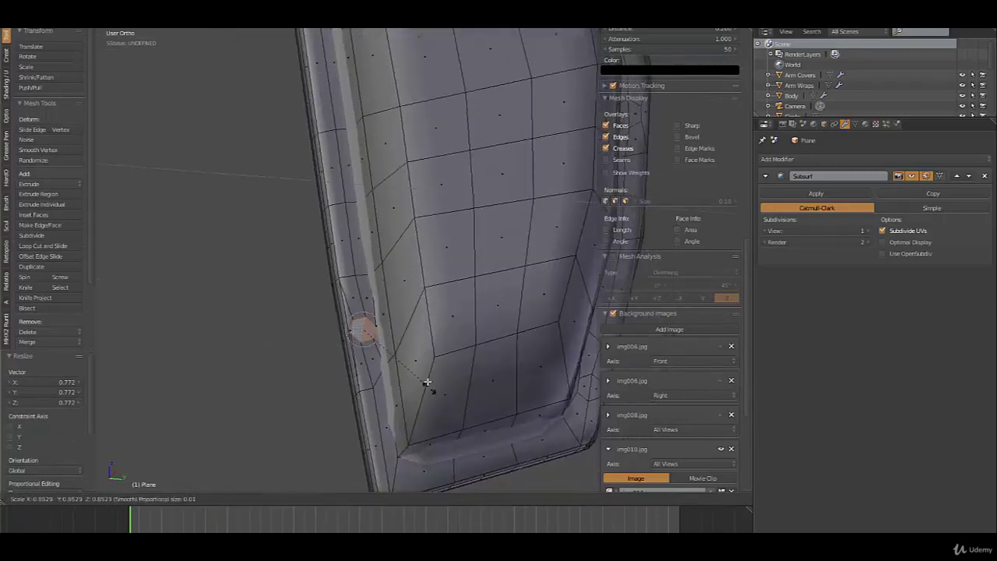
left_click(426, 378)
Inset the border face pair midway up the straight side by about 0.006 and smooth the vertices repeatedly
scroll(388, 295, "down", 5)
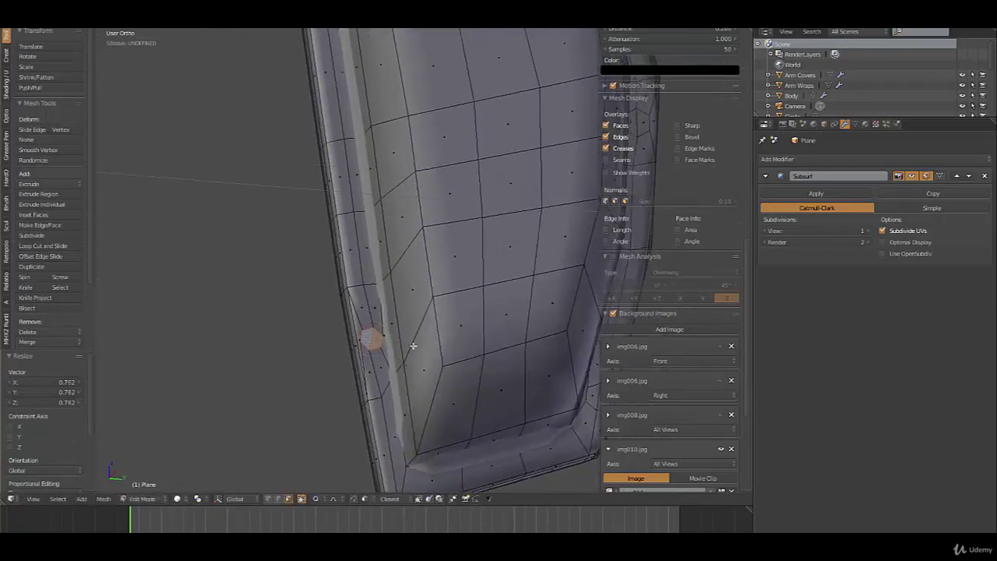
right_click(380, 262)
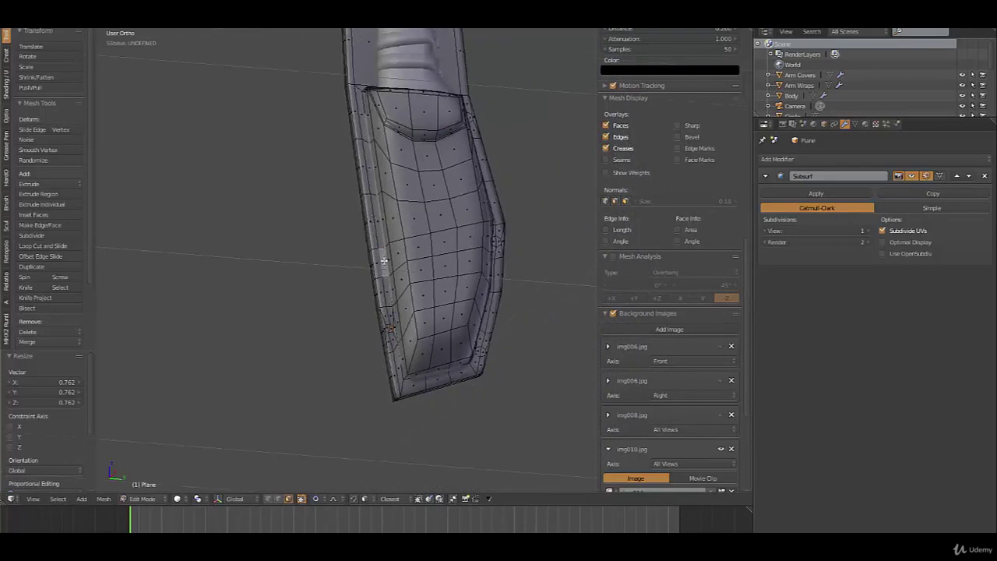
key("i")
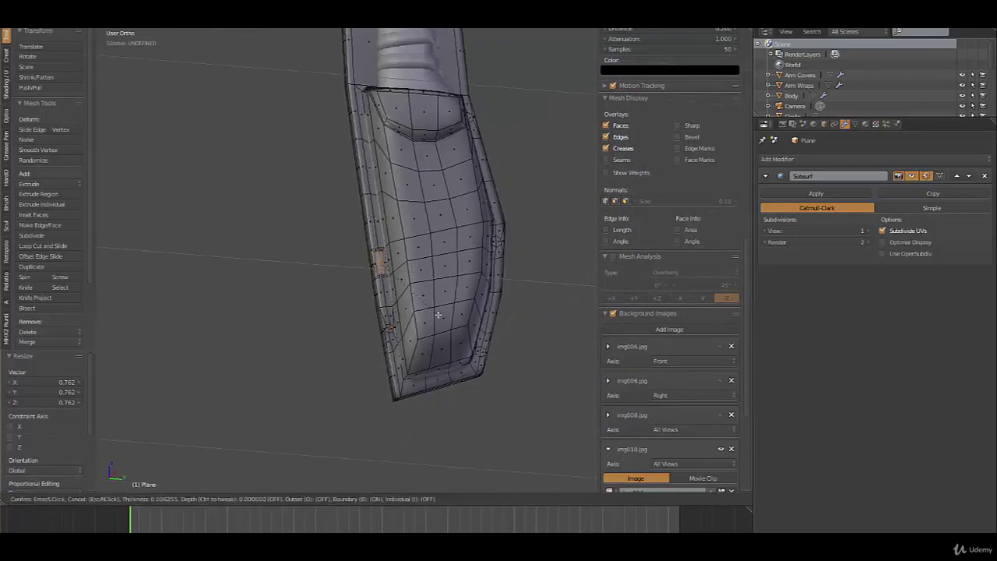
left_click(438, 315)
key("w")
key("shift+r")
Shape the midway inset faces on the straight side into a regular LoopTools circle and scale it by 0.854
key("w")
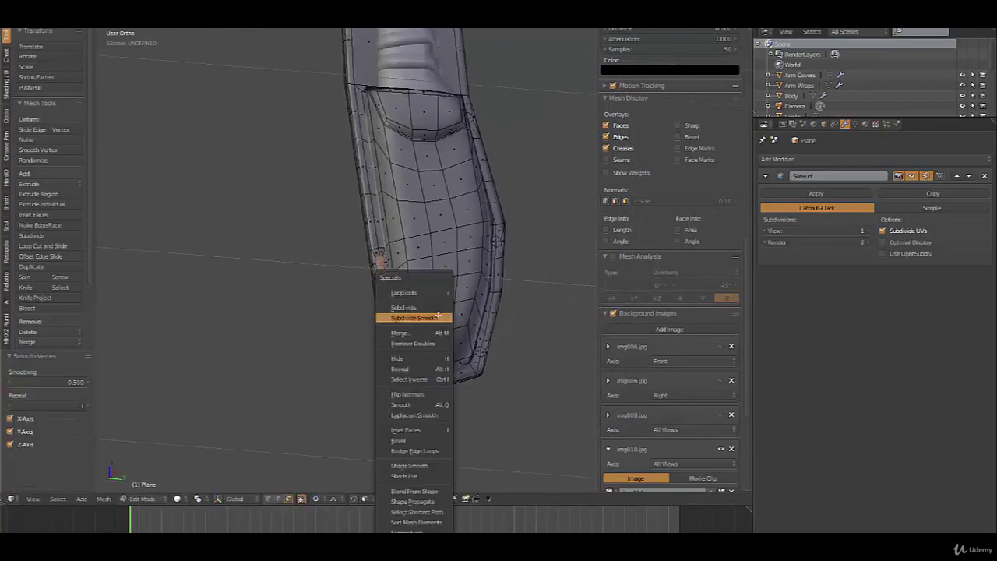
mouse_move(437, 294)
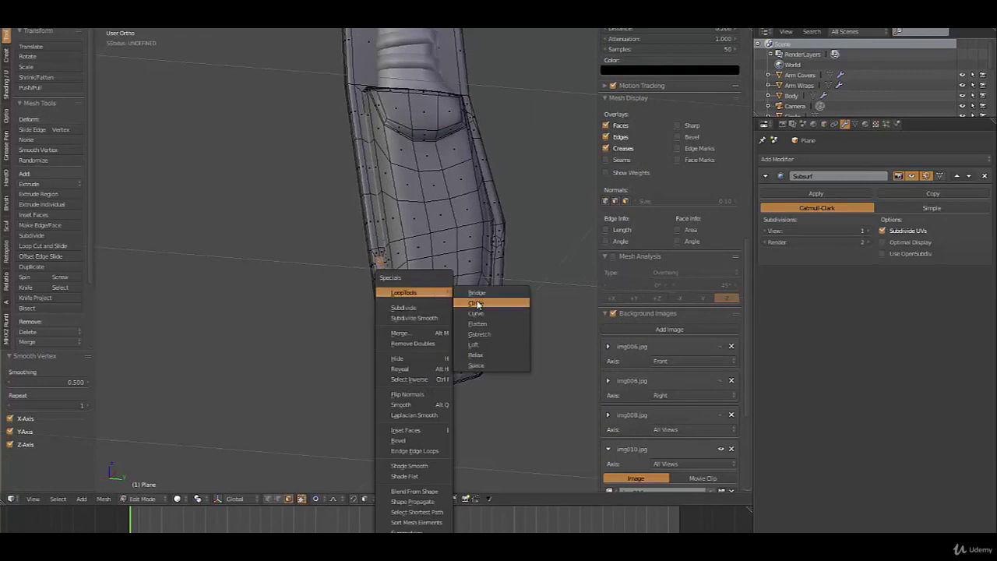
left_click(477, 303)
scroll(438, 307, "up", 2)
key("s")
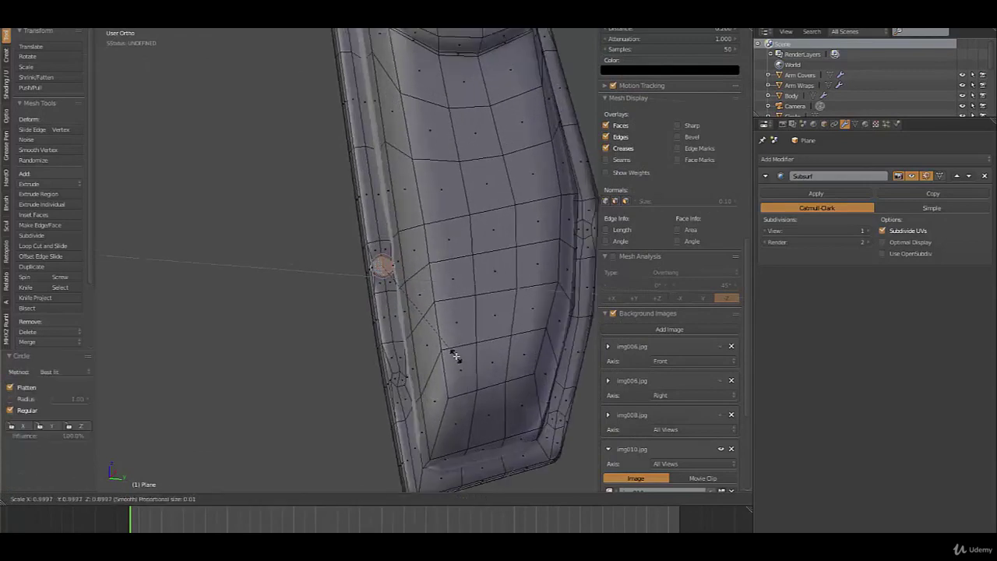
left_click(454, 351)
Inset the straight side's border face pair just below the sheath mouth by about 0.006 and smooth the vertices
middle_click_drag(374, 188, 432, 317, "shift")
right_click(419, 227)
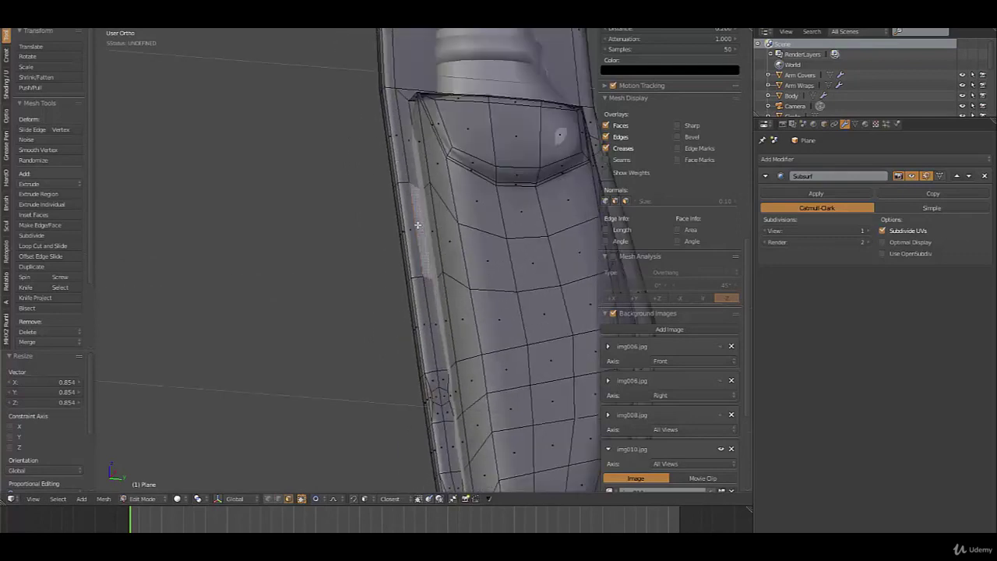
right_click(412, 169)
right_click(401, 165, "shift")
key("i")
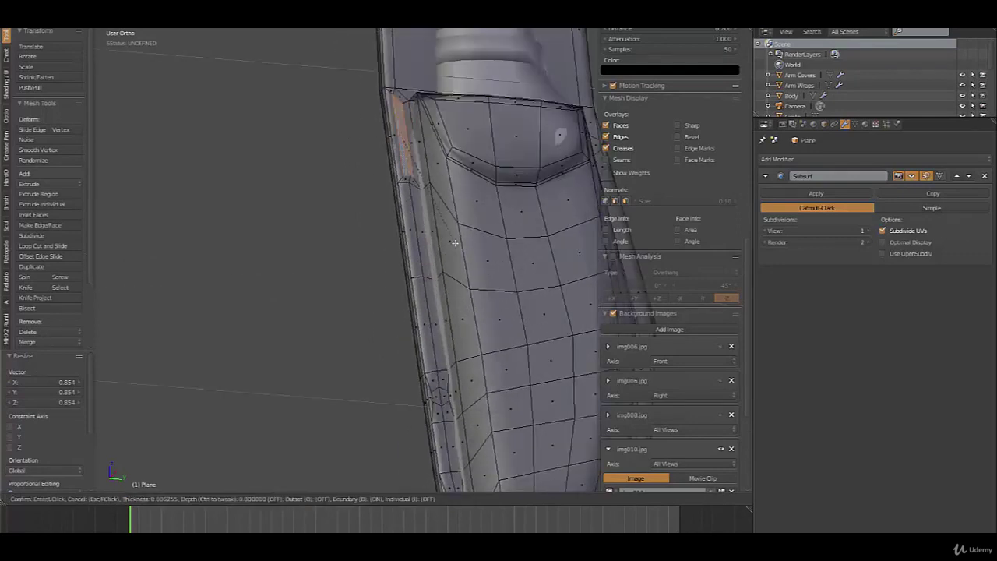
left_click(454, 244)
key("w")
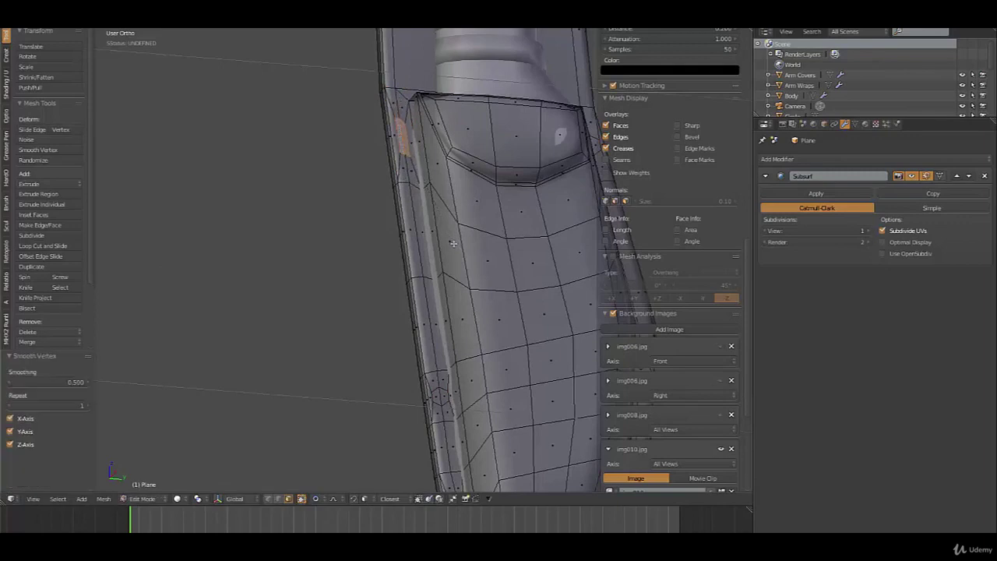
Shape the inset faces below the sheath mouth into a regular, flattened circle with LoopTools
key("w")
mouse_move(436, 243)
left_click(498, 255)
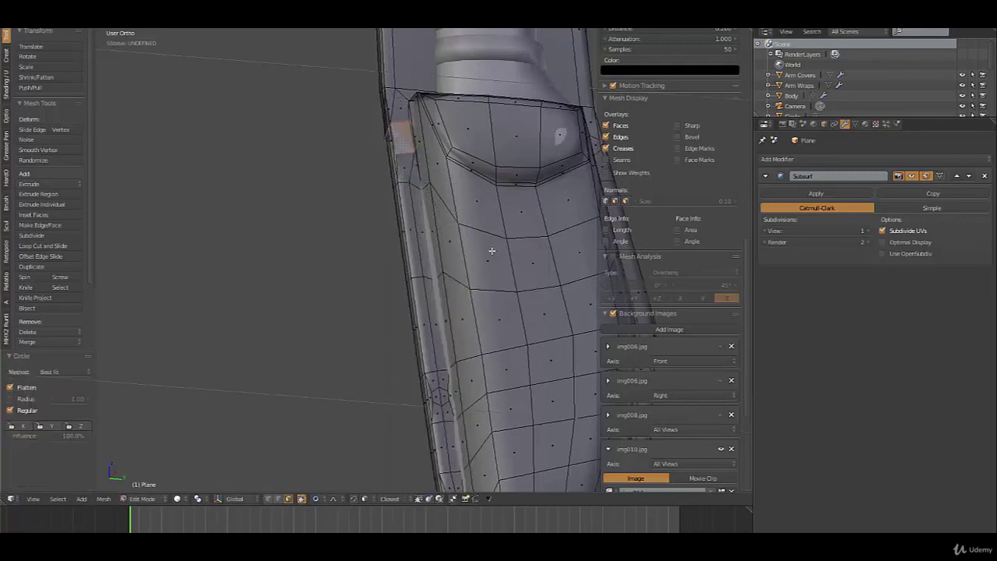
Rotate the circular rivet face on the sheath's upper rim by about 17.4° and scale it to about 0.458
key("s")
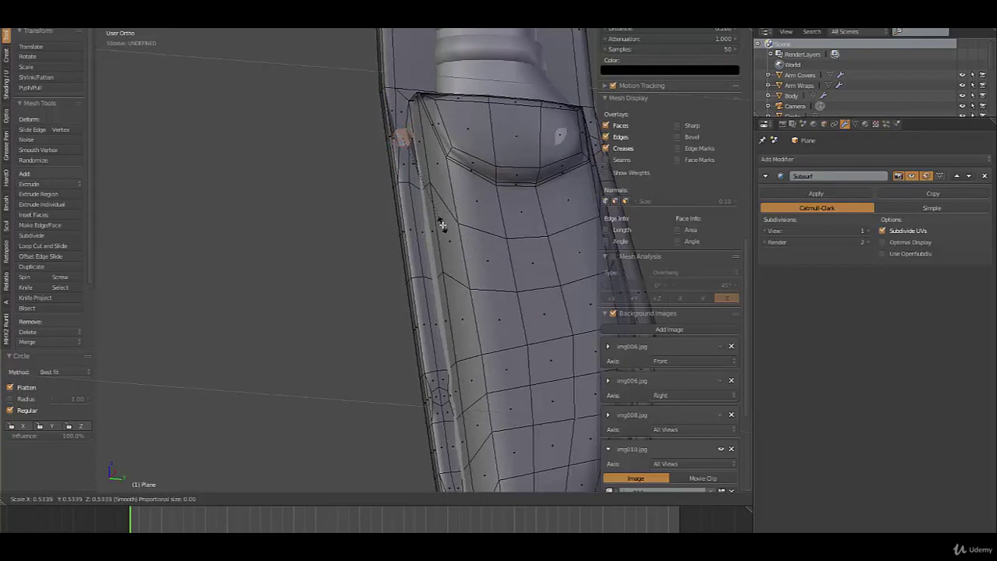
right_click(442, 224)
key("r")
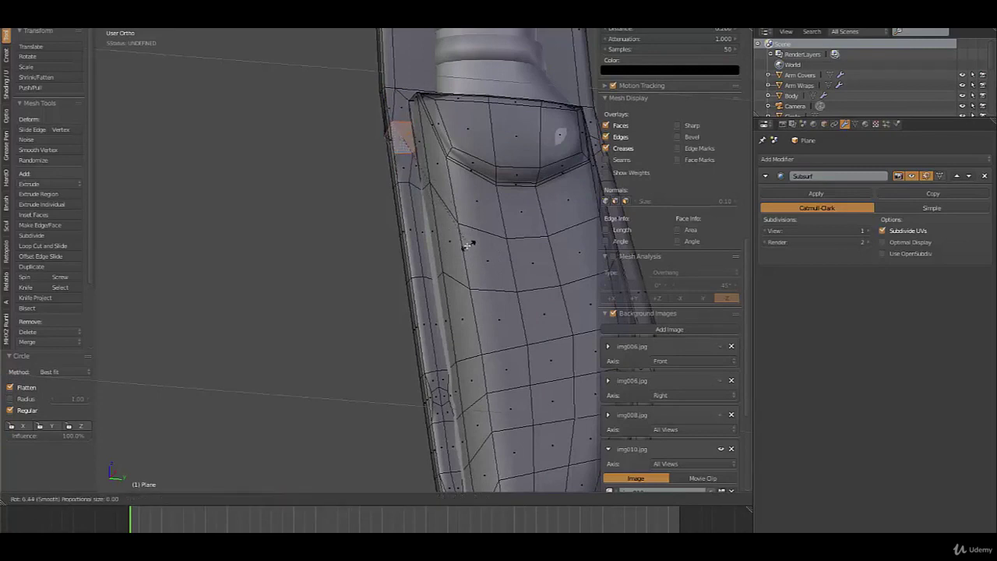
left_click(448, 246)
key("s")
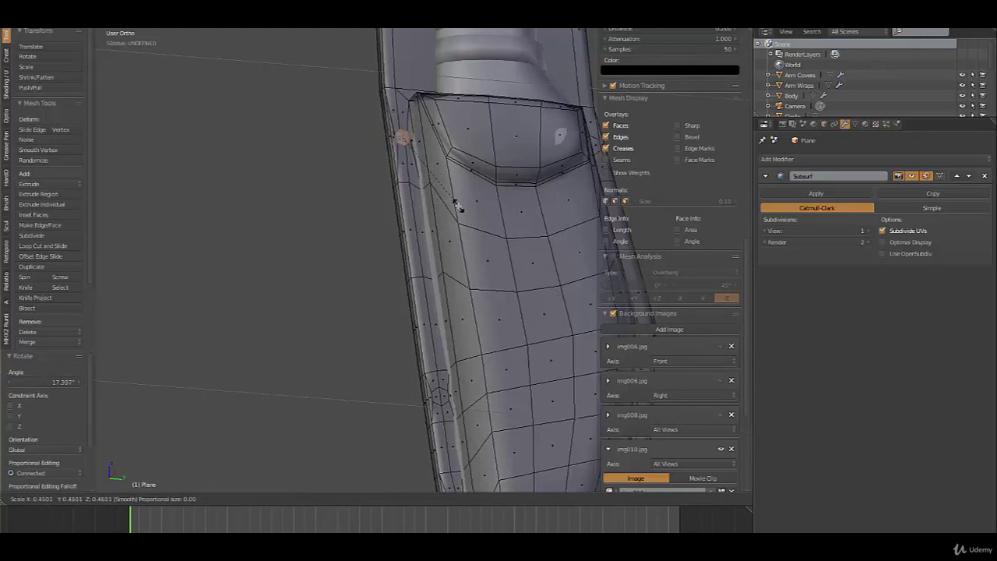
left_click(459, 205)
Add the other circular rivet faces around the sheath's rim to the selection
middle_click_drag(459, 206, 414, 264)
key("ctrl+Tab")
left_click(470, 321)
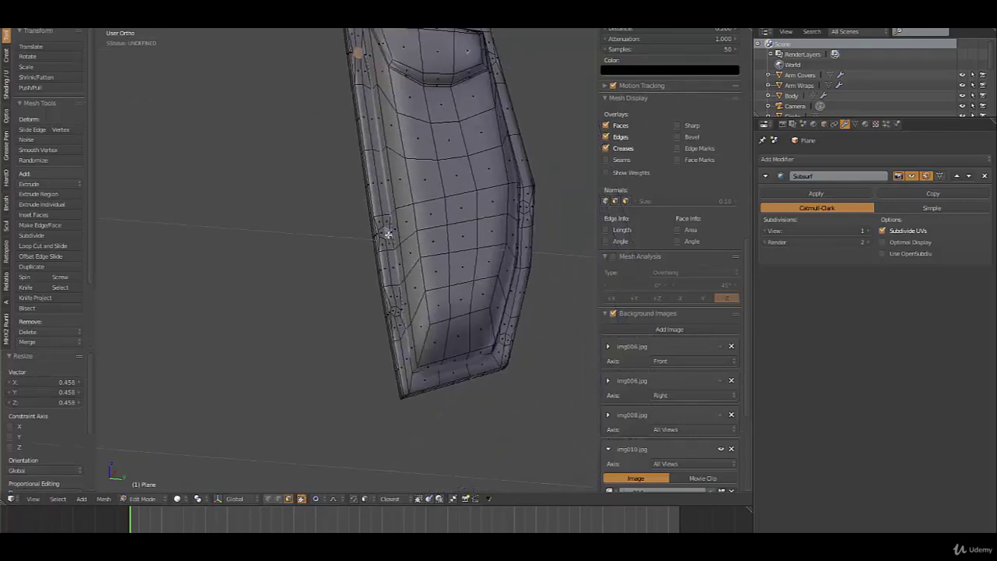
right_click(394, 310, "shift")
right_click(508, 340, "shift")
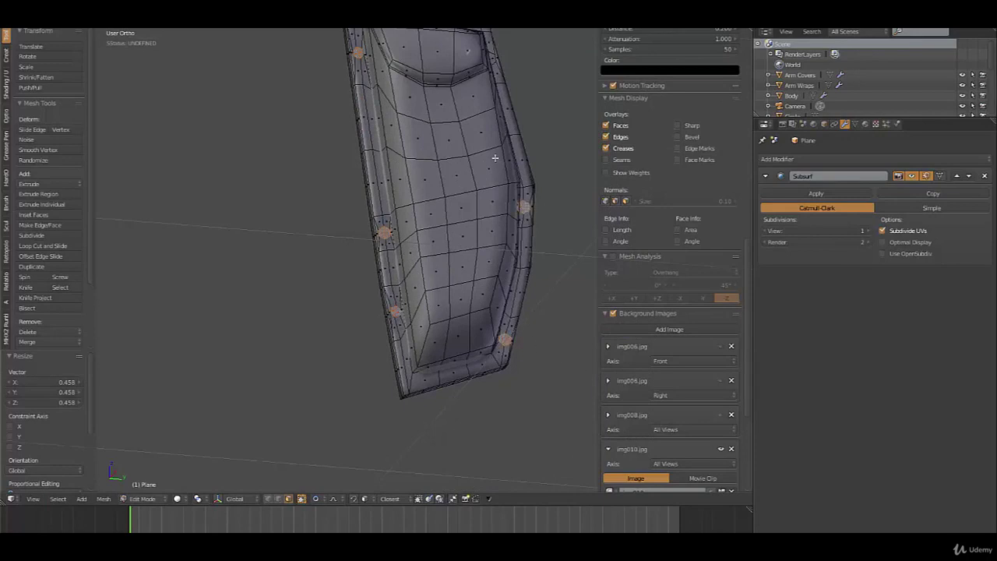
middle_click_drag(495, 158, 540, 106)
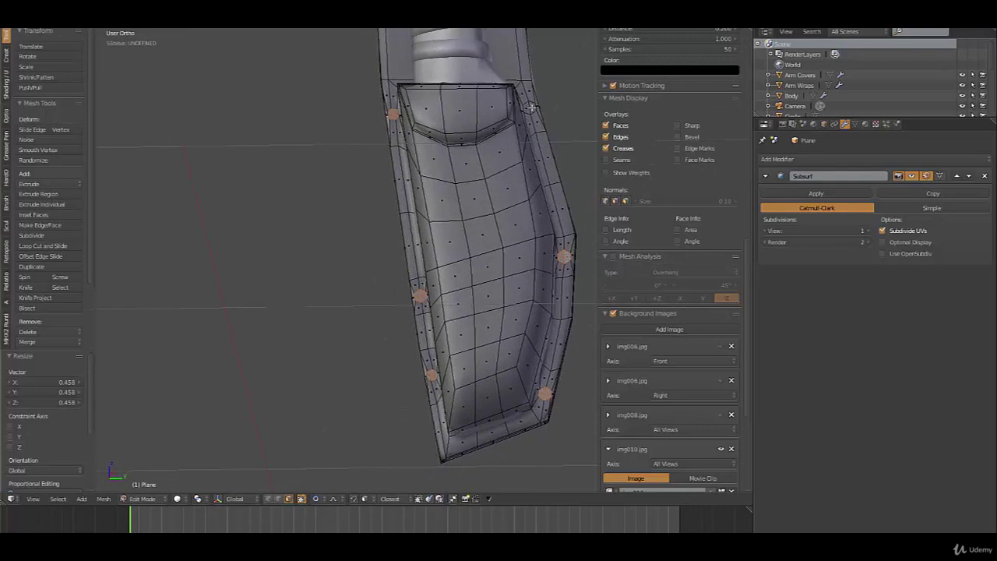
right_click(530, 108, "shift")
Extrude the selected rivet faces about -0.005 along their normals to recess them
middle_click_drag(503, 314, 433, 303)
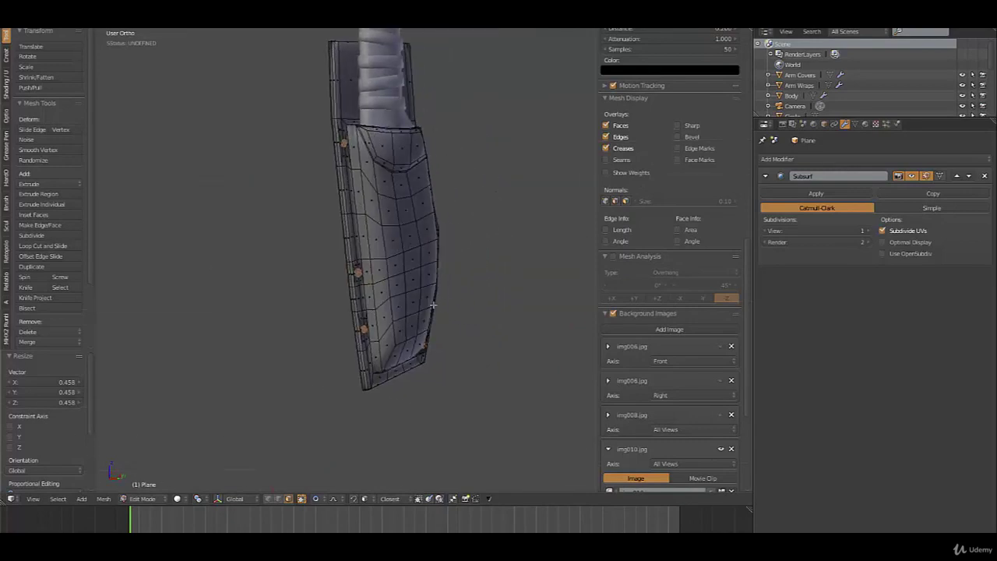
key("g")
key("z")
key("z")
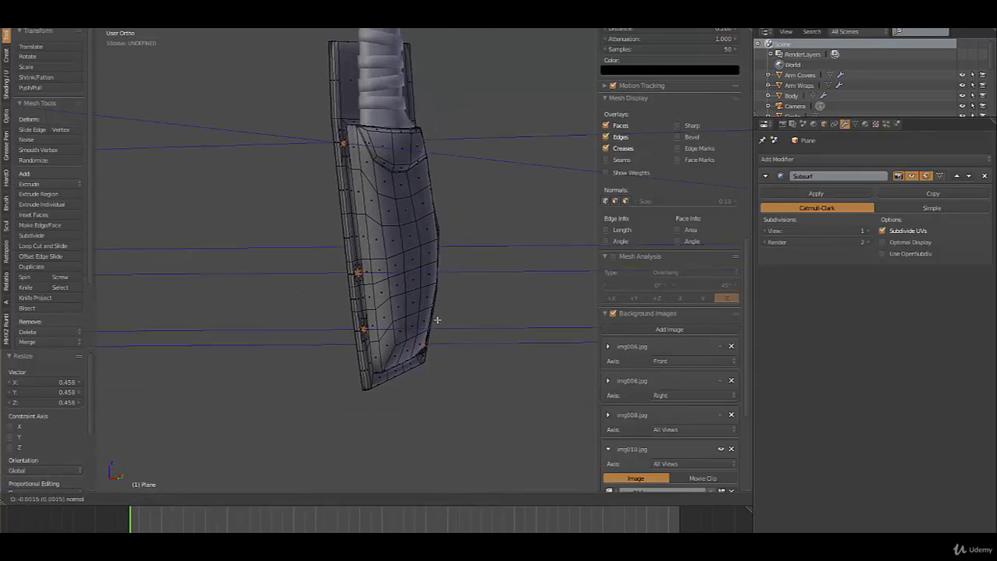
left_click(436, 320)
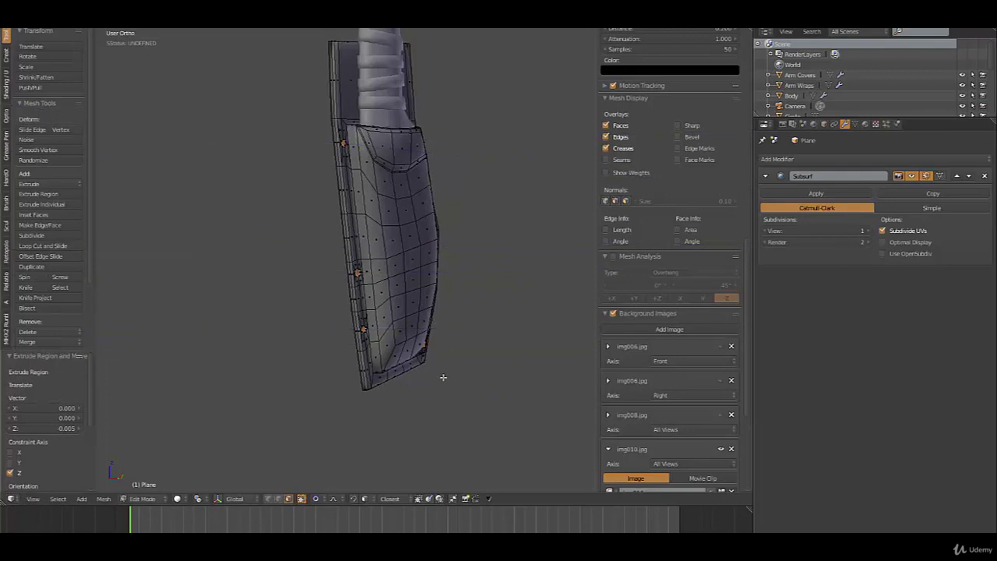
Extrude the rivet faces in place and scale the new faces to about 0.762
scroll(442, 378, "up", 1)
key("e")
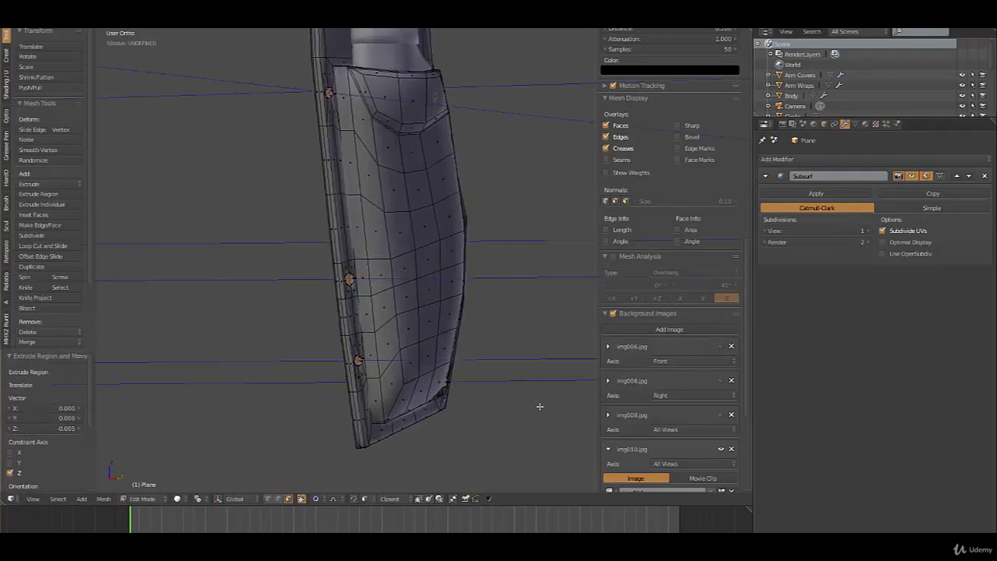
key("Escape")
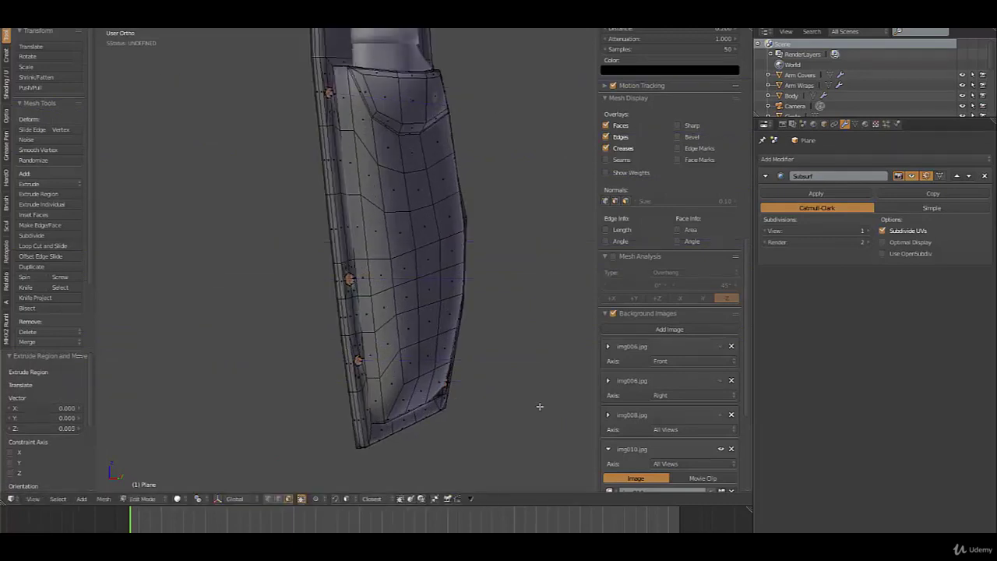
key("s")
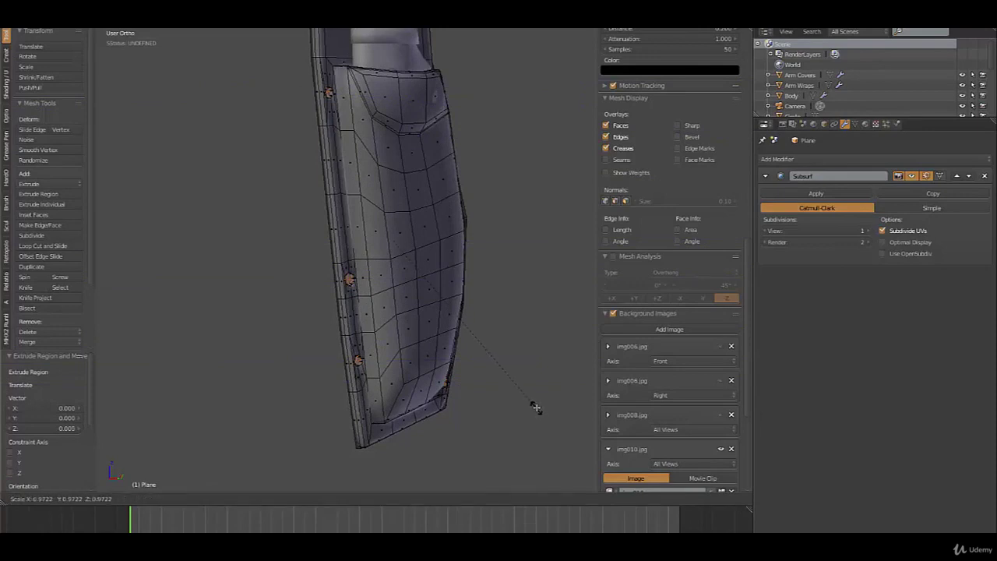
left_click(510, 368)
Extrude the rivet faces outward along their normals and shrink the new caps slightly
key("e")
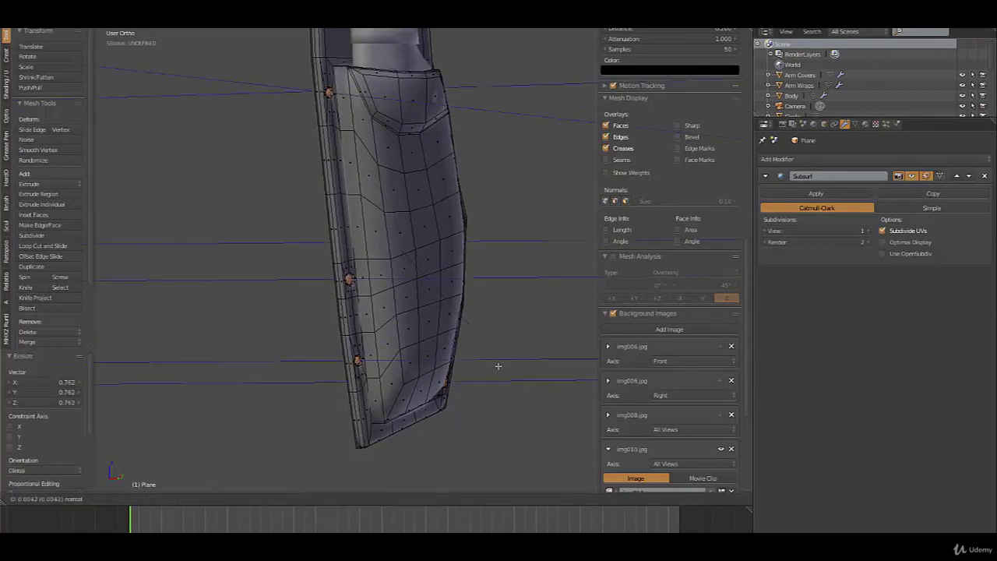
left_click(499, 369)
key("s")
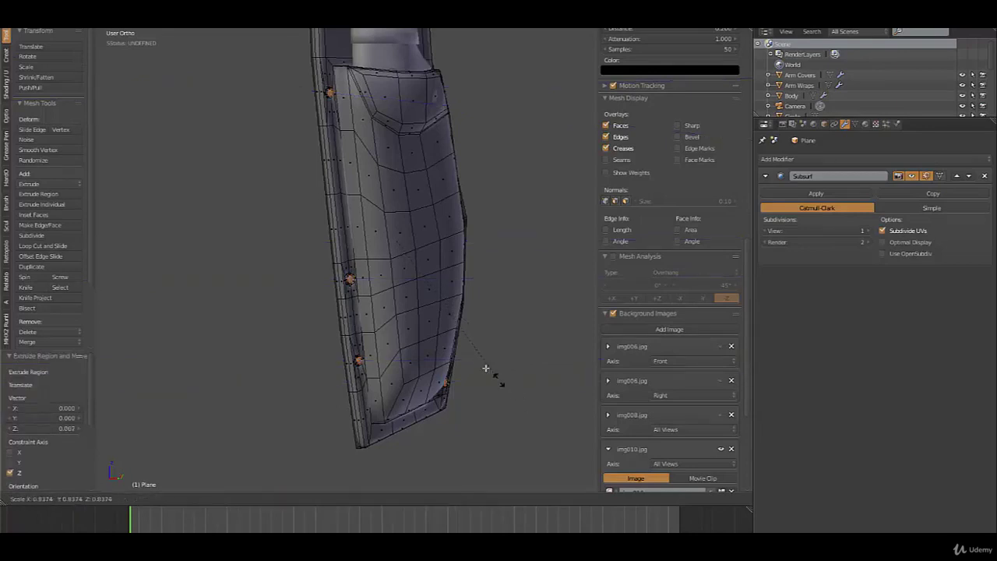
left_click(478, 361)
Leave Edit Mode and examine the finished rivets on the sheath from several angles
key("Tab")
middle_click_drag(479, 362, 445, 352)
scroll(472, 258, "down", 6)
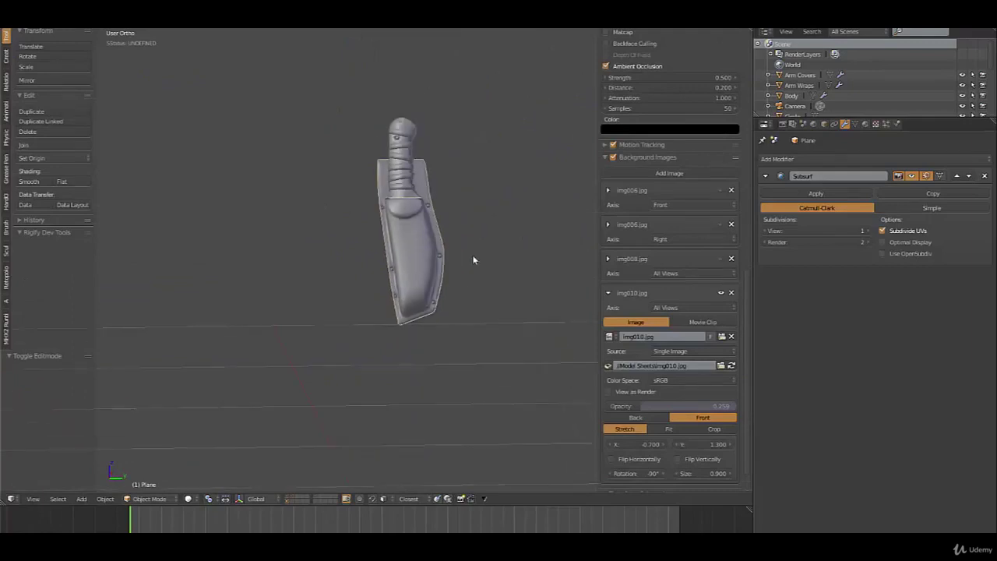
mouse_move(472, 258)
middle_mouse_down()
mouse_move(476, 276)
mouse_move(468, 271)
mouse_move(482, 244)
middle_mouse_up()
key("Tab")
key("Tab")
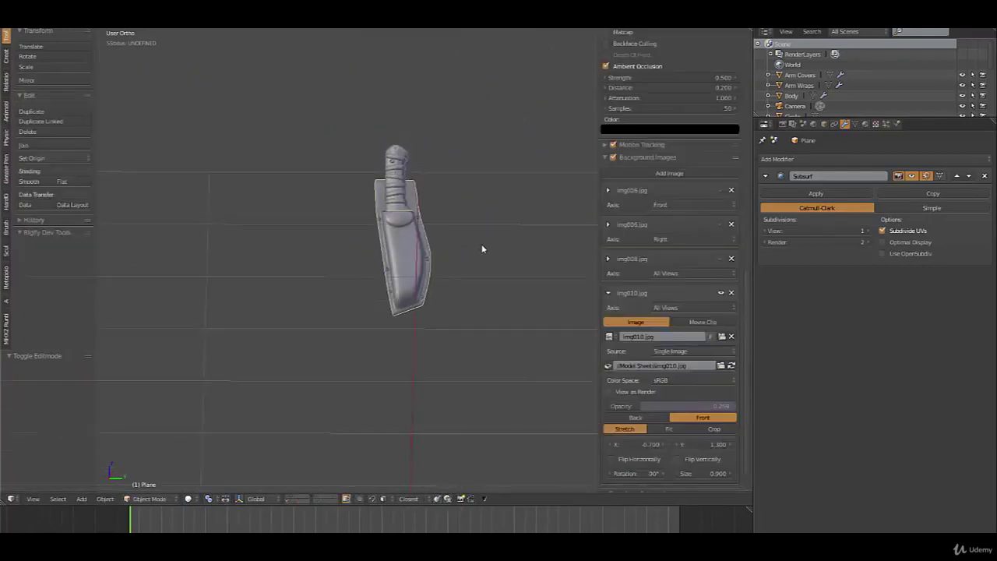
scroll(481, 244, "up", 4)
middle_click_drag(329, 252, 460, 226)
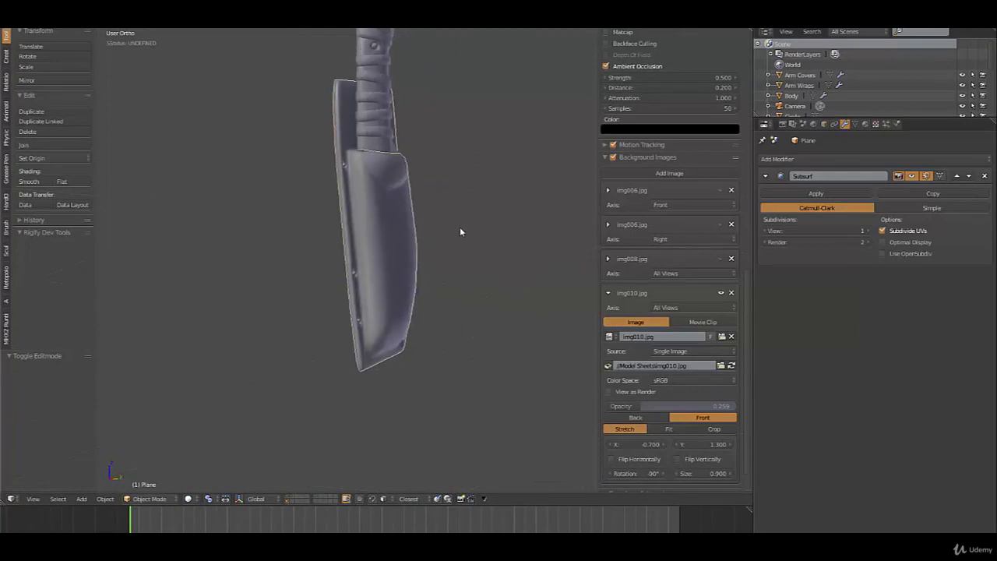
Show the character's layer in front view with the knife and sheath selected, and remove the img010.jpg background image
right_click(381, 113)
key("KP_1")
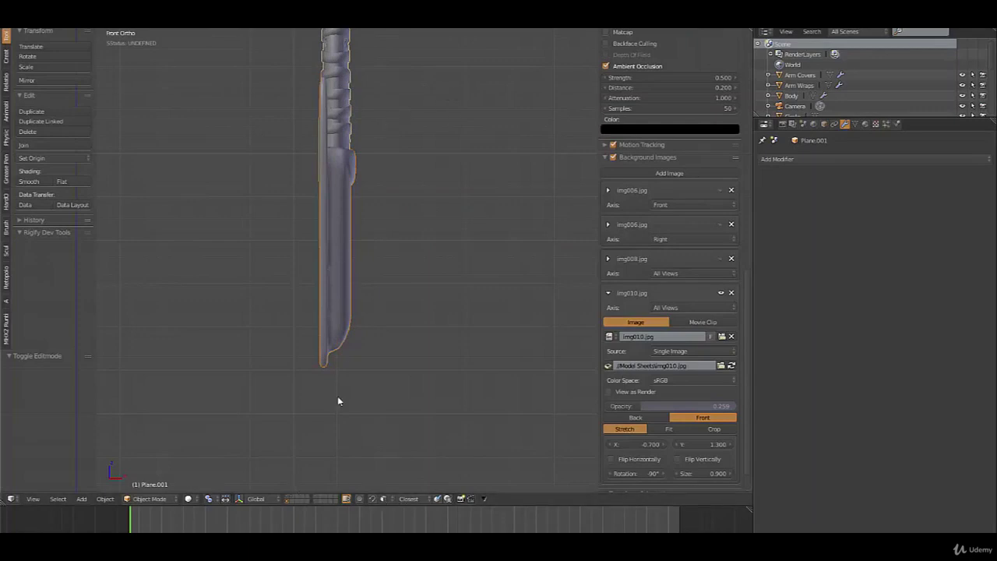
left_click(287, 497, "shift")
scroll(315, 242, "down", 5)
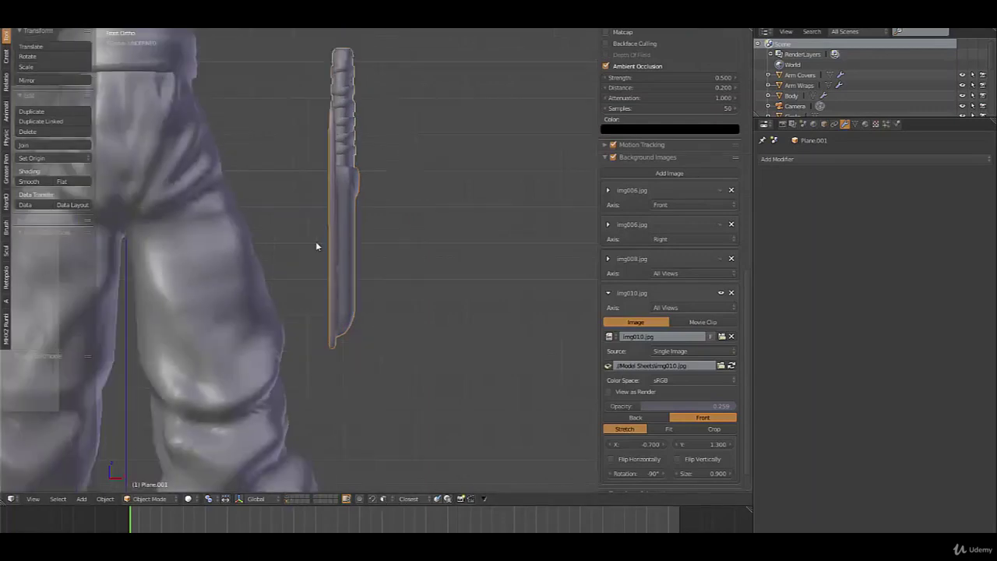
middle_click_drag(306, 259, 419, 306, "shift")
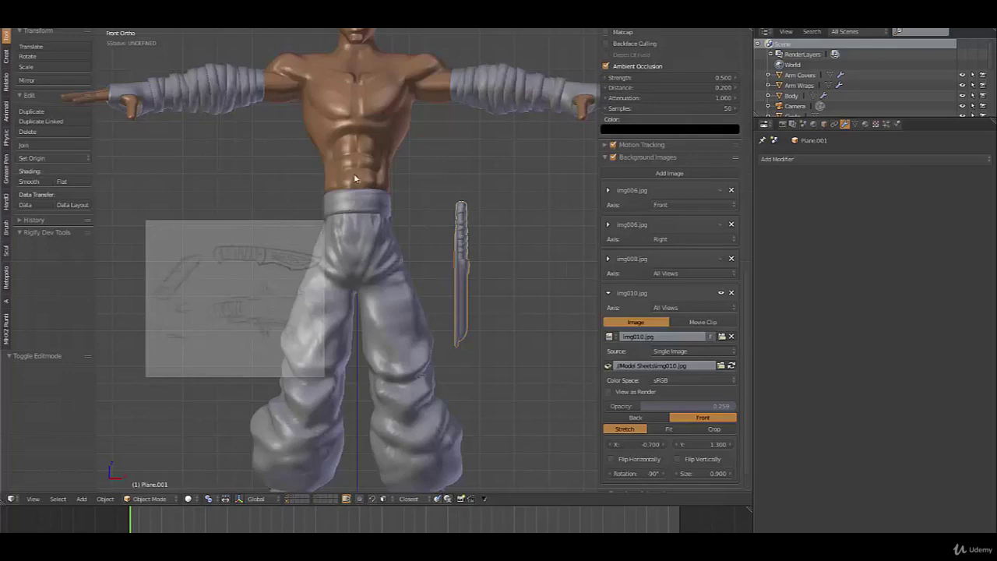
left_click(731, 292)
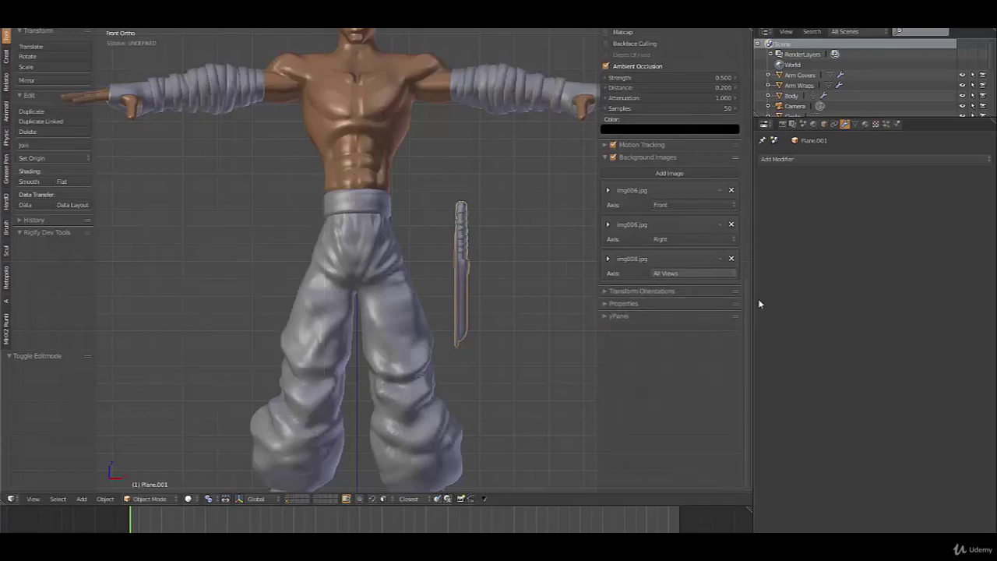
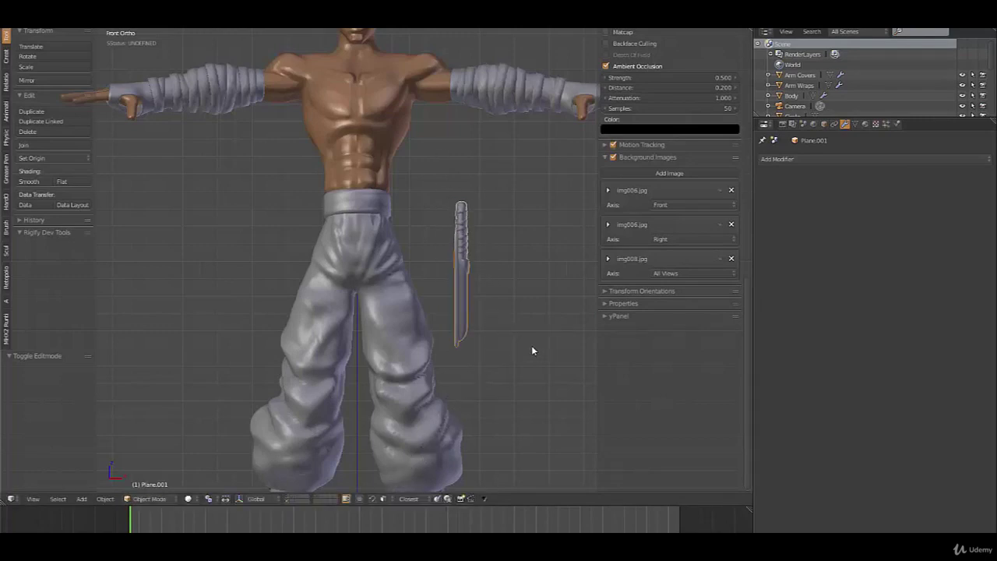
In front view, rotate the knife and sheath about -11.1° and move them about 0.11 in X and 0.018 in Z beside the hip
key("r")
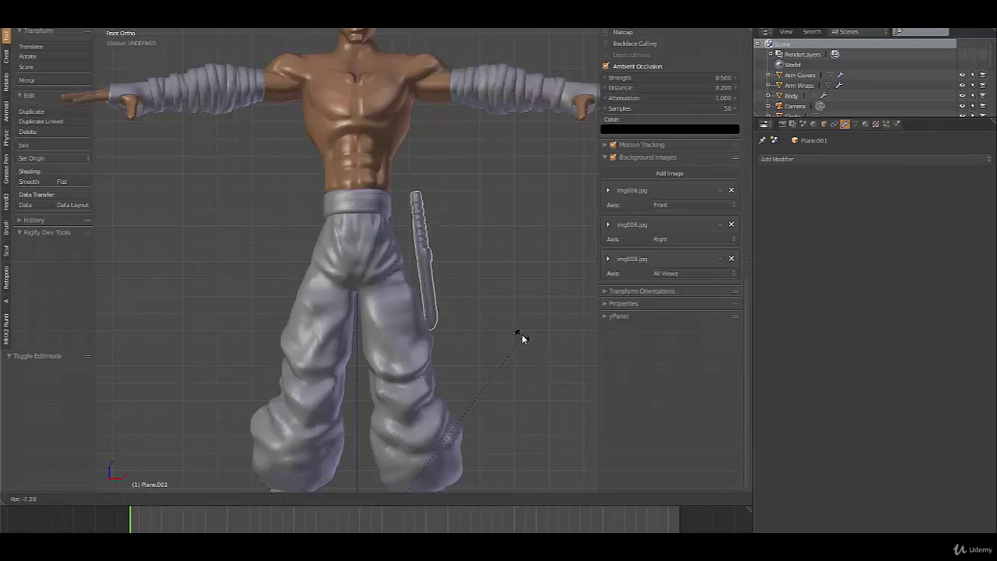
left_click(507, 326)
key("g")
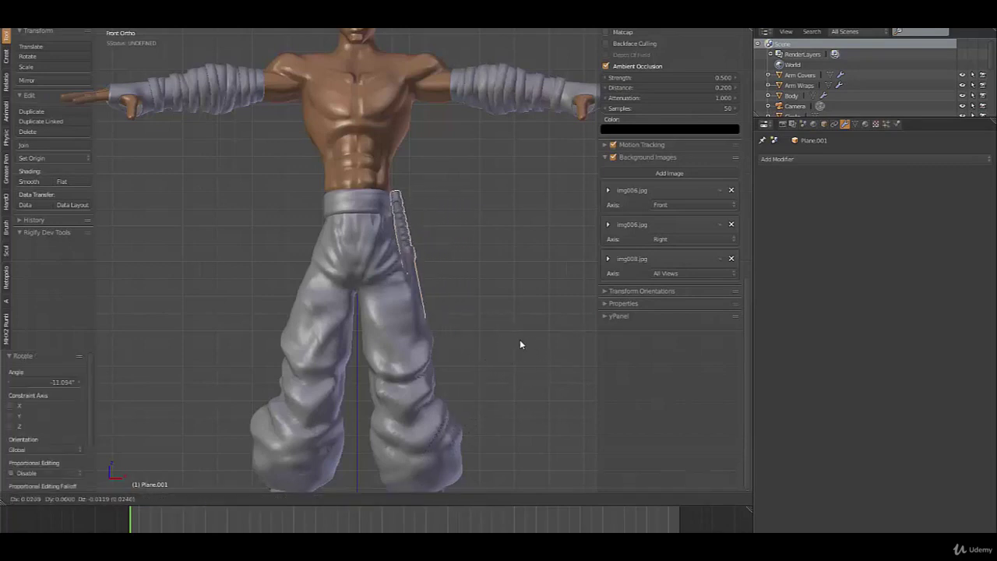
left_click(522, 336)
Fine-tune the knife and sheath against the trouser leg, moving them about 0.083 in X and rotating a final -1.87°
key("r")
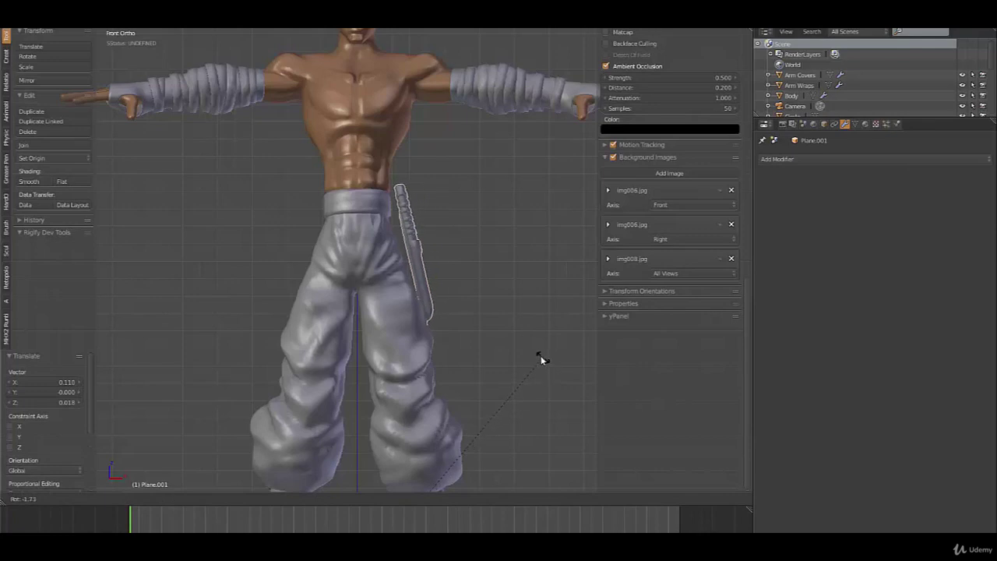
left_click(537, 357)
key("g")
left_click(543, 362)
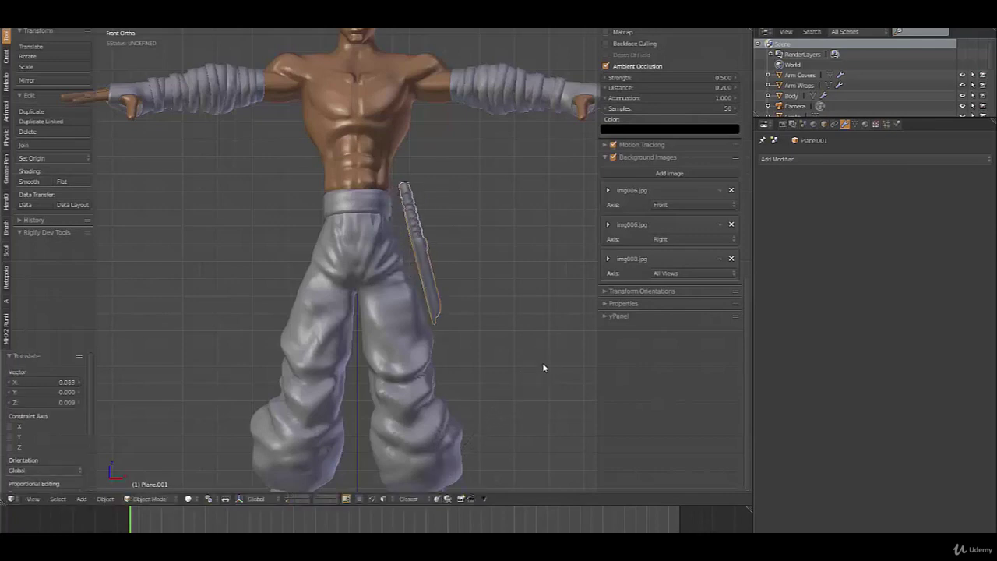
key("r")
left_click(545, 357)
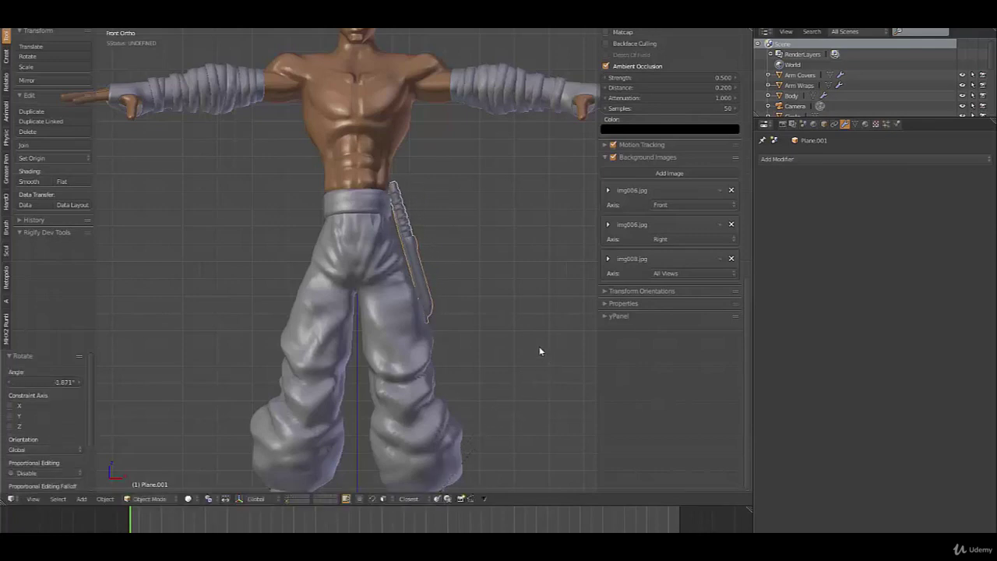
In right view, rotate the knife and sheath about -17.8° and move them about 0.482 in Y and 0.074 in Z onto the thigh
middle_click_drag(539, 346, 381, 288)
key("KP_3")
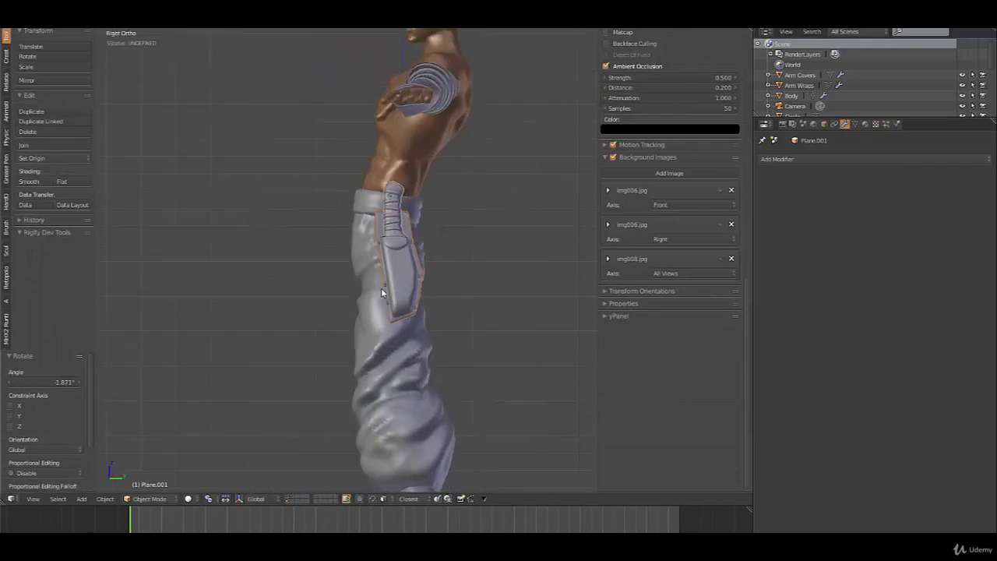
key("r")
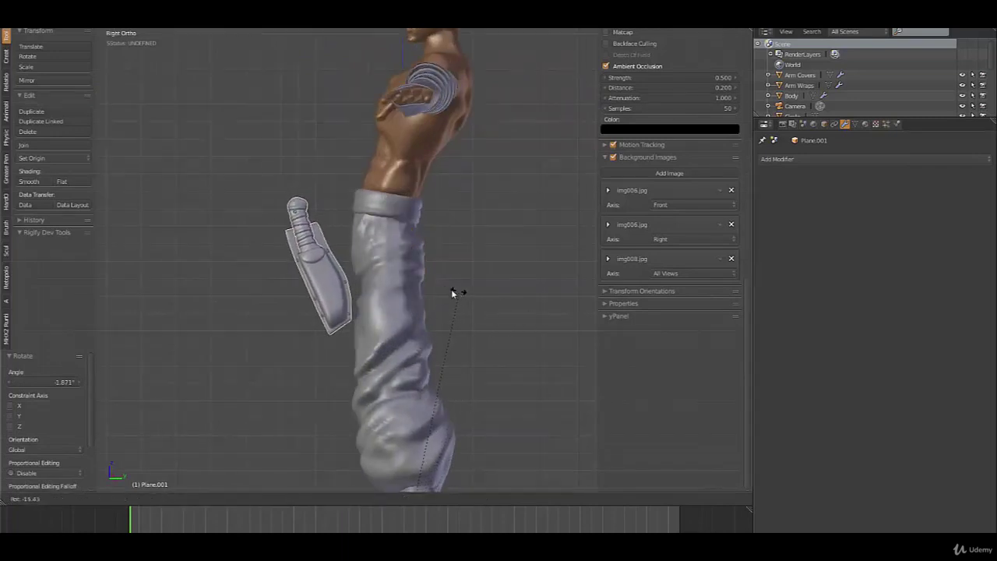
left_click(466, 300)
key("g")
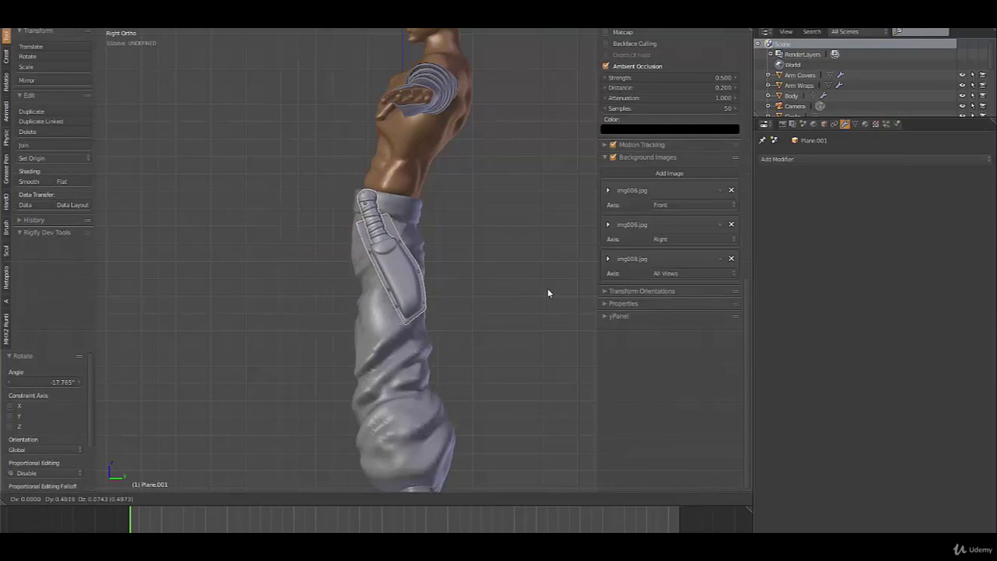
left_click(547, 292)
Select only the sheath and apply its location, rotation and scale
middle_click_drag(367, 273, 452, 273)
scroll(452, 272, "up", 2)
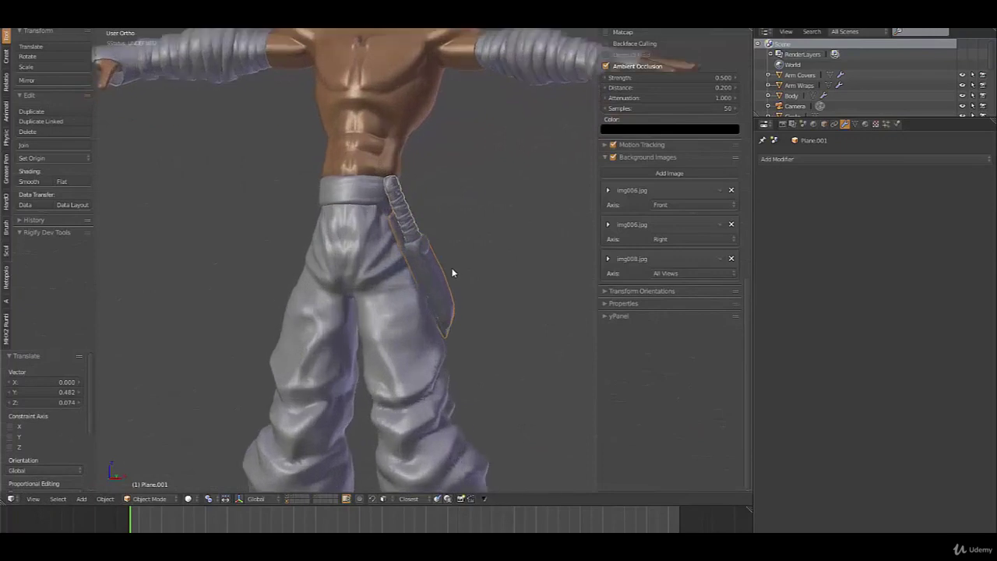
key("KP_1")
scroll(452, 273, "up", 3)
scroll(449, 278, "down", 3)
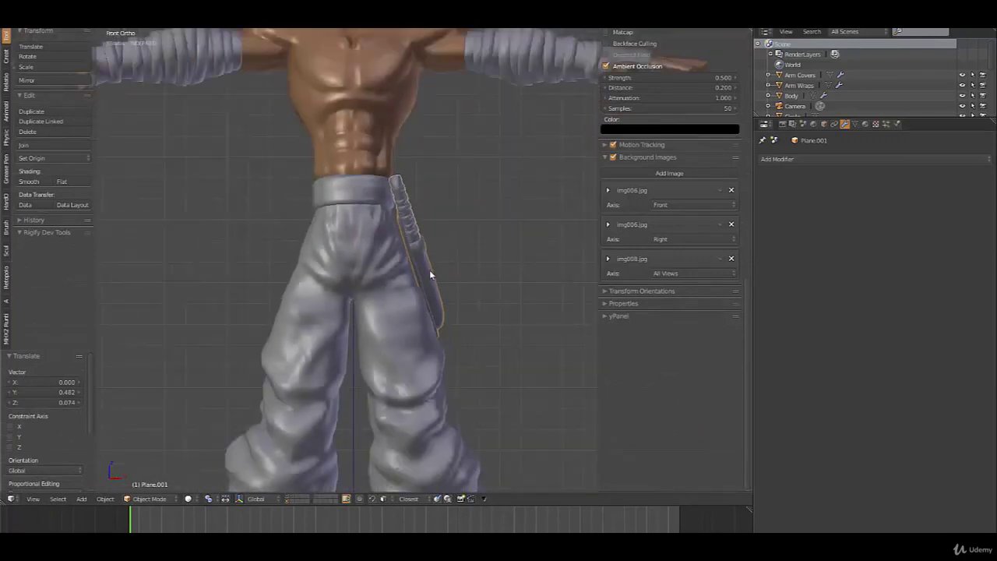
right_click(428, 271)
key("ctrl+a")
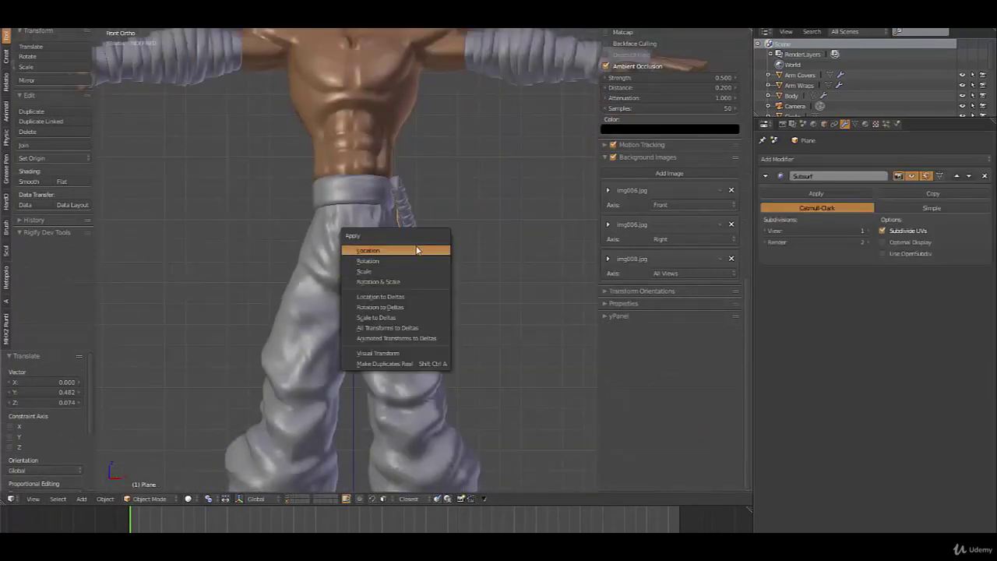
left_click(417, 251)
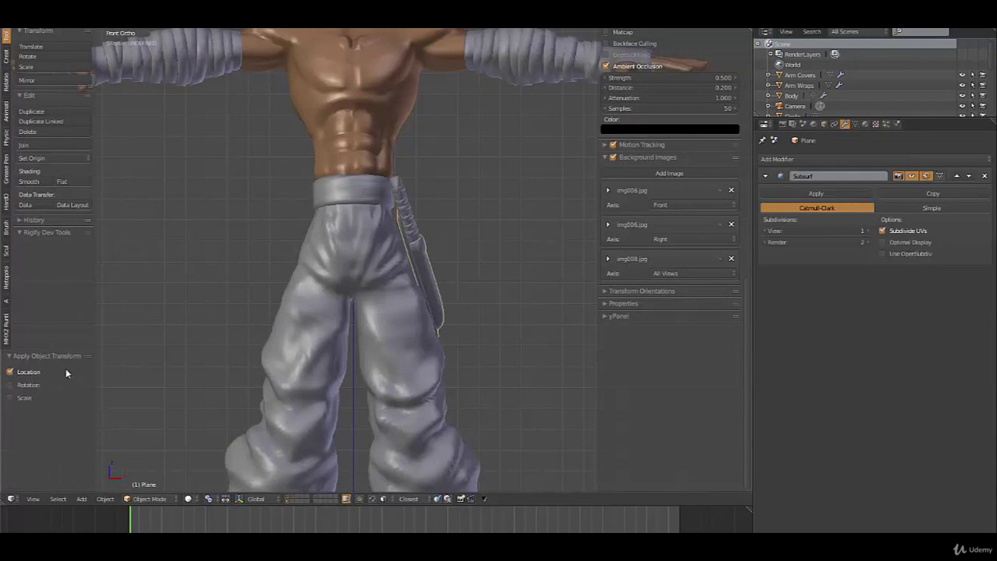
left_click(16, 385)
left_click(11, 398)
scroll(330, 295, "down", 5)
scroll(373, 321, "up", 3)
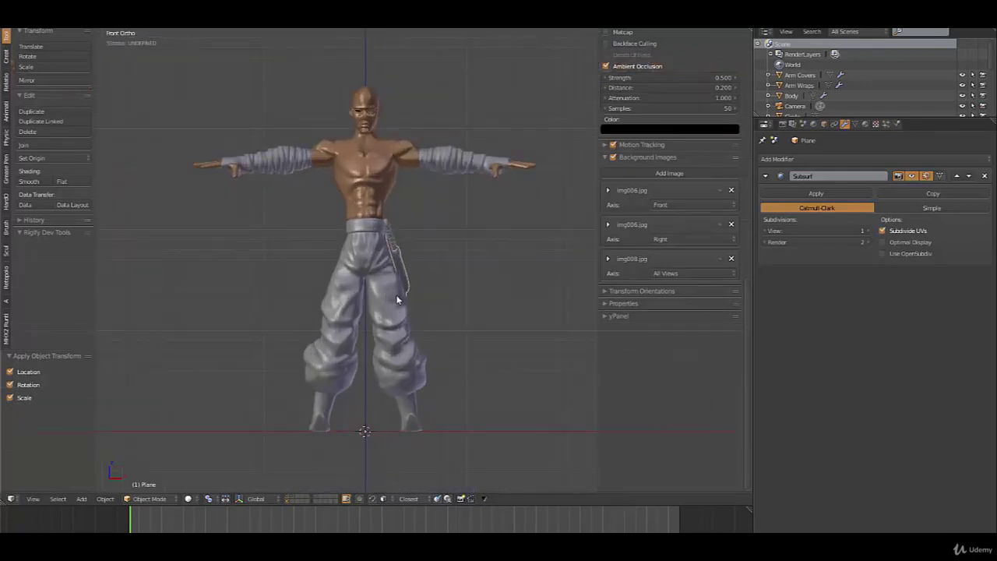
Select the knife and apply its location, rotation and scale
right_click(389, 235)
key("ctrl+a")
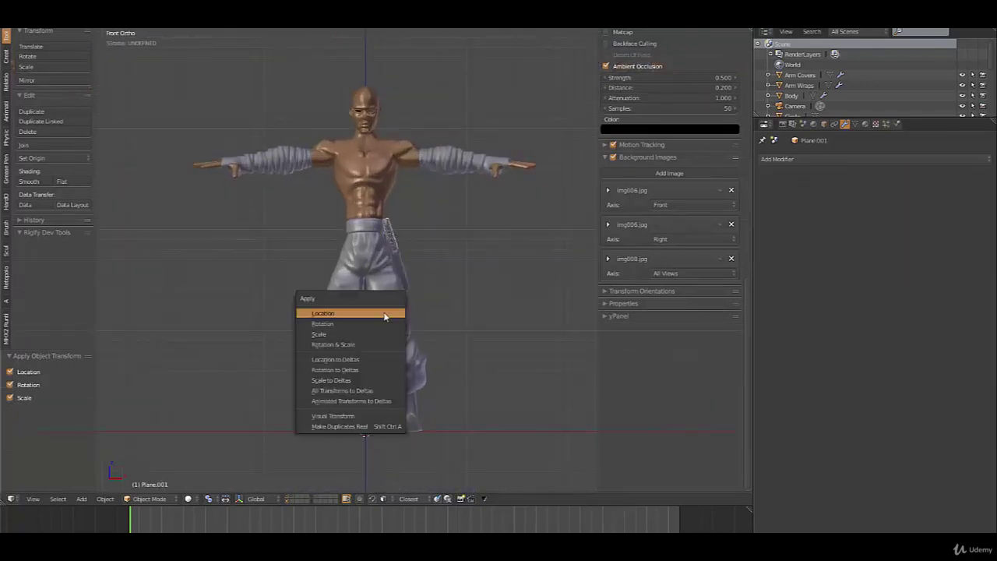
left_click(384, 312)
left_click(19, 384)
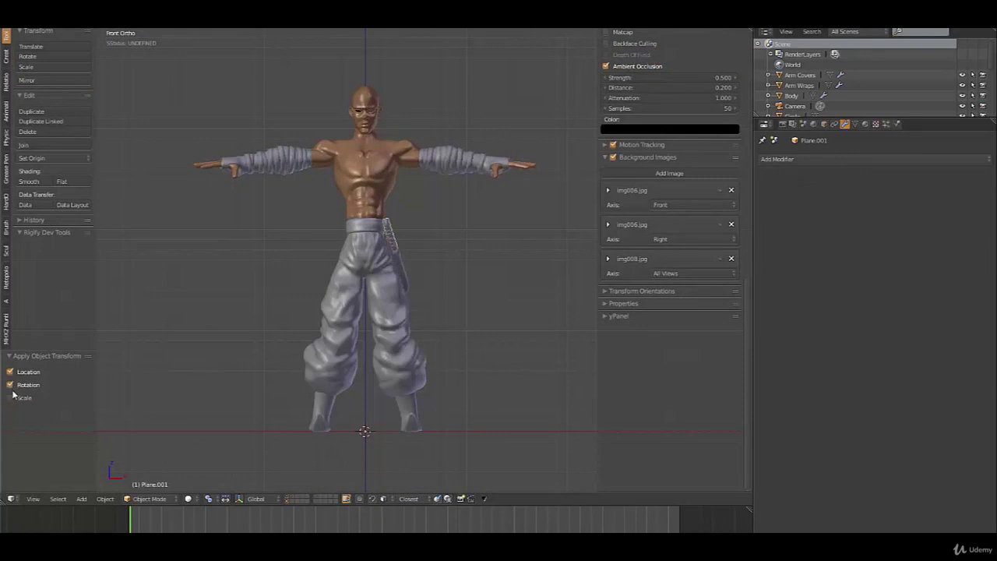
left_click(15, 398)
scroll(459, 312, "up", 2)
scroll(455, 311, "down", 2)
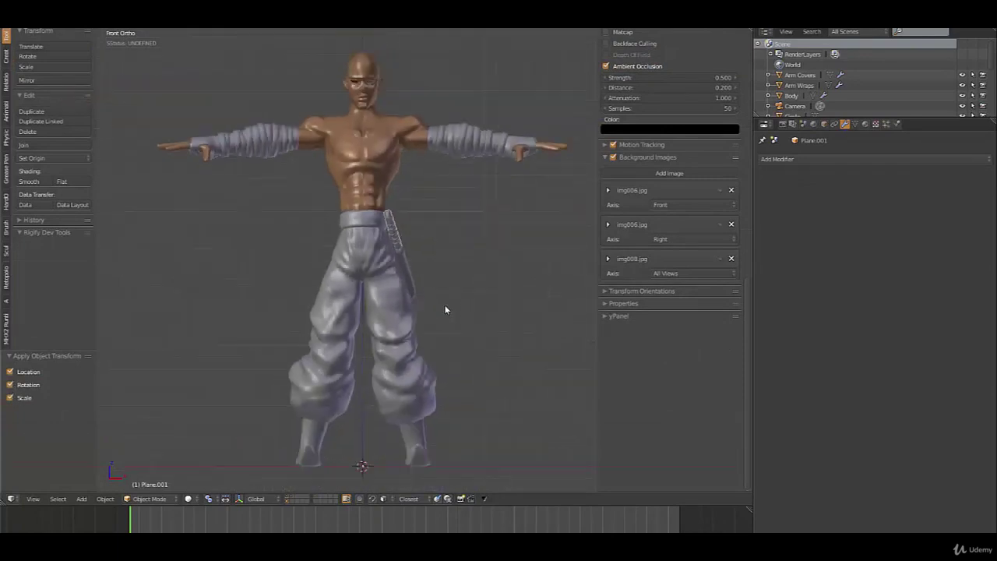
Select the sheath and turn on the 3D transform manipulator
right_click(408, 285)
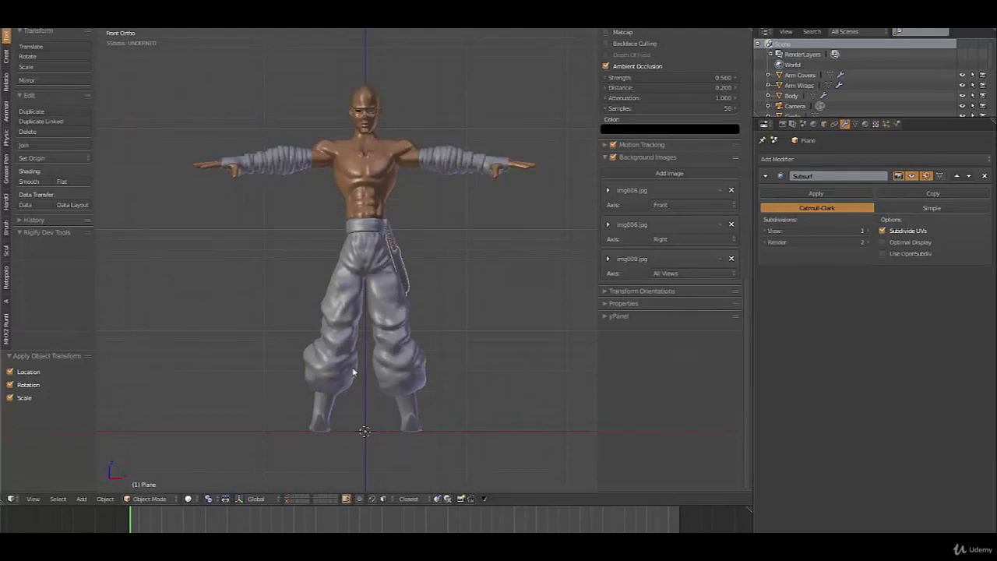
left_click(240, 498)
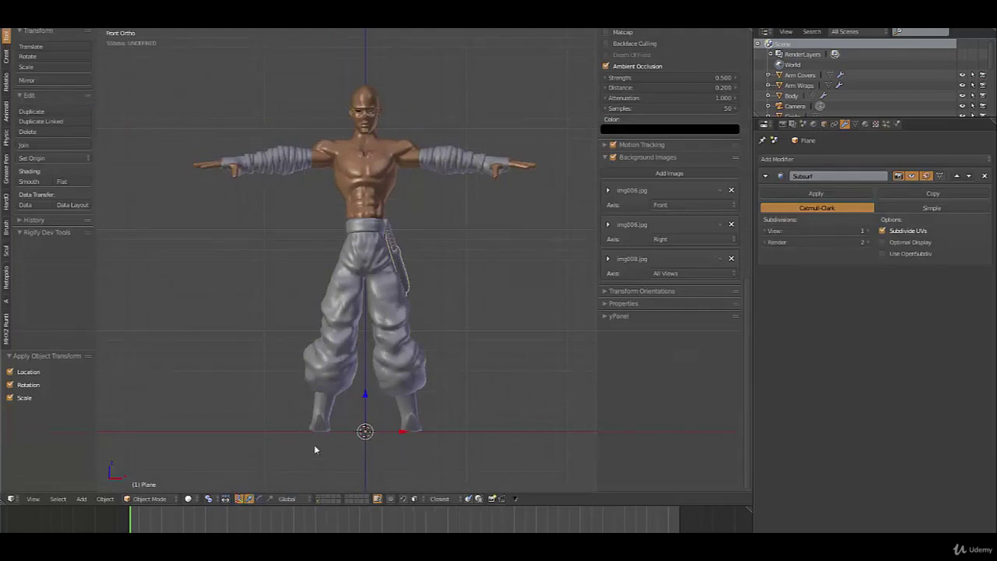
mouse_move(381, 394)
middle_mouse_down()
mouse_move(343, 391)
mouse_move(366, 393)
middle_mouse_up()
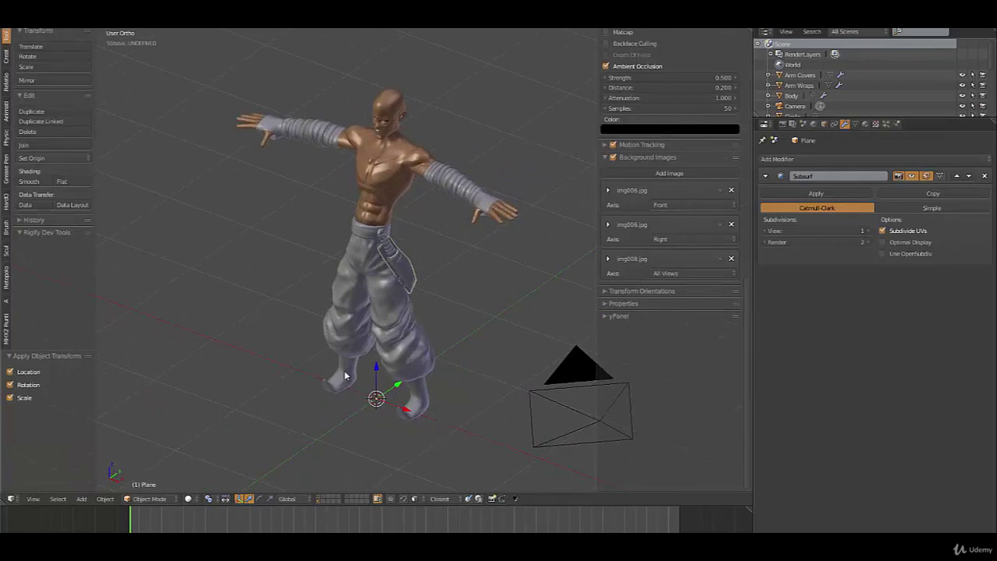
middle_click_drag(375, 385, 444, 387)
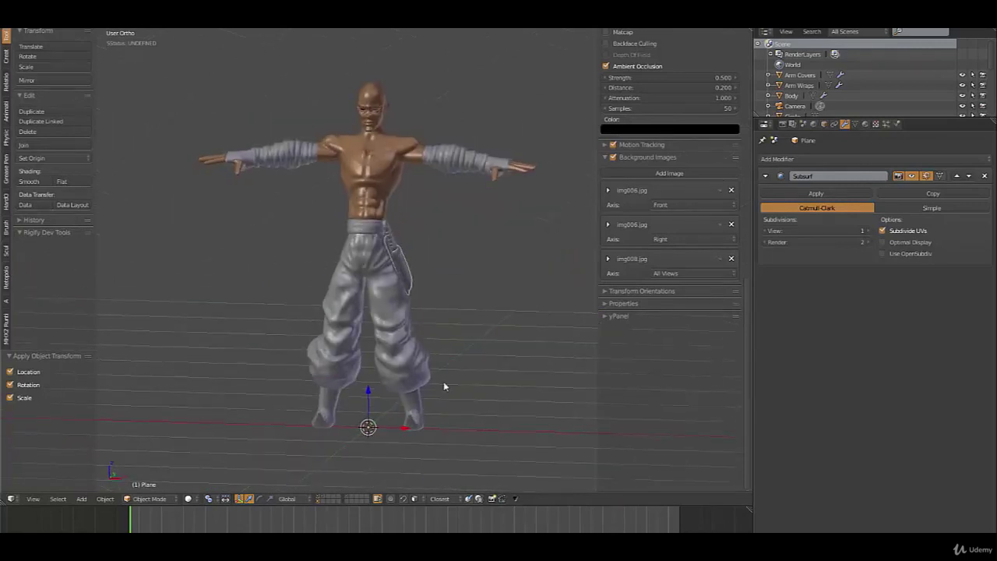
key("KP_1")
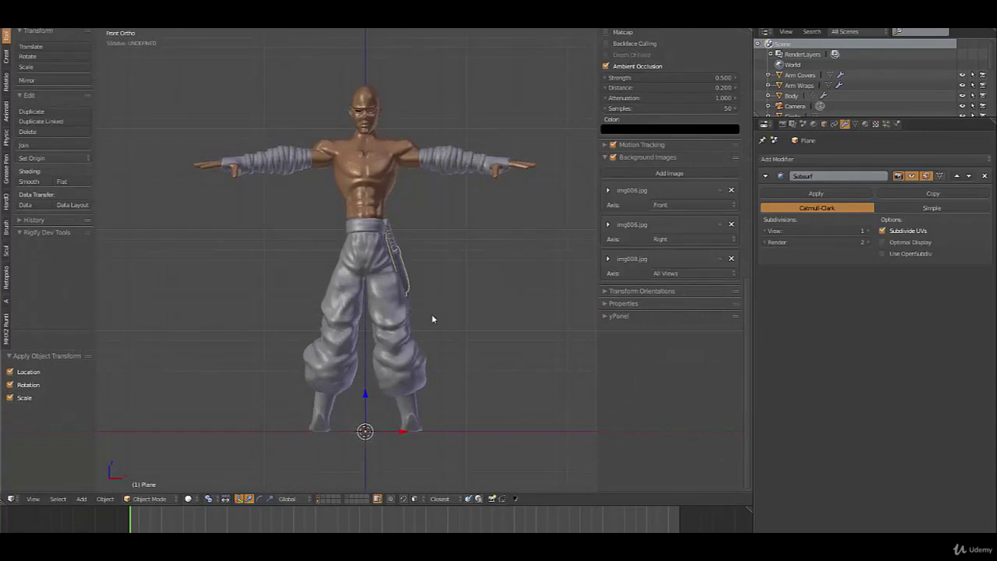
scroll(335, 249, "up", 5)
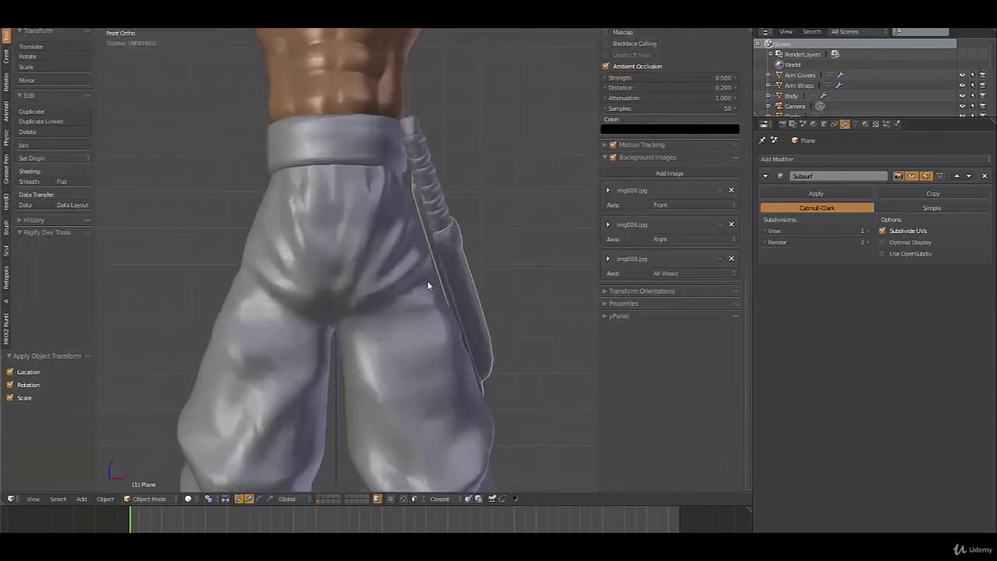
In the sheath mesh, select the top end of the back flap and move it about -0.023 in X and -0.008 in Z
key("Tab")
scroll(423, 216, "up", 3)
mouse_move(423, 216)
middle_mouse_down()
mouse_move(459, 136)
mouse_move(347, 184)
mouse_move(291, 153)
mouse_move(392, 124)
middle_mouse_up()
right_click(451, 98)
key("z")
key("b")
left_click_drag(422, 92, 228, 134)
key("KP_1")
key("z")
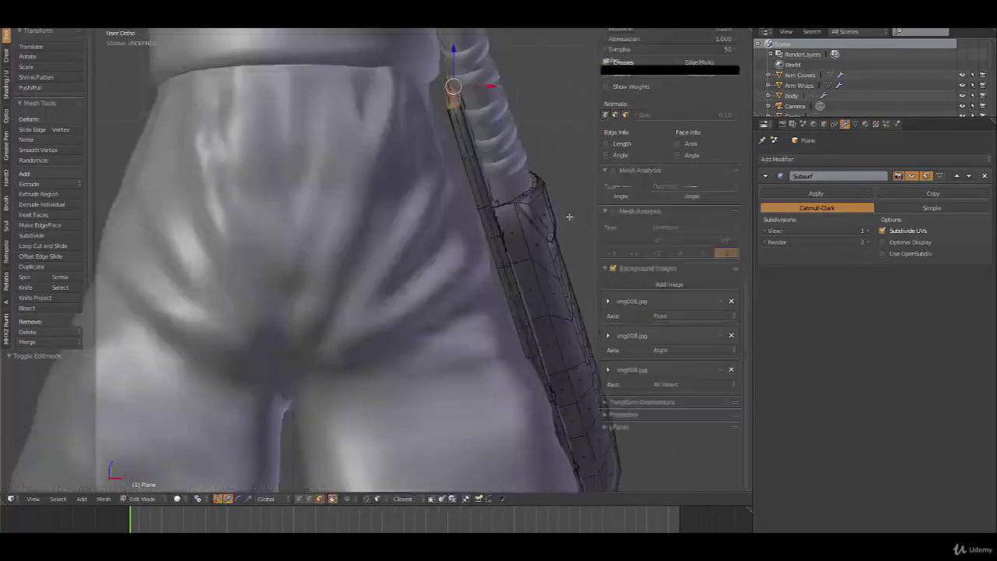
key("g")
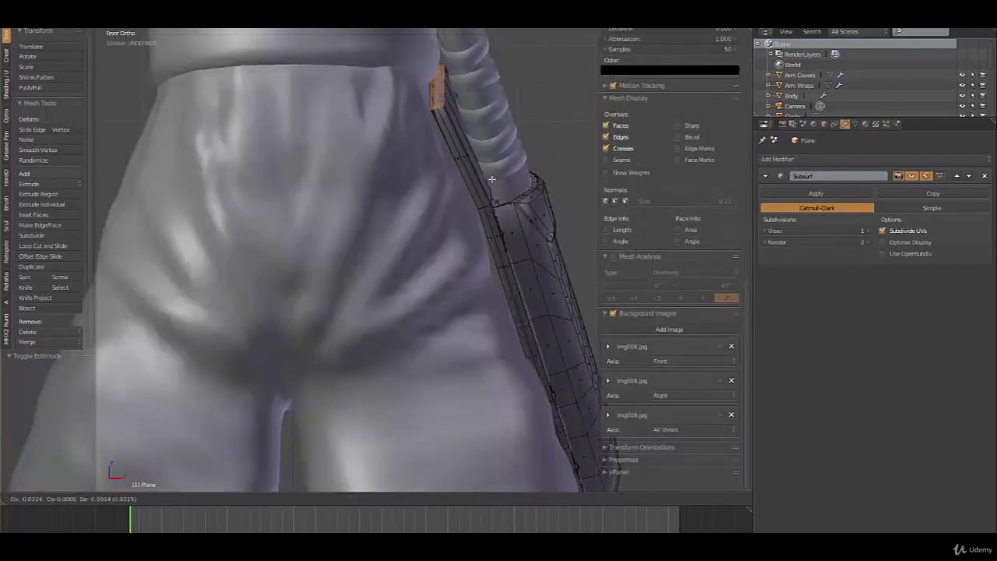
left_click(509, 205)
Add one centred loop cut across the sheath's back flap and move it inward toward the hip
scroll(510, 205, "down", 2)
middle_click_drag(510, 205, 487, 205)
key("ctrl+r")
left_click(447, 205)
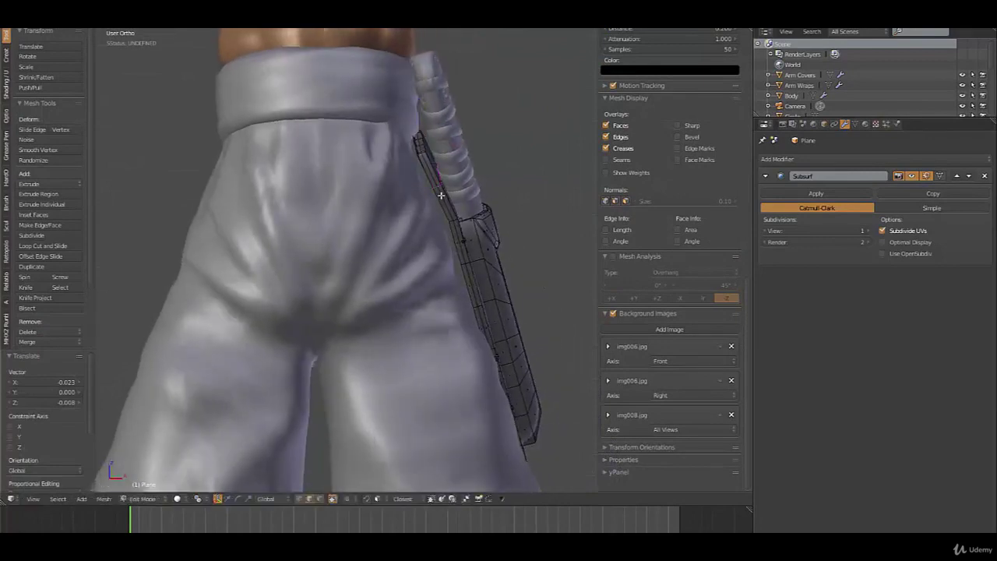
right_click(450, 207)
middle_click_drag(496, 240, 484, 222)
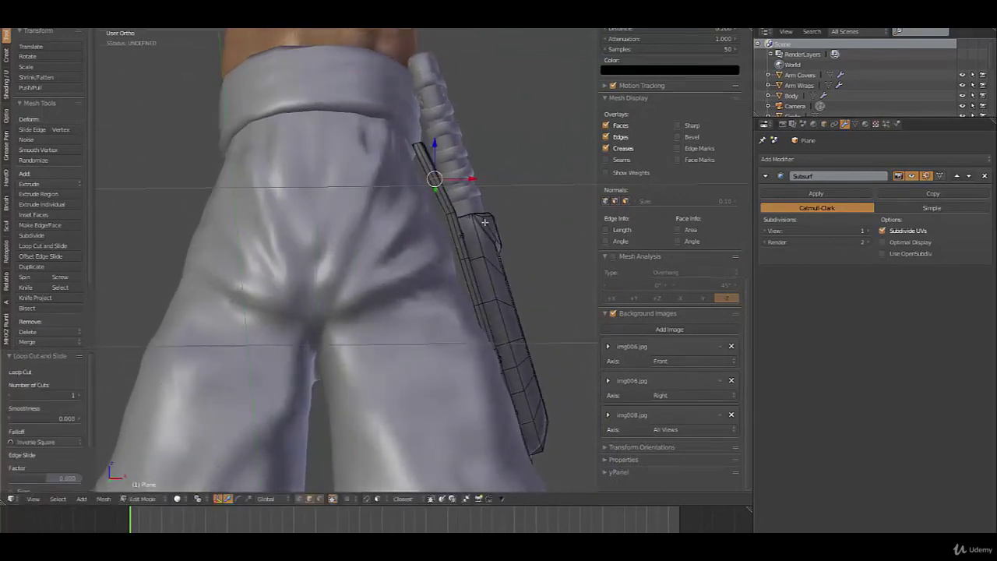
key("g")
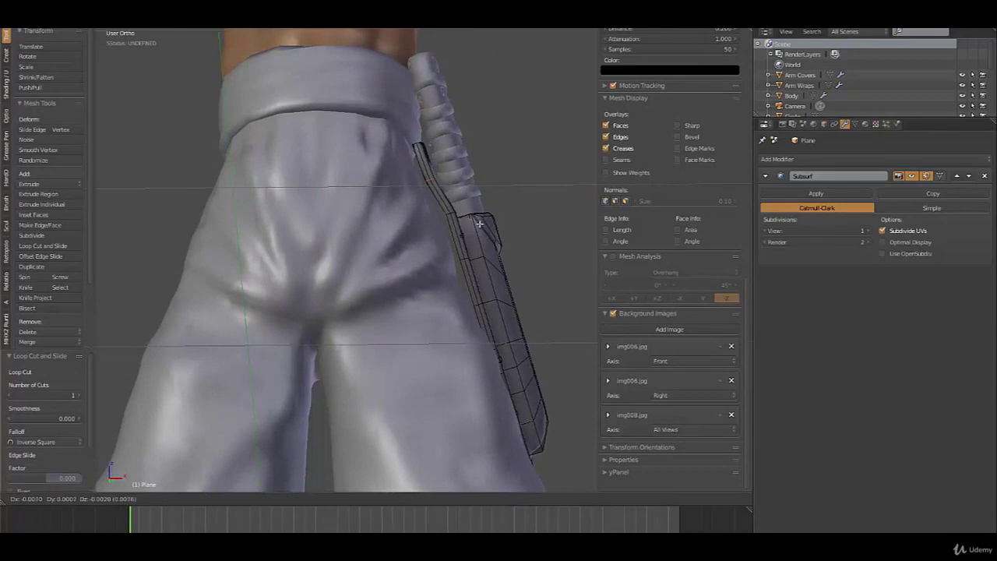
left_click(476, 225)
key("a")
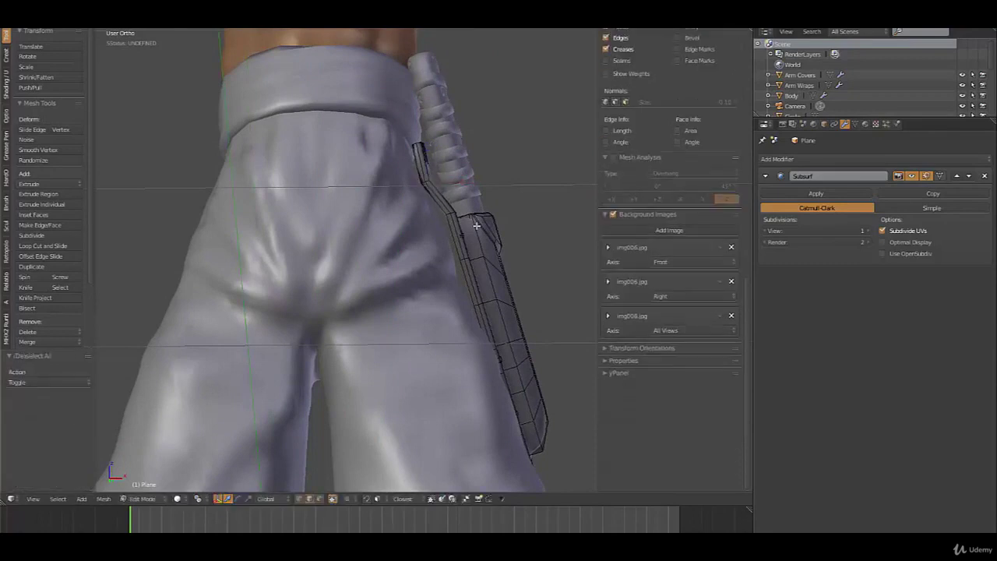
Select the top of the back flap through the wireframe and move it about -0.010 in X and -0.003 in Z
key("z")
right_click(419, 145)
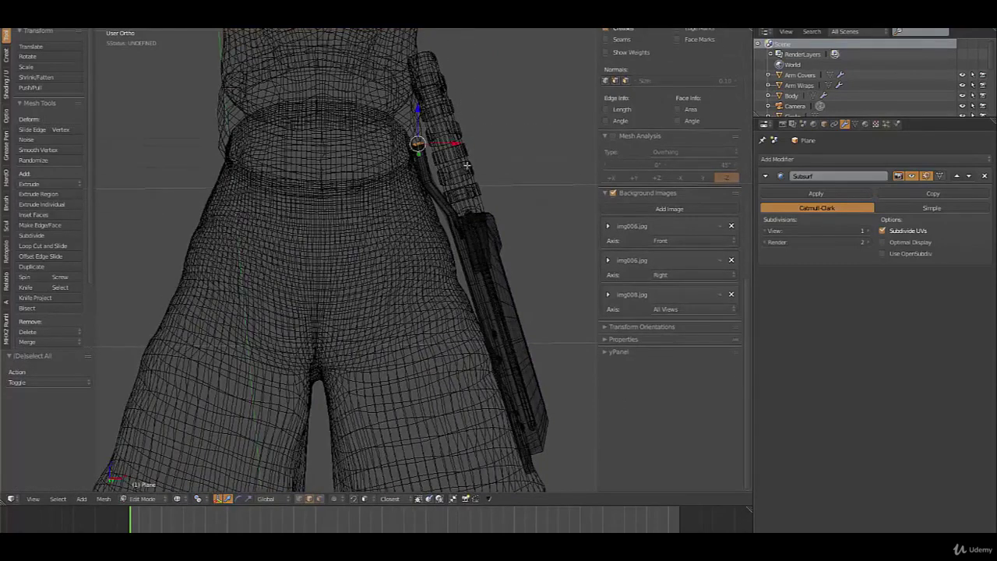
key("g")
left_click(475, 172)
scroll(487, 234, "down", 1)
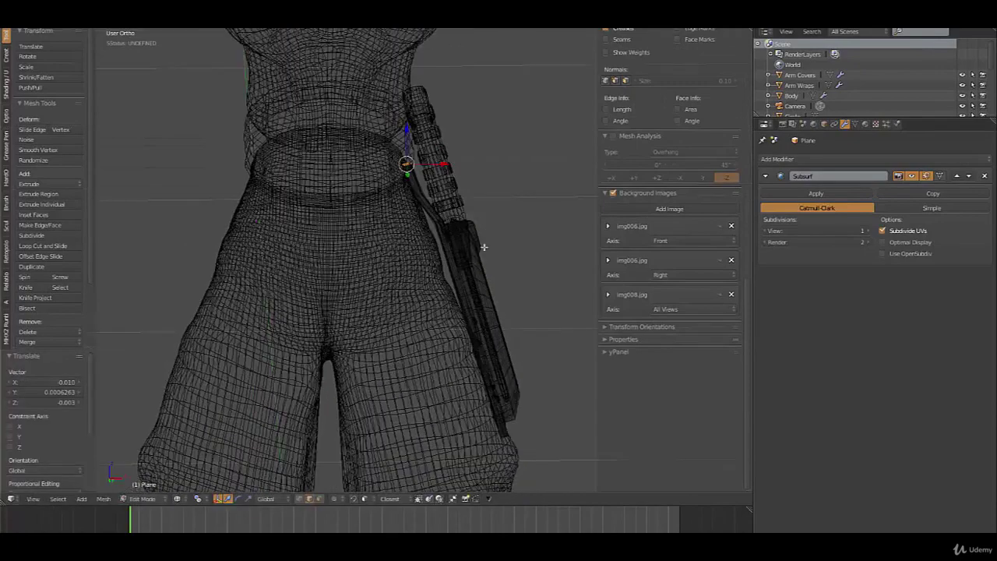
middle_click_drag(479, 262, 481, 302)
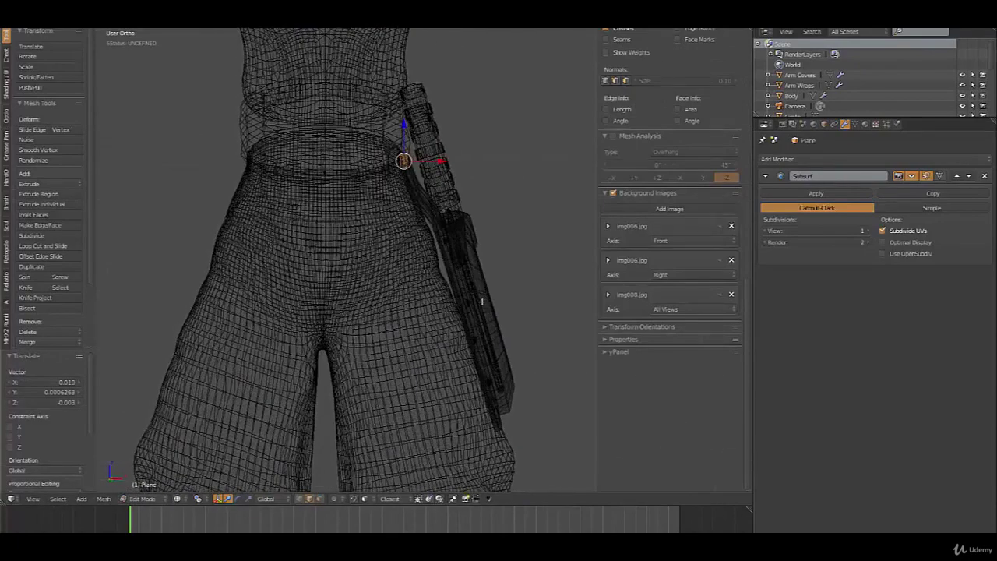
middle_click_drag(460, 266, 459, 210)
Select the back flap's edge loop level with the sheath mouth and move it about -0.013 in X and -0.009 in Z
right_click(436, 214, "alt")
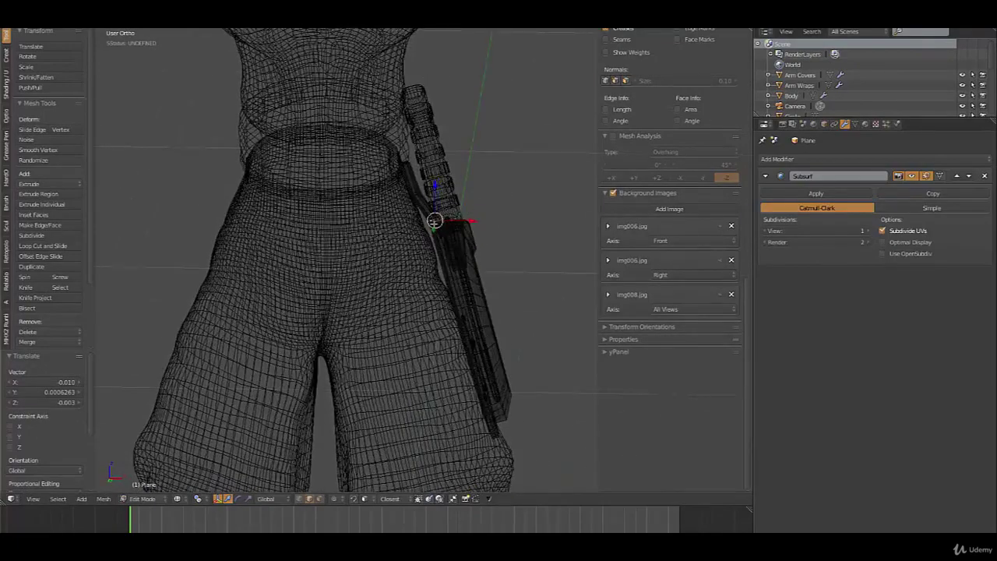
key("z")
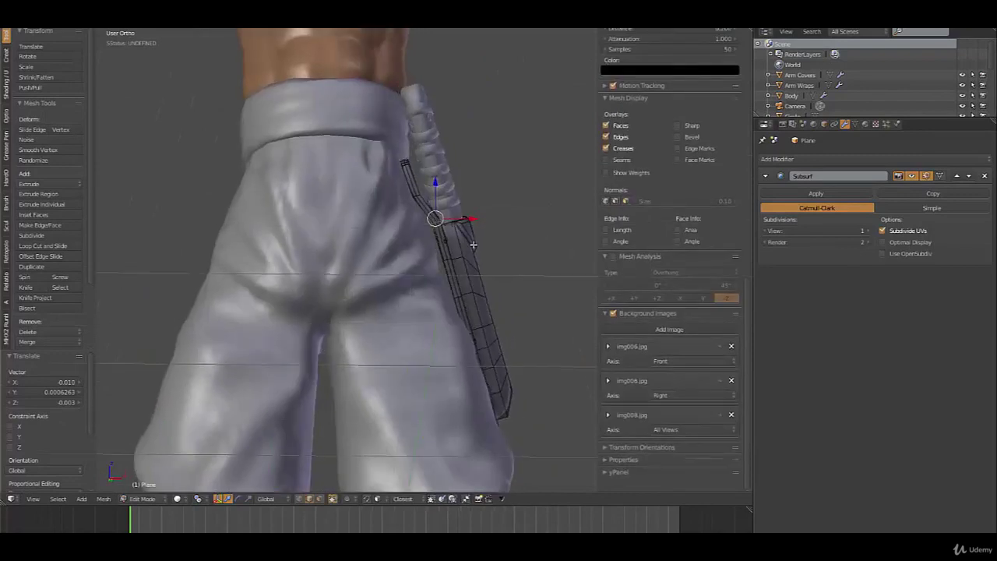
key("g")
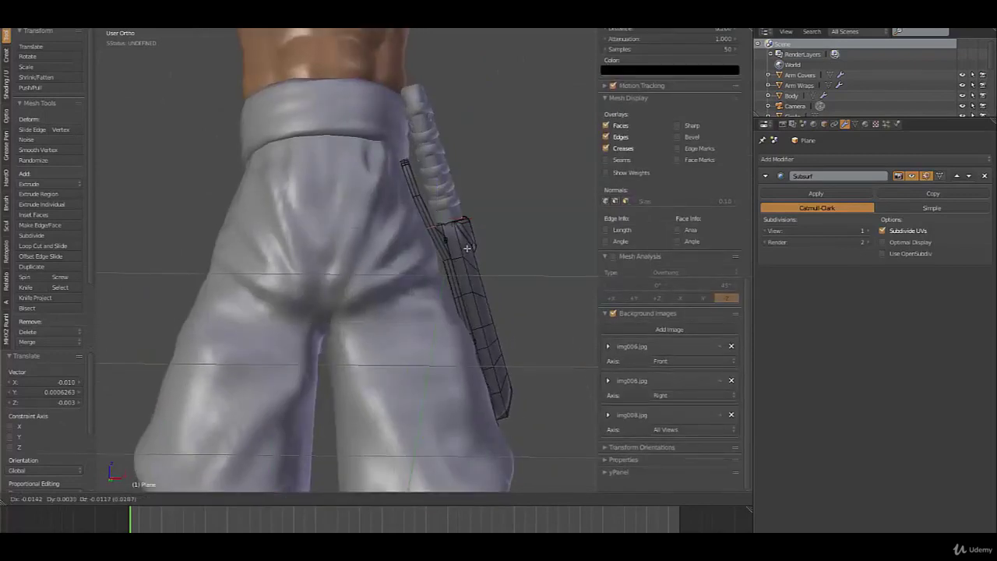
left_click(467, 247)
Switch to vertex selection and select the back plate's vertices just below the sheath mouth
mouse_move(467, 247)
middle_mouse_down()
mouse_move(437, 259)
mouse_move(467, 278)
mouse_move(431, 296)
mouse_move(499, 273)
mouse_move(478, 263)
middle_mouse_up()
key("z")
key("z")
key("z")
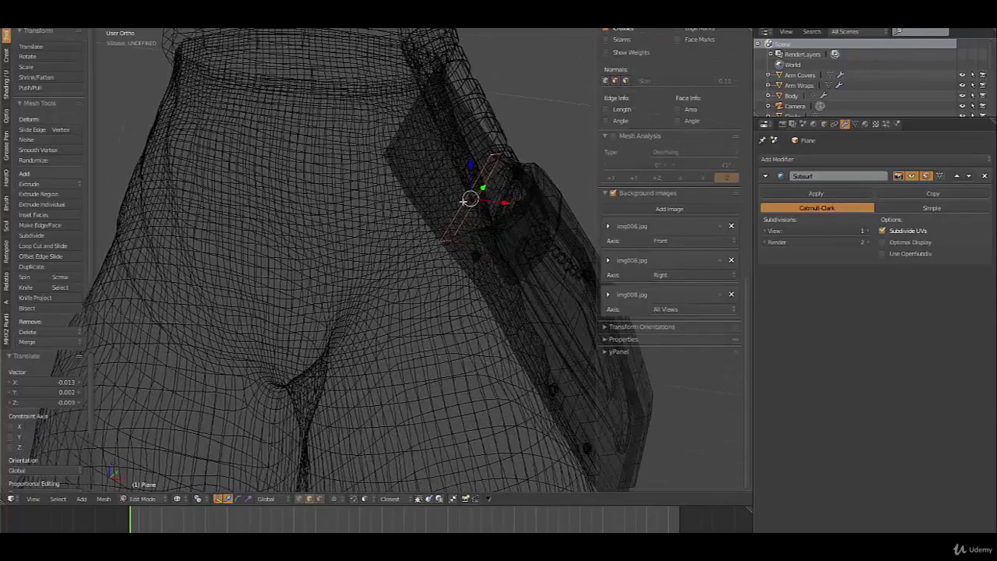
key("ctrl+Tab")
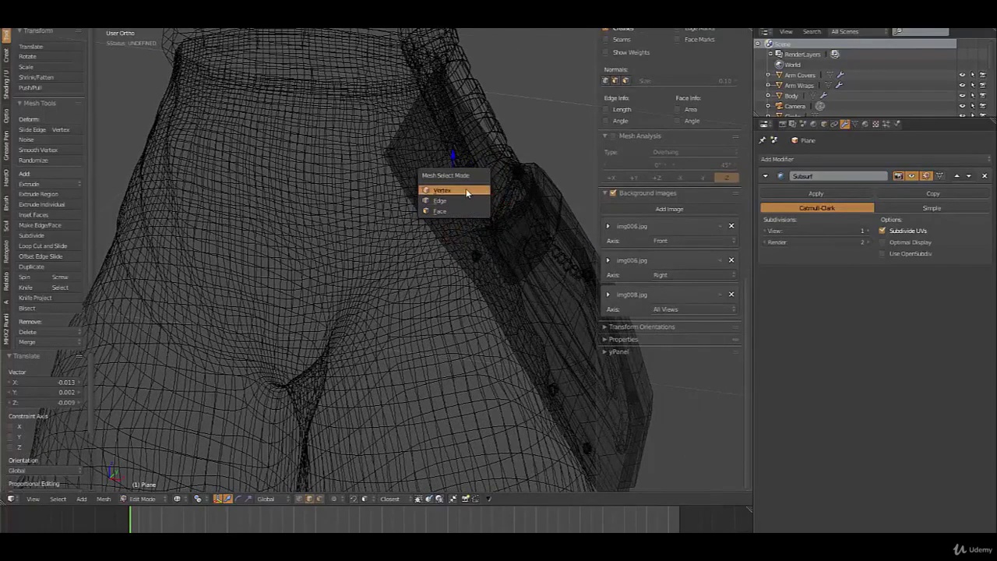
left_click(467, 192)
middle_click_drag(468, 192, 514, 278)
key("z")
Move the selected back-plate vertices toward the trouser leg with smooth proportional editing at a size of about 0.16
key("g")
left_click(505, 285)
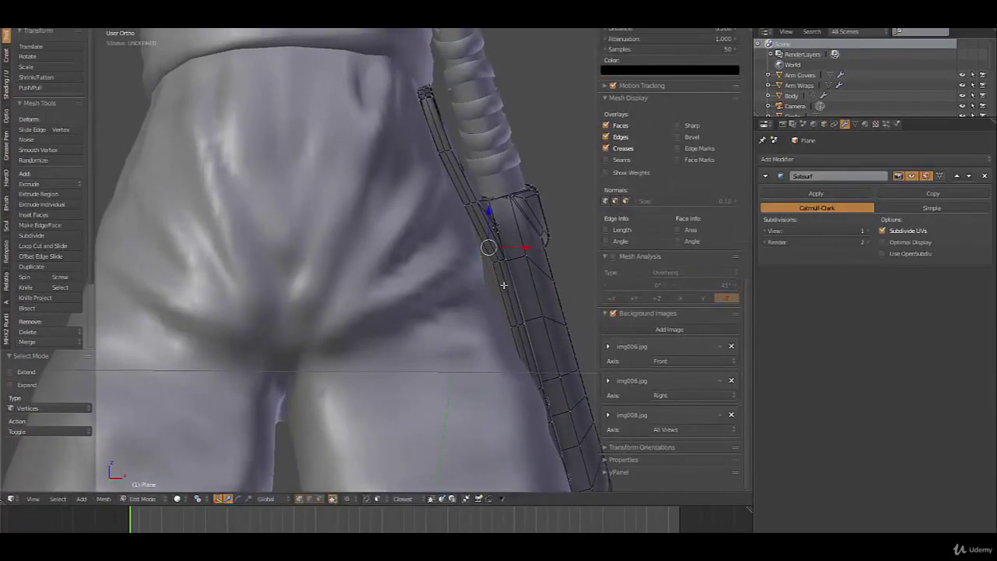
key("o")
key("g")
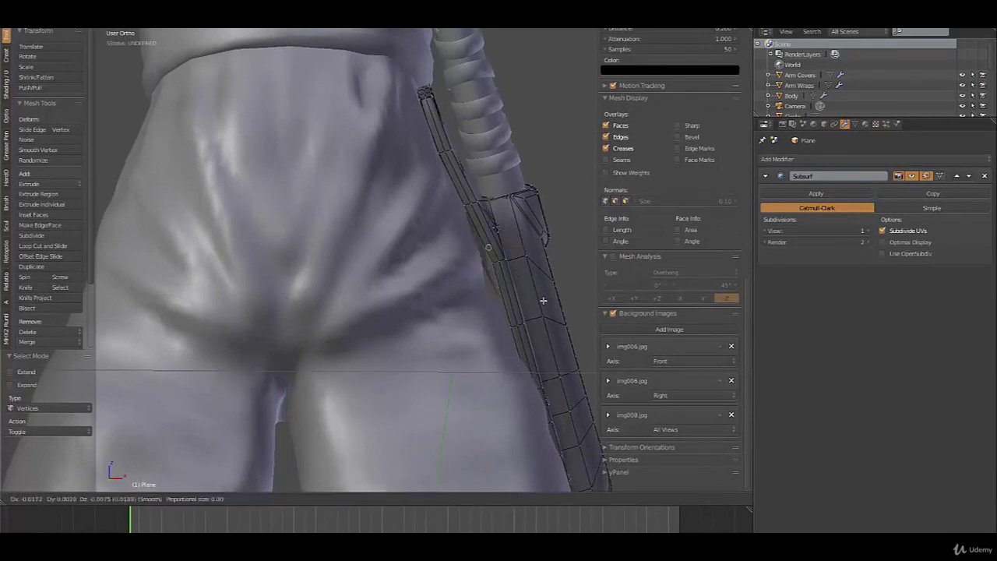
scroll(544, 300, "down", 18)
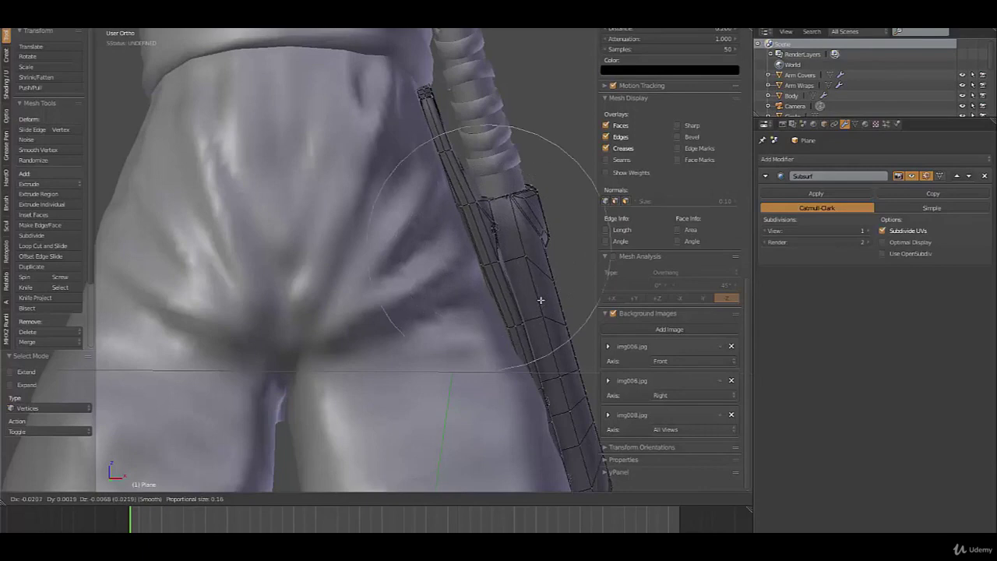
left_click(534, 297)
key("Tab")
Select the knife in object mode and set its origin to its geometry
scroll(514, 291, "down", 5)
middle_click_drag(514, 291, 323, 200)
key("Tab")
key("Tab")
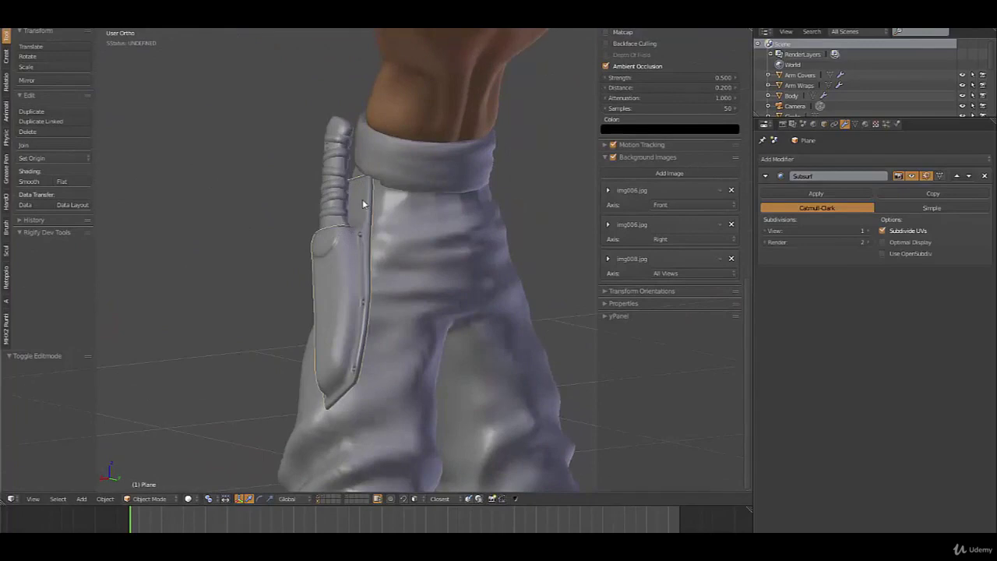
right_click(330, 197)
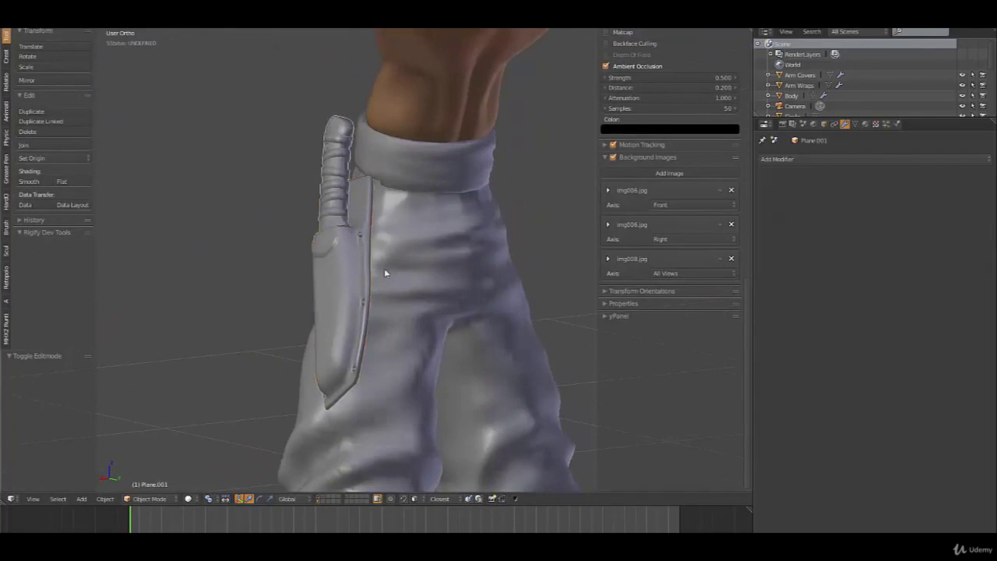
middle_click_drag(384, 268, 378, 279)
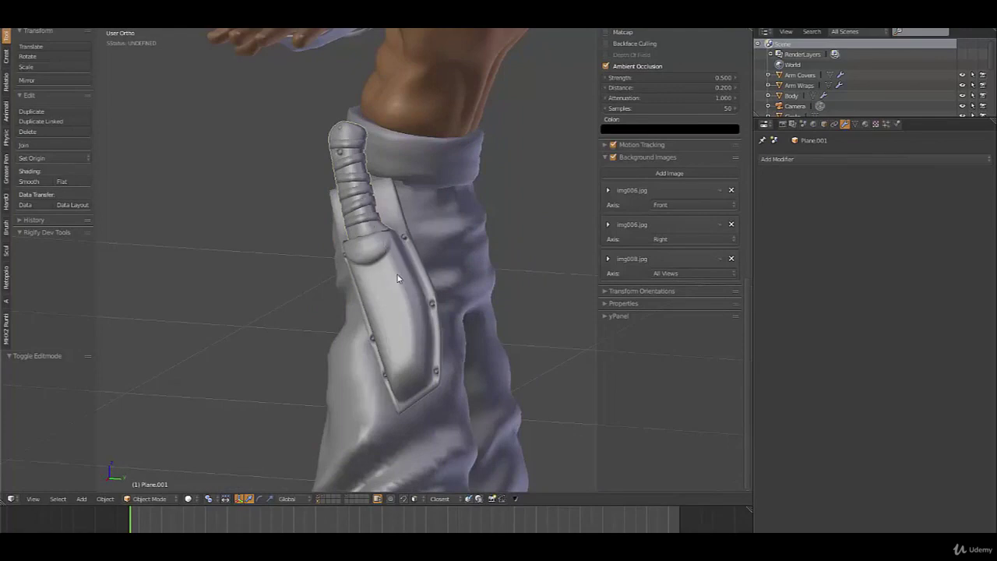
left_click(111, 501)
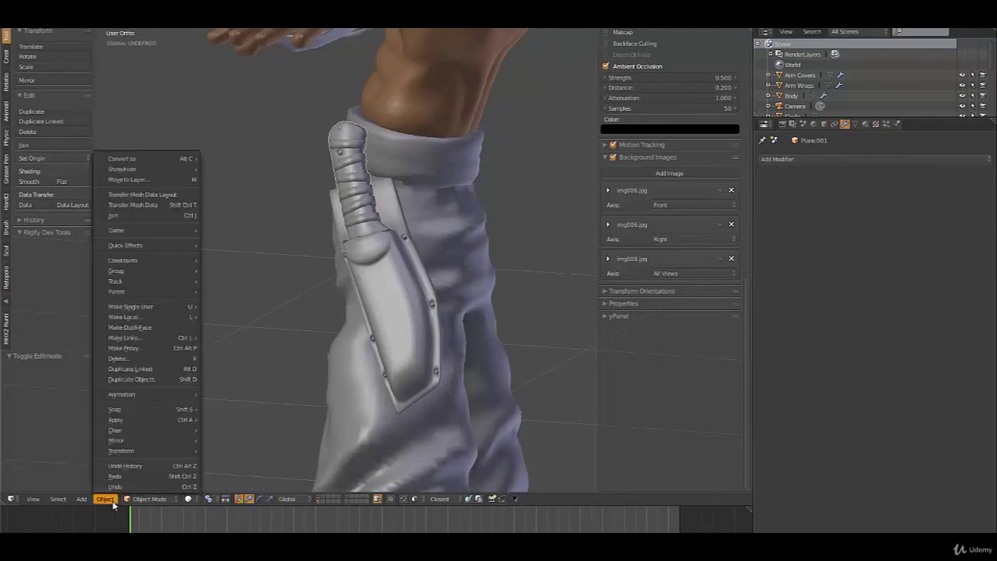
mouse_move(145, 453)
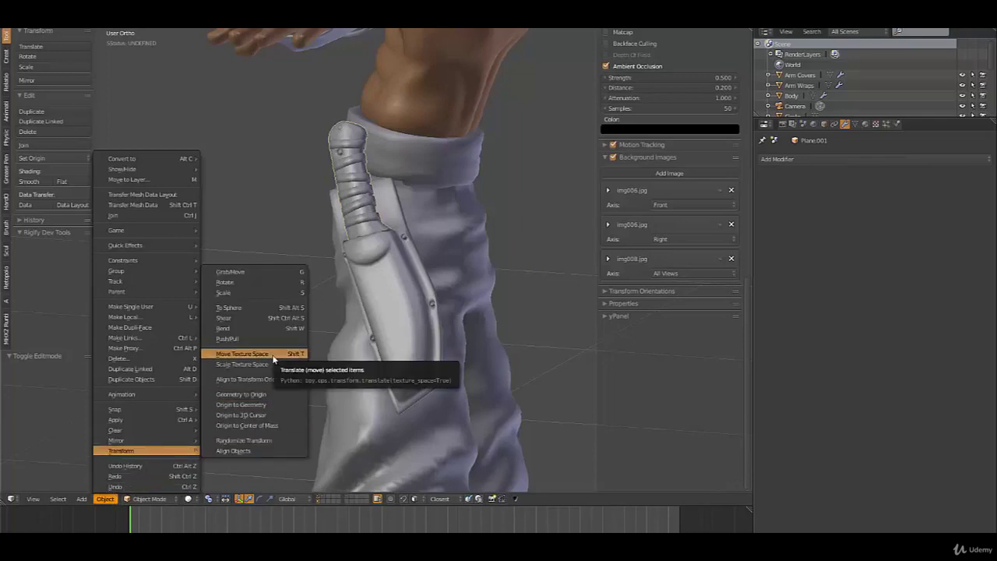
left_click(254, 405)
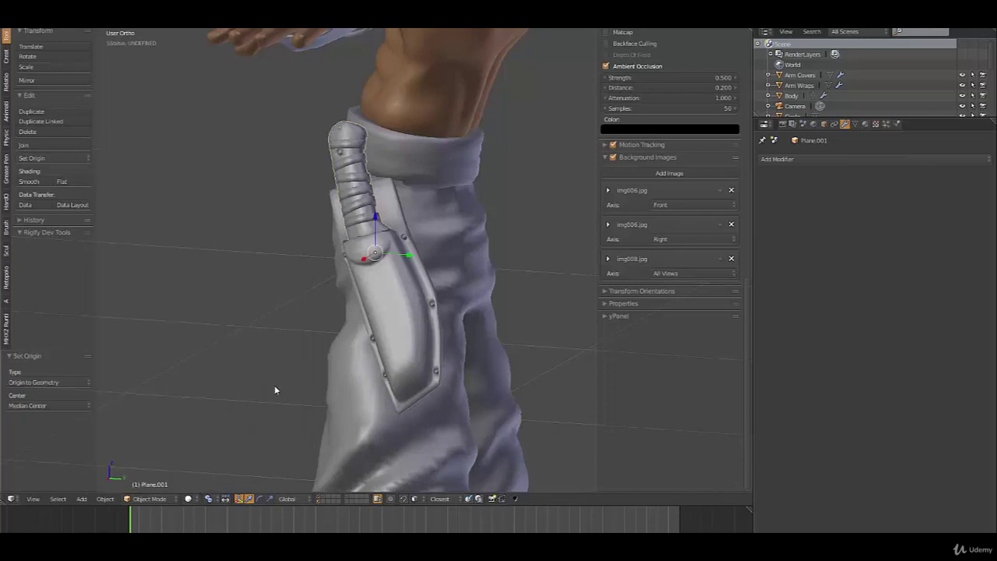
Select the sheath and set its origin to its geometry
right_click(365, 195)
right_click(360, 195)
right_click(418, 333)
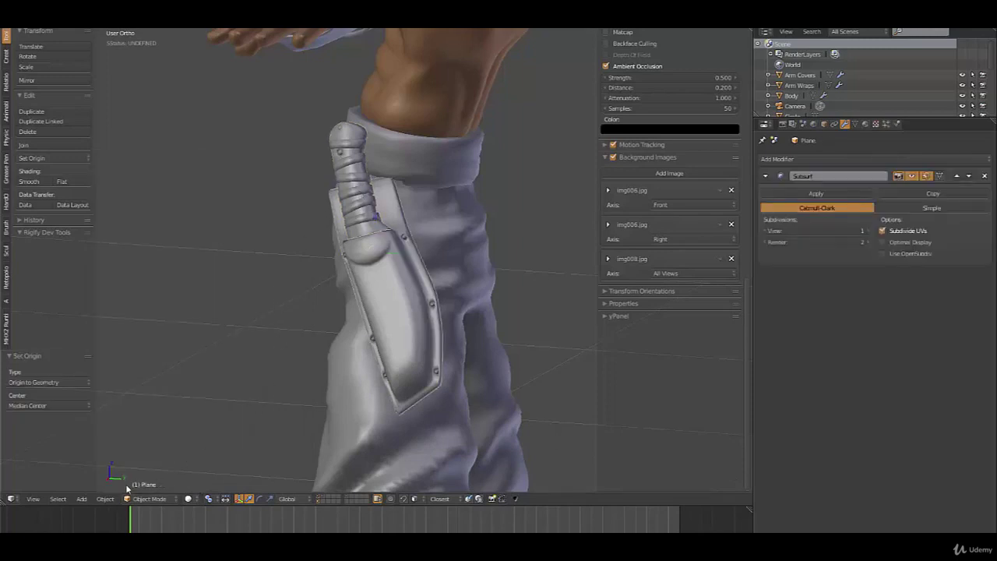
left_click(105, 499)
mouse_move(146, 448)
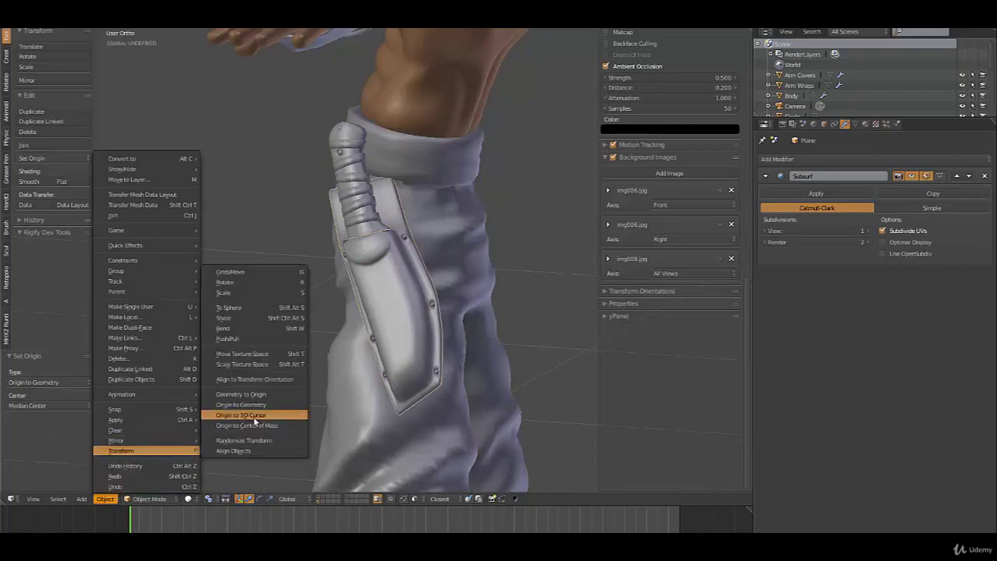
left_click(256, 410)
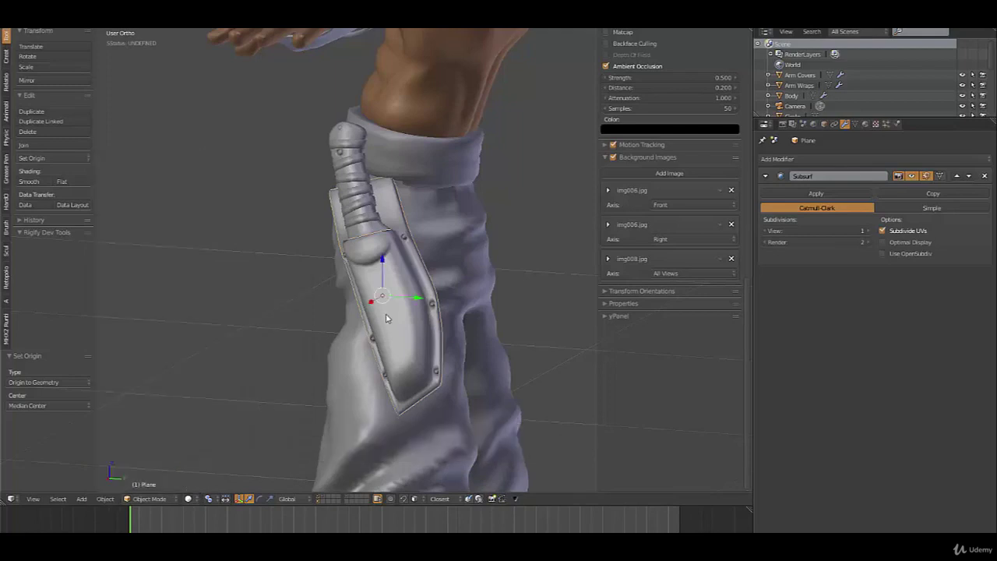
Add the knife to the selection alongside the sheath
right_click(361, 232)
key("r")
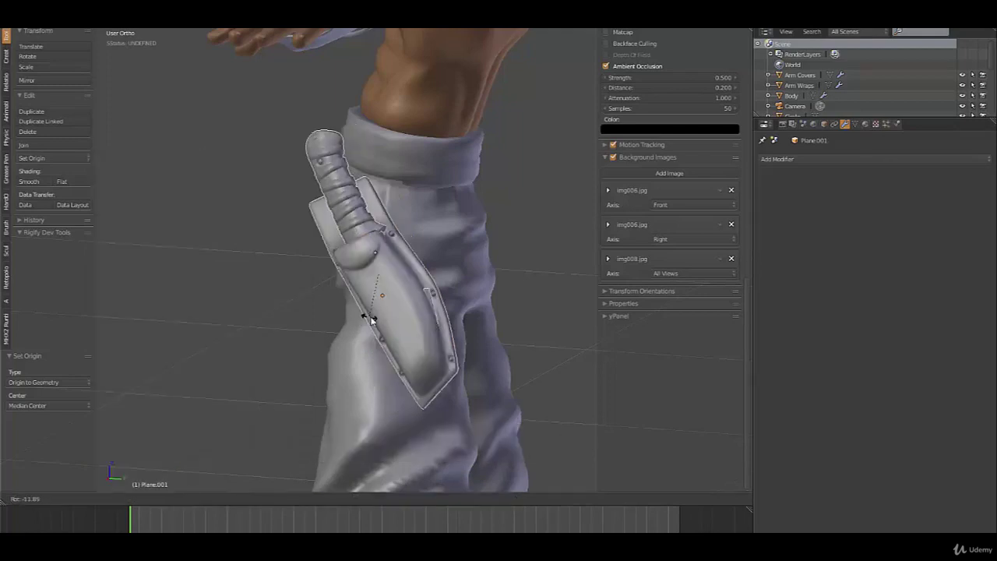
right_click(365, 313)
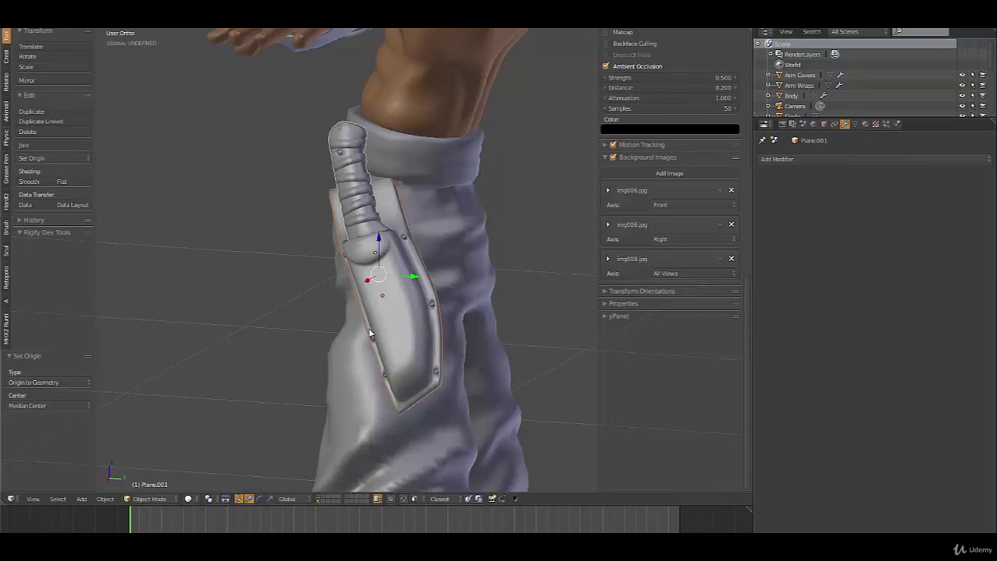
key("r")
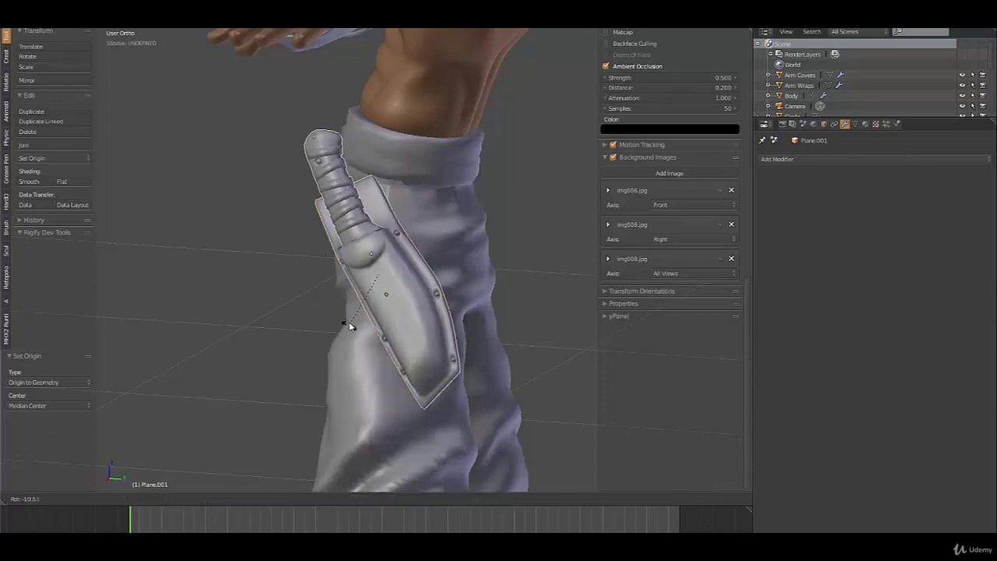
right_click(350, 327)
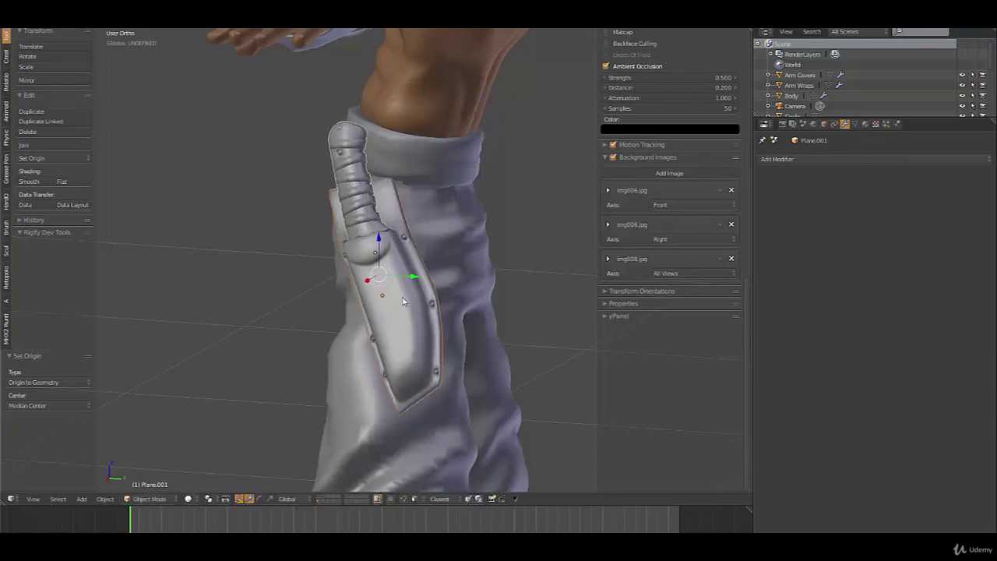
Rotate the knife and sheath together with trackball rotation from several view angles, aligning them with the trouser leg
key("r")
key("r")
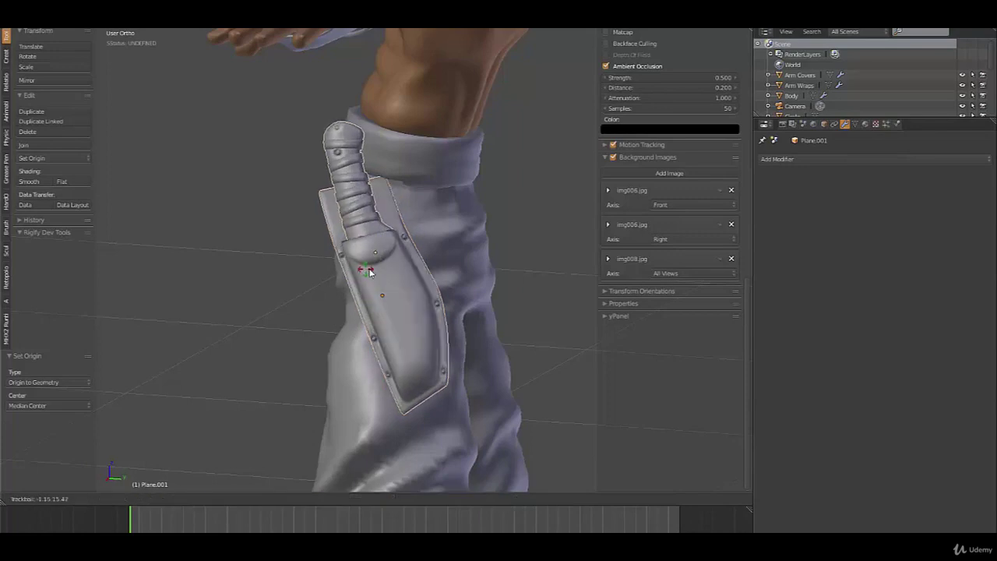
left_click(371, 273)
middle_click_drag(371, 273, 381, 303)
key("r")
key("r")
left_click(321, 307)
key("r")
key("r")
left_click(534, 289)
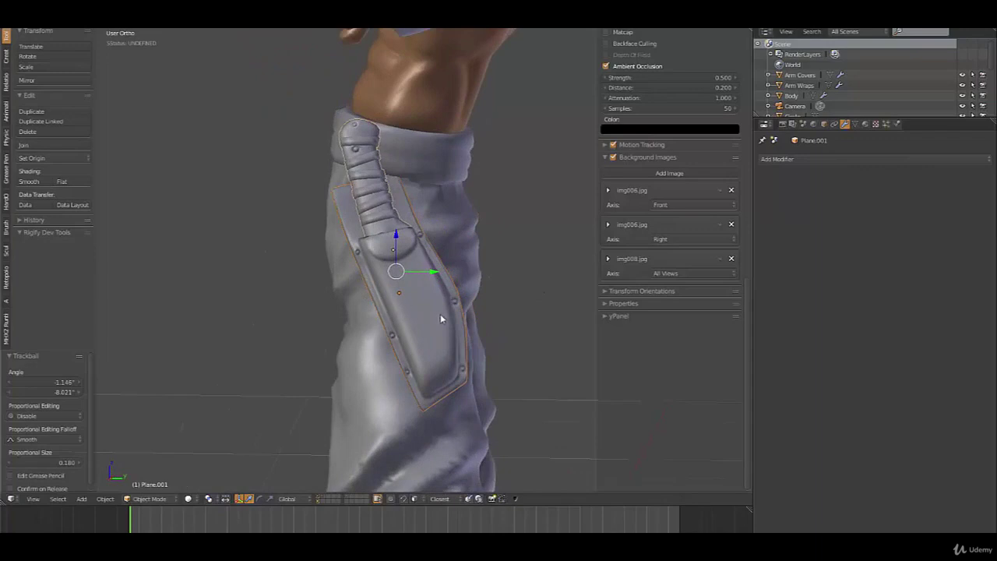
Move the knife and sheath together closer against the side of the trouser leg
key("g")
left_click(438, 339)
middle_click_drag(439, 340, 398, 328)
key("g")
left_click(504, 334)
Rotate the knife and sheath slightly, shift them into place below the waistband, and check the fit from the side
key("r")
left_click(444, 363)
key("g")
left_click(426, 358)
scroll(463, 348, "down", 3)
key("Tab")
key("Tab")
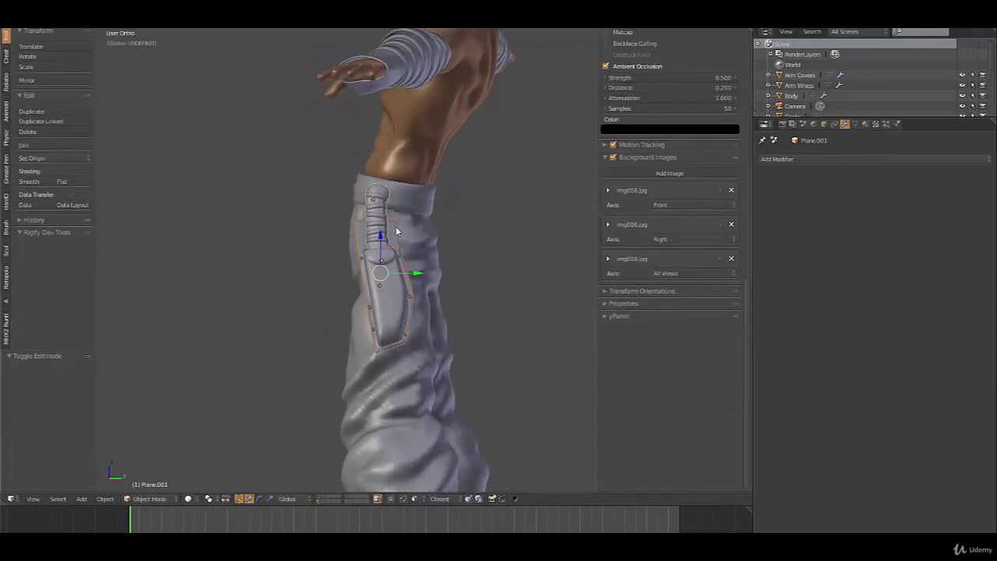
middle_click_drag(394, 301, 321, 285)
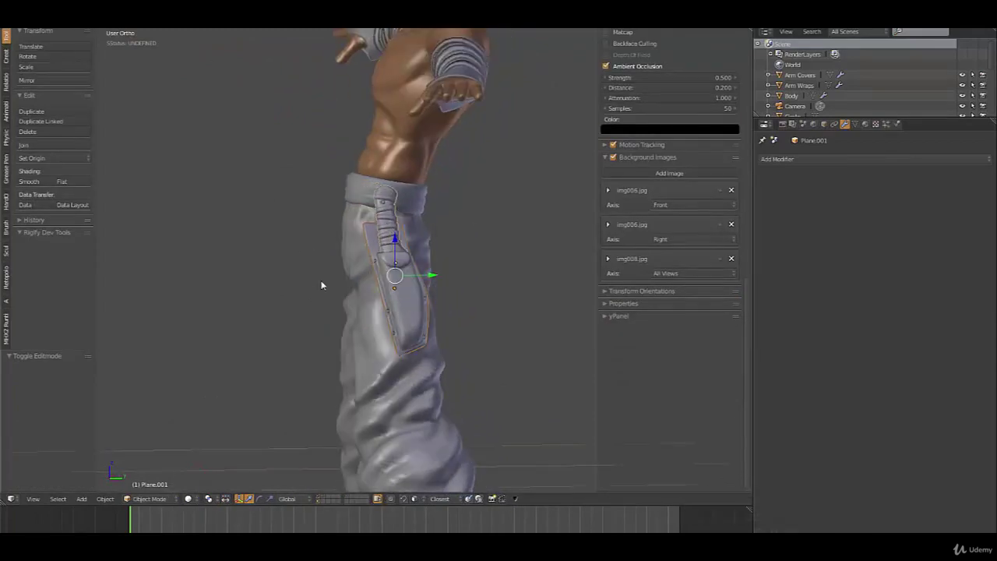
middle_click_drag(411, 265, 410, 258)
Move the knife and sheath to the first layer and show only the empty layer directly below it
key("KP_1")
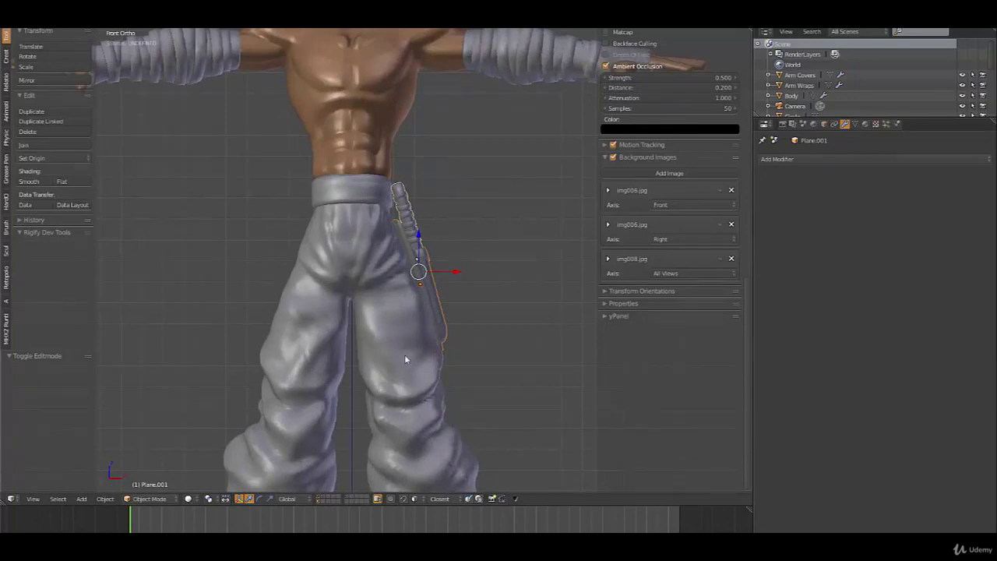
key("m")
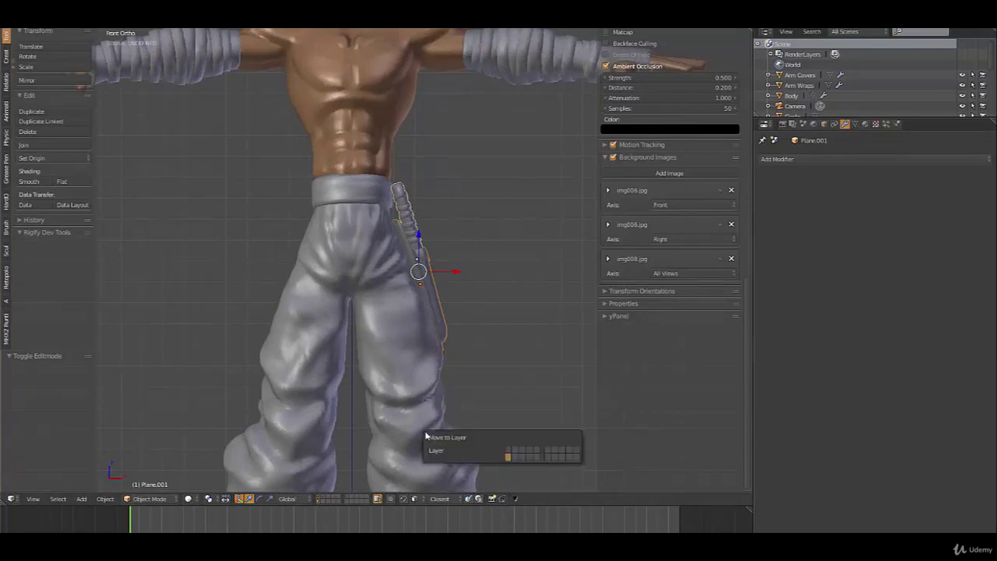
left_click(510, 455)
left_click(318, 499)
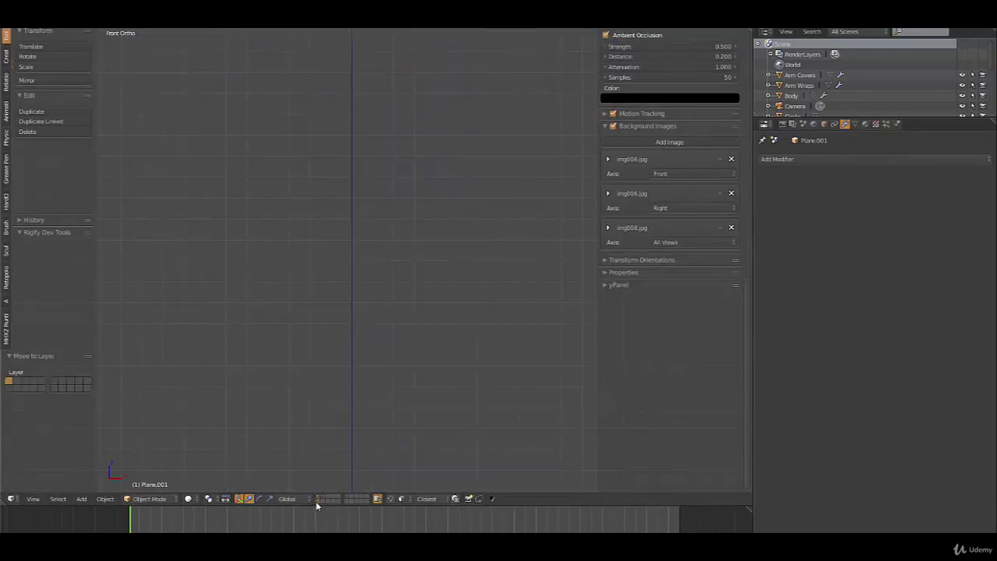
Add a plane mesh at the world origin on the empty layer
scroll(483, 360, "down", 5)
middle_click_drag(397, 423, 400, 398, "shift")
key("shift+a")
mouse_move(399, 403)
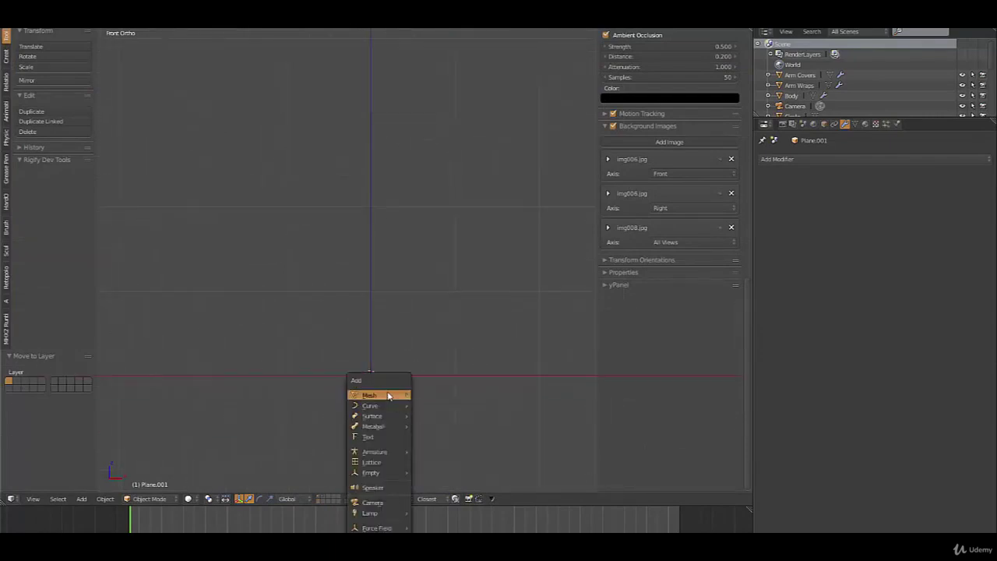
left_click(442, 186)
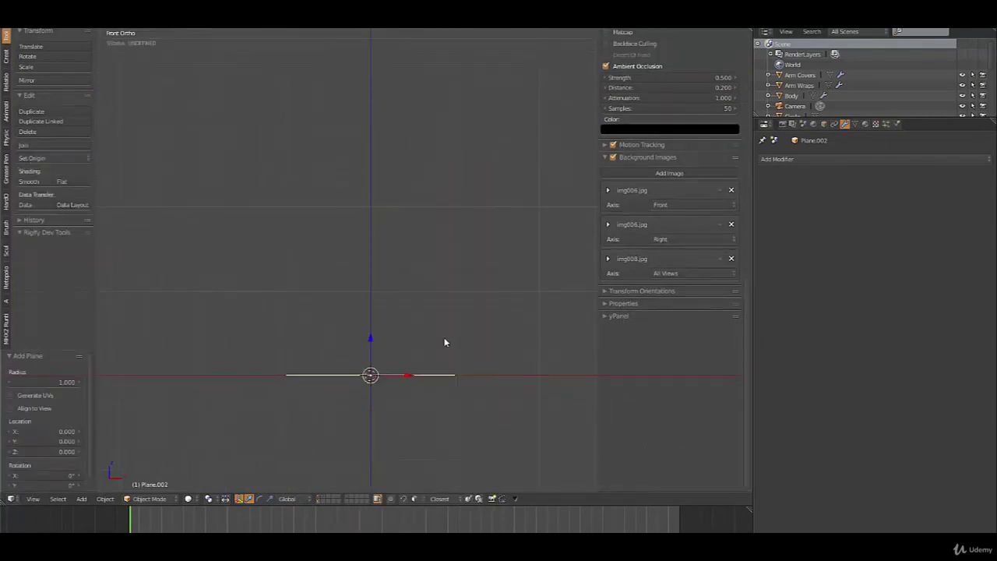
middle_click_drag(444, 341, 399, 328)
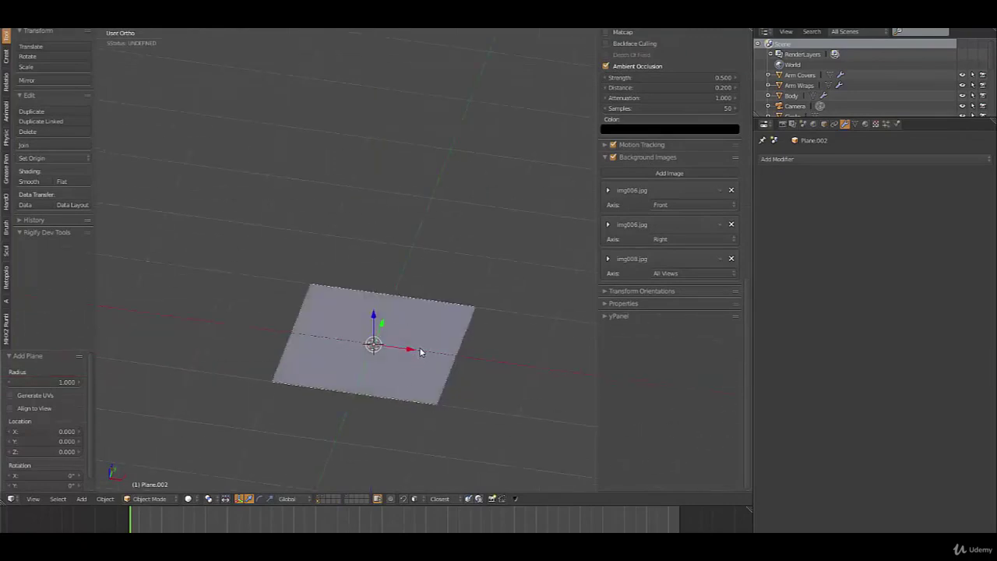
Enter edit mode on the plane and merge all its vertices at the center into a single point
key("Tab")
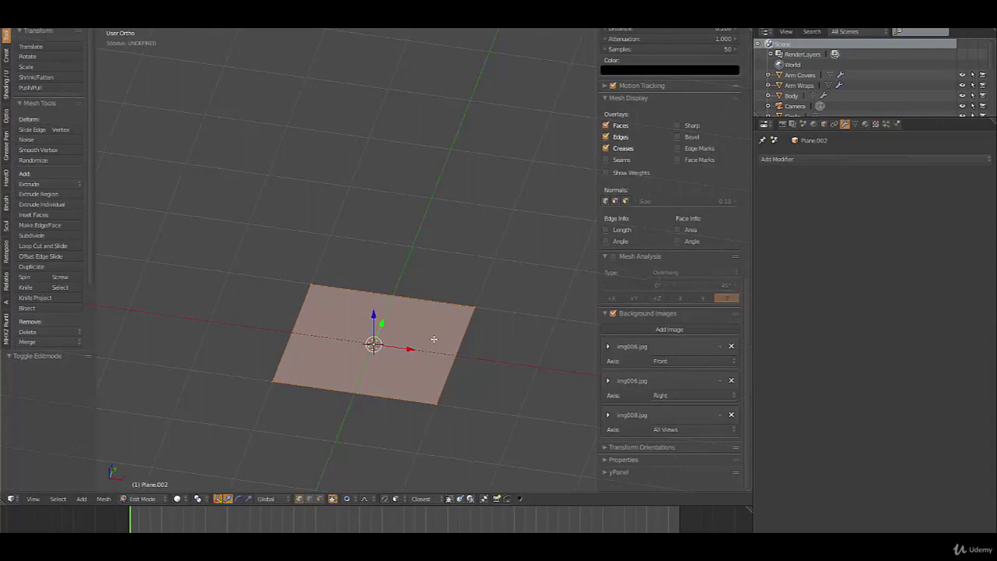
key("alt+m")
left_click(433, 338)
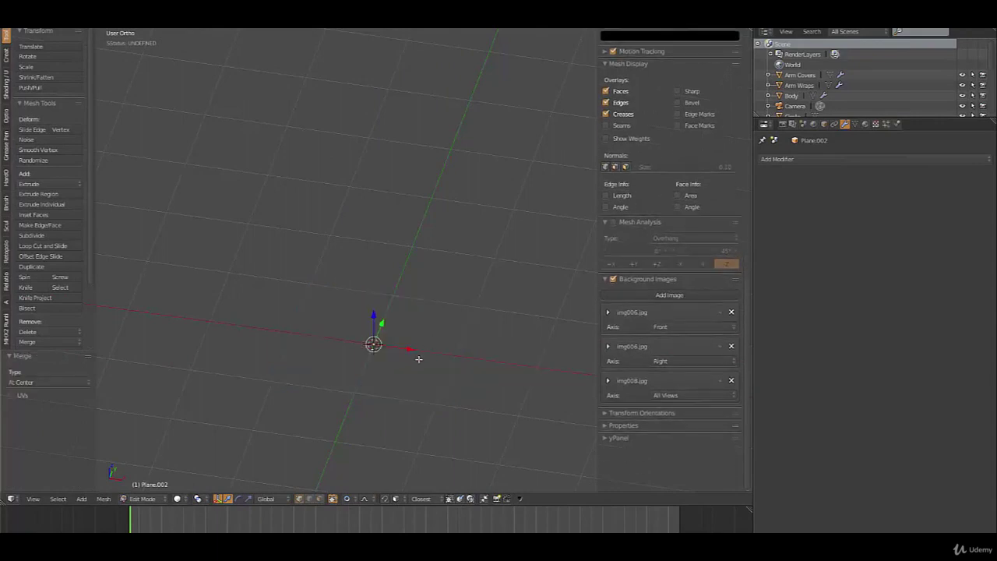
key("g")
key("Escape")
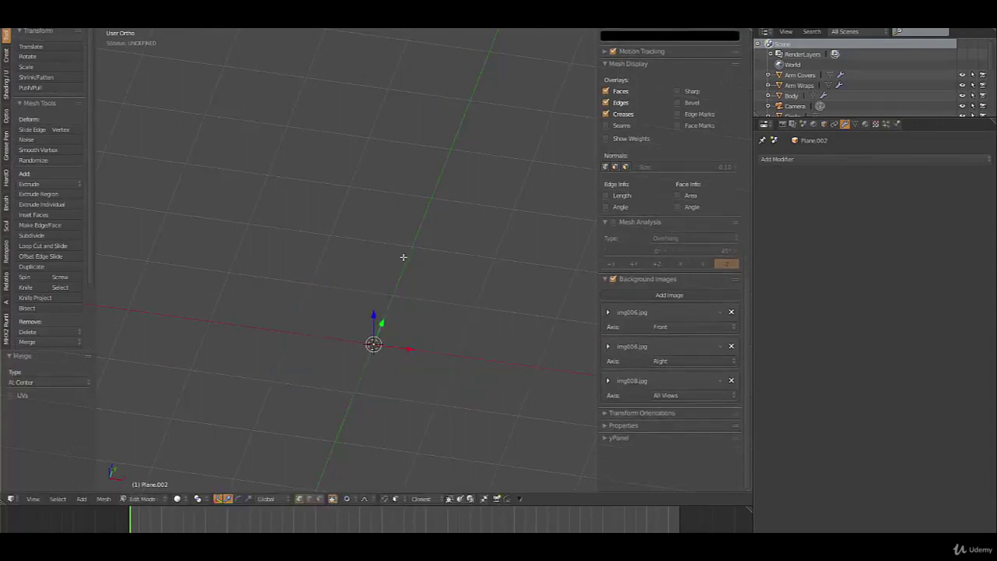
Add a Skin modifier followed by a Subdivision Surface modifier to the merged plane
left_click(832, 159)
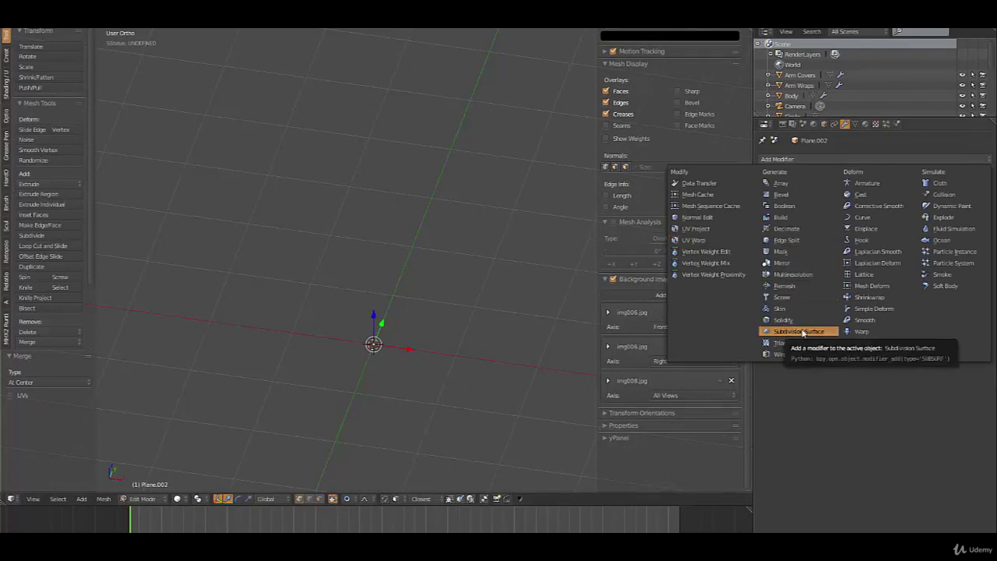
left_click(786, 308)
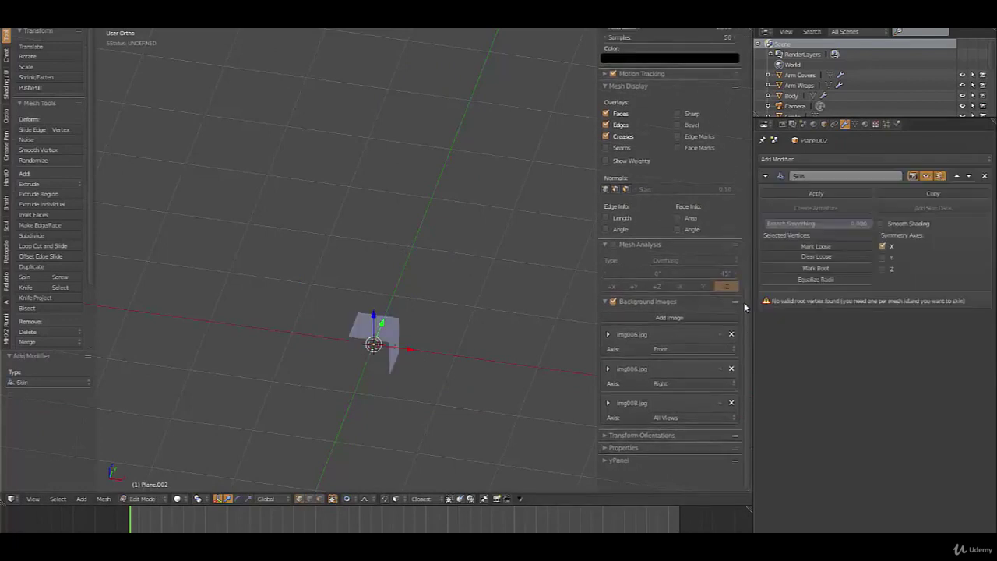
left_click(848, 161)
left_click(798, 332)
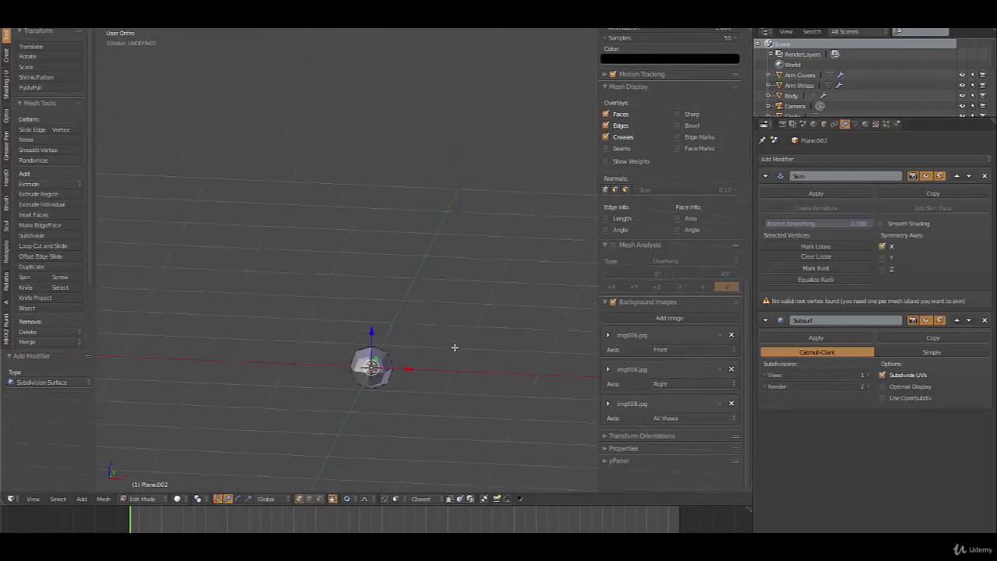
Extrude the single vertex about 2.13 units along the X axis in top view
key("KP_1")
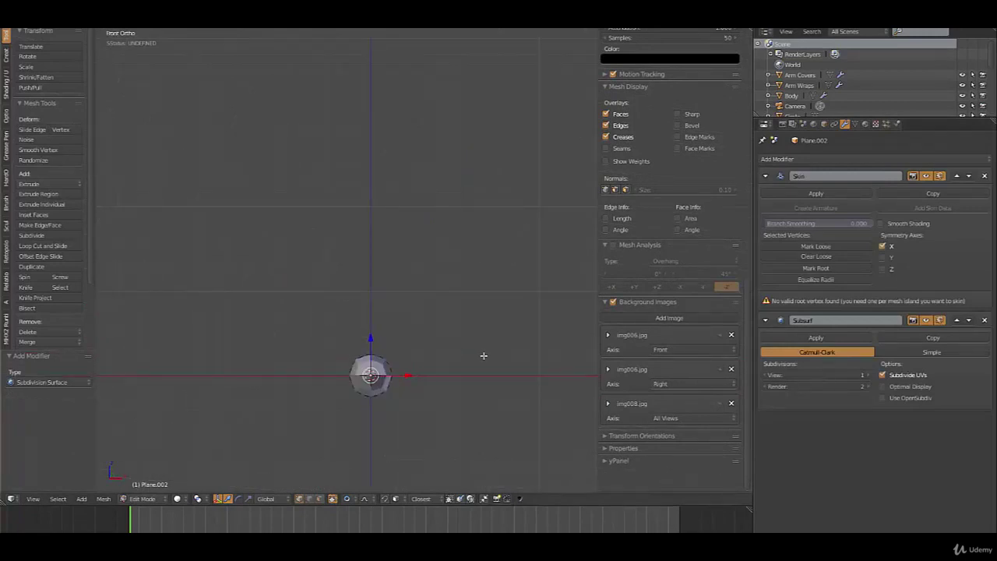
key("KP_7")
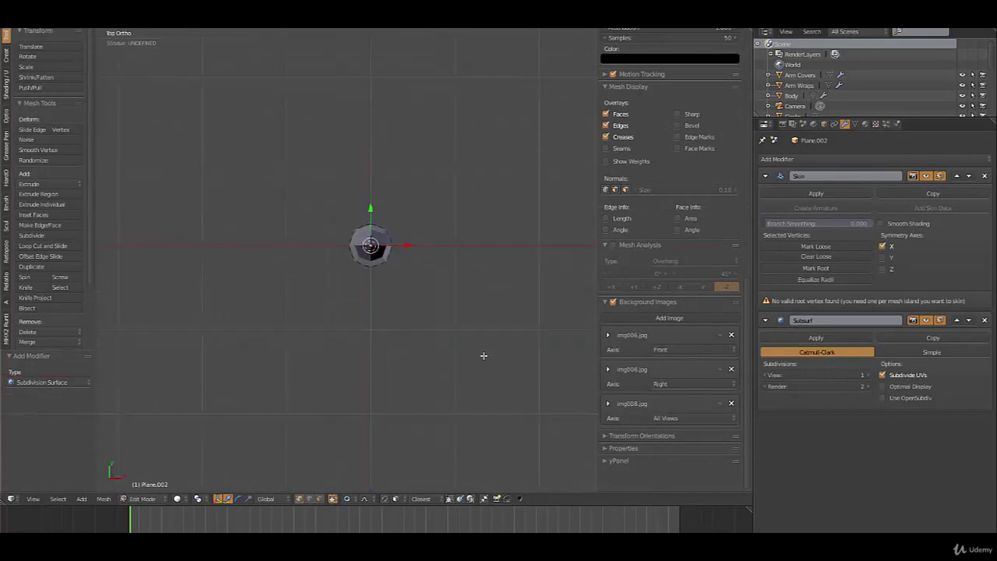
key("e")
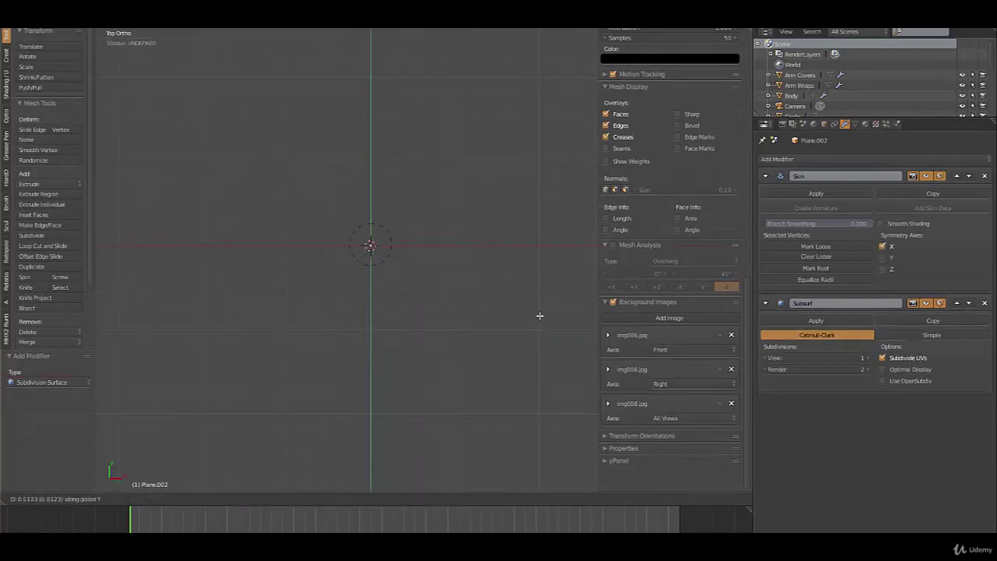
key("x")
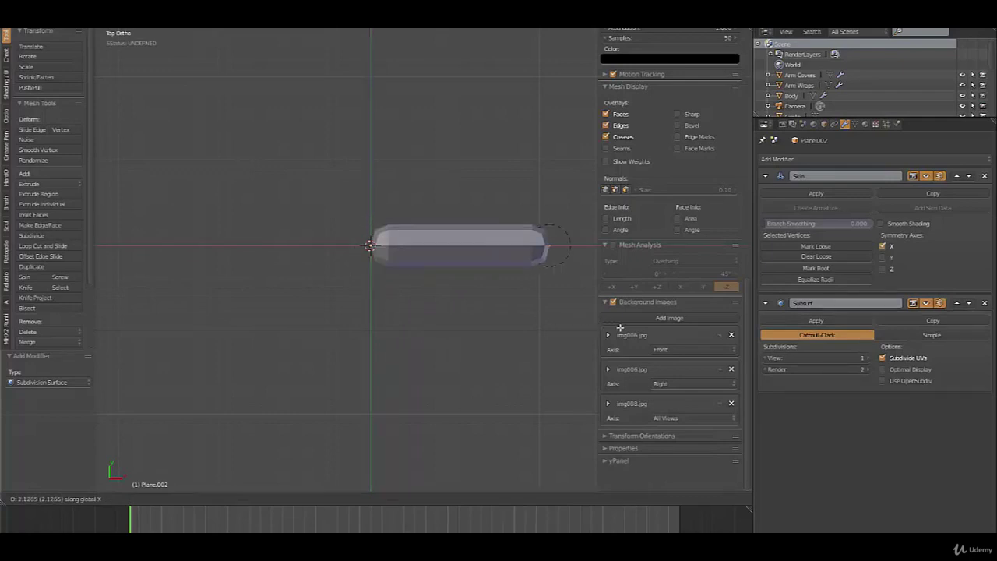
left_click(619, 327)
Select both vertices and move them about -0.89 units along the Y axis
middle_click_drag(520, 352, 459, 327, "shift")
key("a")
key("a")
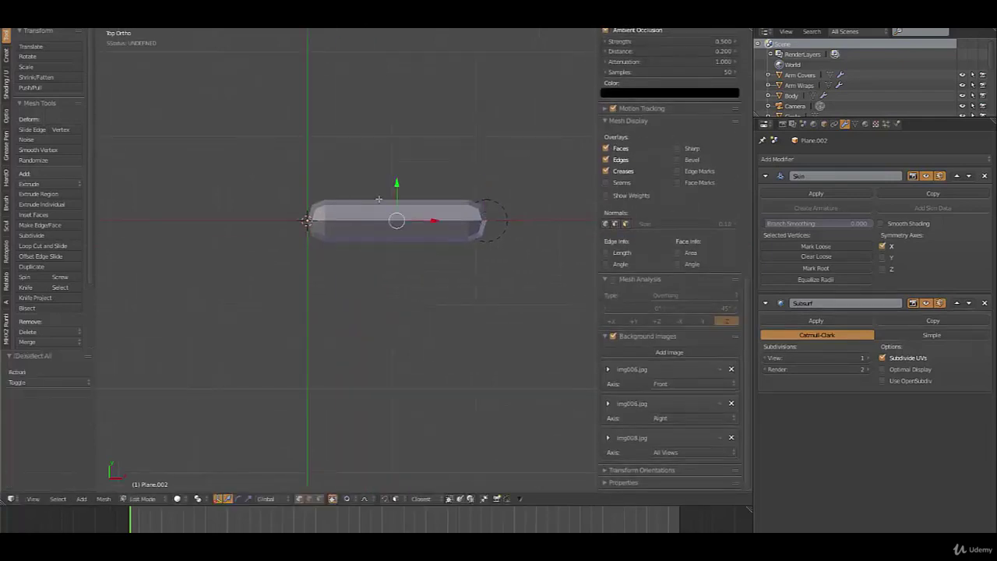
left_click_drag(398, 183, 411, 268)
left_click(411, 255)
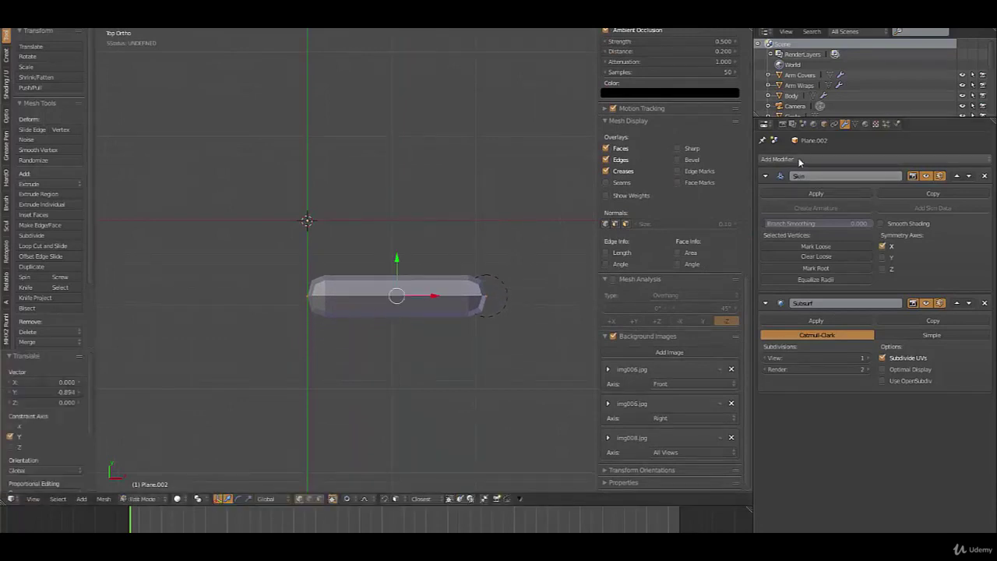
Add a Mirror modifier and set its mirroring axis to Y instead of X
left_click(800, 159)
left_click(781, 263)
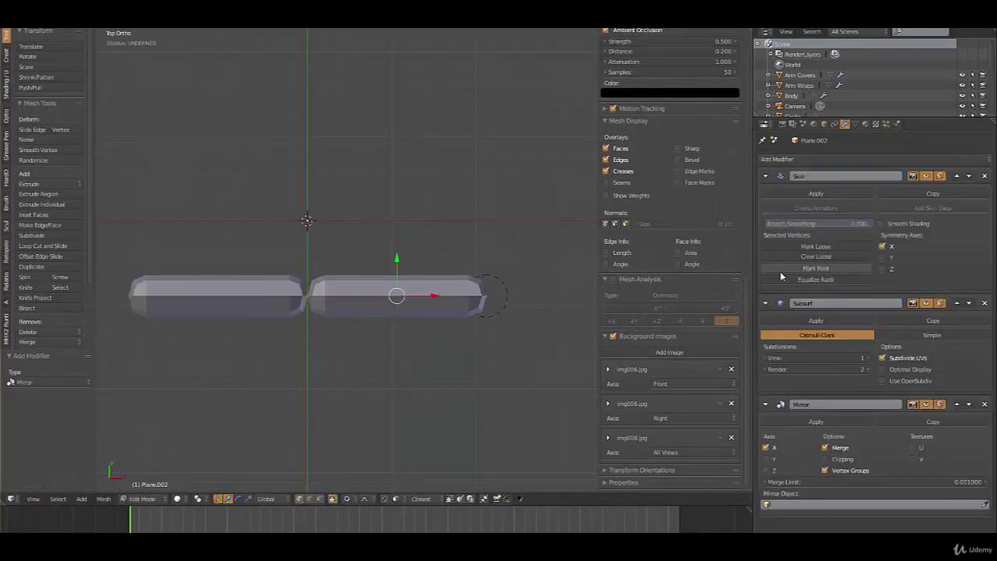
left_click(767, 448)
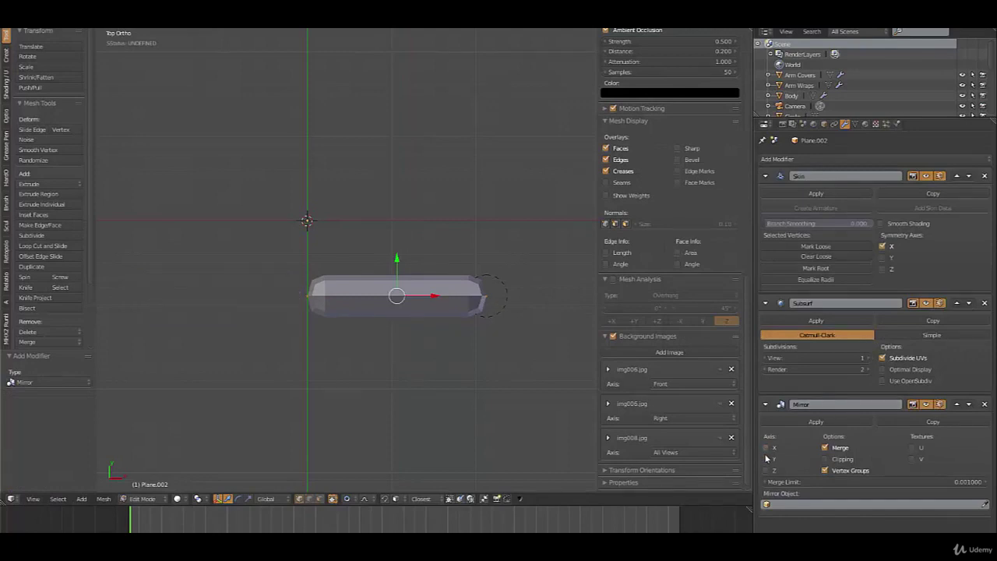
left_click(773, 459)
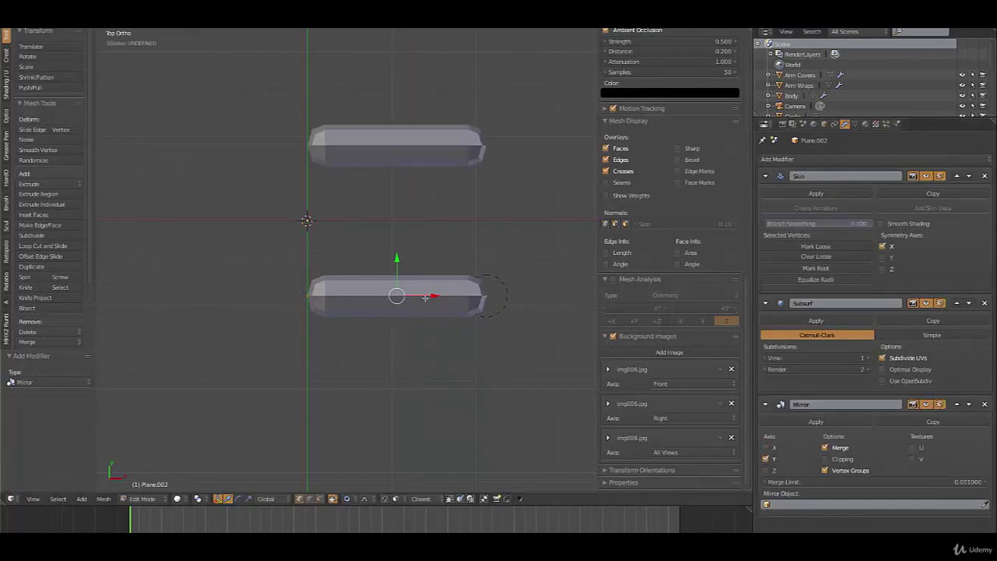
Move the segment about -1.05 units along X so it is centred on the Y axis
key("g")
key("x")
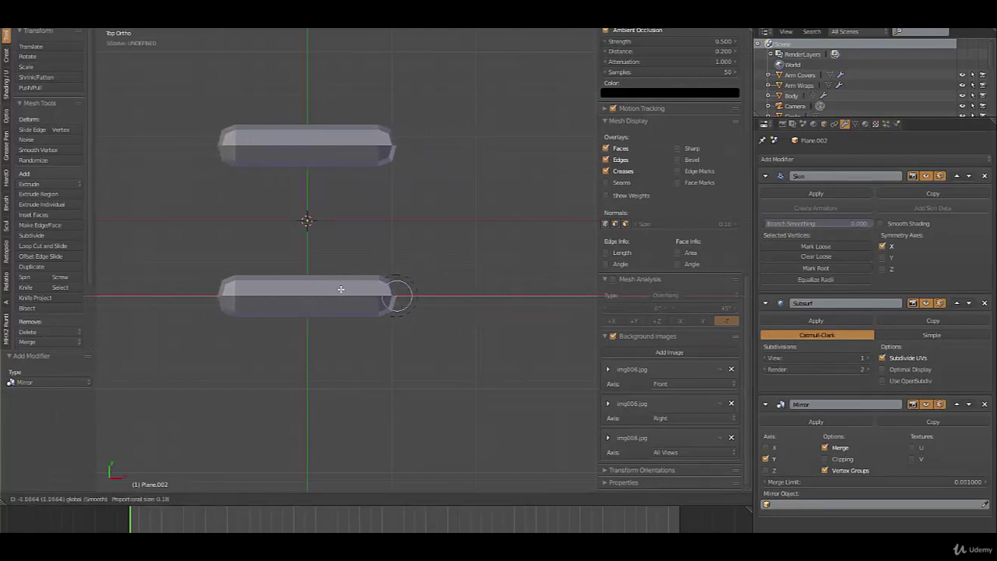
left_click(345, 286)
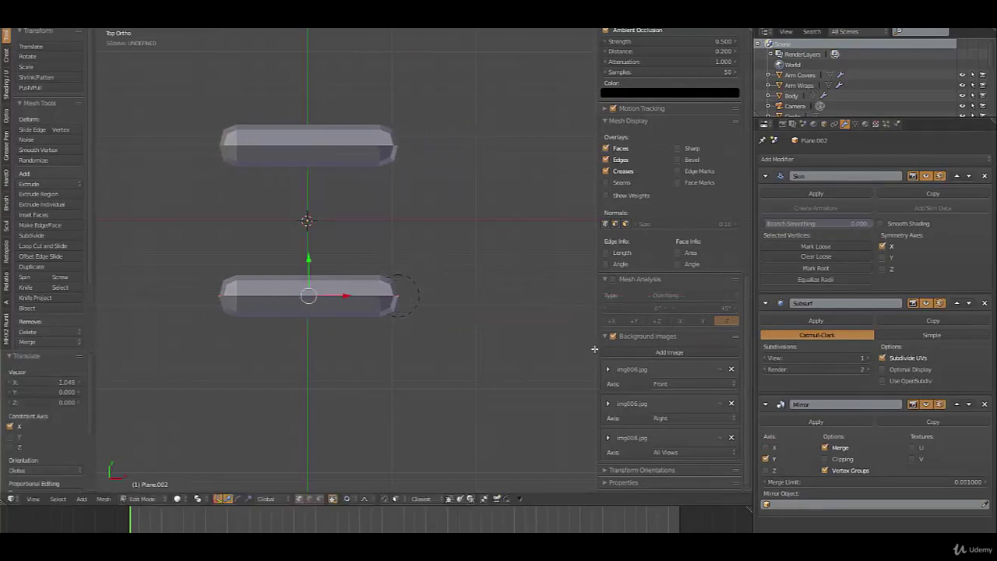
Enable clipping on the Mirror modifier and extrude the segment's positive-X end vertex along Y to the mirror line
left_click(826, 459)
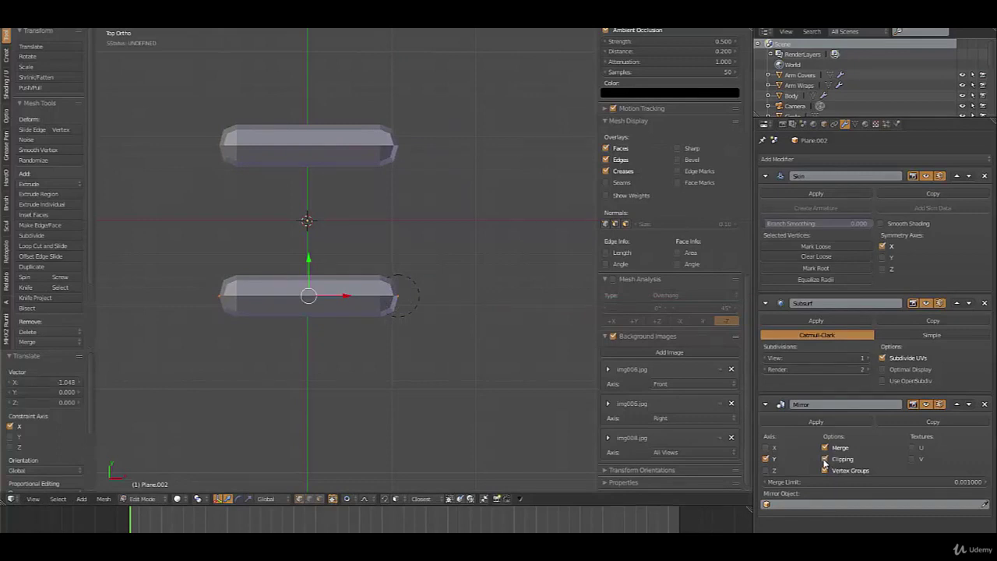
middle_click_drag(453, 348, 488, 357, "shift")
right_click(435, 305)
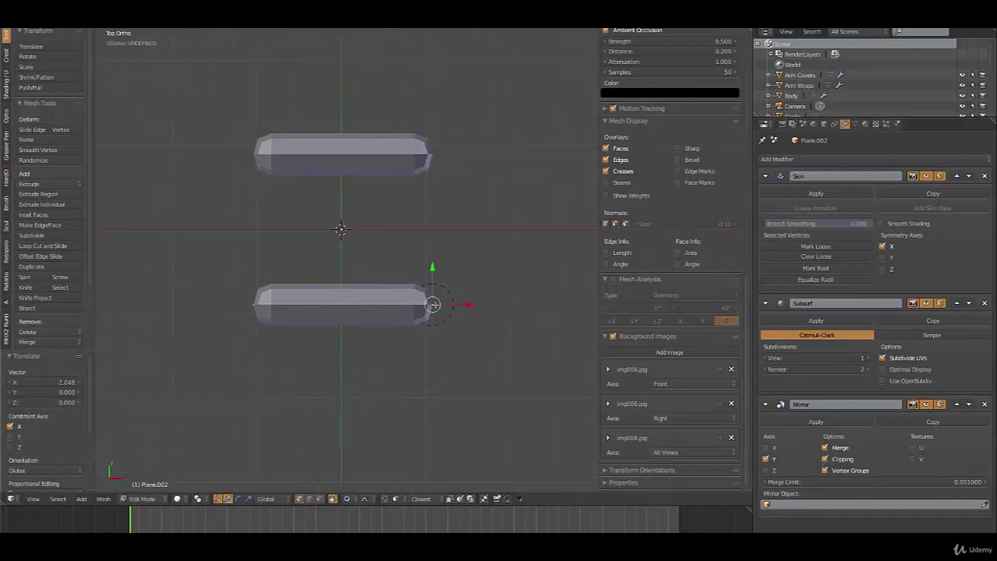
key("e")
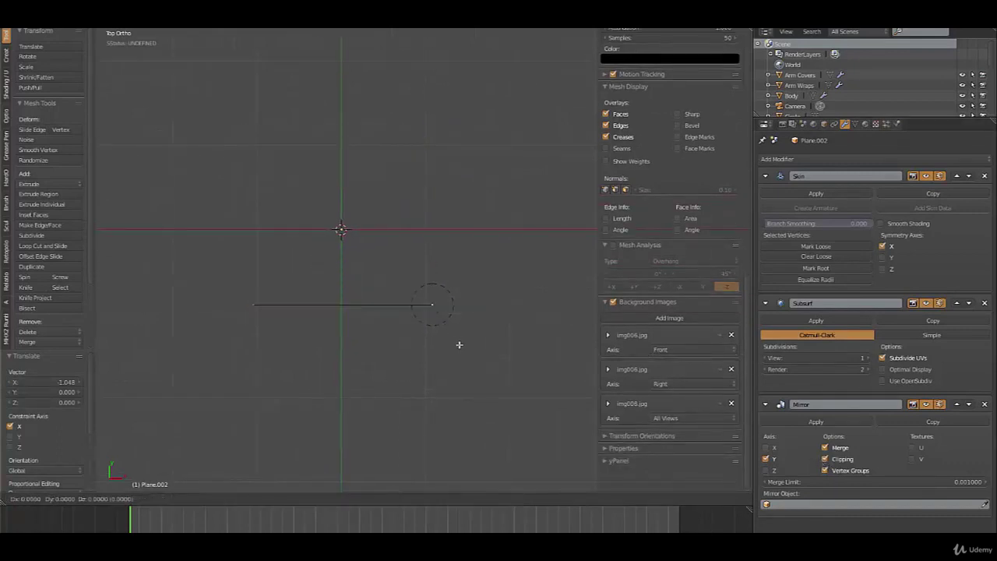
key("y")
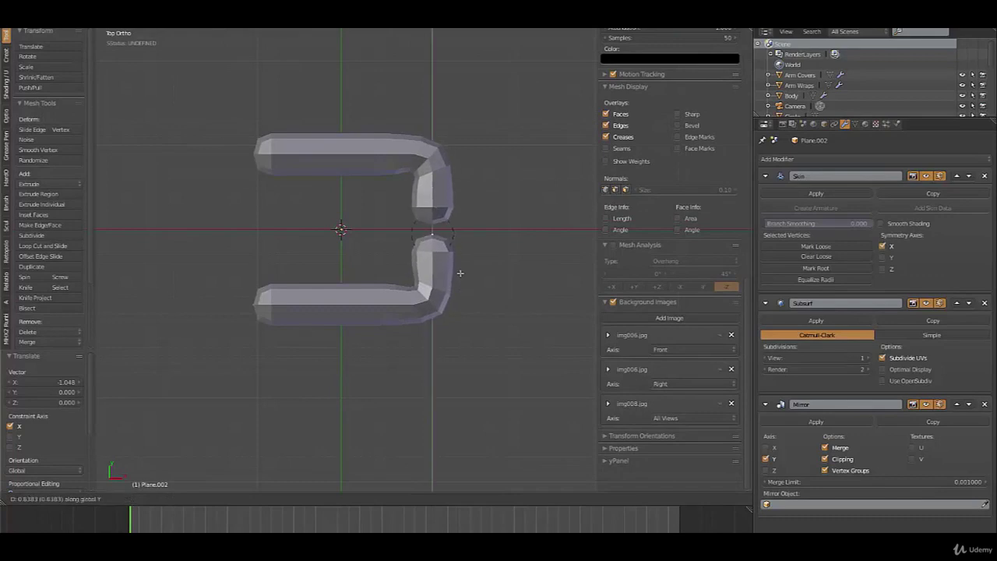
left_click(459, 235)
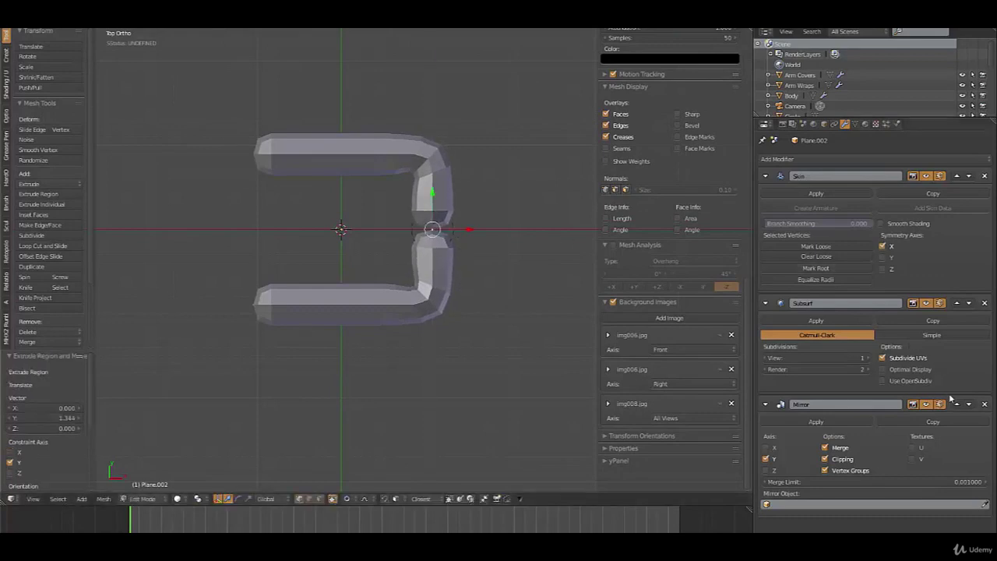
Reorder the modifier stack so Mirror comes first, ahead of Skin and Subsurf
left_click(957, 405)
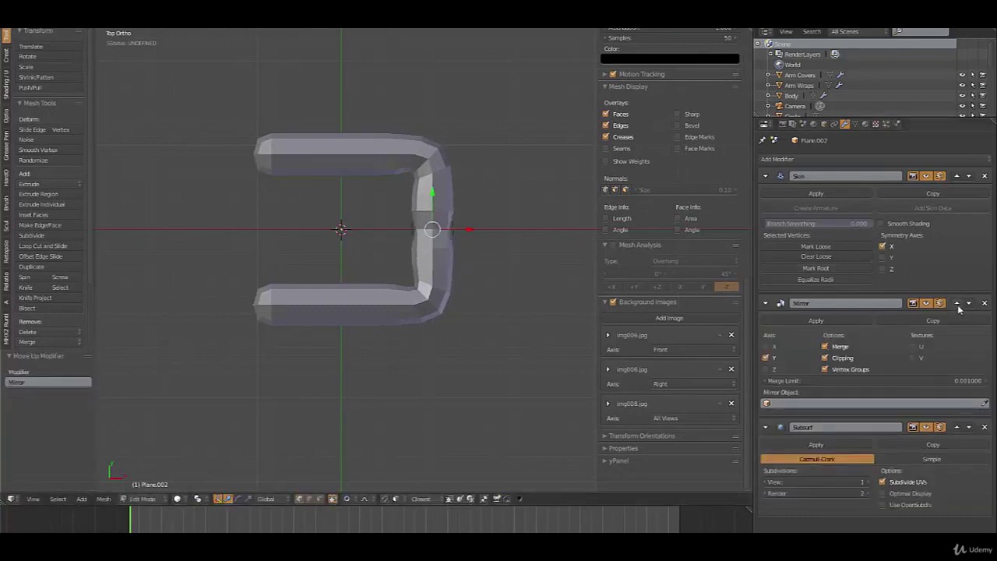
left_click(957, 303)
middle_click_drag(444, 326, 485, 332, "shift")
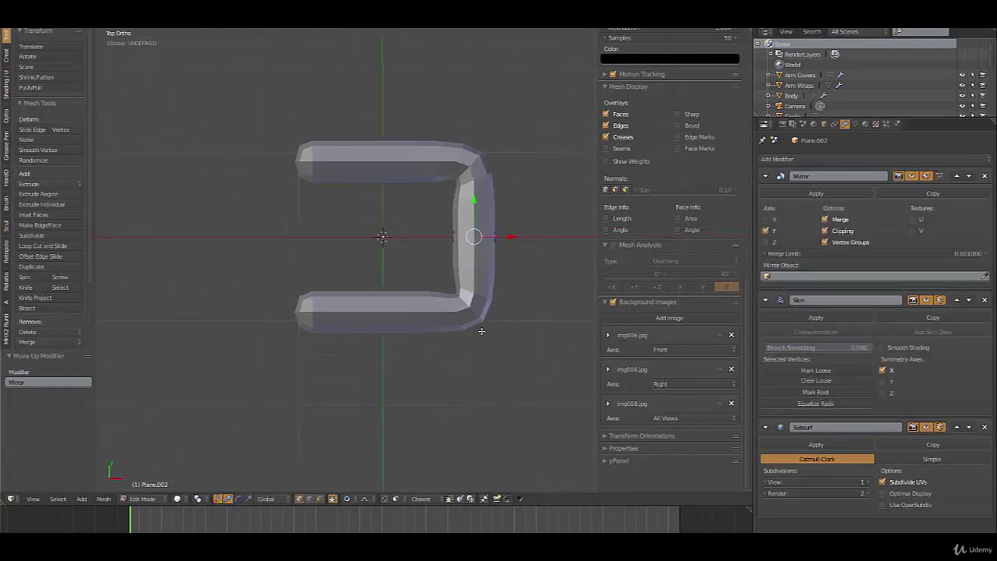
Extrude the segment's negative-X end vertex about 1.33 units along Y to the mirror line, closing the loop
right_click(305, 303)
key("g")
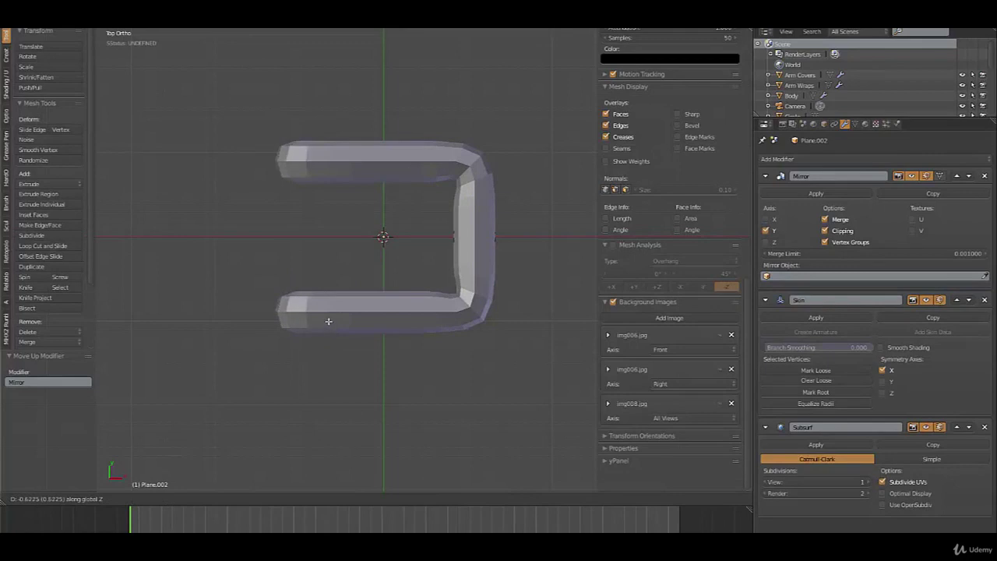
right_click(328, 321)
key("e")
key("y")
left_click(326, 243)
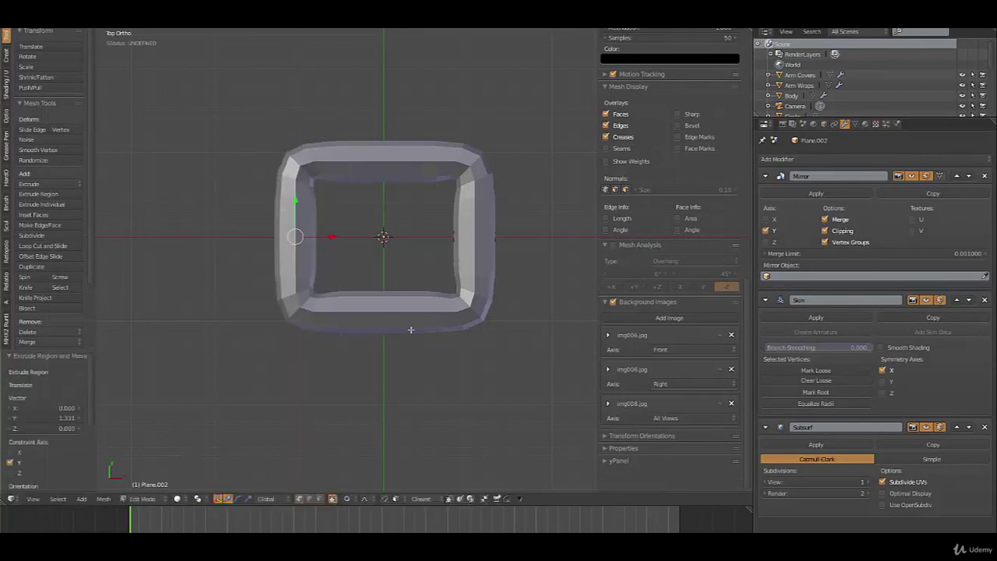
In wireframe top view, extrude the negative-X bar's middle vertex across the loop along X by about 1.26 units and again by about 0.64 units
scroll(428, 320, "down", 1)
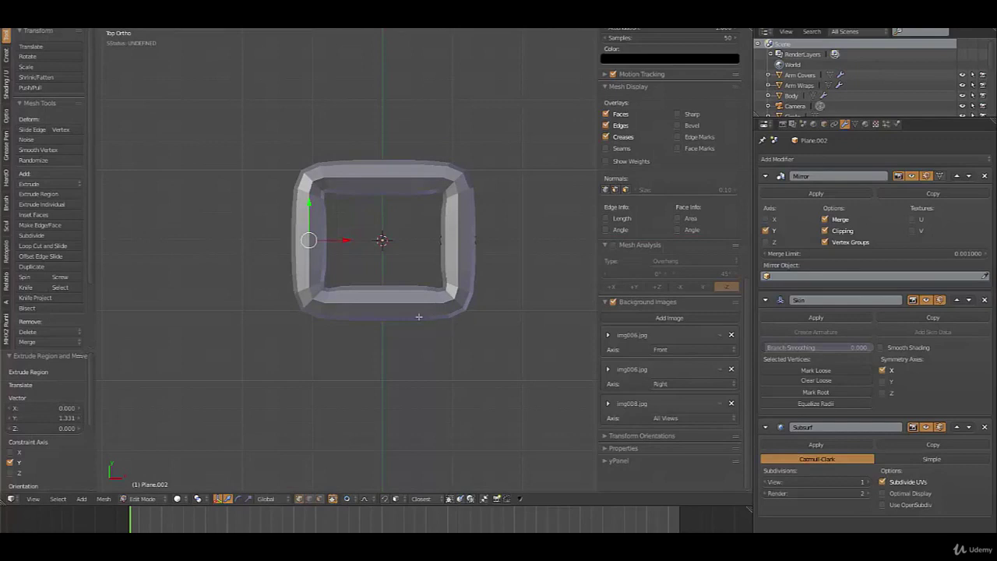
scroll(431, 336, "up", 1)
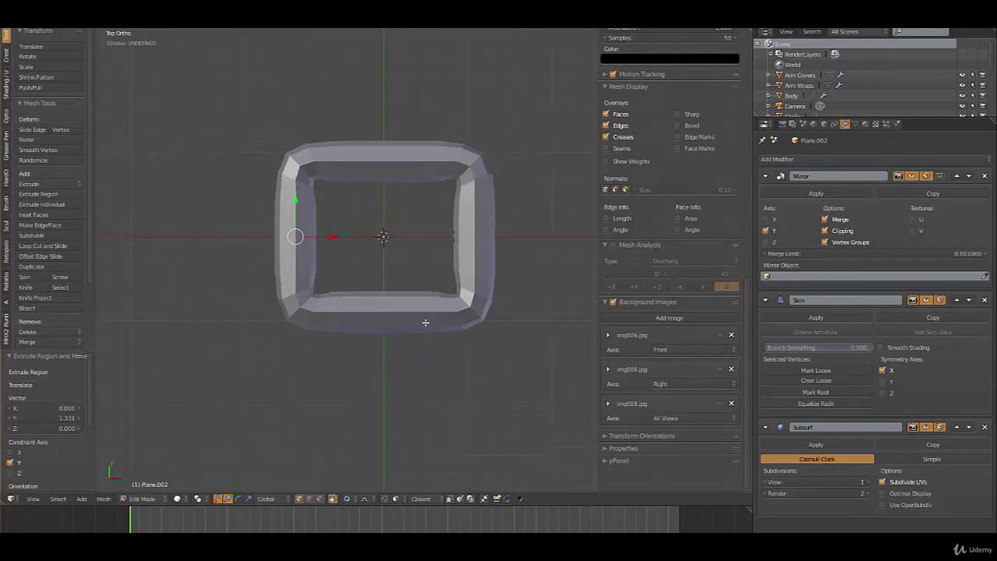
key("z")
middle_click_drag(427, 333, 390, 296)
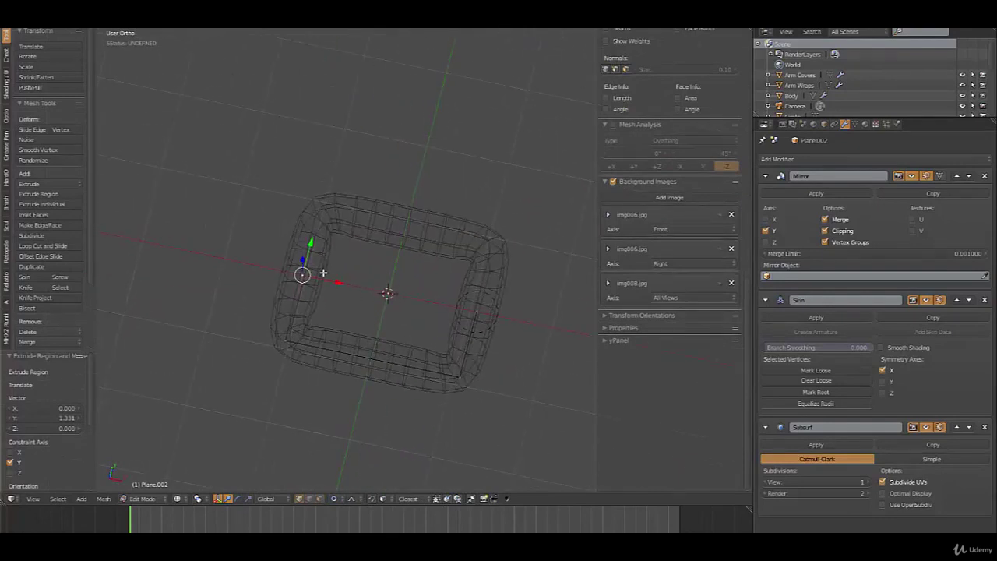
key("KP_7")
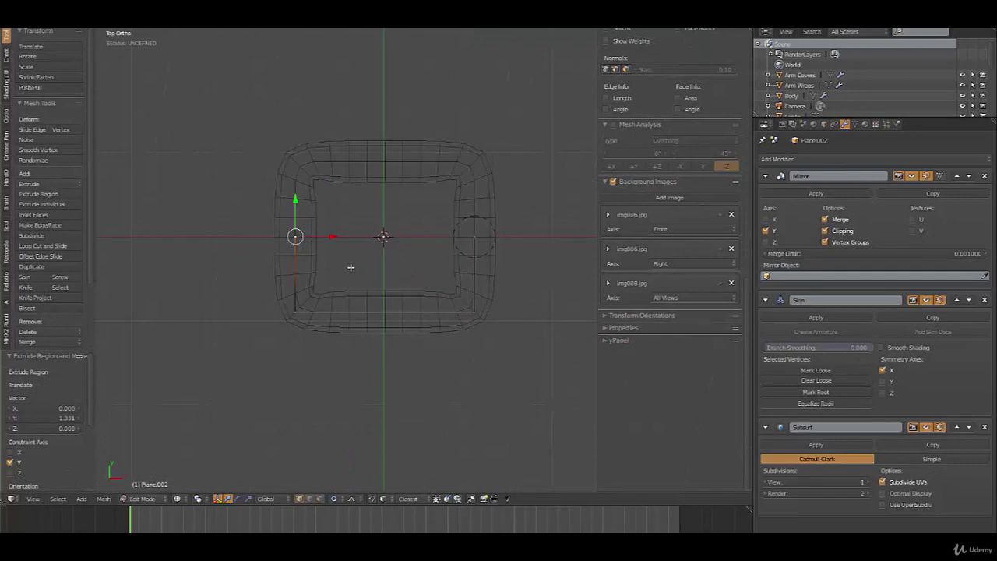
key("g")
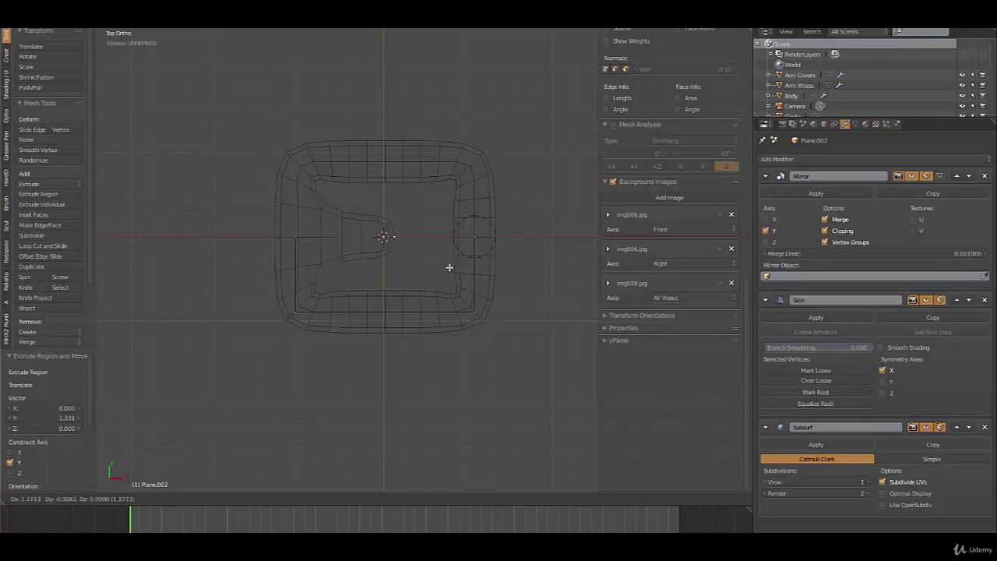
left_click(455, 269)
key("e")
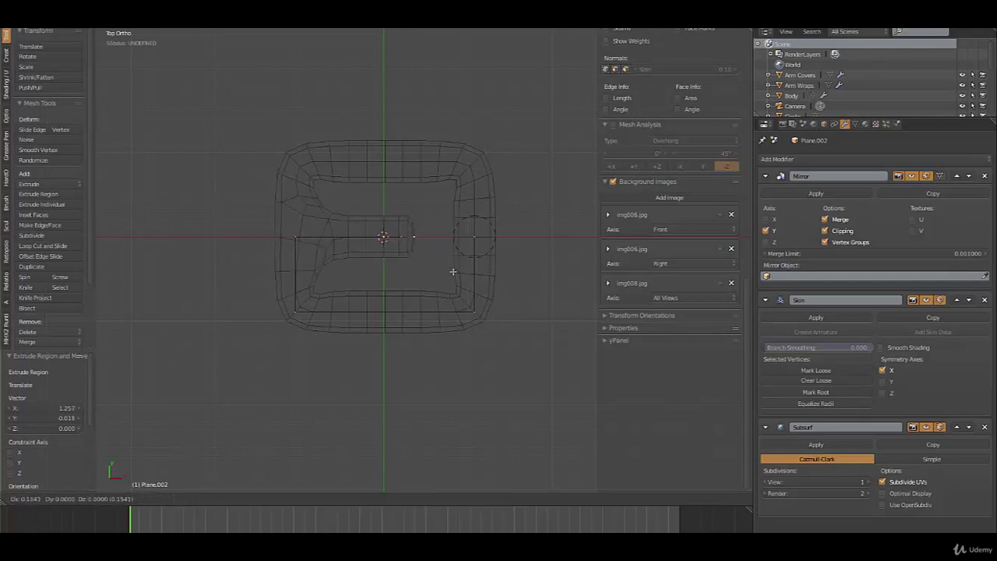
left_click(487, 272)
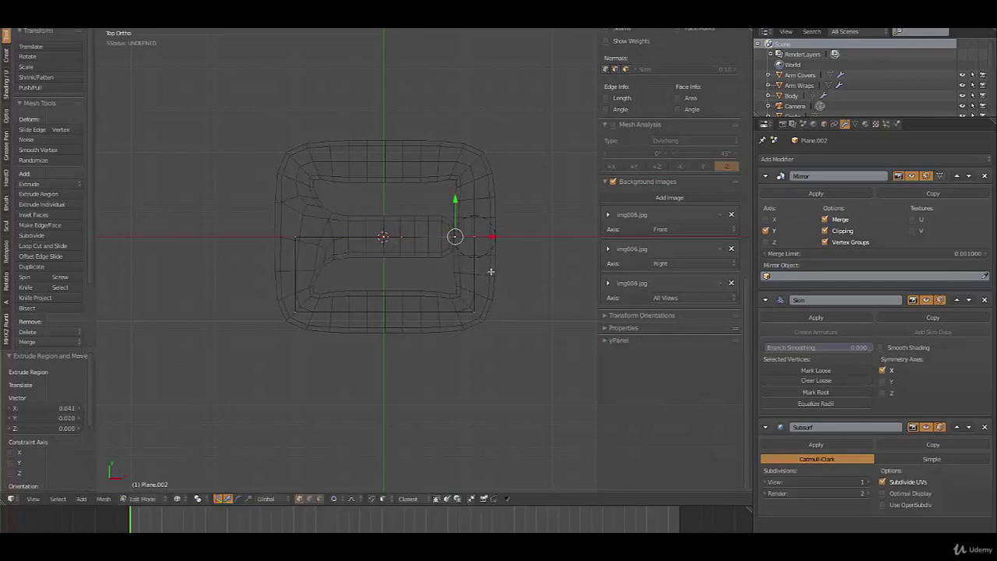
In front view, raise the prong's end vertex about 0.42 units and extrude it about 0.51 units along X over the opposite bar
key("KP_1")
key("g")
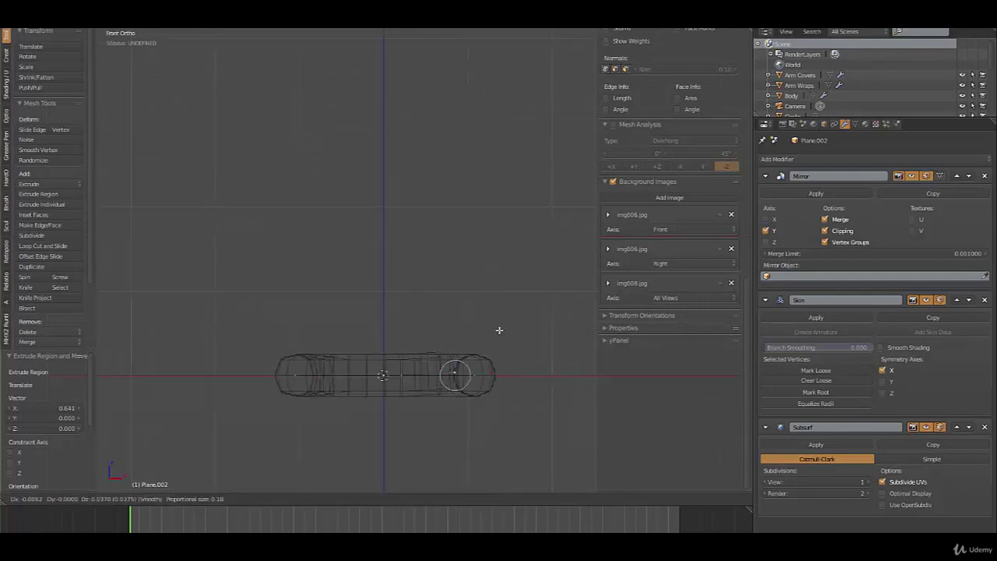
left_click(502, 305)
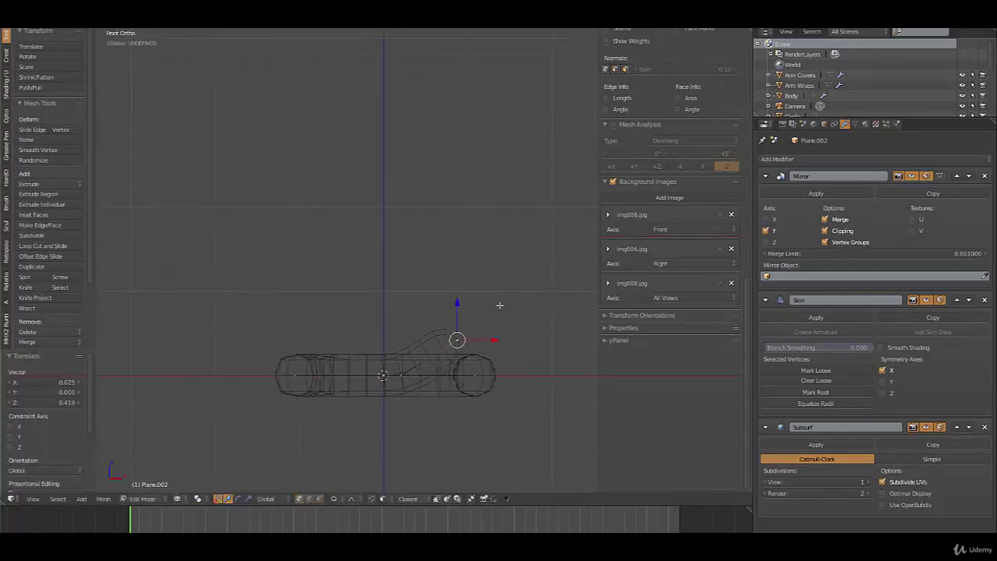
key("g")
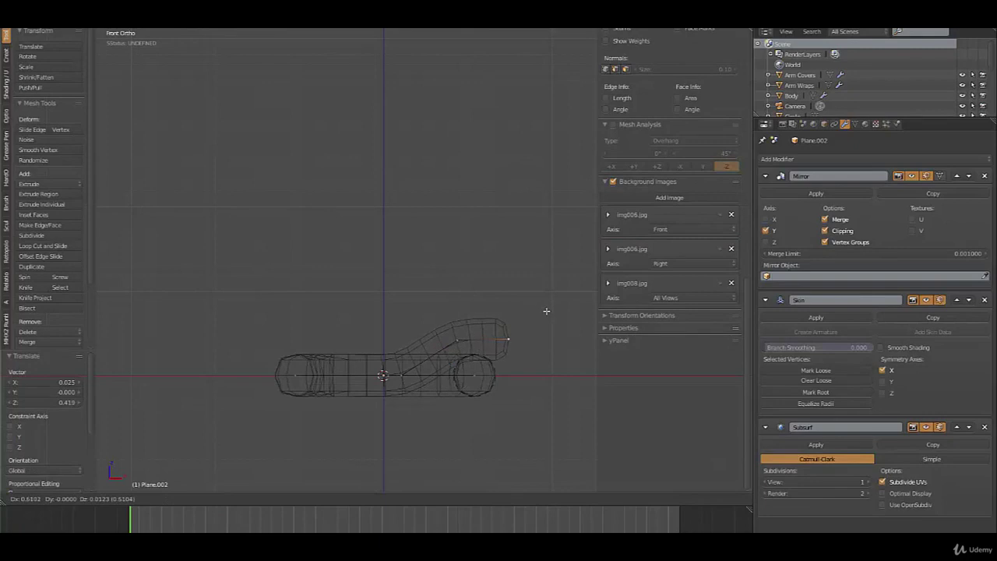
left_click(546, 311)
key("a")
Move the prong's middle vertex about -0.14 units along X
key("z")
mouse_move(514, 343)
middle_mouse_down()
mouse_move(467, 400)
mouse_move(489, 421)
mouse_move(460, 452)
mouse_move(479, 440)
mouse_move(473, 436)
middle_mouse_up()
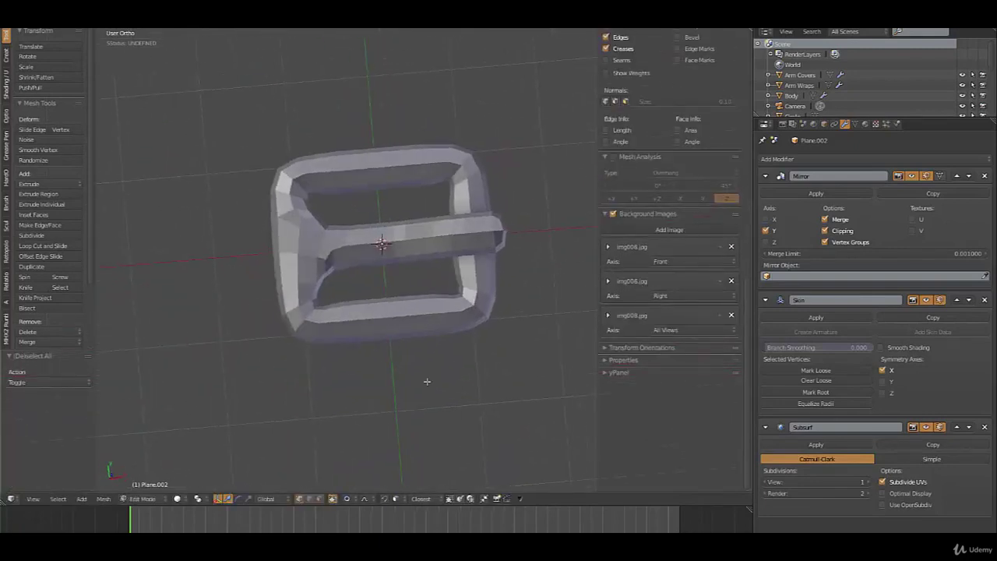
key("z")
right_click(405, 244)
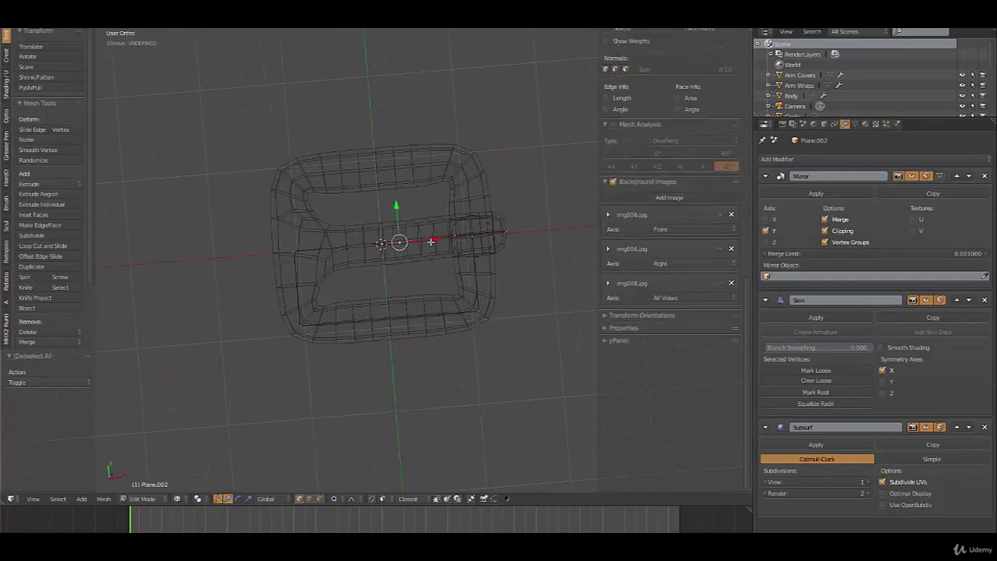
left_click_drag(431, 243, 421, 239)
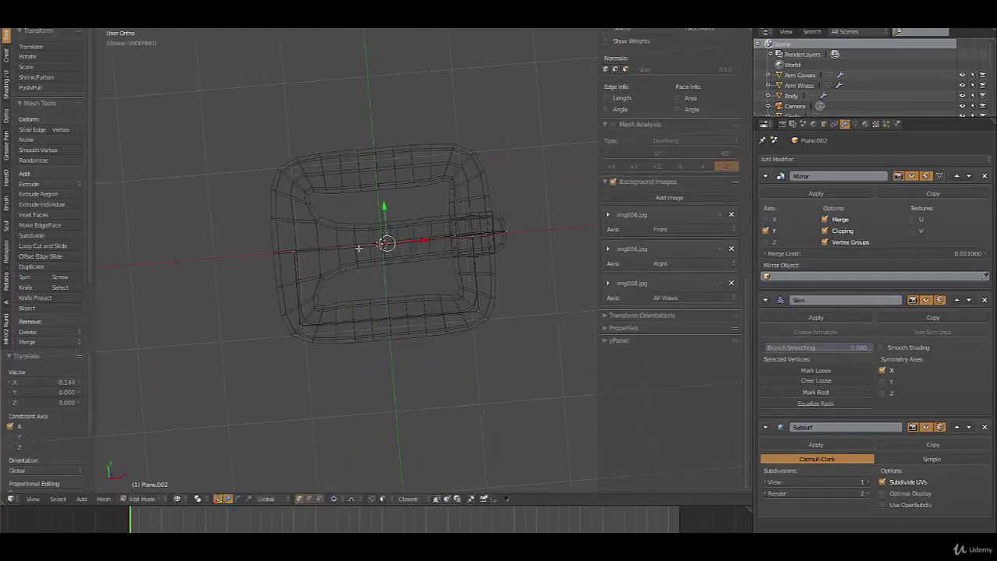
Subdivide the prong segment next to its supporting bar with one cut and adjust the new vertex slightly along X
right_click(294, 250, "shift")
key("w")
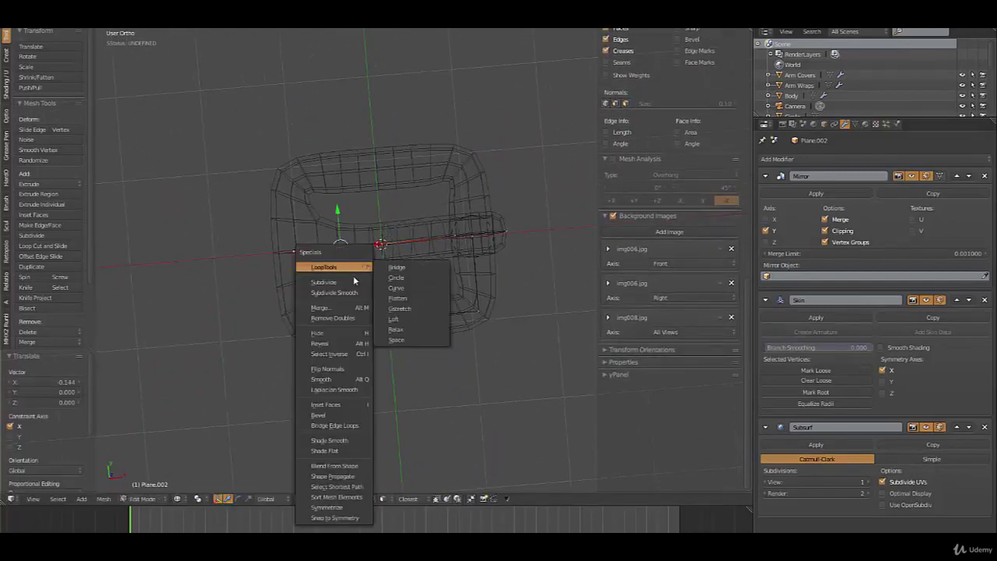
left_click(350, 280)
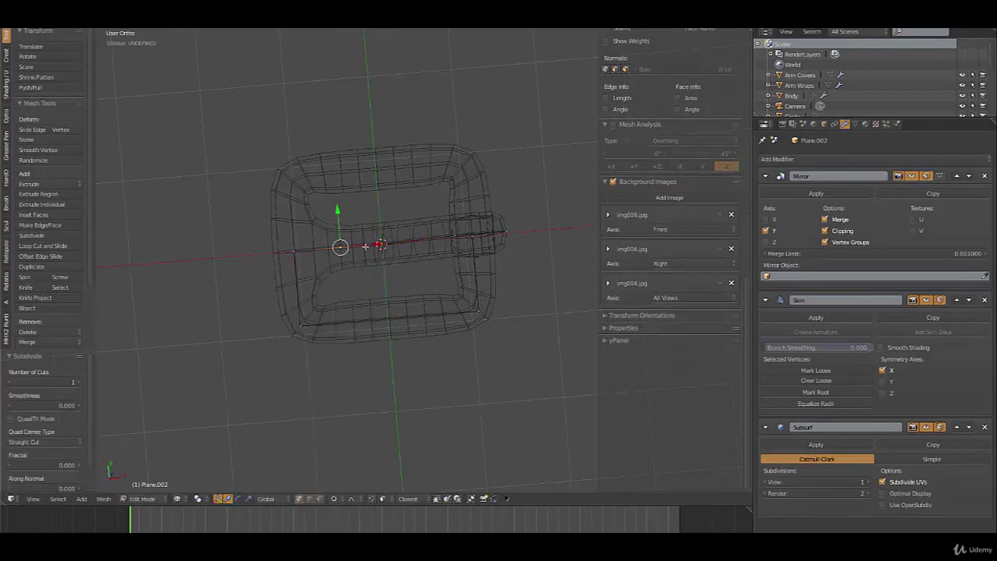
mouse_move(365, 246)
left_mouse_down()
mouse_move(347, 244)
mouse_move(377, 243)
left_mouse_up()
key("a")
key("z")
key("z")
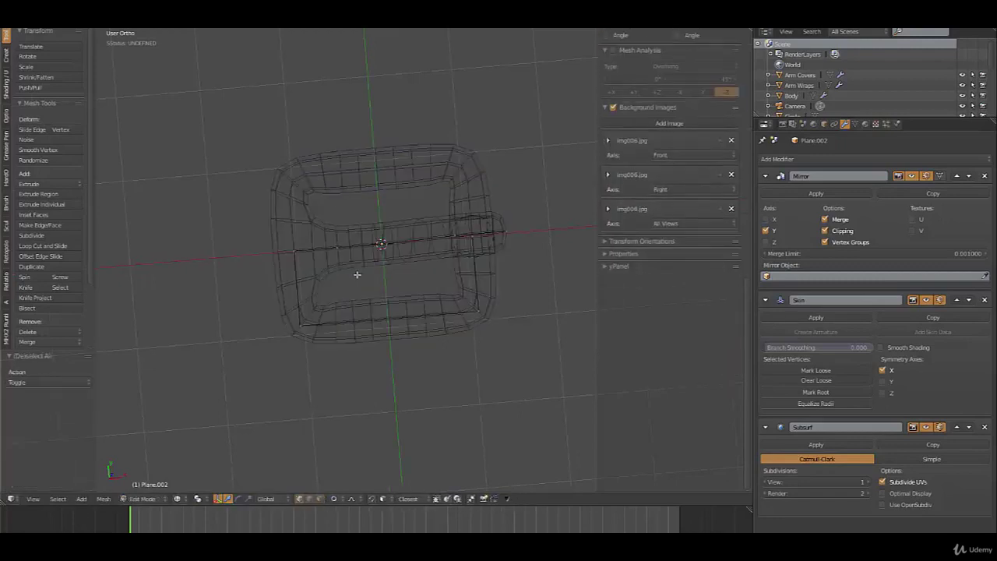
Subdivide the negative-X bar between its corner and the prong with one cut, and move the new vertex about 0.17 units along Y
middle_click_drag(323, 269, 310, 272)
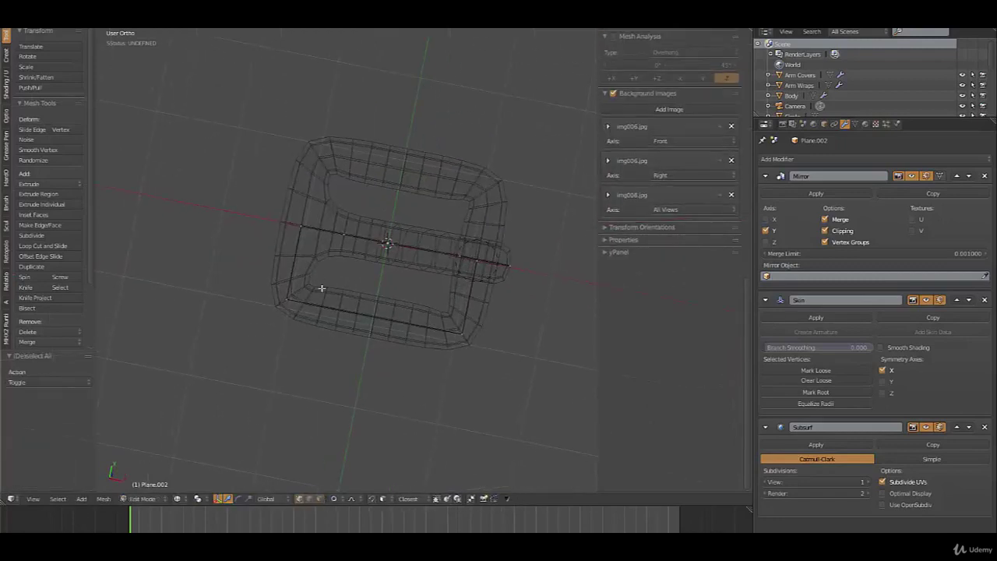
right_click(286, 300)
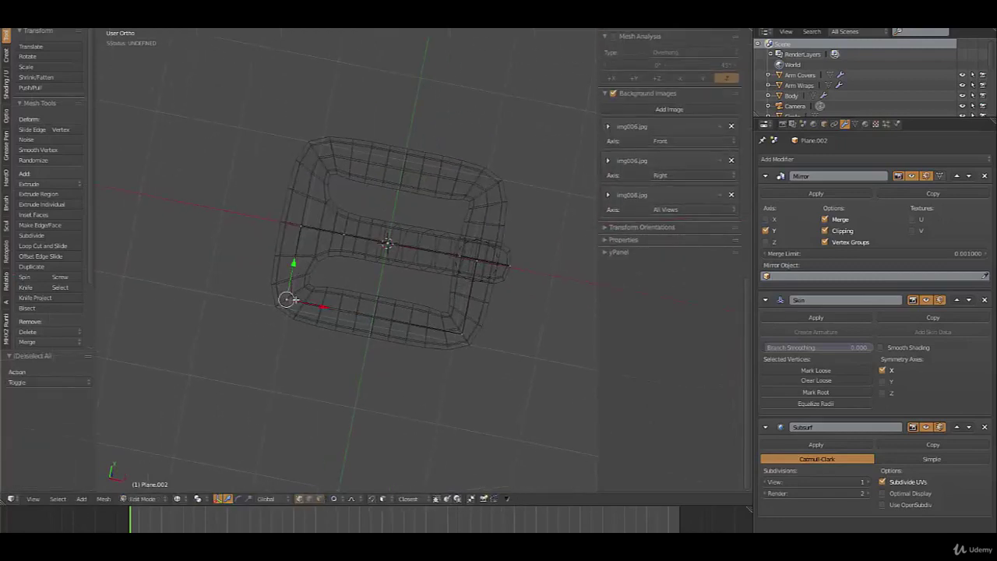
right_click(305, 228, "shift")
key("w")
left_click(307, 231)
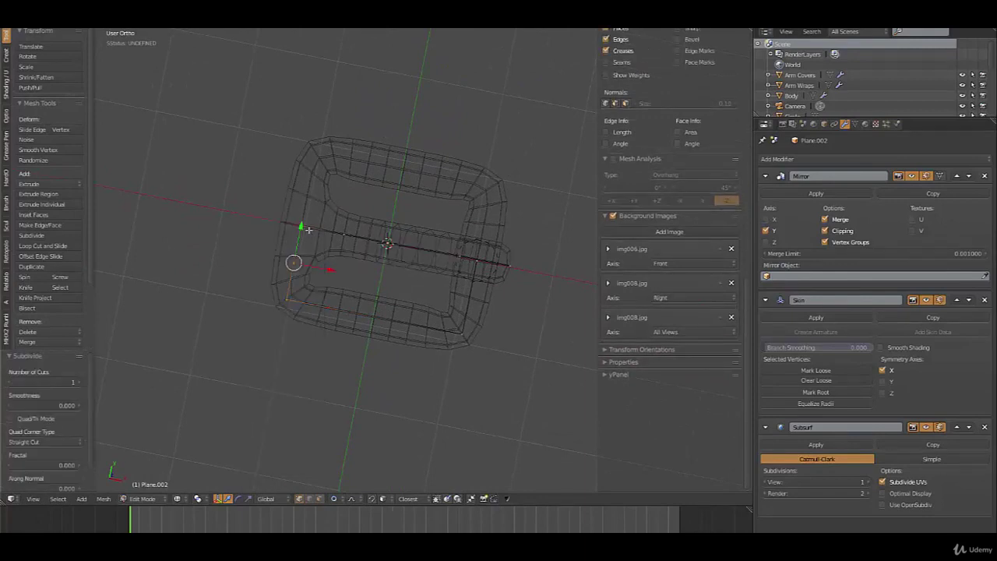
key("g")
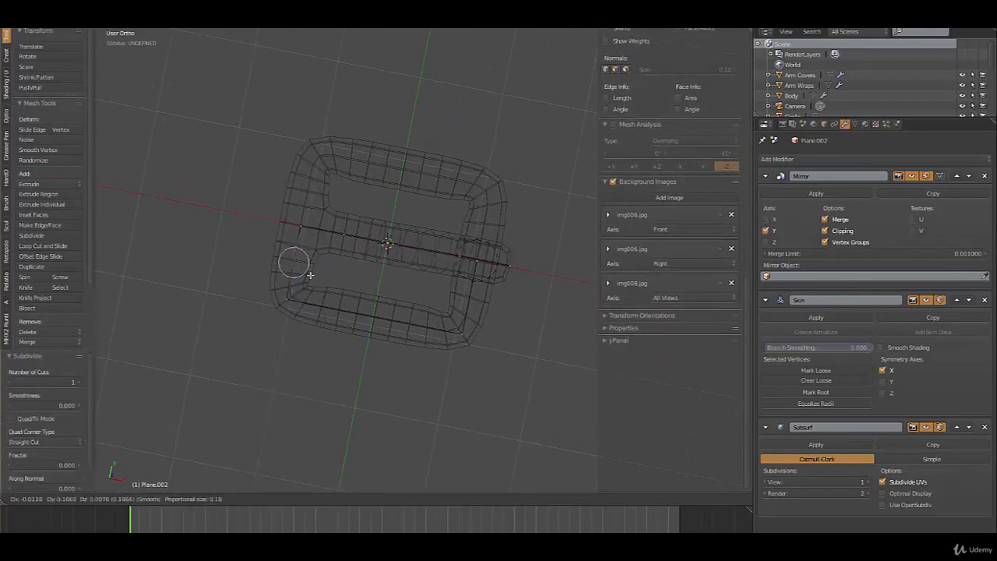
key("y")
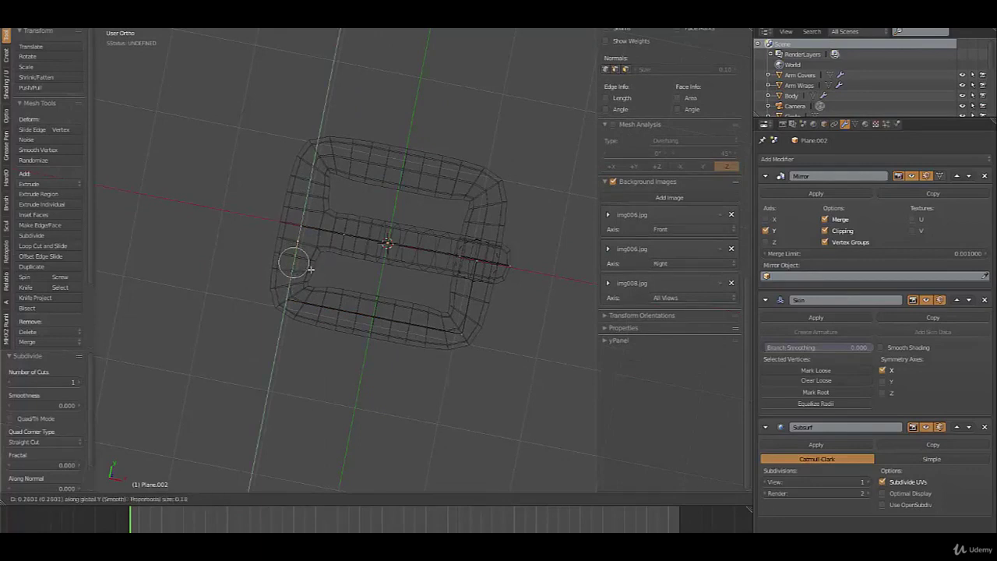
left_click(307, 276)
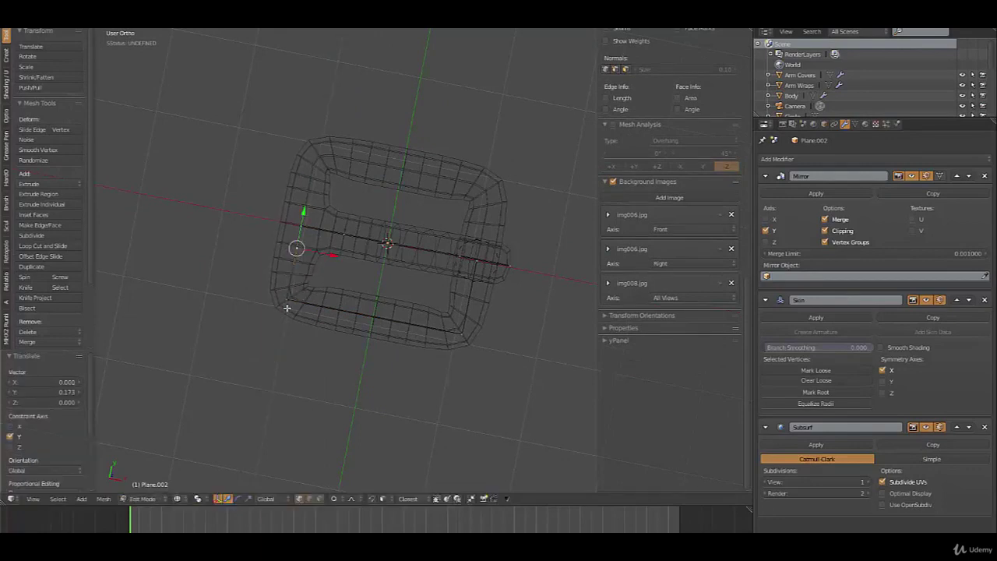
Move the loop's two corner vertices inward along X, by about 0.12 units at the prong's base end and 0.08 units at the opposite end
right_click(286, 308)
key("g")
key("x")
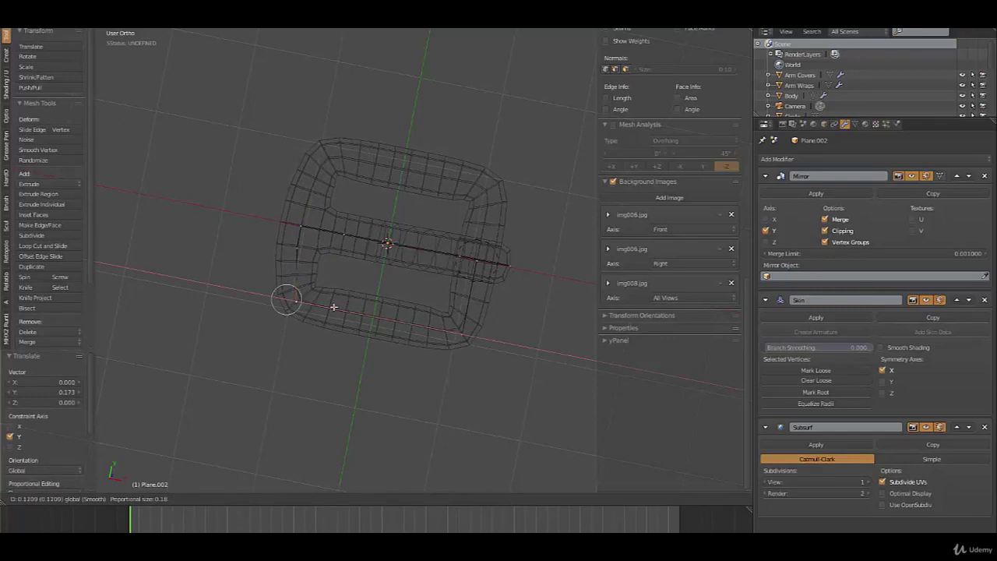
left_click(334, 306)
right_click(462, 334)
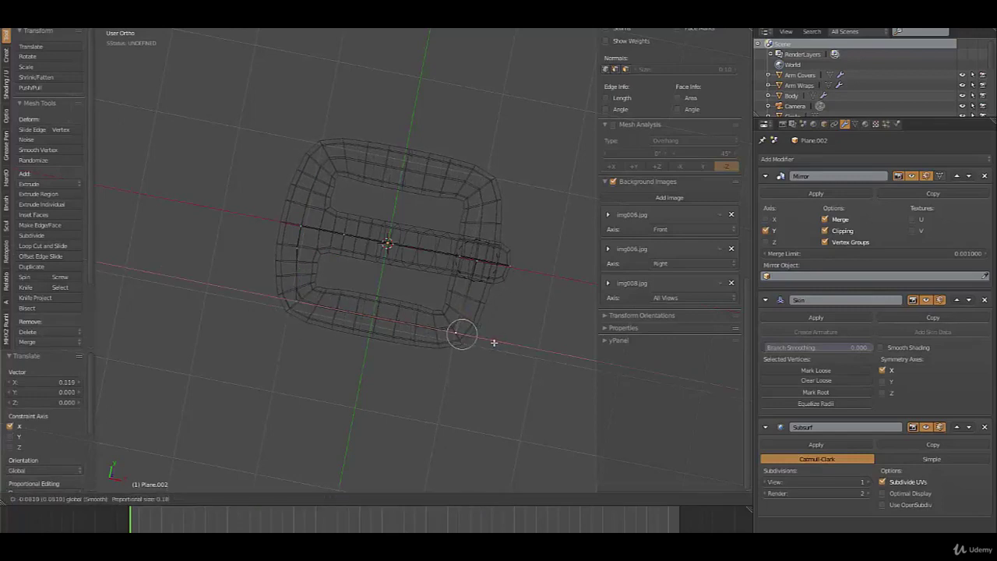
key("a")
Subdivide the loop's long side bar with one cut and move the new vertex about 0.04 units along Y
scroll(481, 338, "down", 2)
key("Tab")
middle_click_drag(447, 348, 404, 356)
key("Tab")
key("ctrl+r")
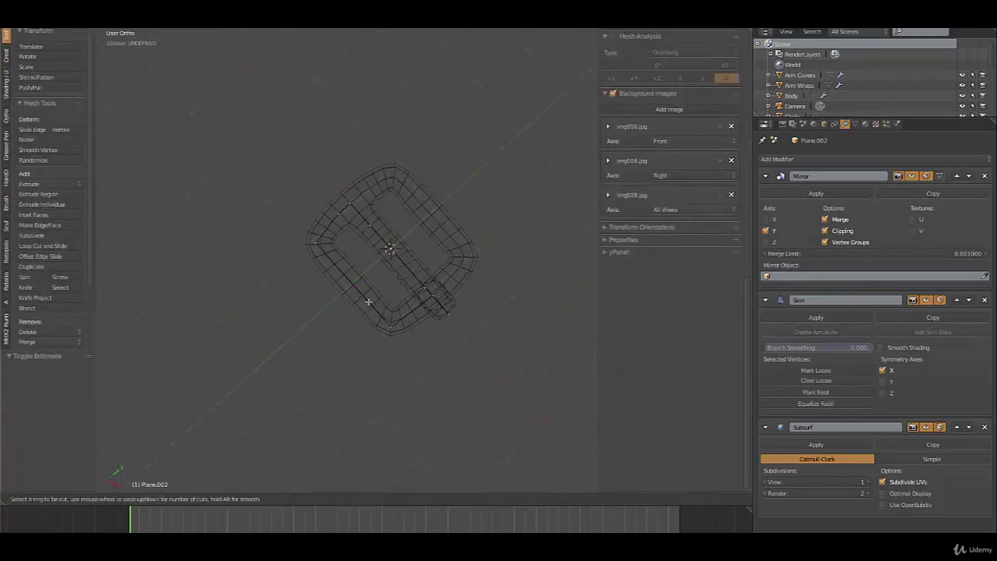
left_click(368, 302)
right_click(365, 299)
left_click_drag(374, 265, 372, 267)
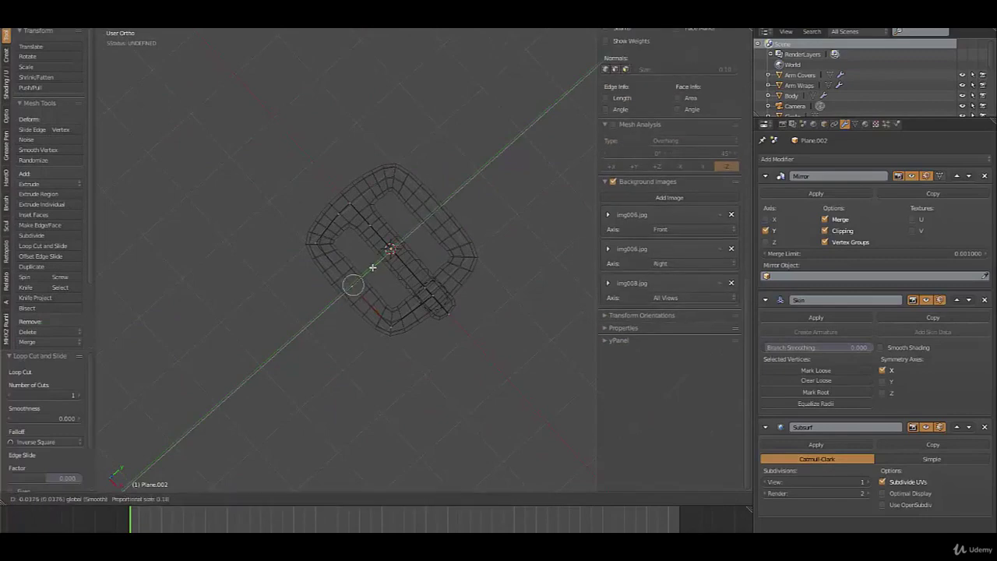
left_click(373, 268)
Apply the buckle's Mirror, Skin and Subsurf modifiers in Object Mode
key("Tab")
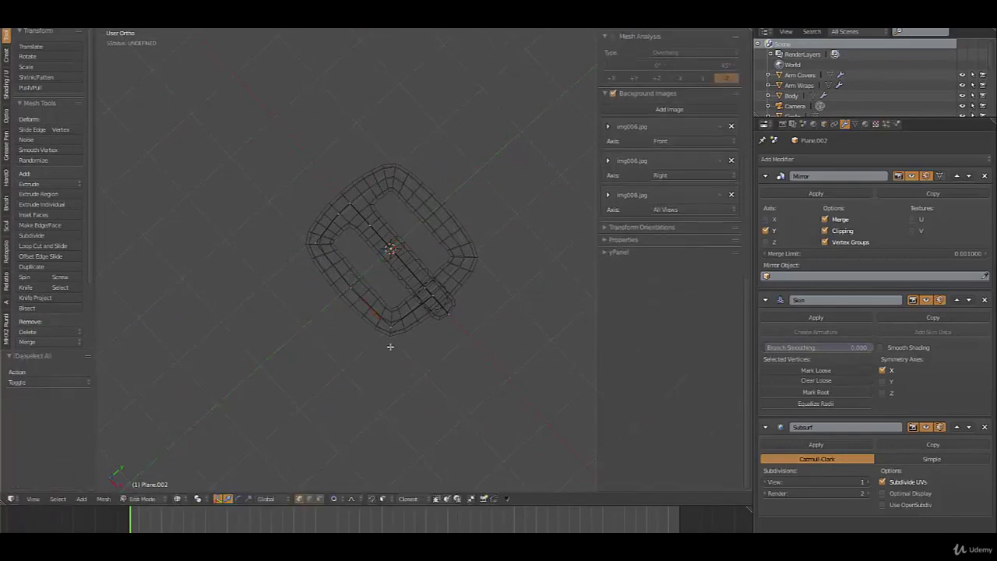
middle_click_drag(390, 345, 475, 284)
left_click(815, 195)
left_click(815, 194)
left_click(816, 194)
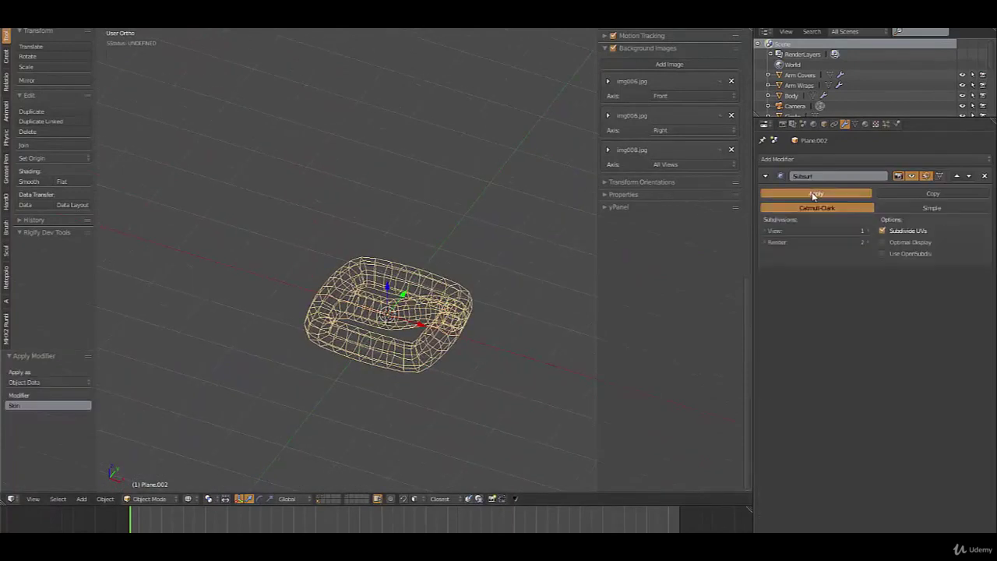
Move the buckle to layer 10 and display that layer
key("KP_1")
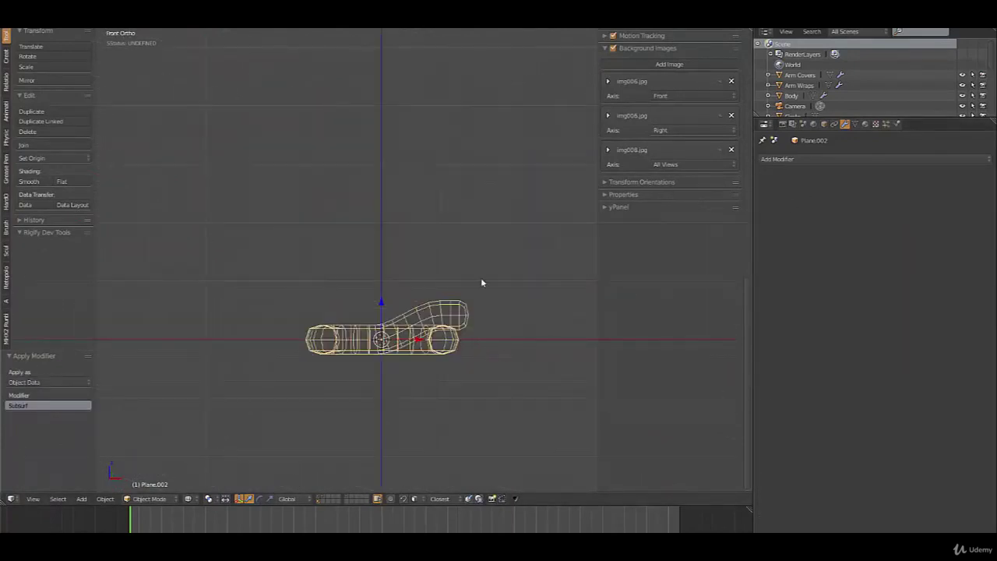
key("m")
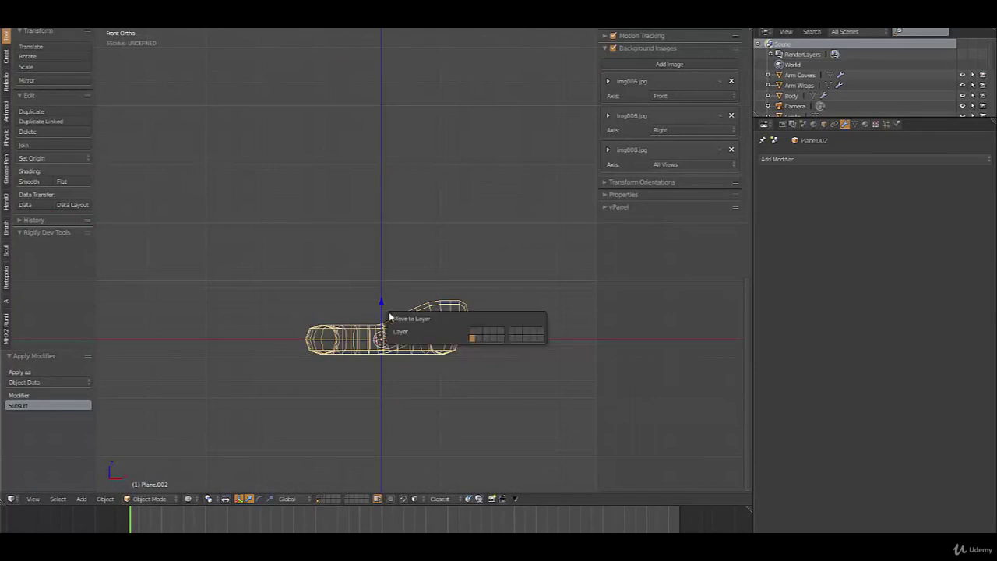
left_click(541, 330)
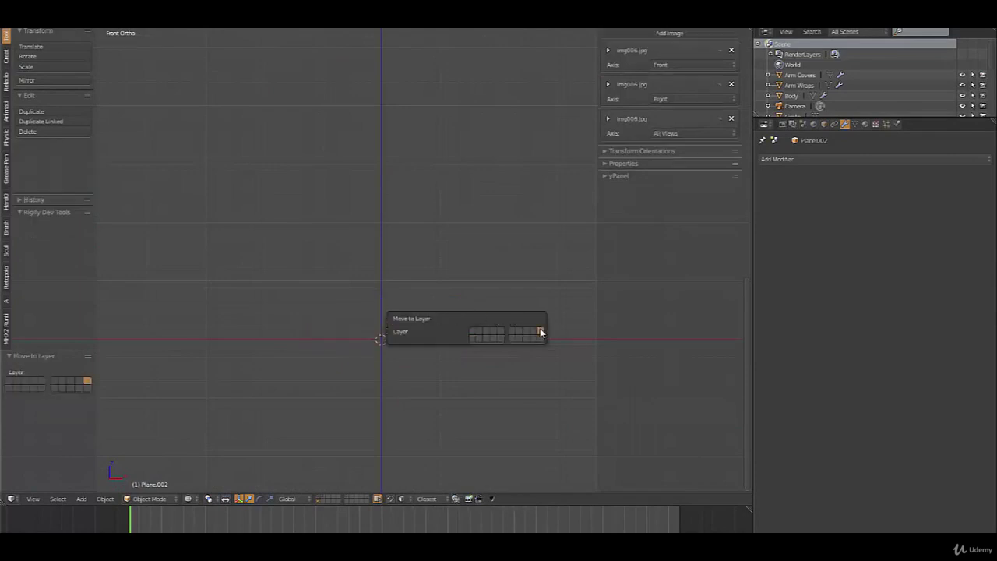
key("0")
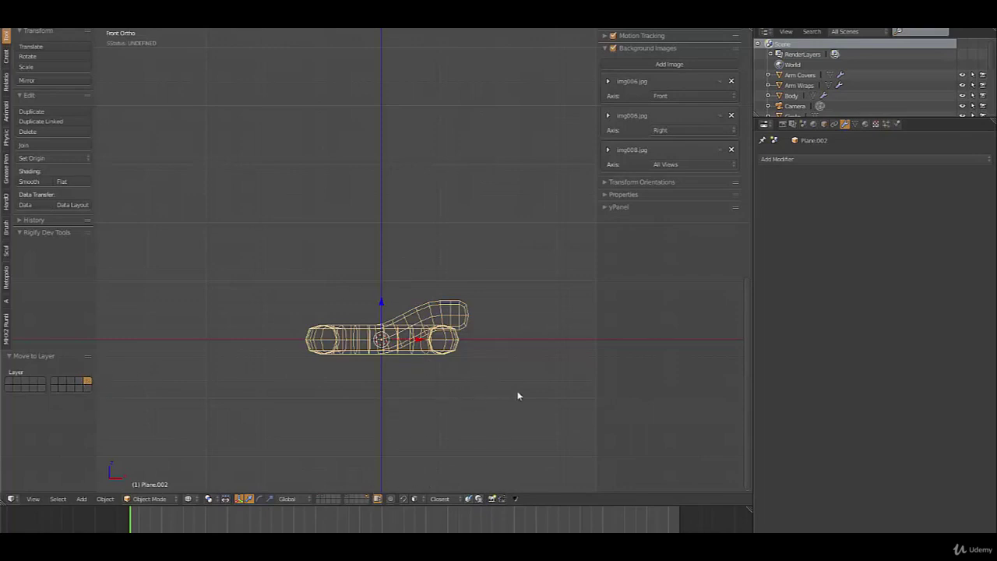
Duplicate the buckle in place, move the copy to layer 1 and display that layer
key("shift+d")
right_click(447, 281)
key("m")
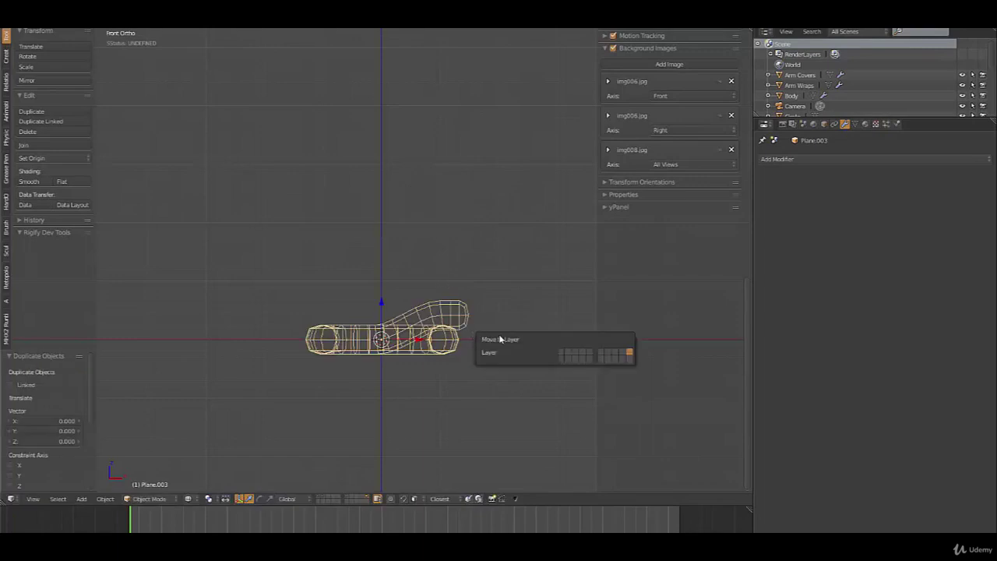
left_click(562, 351)
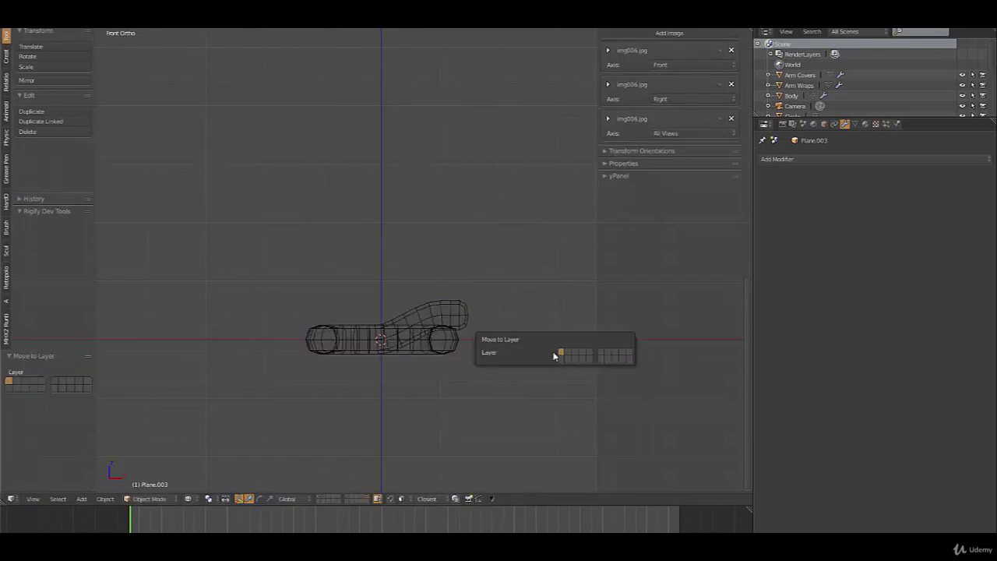
left_click(319, 498)
Display the scene in solid shading and shade the buckle copy smooth
scroll(420, 362, "up", 3)
key("z")
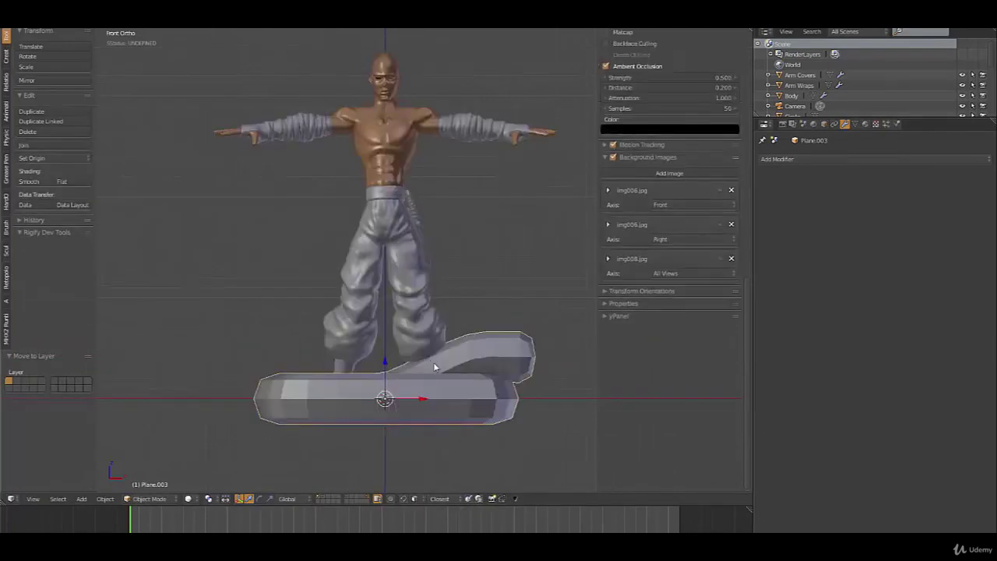
left_click(29, 181)
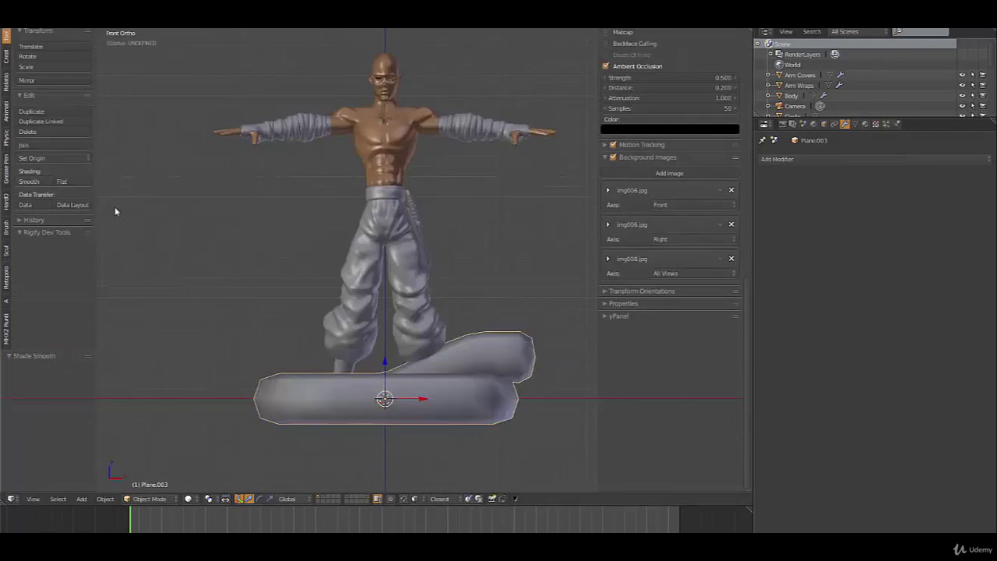
middle_click_drag(330, 321, 302, 308)
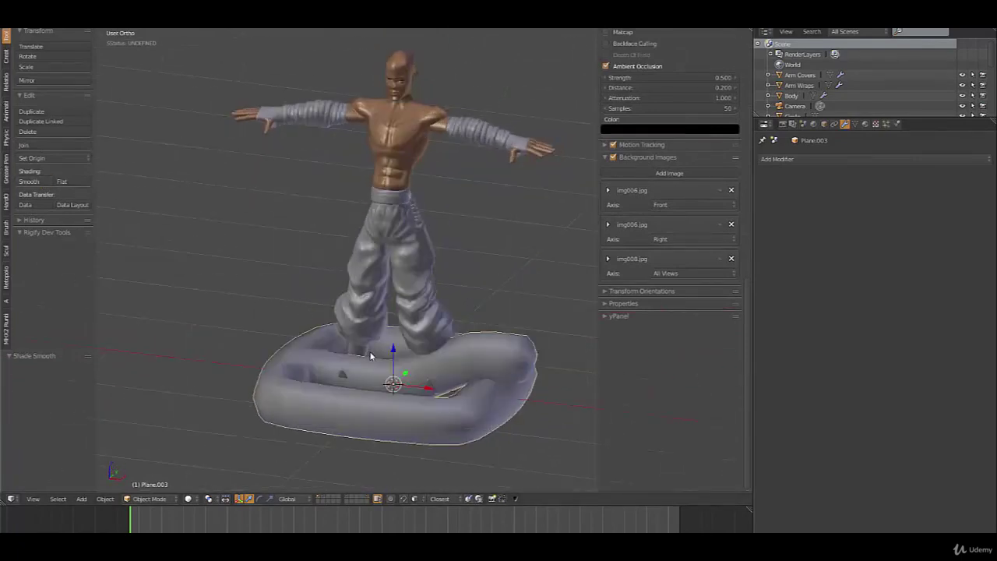
Rotate the buckle upright by about -92° in the side view and move it about -0.54 along Y and 1.42 along Z
middle_click_drag(372, 355, 371, 423)
key("Tab")
key("KP_3")
key("Tab")
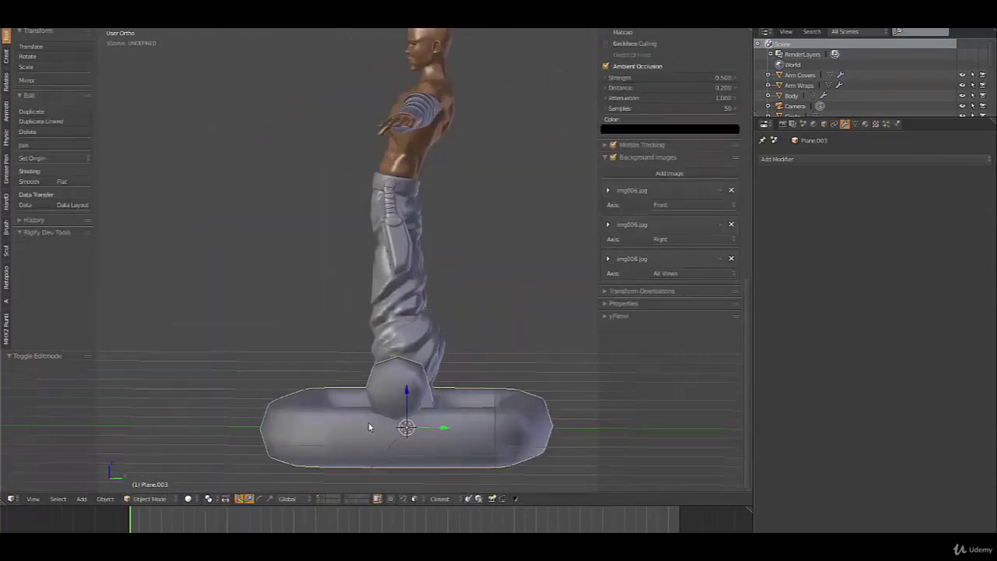
scroll(374, 425, "down", 3)
key("r")
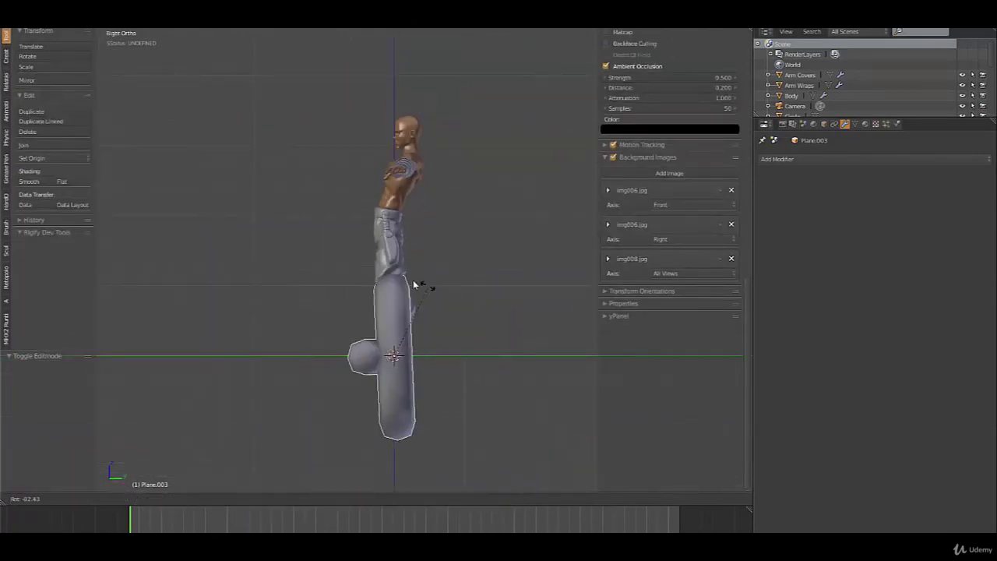
left_click(431, 289)
key("g")
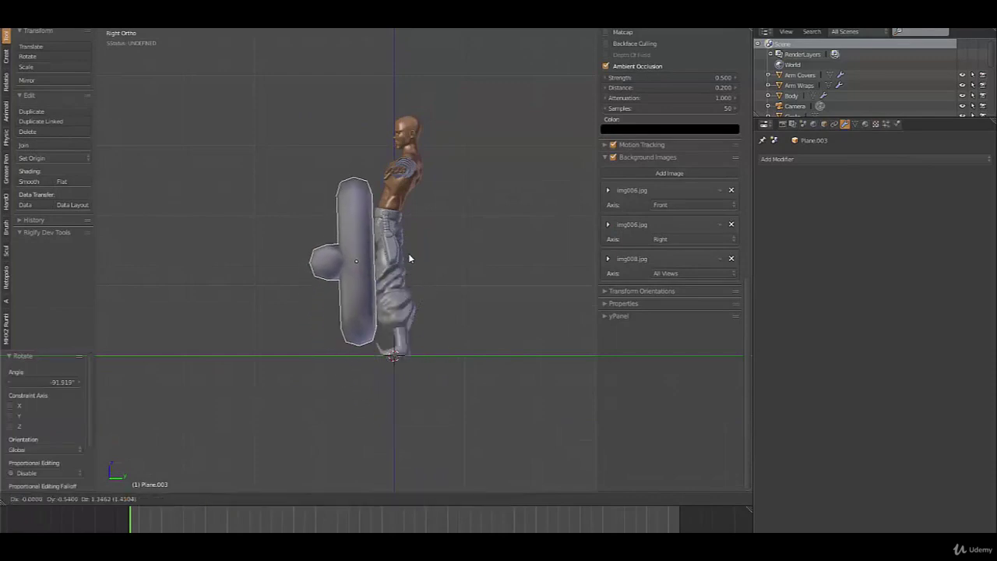
left_click(407, 255)
Rotate the buckle by 180° in the front view
key("KP_1")
scroll(434, 275, "up", 5)
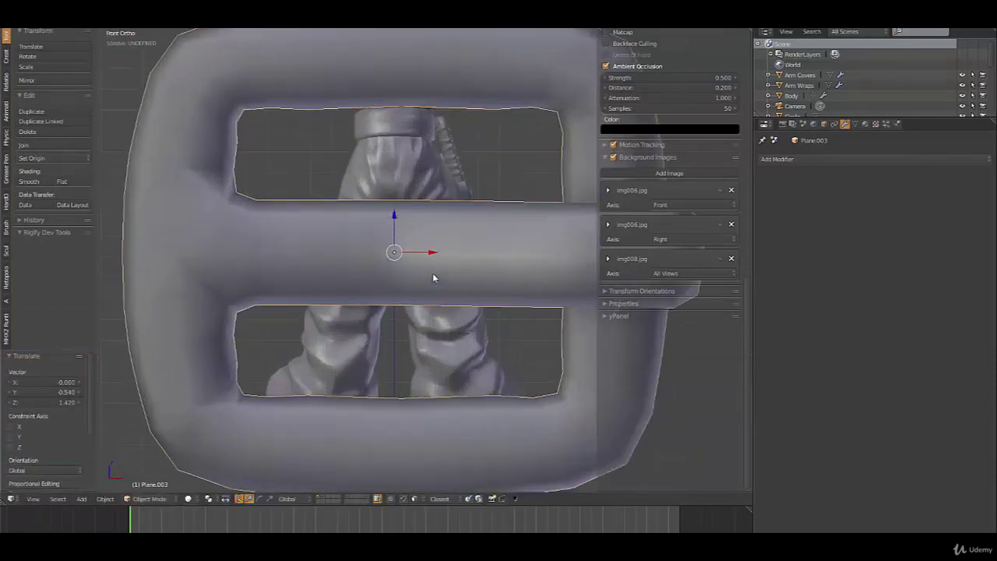
scroll(528, 262, "down", 4)
key("r")
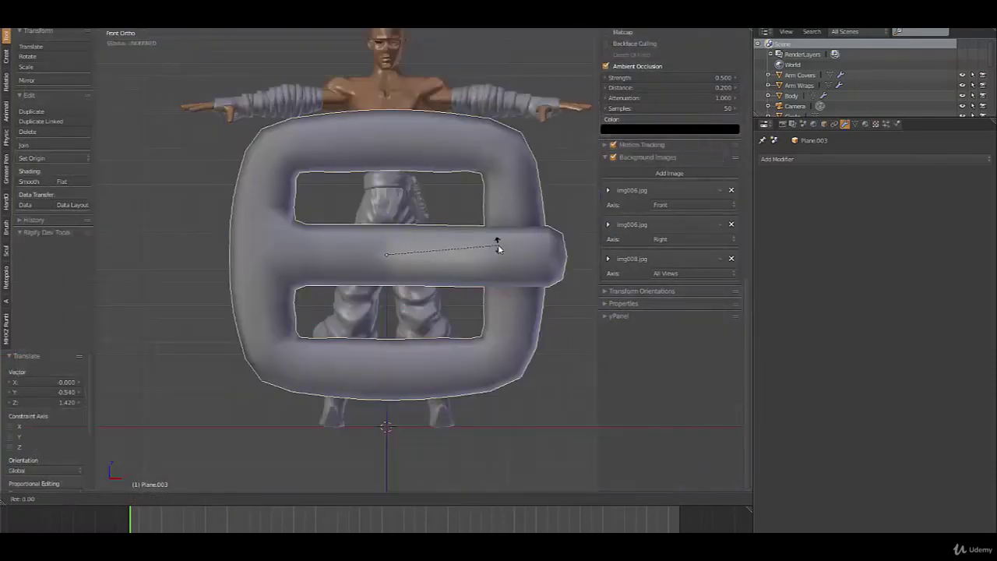
key("1")
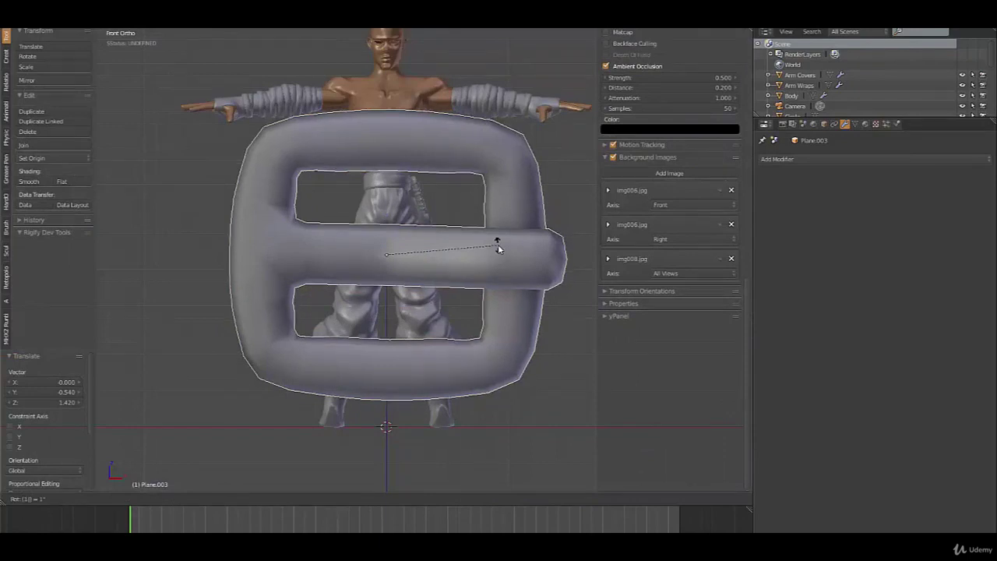
key("8")
key("0")
key("Return")
scroll(498, 244, "up", 2)
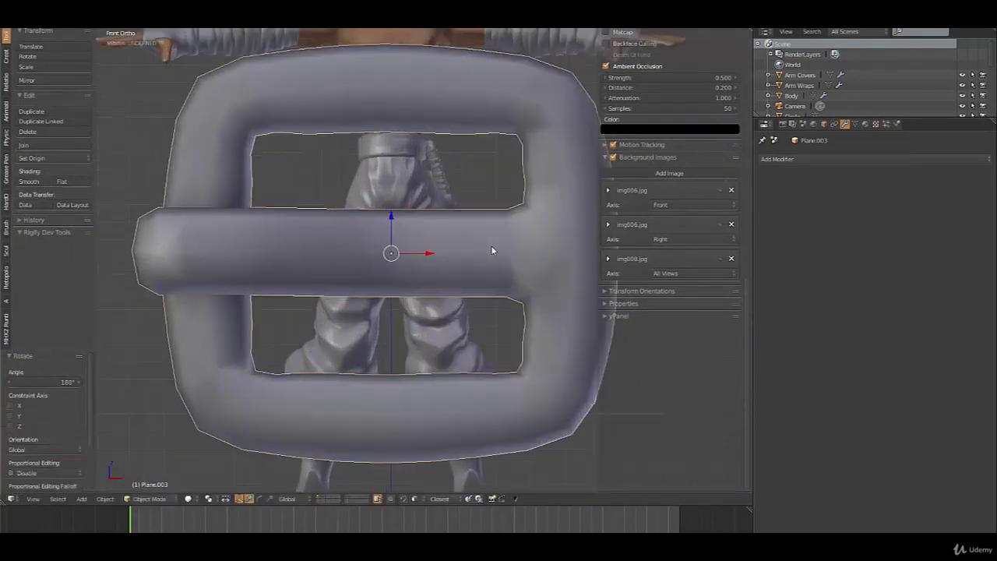
Scale the buckle down by a factor of about 0.055
scroll(452, 274, "down", 5)
key("s")
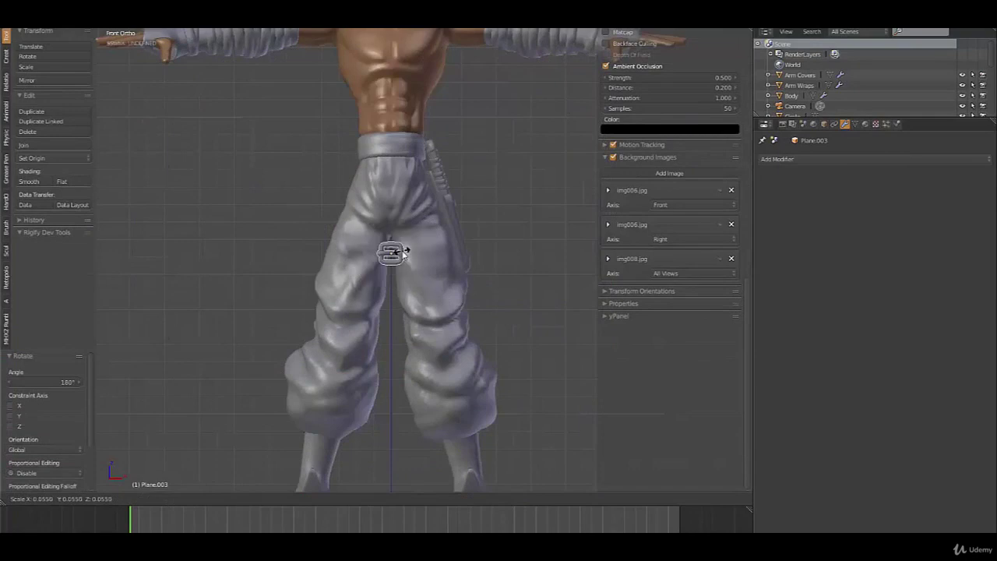
left_click(405, 251)
Turn the buckle freely so it faces the side view and scale it by a factor of about 0.404
scroll(479, 256, "down", 1)
key("KP_3")
scroll(413, 291, "up", 4)
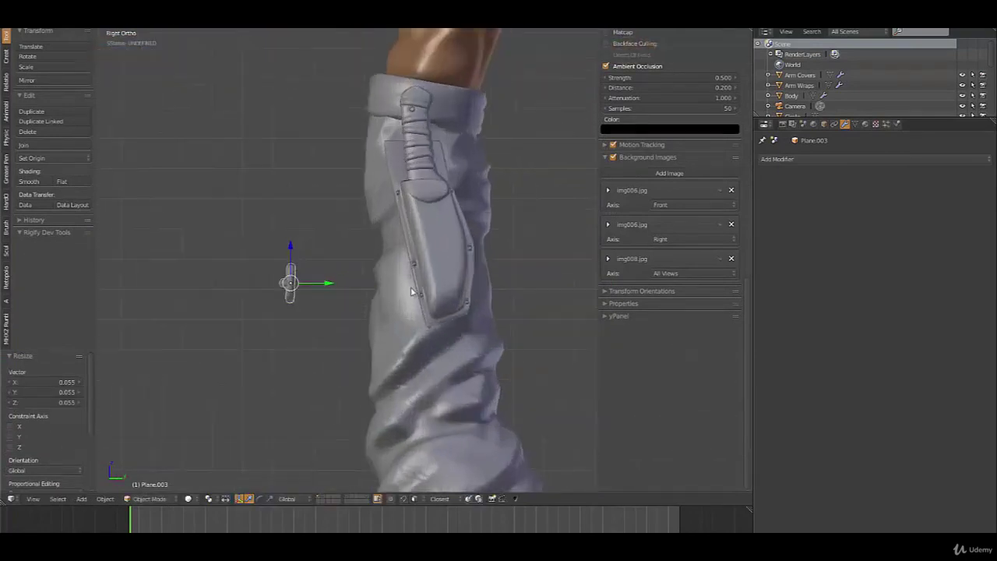
scroll(358, 316, "up", 2)
key("r")
key("r")
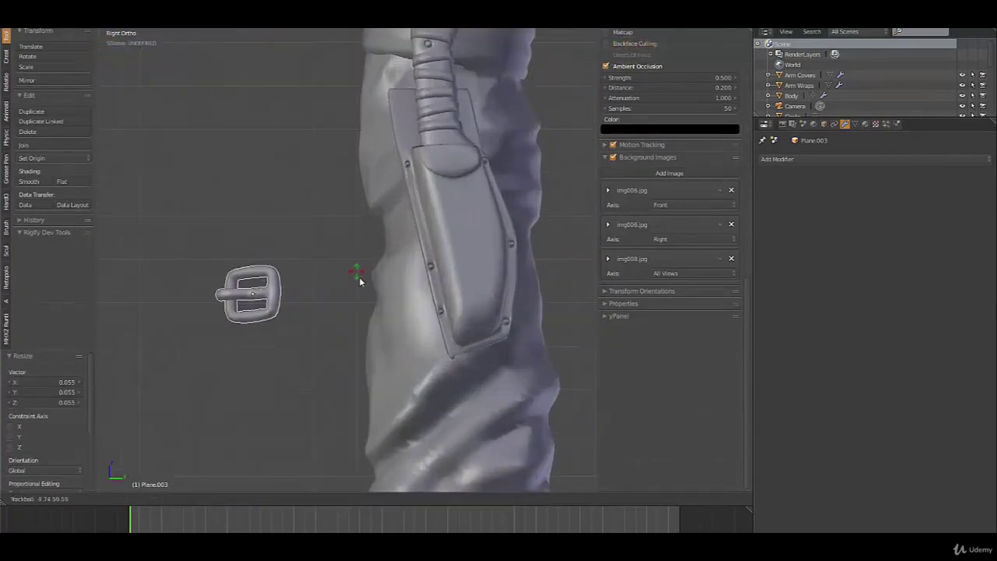
left_click(367, 293)
key("s")
left_click(327, 309)
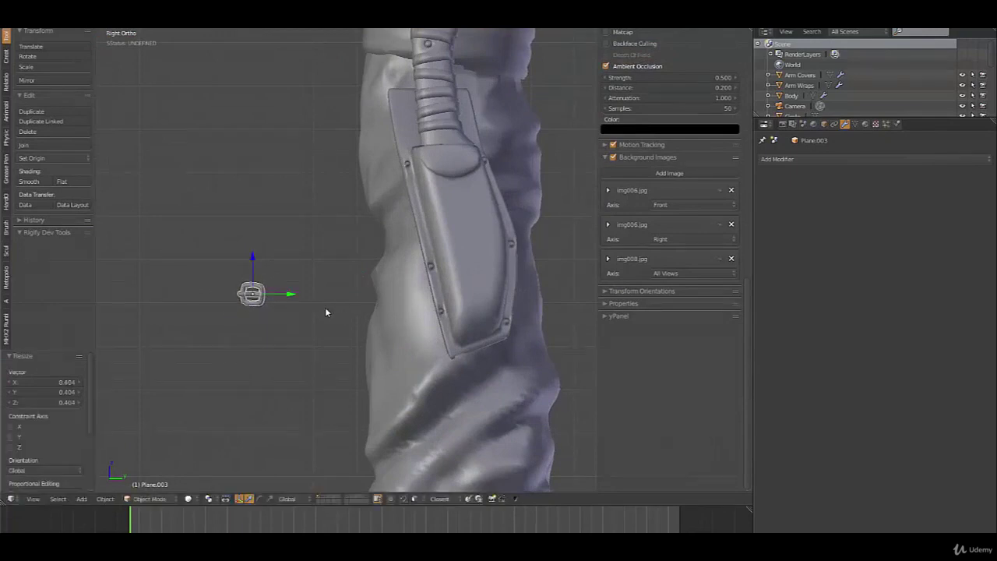
Move the buckle beside the sheath's front edge below the knife guard, adjusting it along X and about 0.057 units along Y
key("g")
left_click(430, 224)
middle_click_drag(382, 244, 437, 240)
key("g")
key("x")
left_click(480, 191)
left_click_drag(451, 194, 471, 191)
Tilt the buckle freely by about -25° and 16°, rotate it about -6° in the side view, and nudge it toward the sheath
middle_click_drag(469, 218, 430, 261)
key("KP_3")
scroll(438, 225, "up", 2)
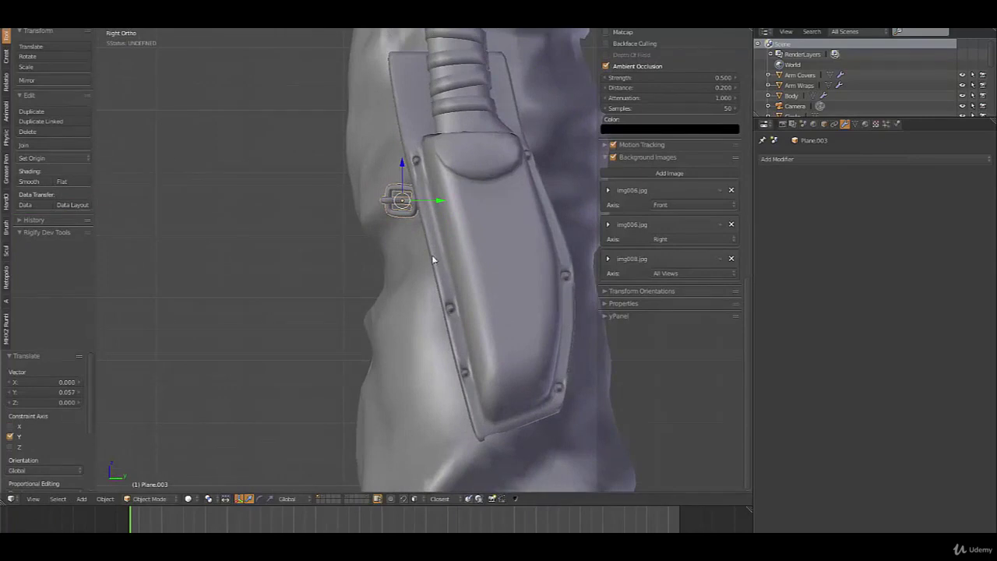
key("r")
key("r")
left_click(447, 250)
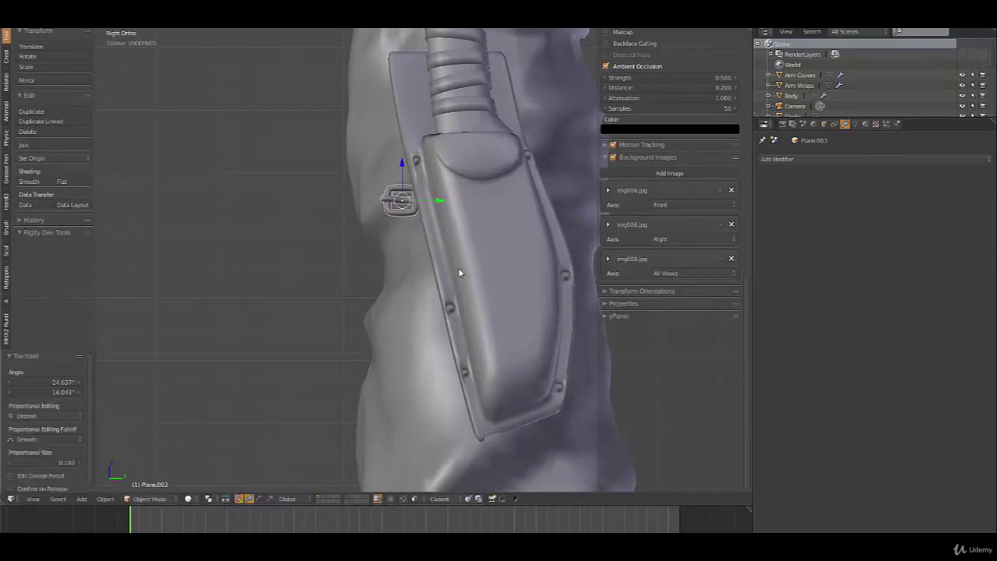
key("r")
left_click(440, 262)
key("g")
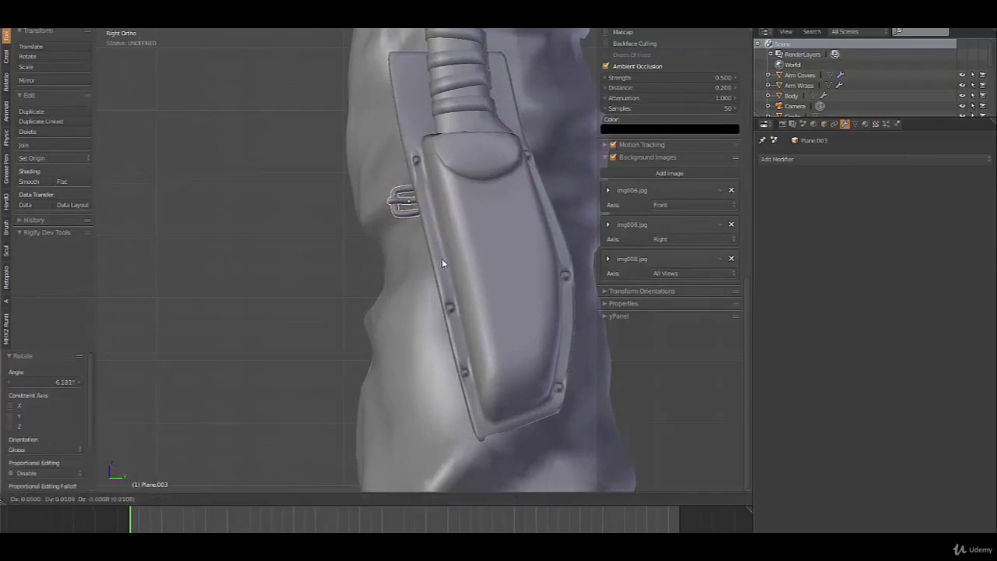
left_click(443, 260)
Tilt the buckle freely from an angled front view and move it about 0.003 along X, 0.007 along Y and 0.002 along Z
middle_click_drag(423, 271, 509, 295)
key("r")
key("r")
left_click(506, 247)
key("g")
left_click(424, 272)
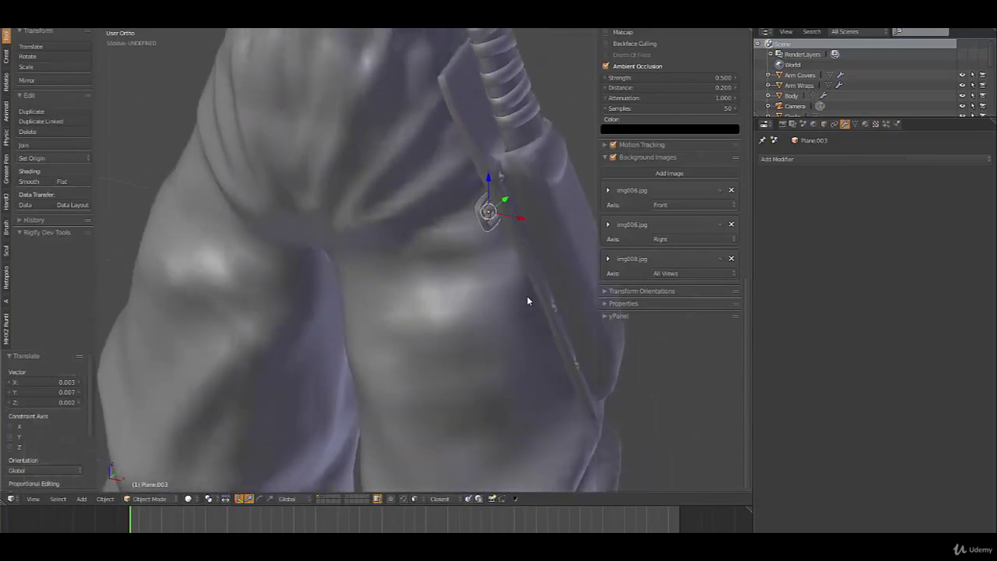
Tilt the buckle freely by about 3° and -25° to follow the trouser surface and scale it by about 1.394
key("r")
key("r")
left_click(517, 280)
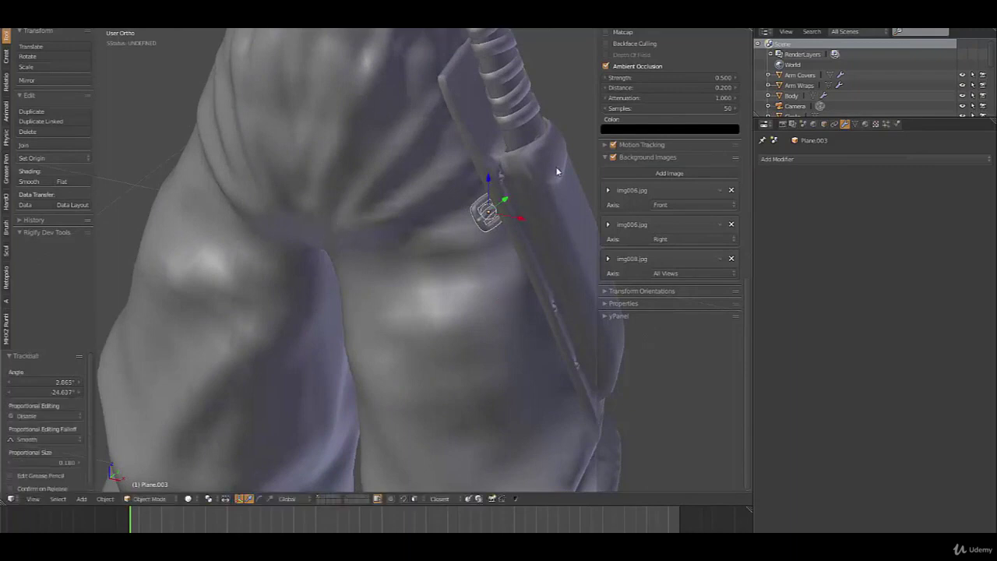
middle_click_drag(499, 248, 481, 258)
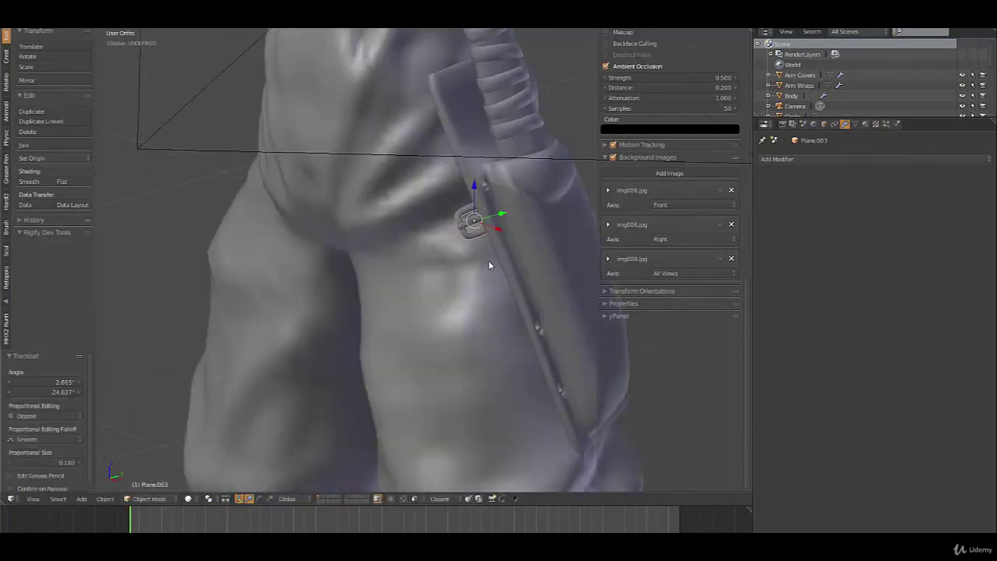
key("s")
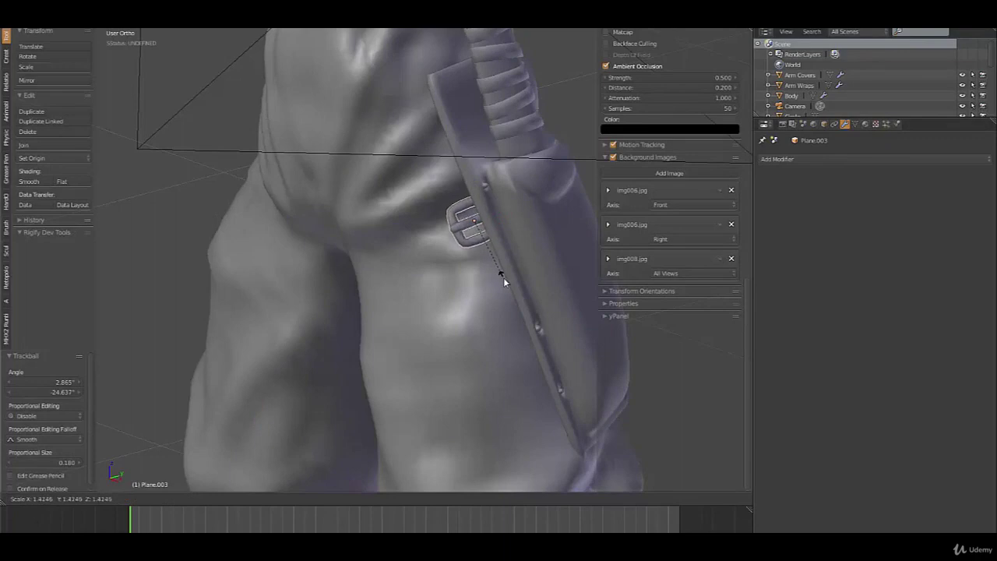
left_click(503, 277)
Rotate the buckle about 8.5°, tilt it freely by about 0.6° and 9.7°, and nudge it about 0.002 along X and 0.003 along Z
middle_click_drag(503, 276, 590, 250)
key("r")
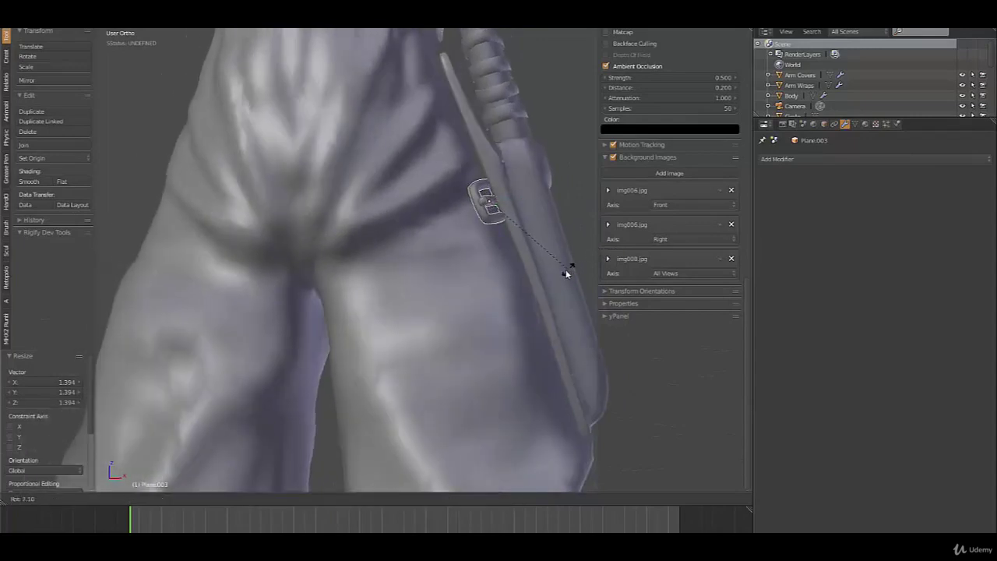
left_click(498, 262)
key("r")
key("r")
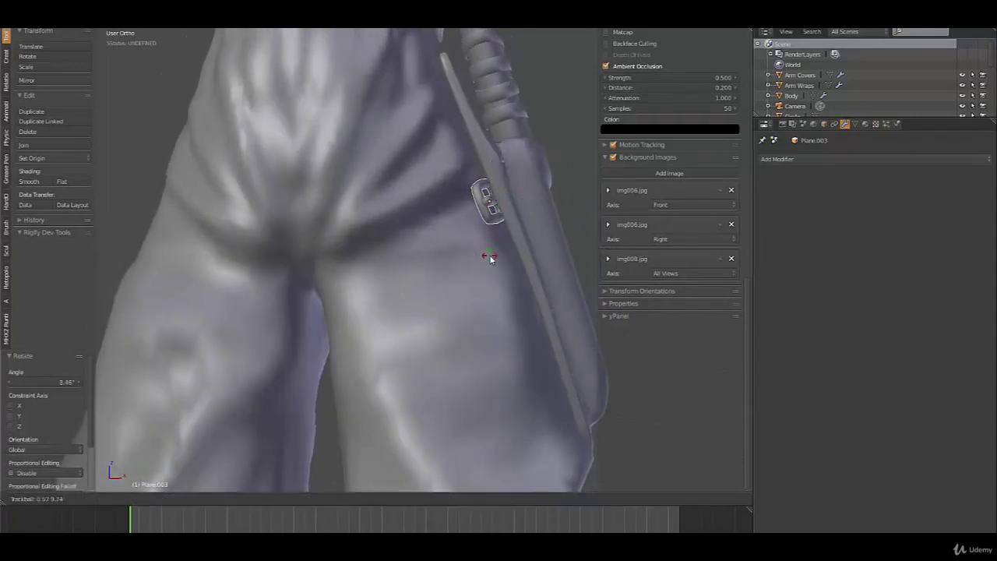
left_click(488, 257)
key("g")
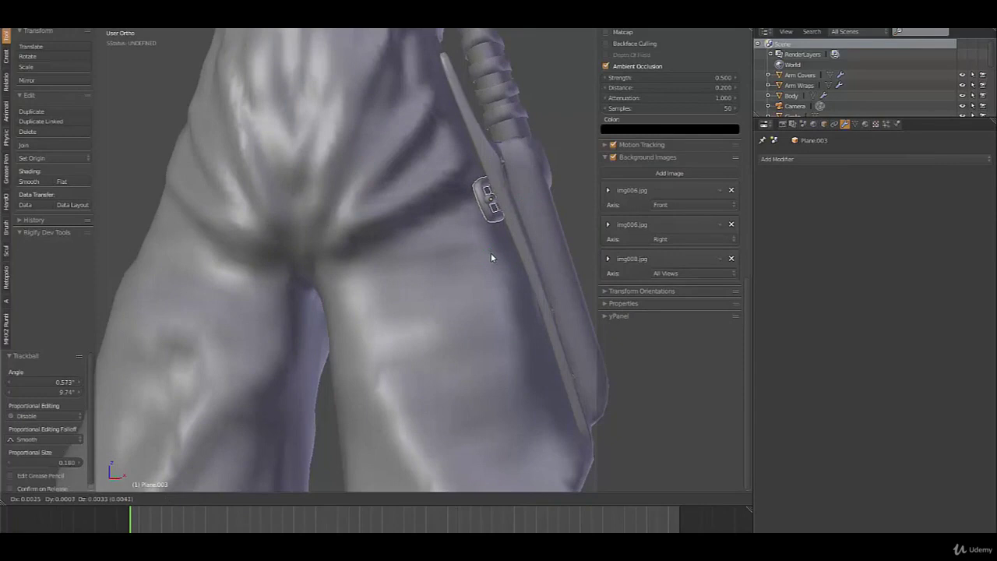
left_click(491, 254)
Duplicate the buckle down to the lower front edge of the sheath, about 0.076 along X, 0.068 along Y and -0.224 along Z
middle_click_drag(491, 254, 452, 255)
scroll(406, 258, "down", 3)
key("shift+d")
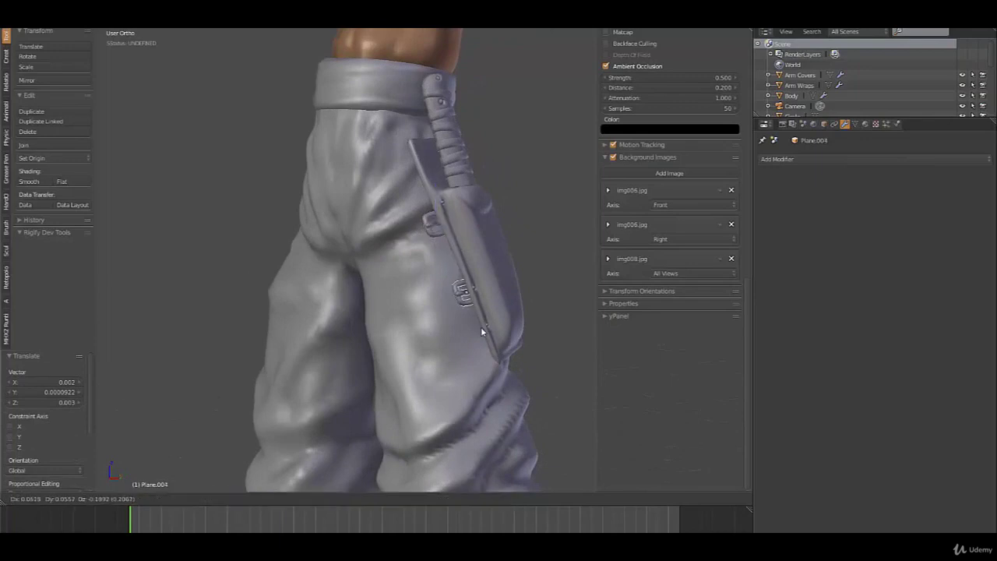
left_click(487, 341)
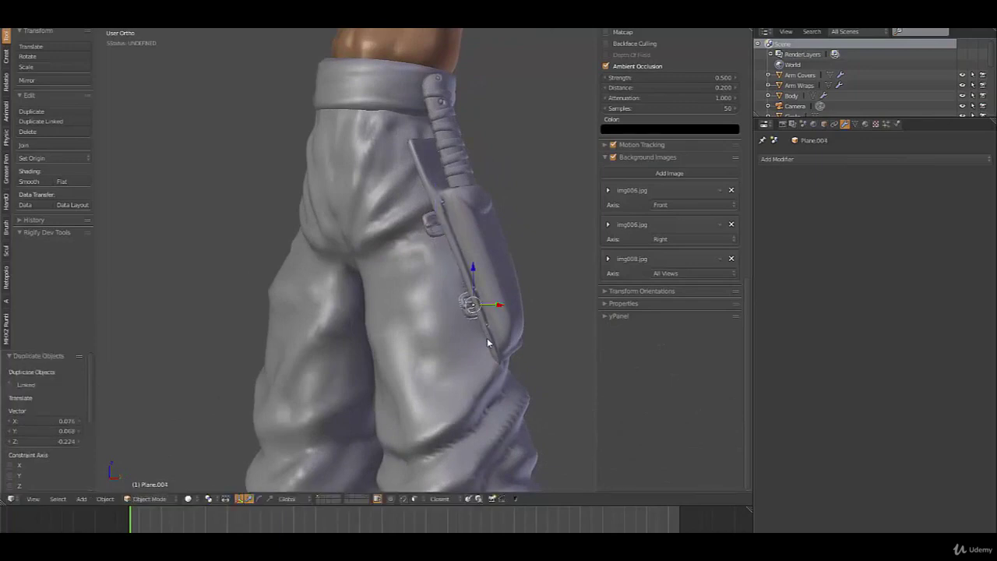
Tilt the lower front buckle freely by about 8.6° in the side view and nudge it outward from the sheath edge
middle_click_drag(487, 341, 394, 309)
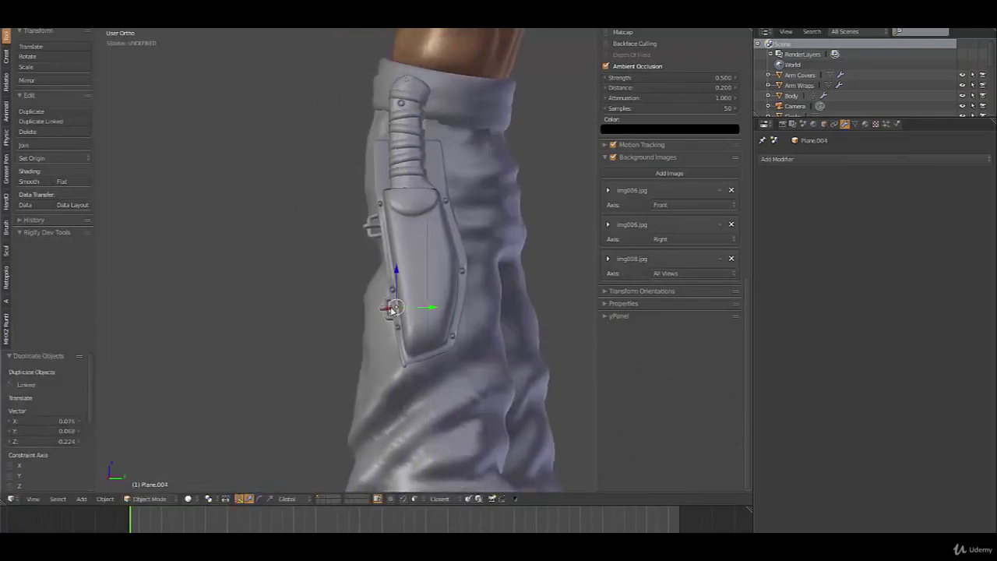
scroll(473, 308, "up", 3)
key("r")
key("r")
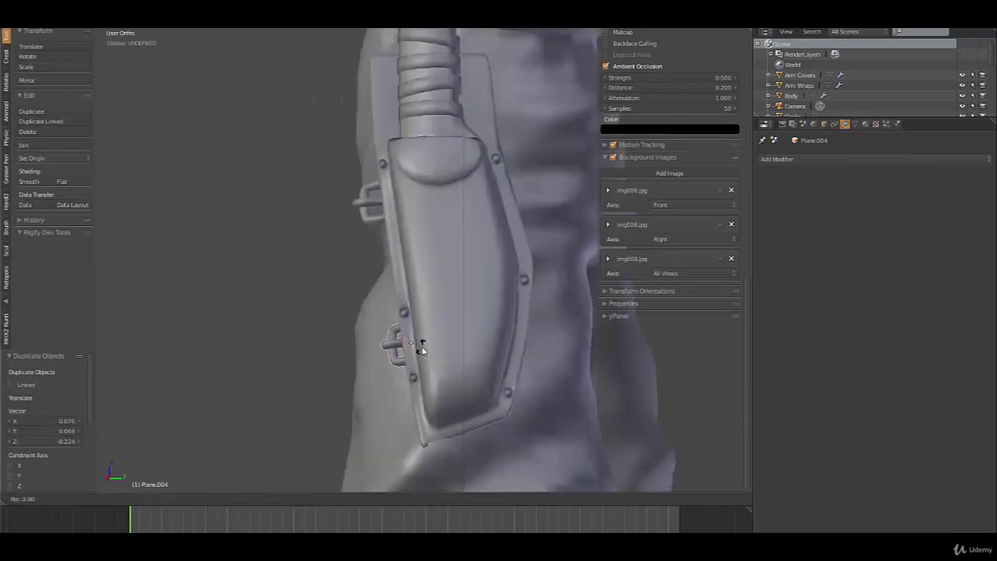
left_click(426, 350)
key("g")
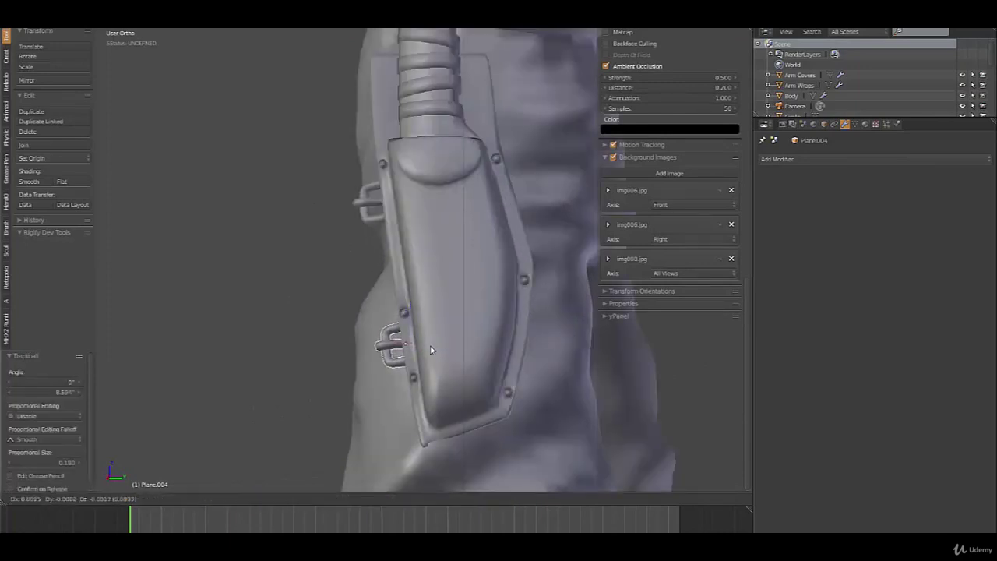
left_click(428, 350)
Duplicate the lower buckle to the sheath's rear edge, about -0.074 along X and 0.187 along Y, and rotate it about 180.5°
middle_click_drag(428, 350, 399, 343)
key("shift+d")
left_click(541, 372)
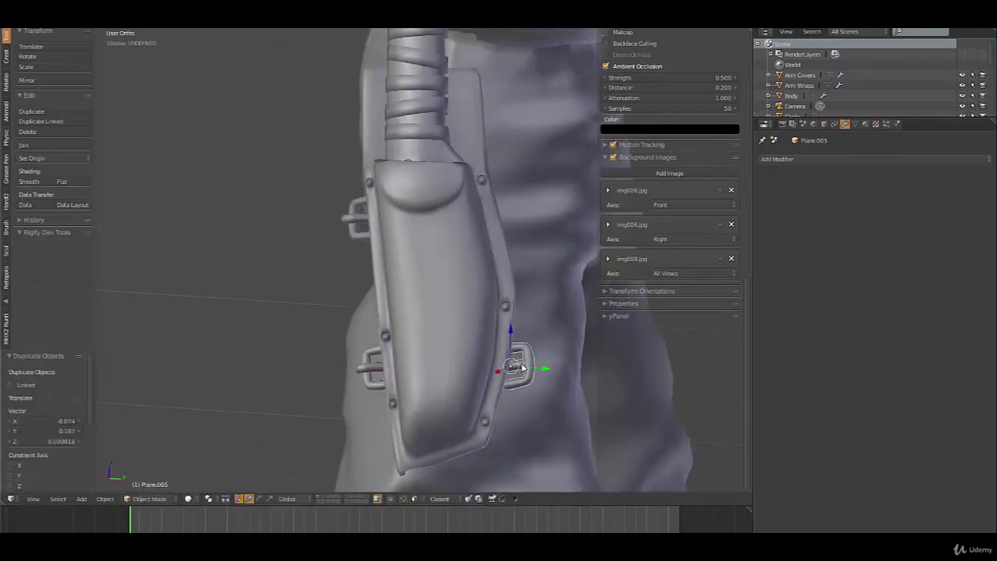
key("r")
left_click(423, 377)
Tilt the lower rear buckle freely, rotate it about 11°, and move it about 0.027 along X, 0.013 along Y and 0.009 along Z
key("r")
key("r")
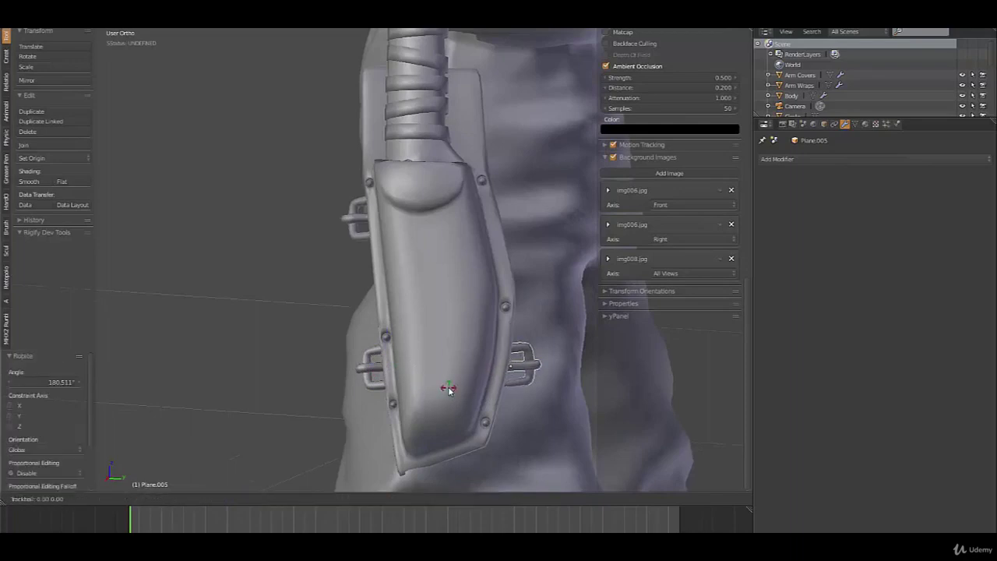
left_click(447, 378)
key("r")
left_click(546, 378)
middle_click_drag(503, 373, 343, 352)
key("g")
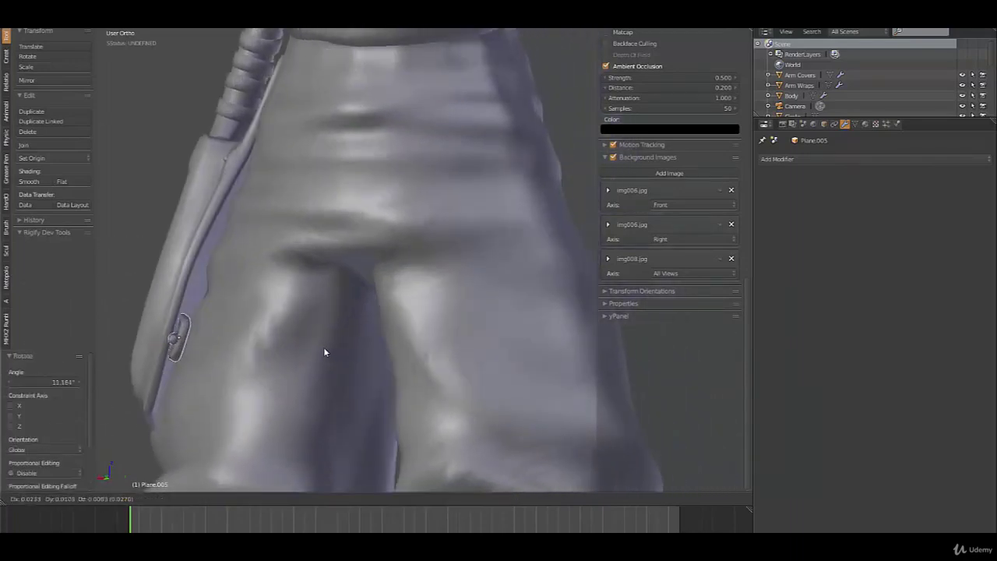
left_click(325, 350)
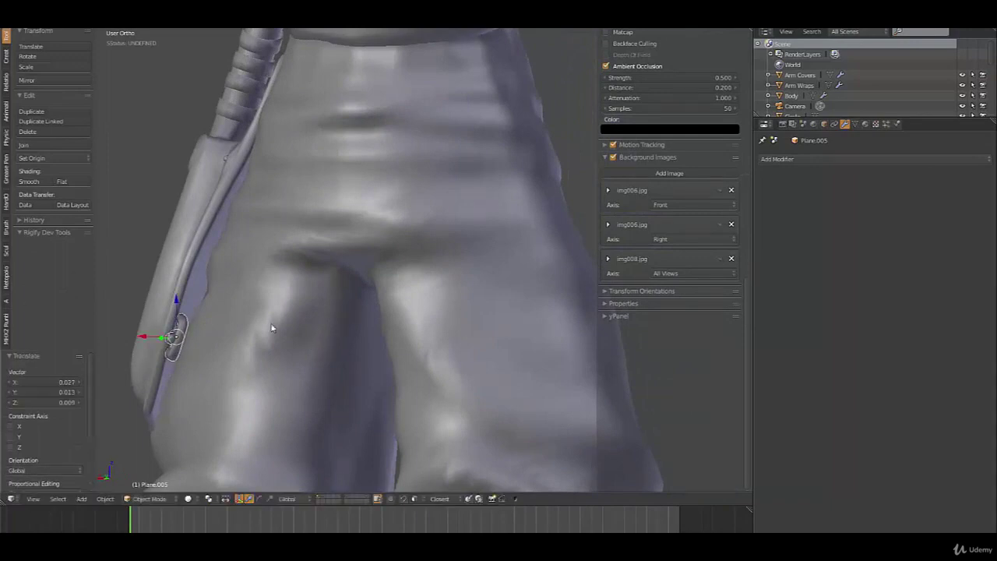
Duplicate the lower rear buckle to the sheath's upper rear edge, about 0.261 higher along Z, and move it onto the trouser surface
middle_click_drag(317, 312, 381, 330)
key("shift+d")
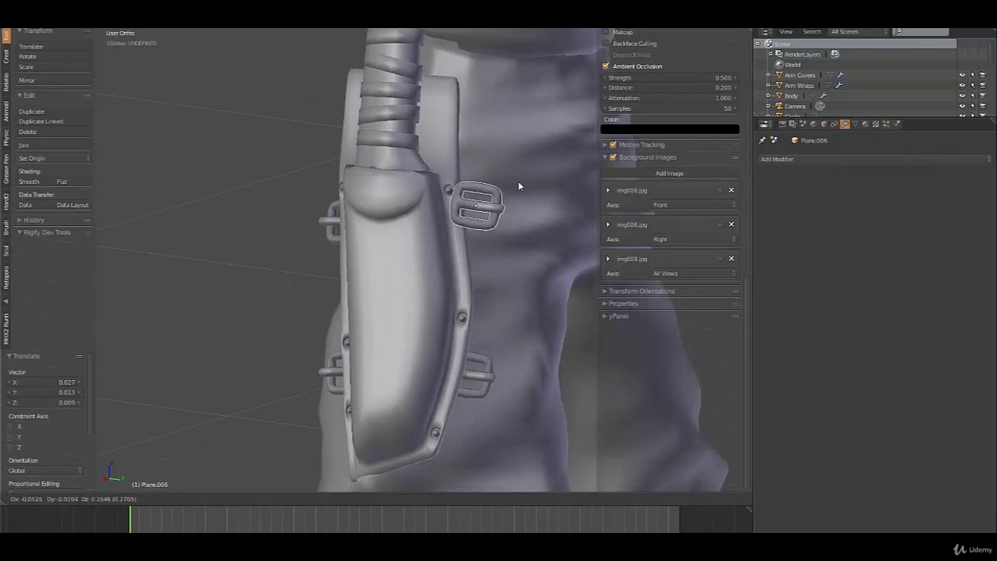
left_click(514, 201)
middle_click_drag(514, 202, 367, 197)
key("g")
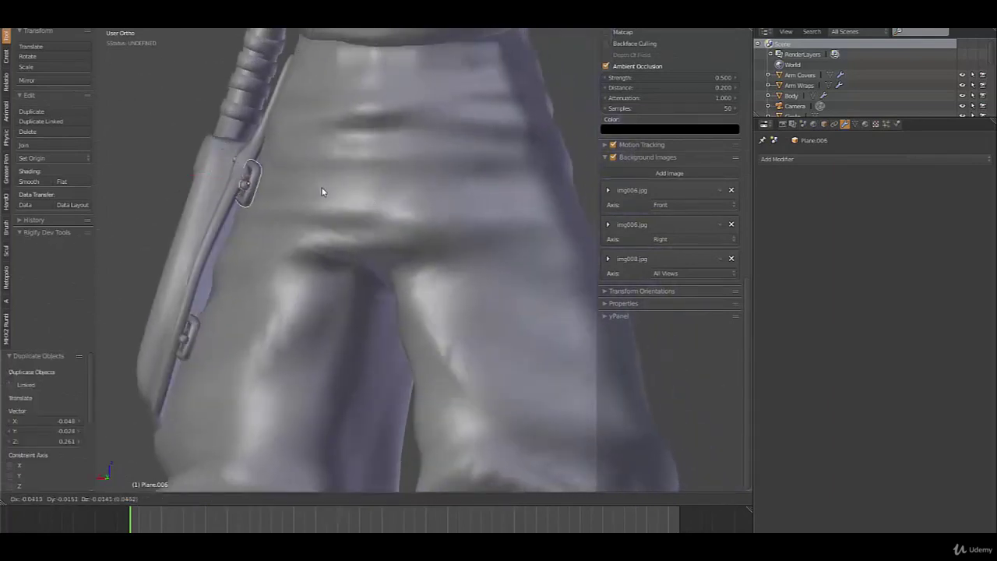
left_click(325, 192)
Rotate the upper rear buckle about 5.8° from behind, then move it about 0.012 along X and -0.020 along Y and rotate it about -6.6° from the side
key("r")
left_click(353, 214)
middle_click_drag(327, 216, 469, 251)
key("r")
left_click(485, 263)
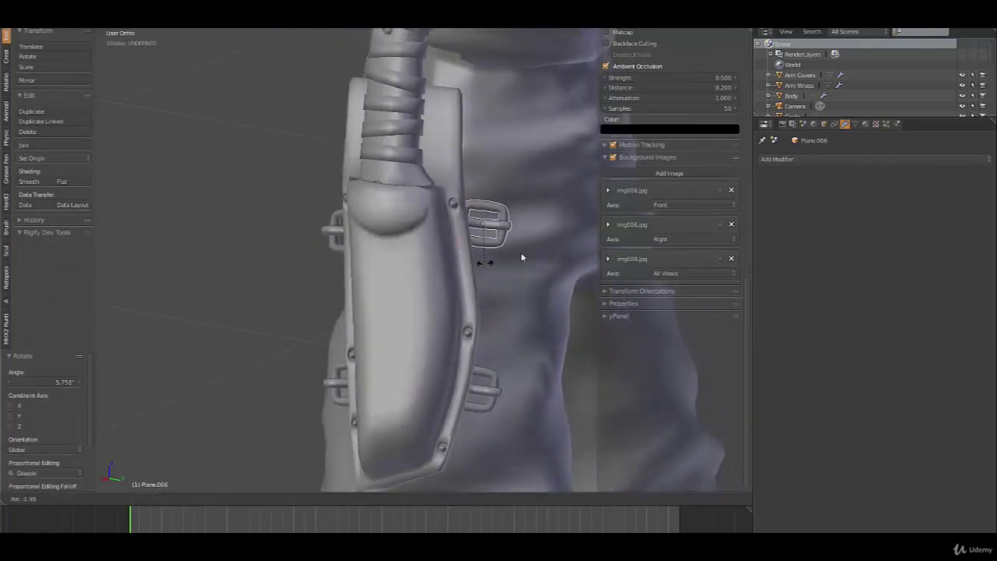
key("g")
left_click(520, 262)
key("r")
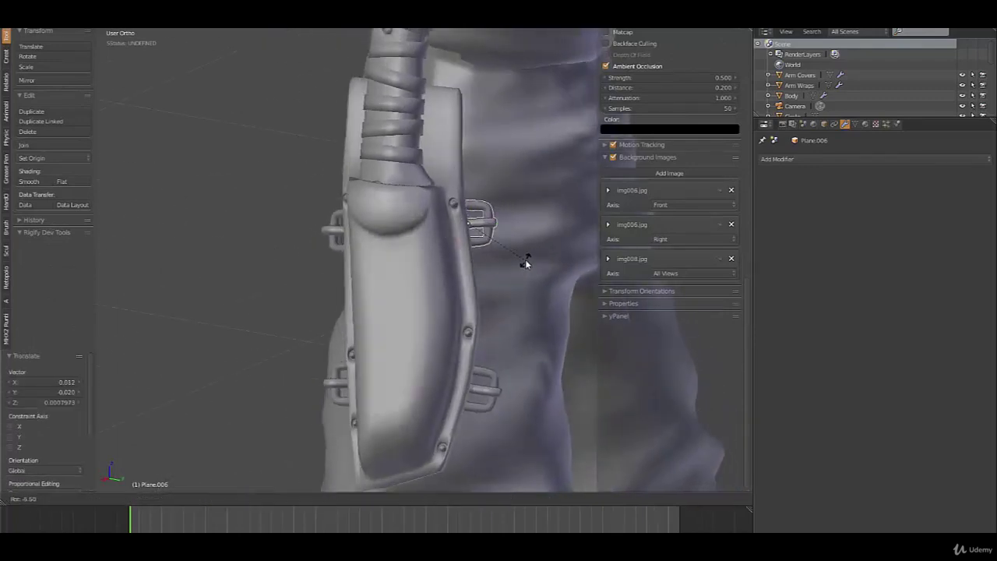
left_click(524, 262)
Nudge the upper rear buckle from a rear view and tilt it freely by about 1.1° and -8.0°
middle_click_drag(429, 238, 404, 231)
key("g")
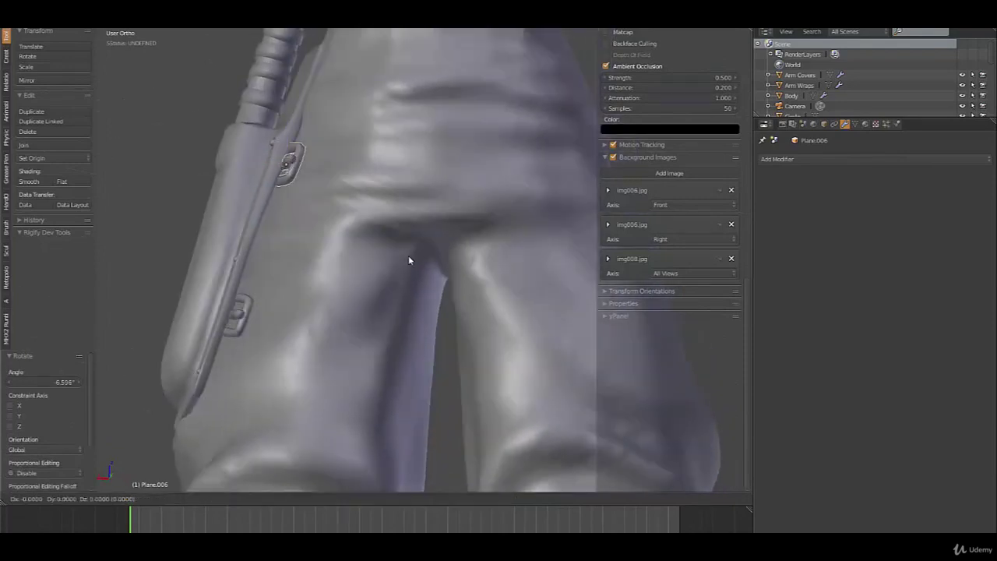
left_click(409, 256)
key("r")
key("r")
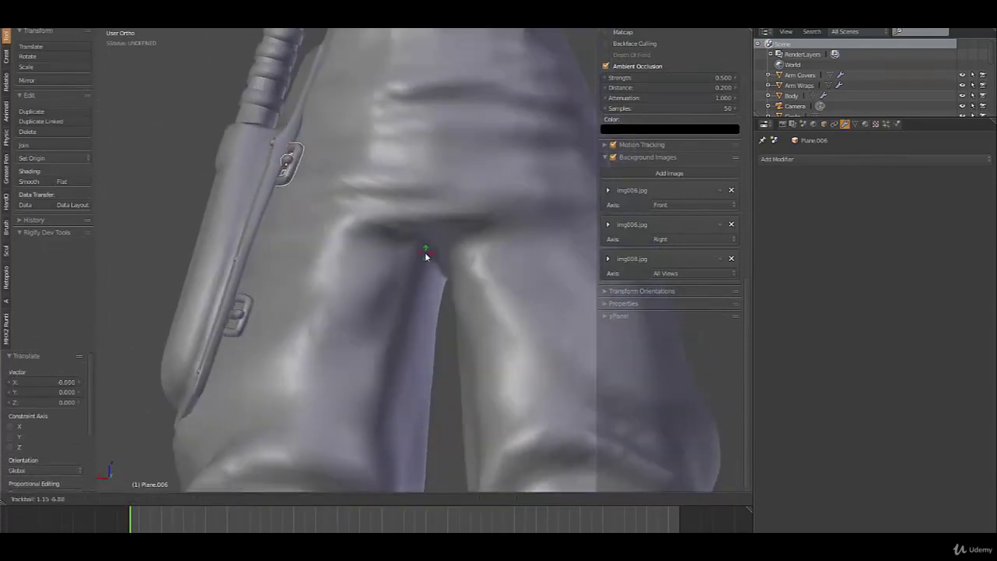
left_click(421, 253)
middle_click_drag(421, 253, 366, 341)
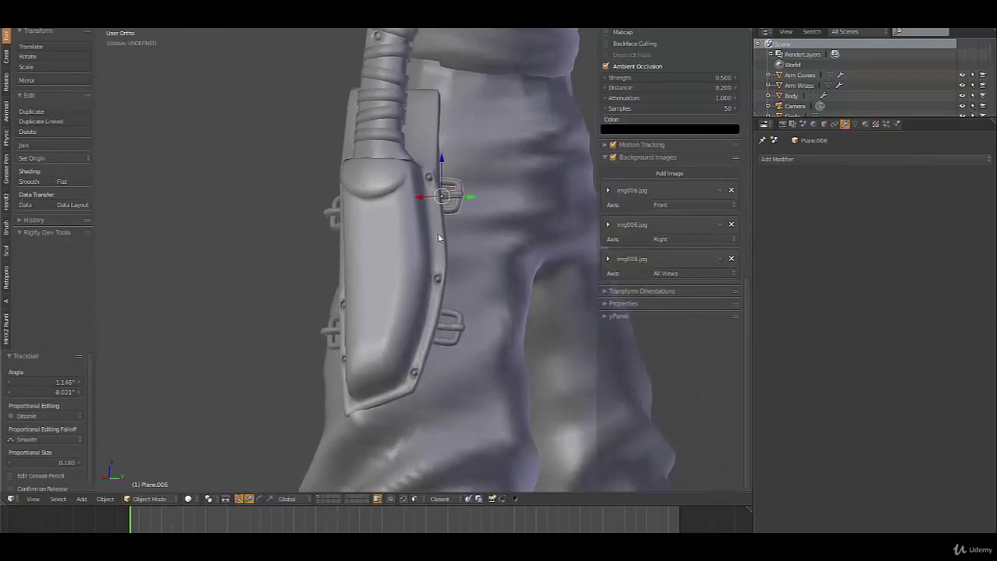
Join the four buckles around the sheath into one object, with the upper front buckle as the active one
middle_click_drag(450, 266, 463, 234)
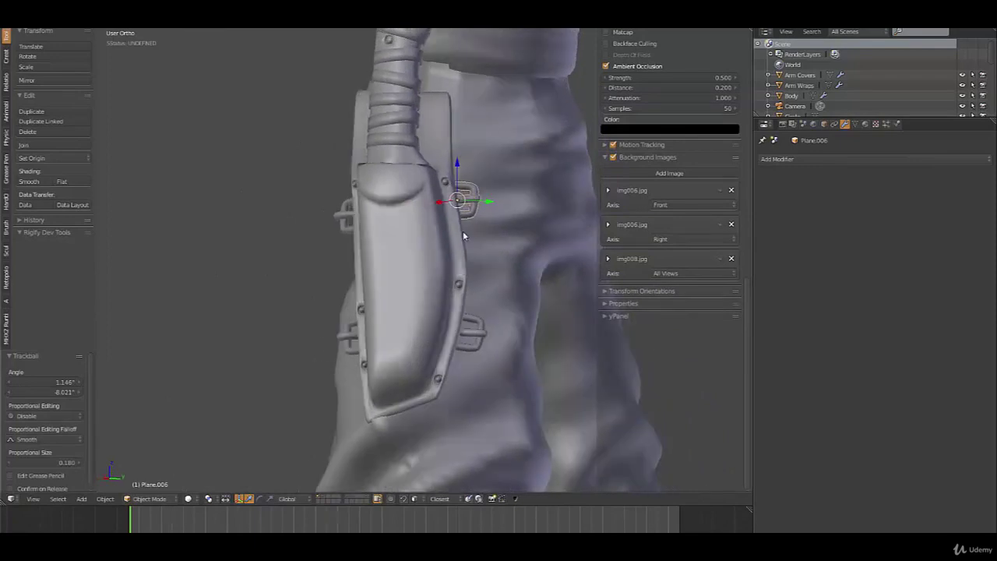
right_click(479, 332, "shift")
right_click(351, 340, "shift")
right_click(336, 216, "shift")
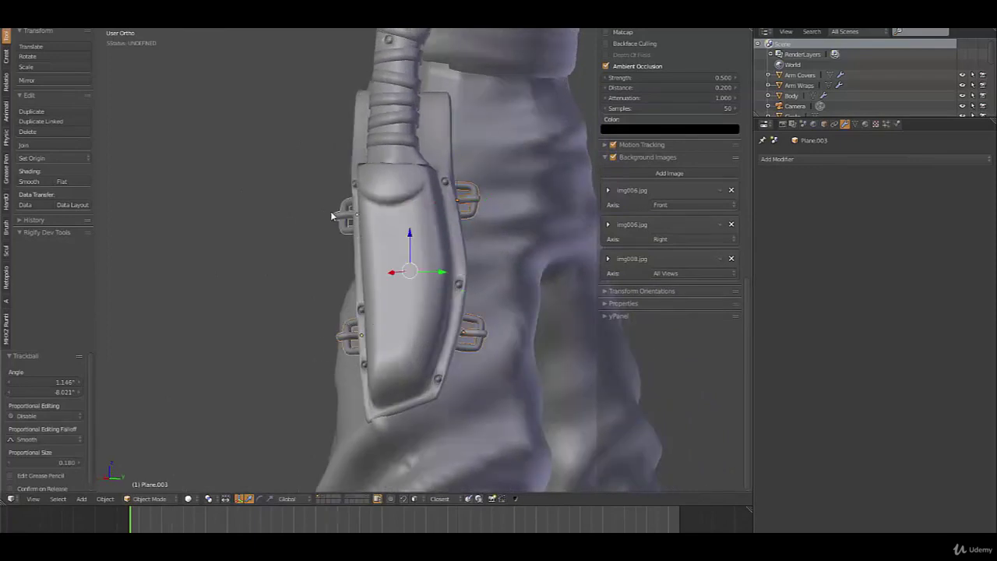
key("ctrl+j")
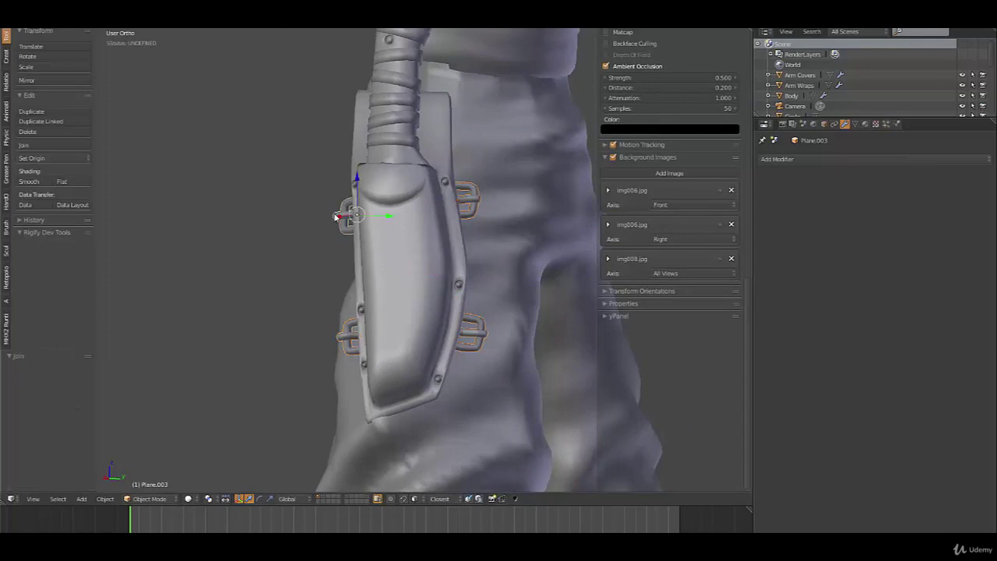
Apply the location, rotation and scale of the joined buckles
scroll(332, 216, "down", 2)
middle_click_drag(330, 216, 382, 234)
key("ctrl+a")
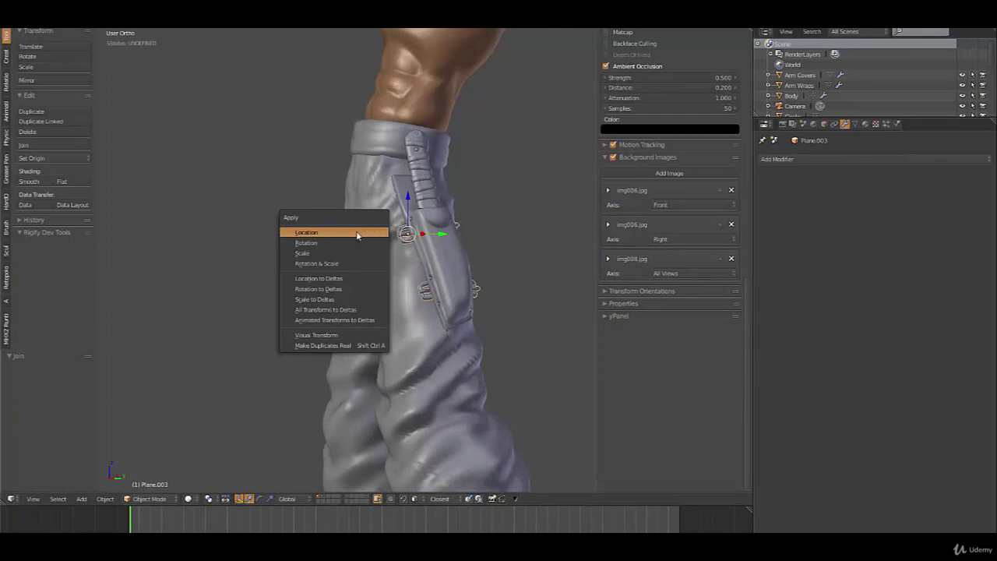
left_click(357, 233)
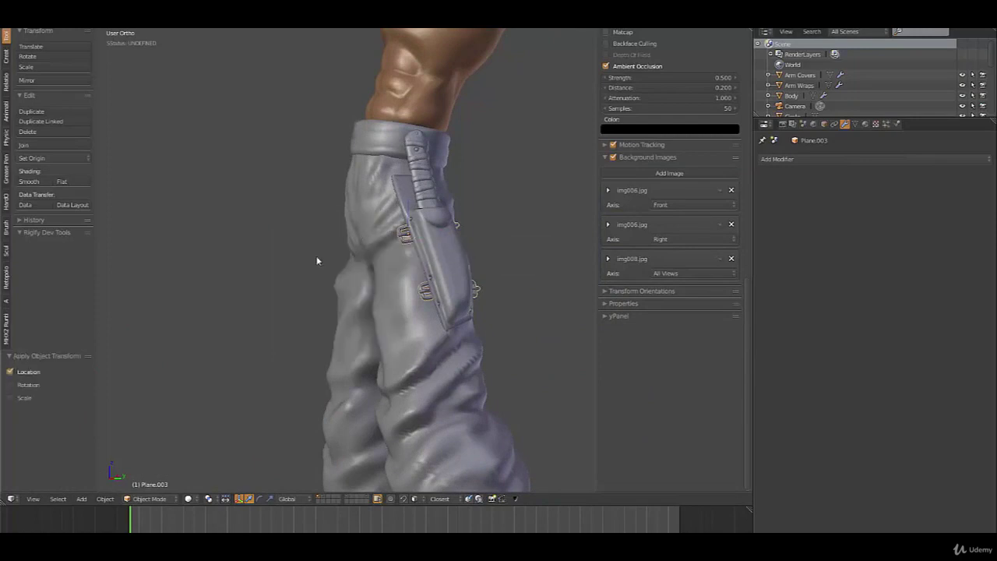
left_click(9, 385)
left_click(9, 397)
Apply the location, rotation and scale of the knife
middle_click_drag(261, 365, 294, 350)
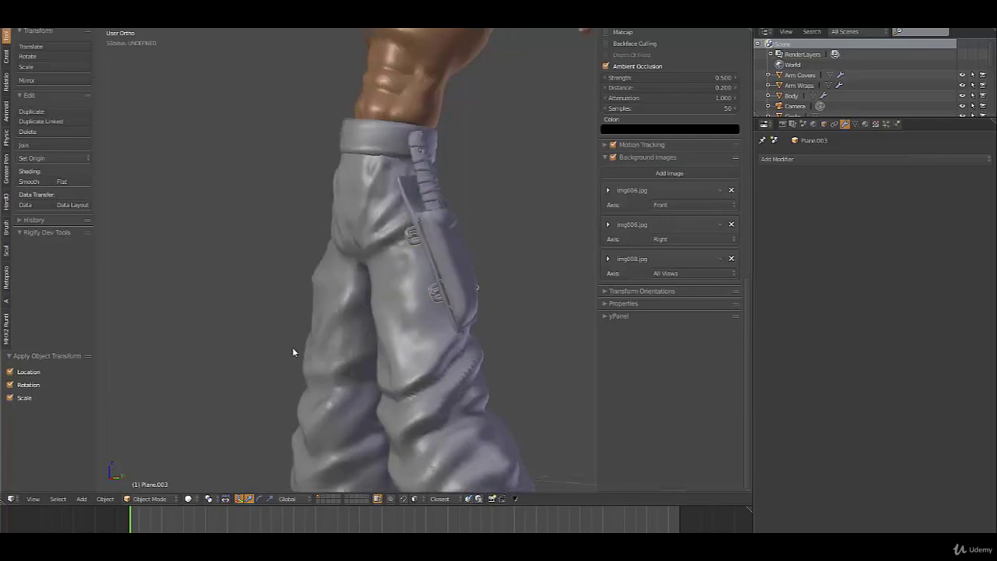
right_click(429, 180)
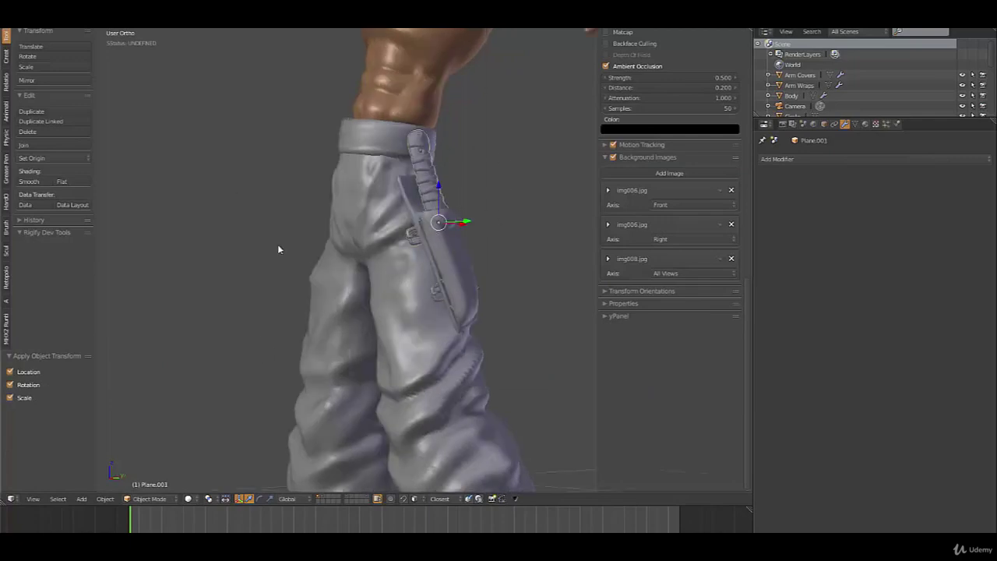
key("ctrl+a")
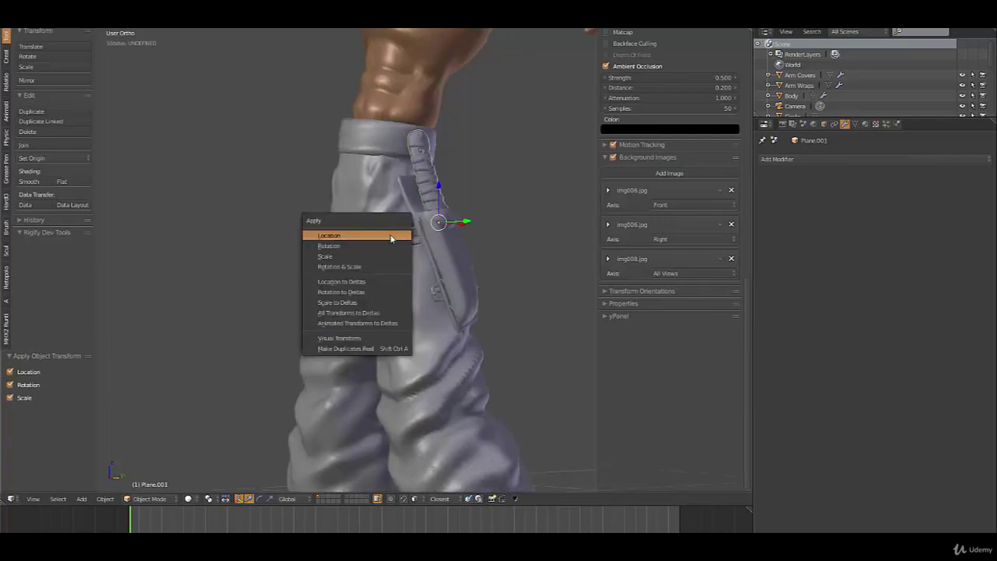
left_click(391, 237)
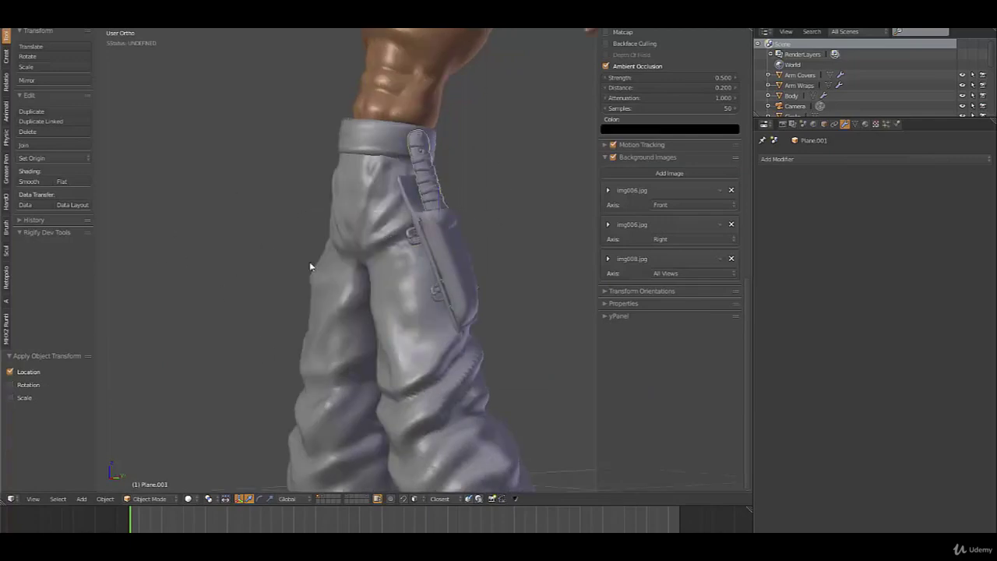
left_click(10, 397)
left_click(10, 385)
Apply the location, rotation and scale of the knife sheath
middle_click_drag(471, 348, 490, 200, "shift")
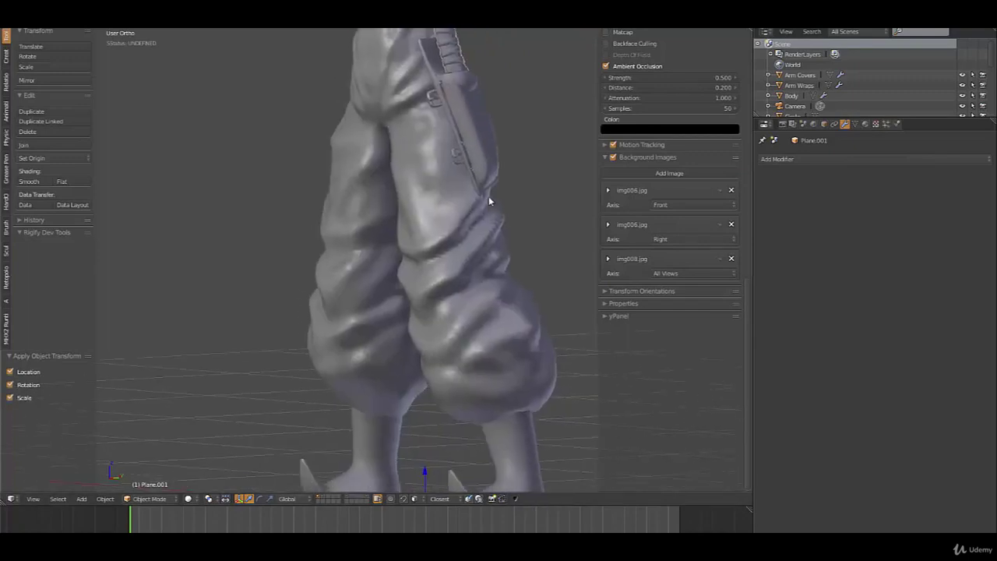
scroll(475, 187, "down", 2)
right_click(453, 162)
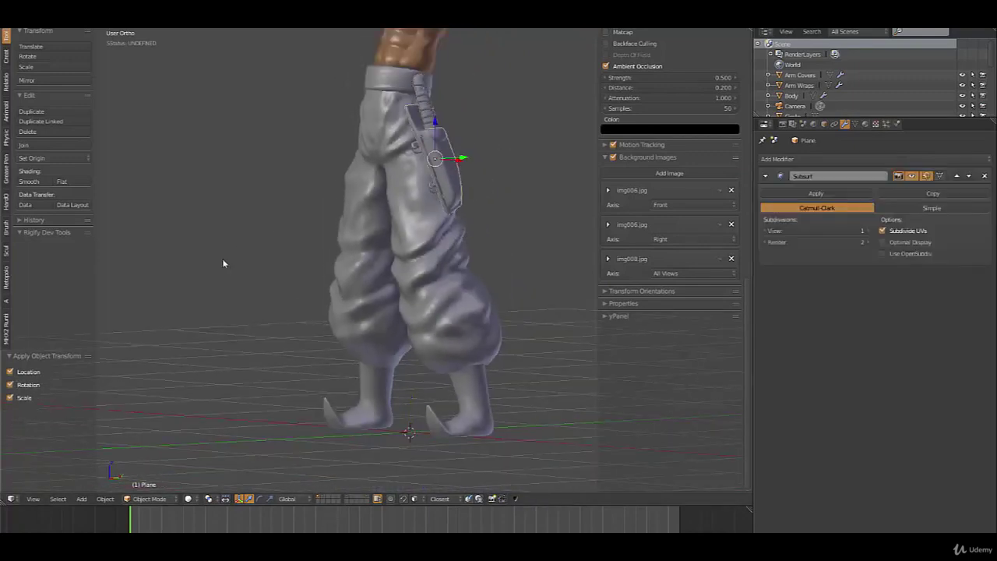
key("ctrl+a")
left_click(238, 343)
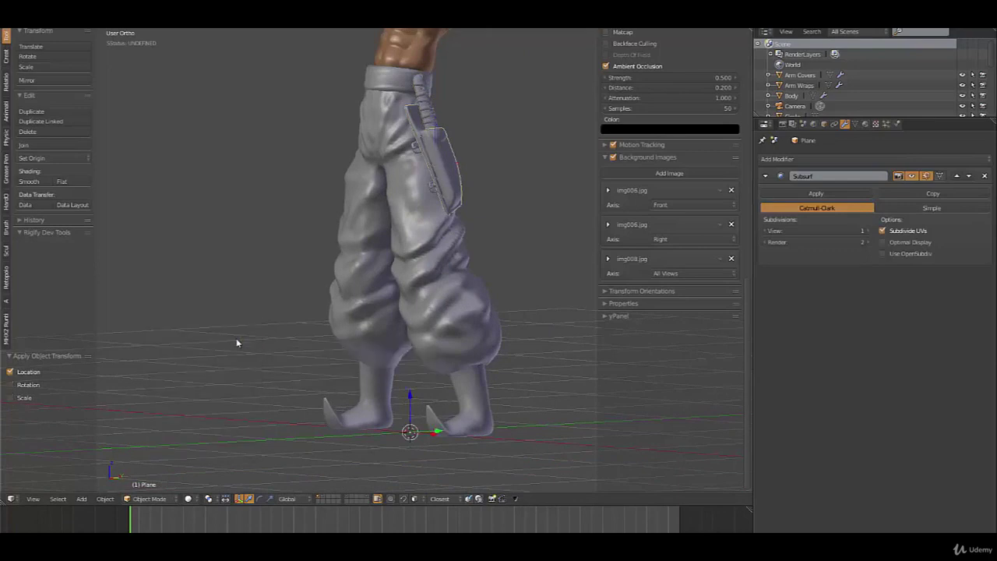
middle_click_drag(202, 398, 136, 397)
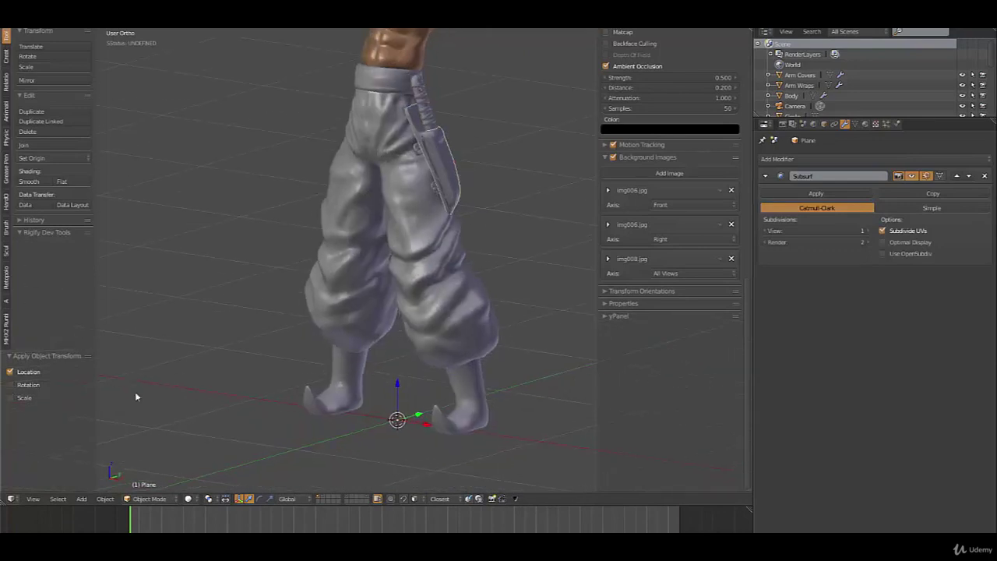
left_click(17, 385)
left_click(17, 398)
Add a Mirror modifier to the knife
middle_click_drag(442, 274, 445, 216)
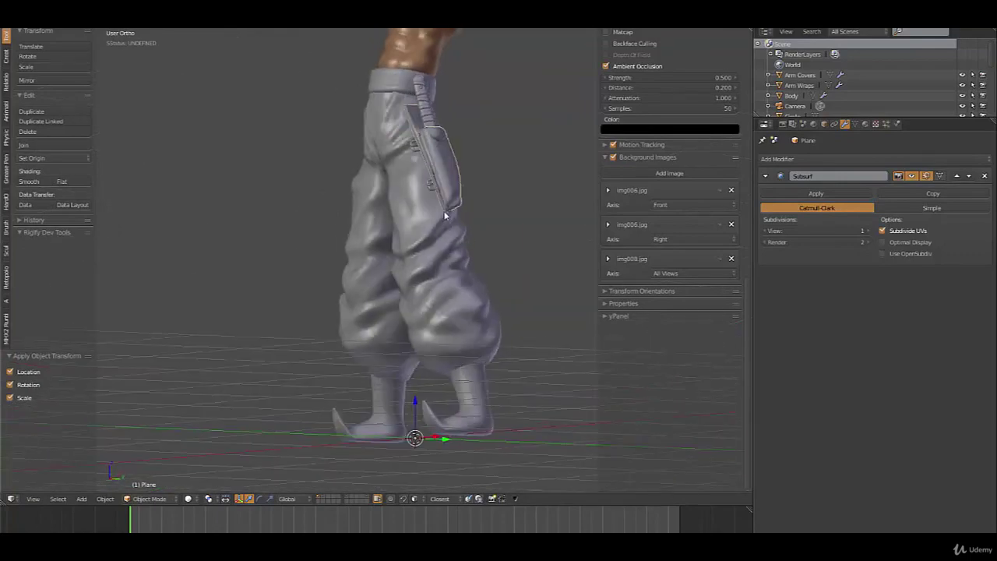
right_click(420, 114)
right_click(436, 146)
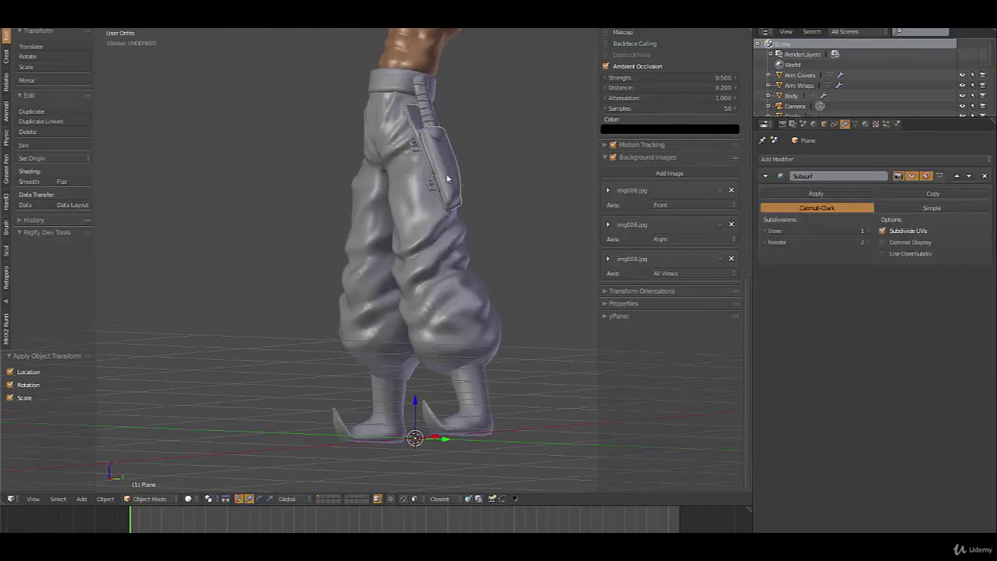
right_click(427, 113)
left_click(798, 160)
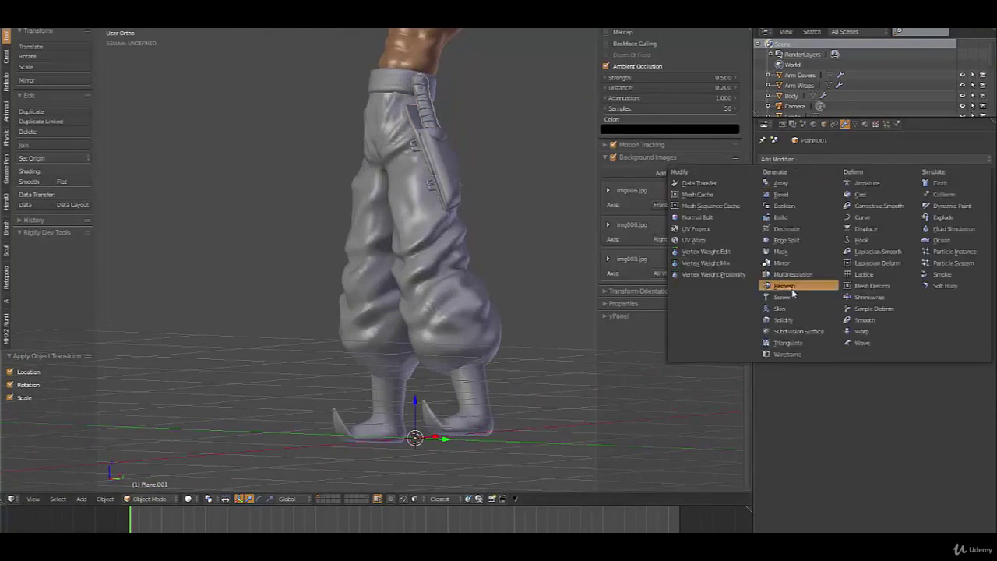
left_click(782, 262)
Add a Mirror modifier on the X axis to the knife sheath, below its Subsurf modifier
right_click(444, 160)
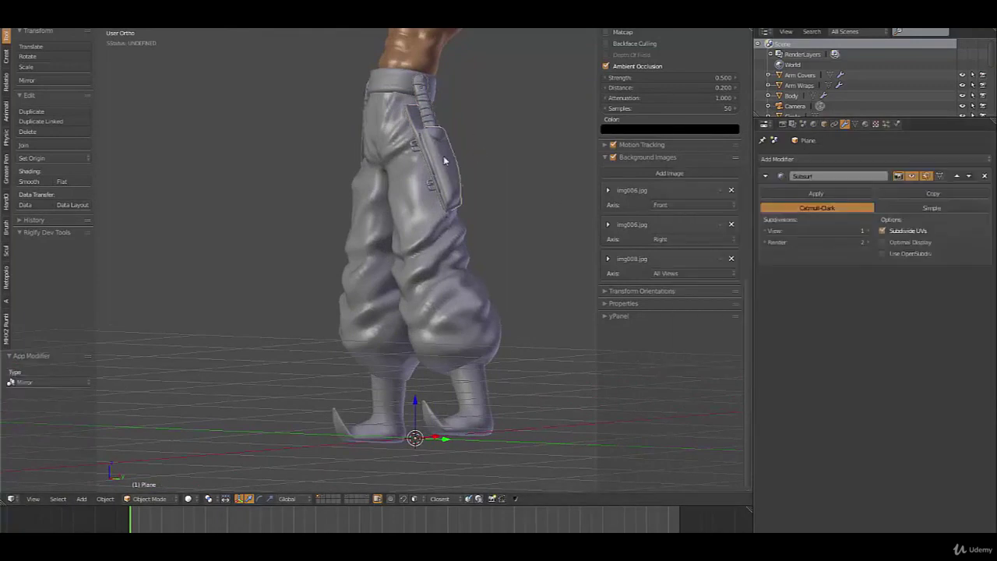
middle_click_drag(441, 200, 594, 192)
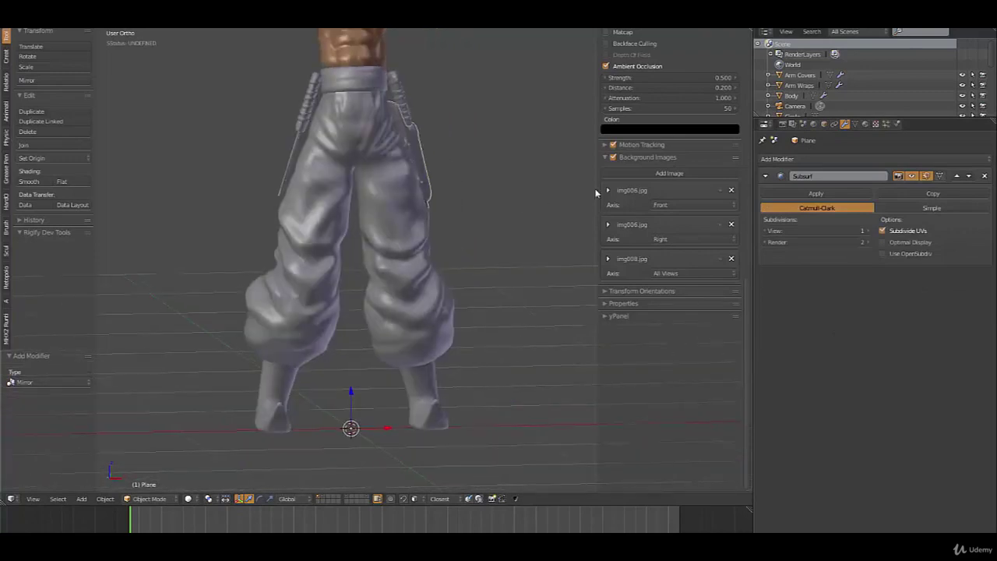
left_click(838, 162)
left_click(781, 264)
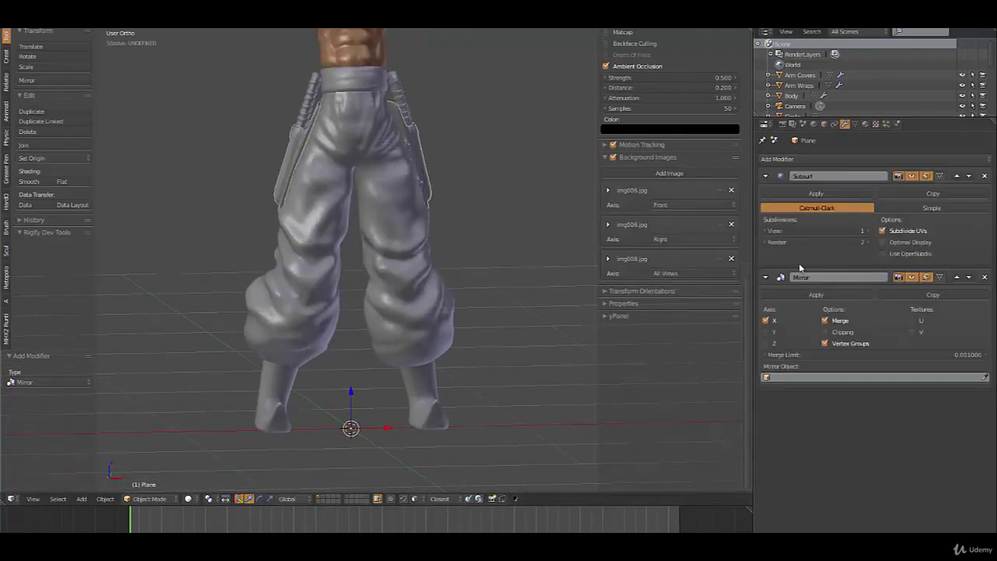
Add a Mirror modifier on the X axis to the joined buckles on the knife sheath
middle_click_drag(458, 205, 389, 201)
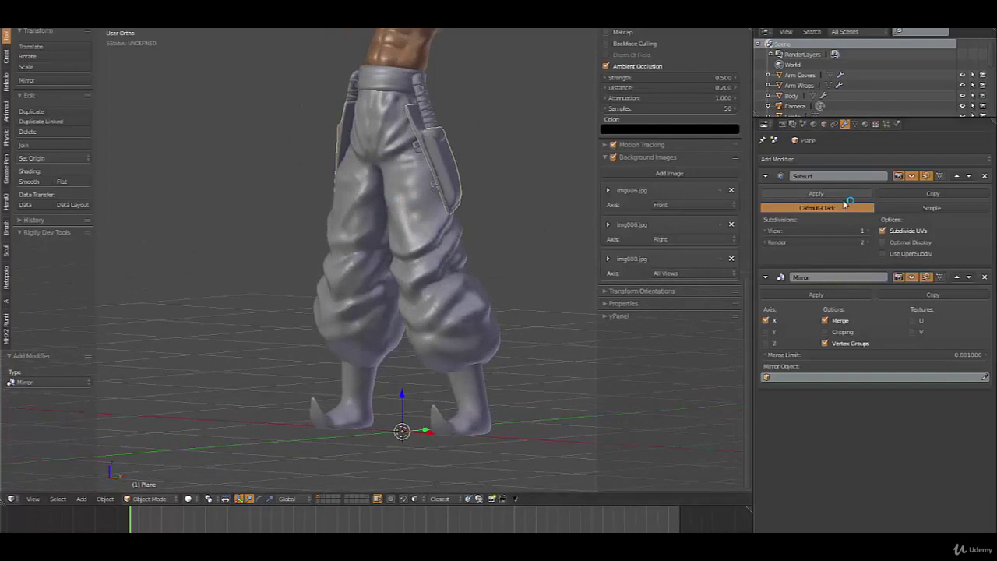
left_click(812, 161)
right_click(415, 153)
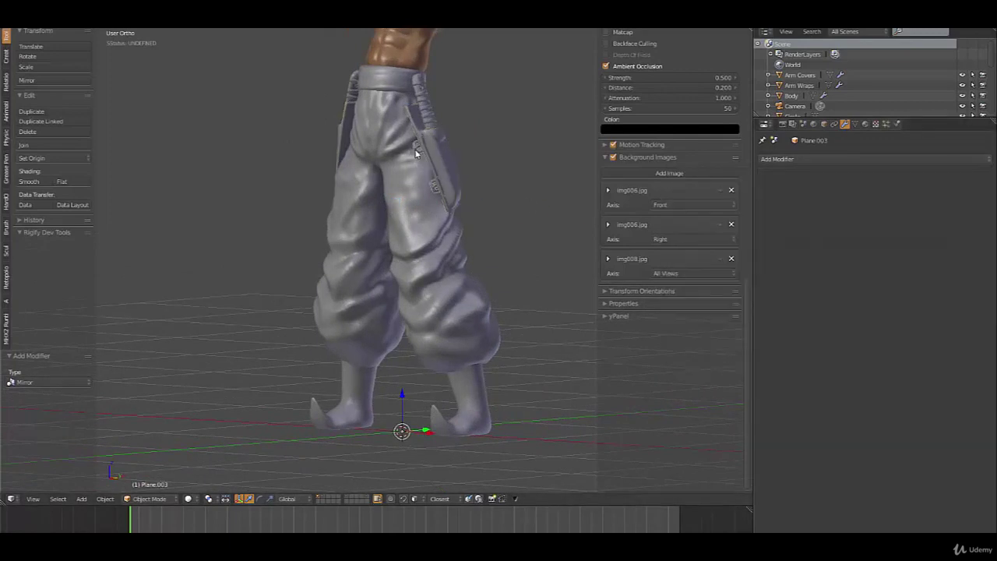
left_click(765, 160)
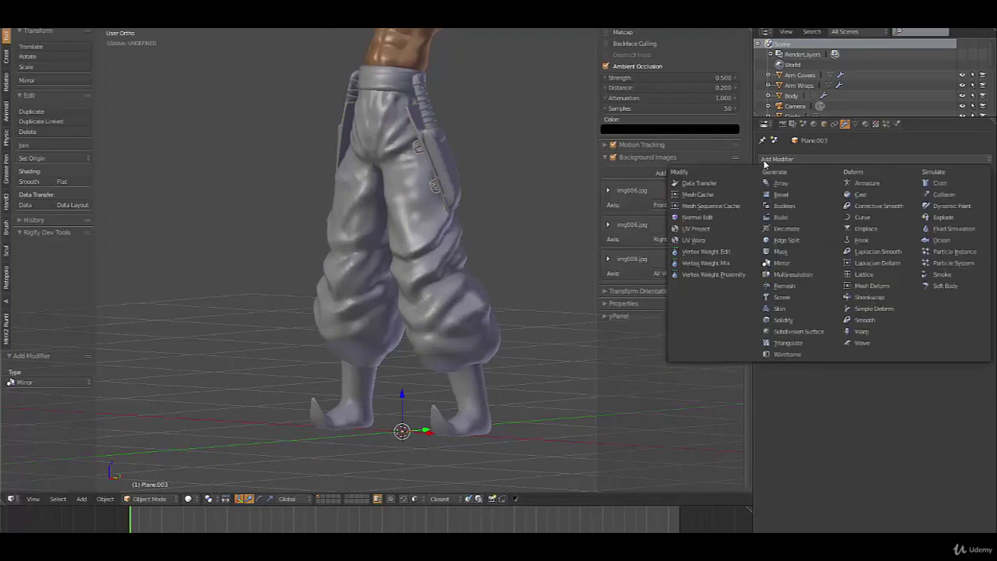
left_click(781, 263)
Deselect all objects and examine the mirrored knives, sheaths and buckles on the whole character from the front and side
middle_click_drag(483, 242, 264, 226)
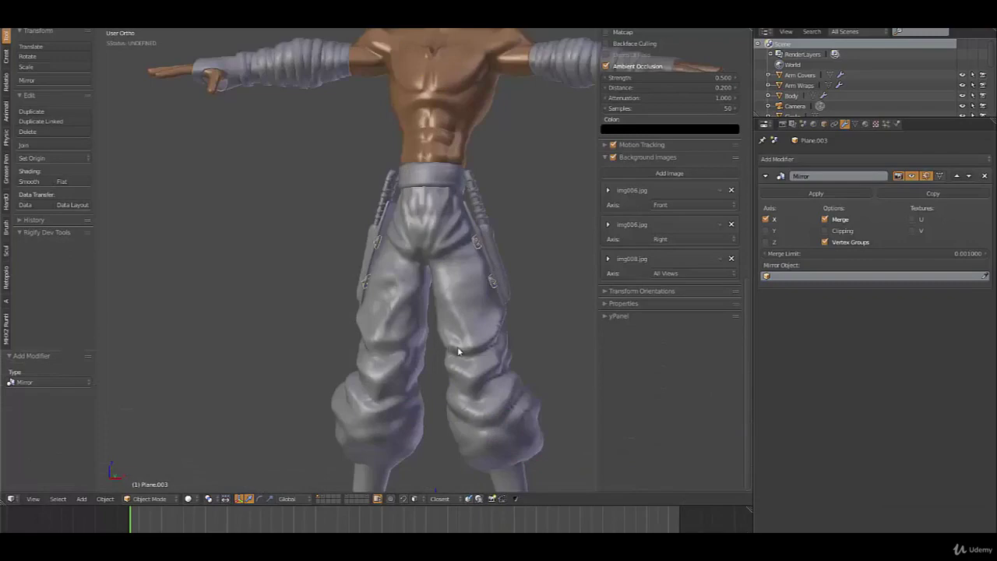
scroll(458, 353, "down", 3)
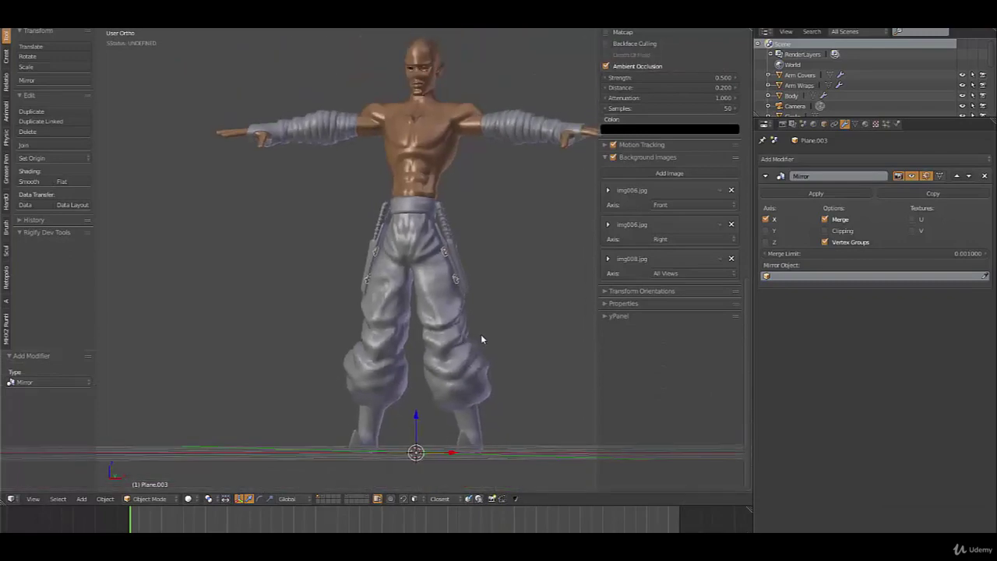
key("a")
middle_click_drag(480, 339, 531, 156)
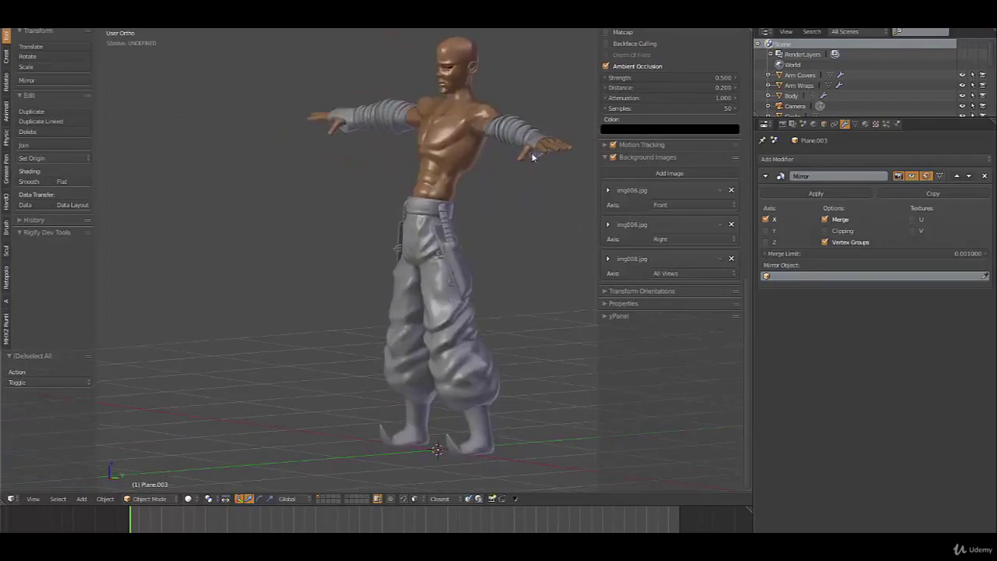
middle_click_drag(427, 222, 539, 75)
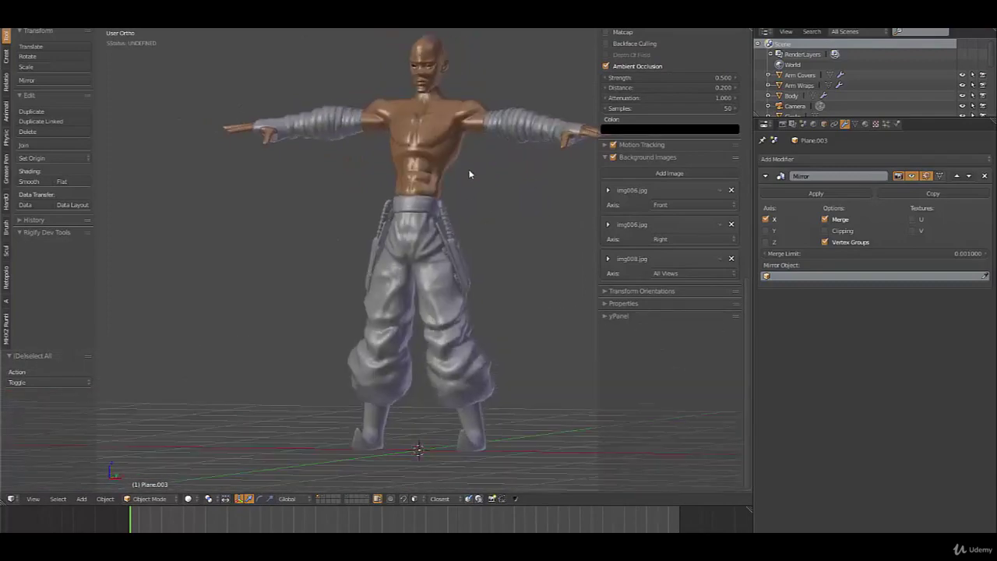
middle_click_drag(470, 175, 483, 230)
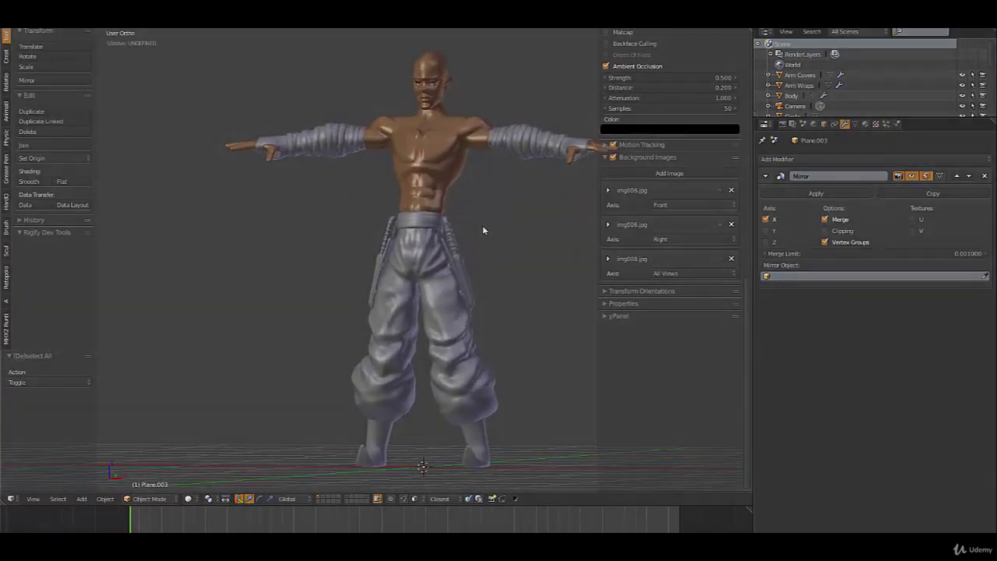